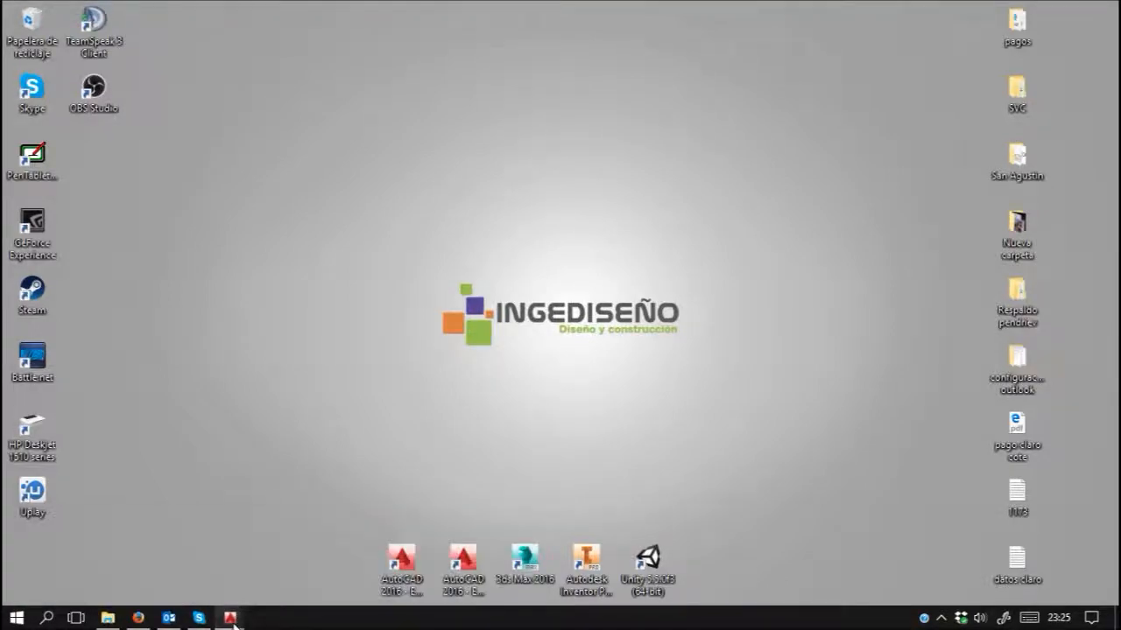
Step: Switch to the AutoCAD window showing Dibujo1.dwg and maximize it
mouse_move(232, 618)
left_click(446, 563)
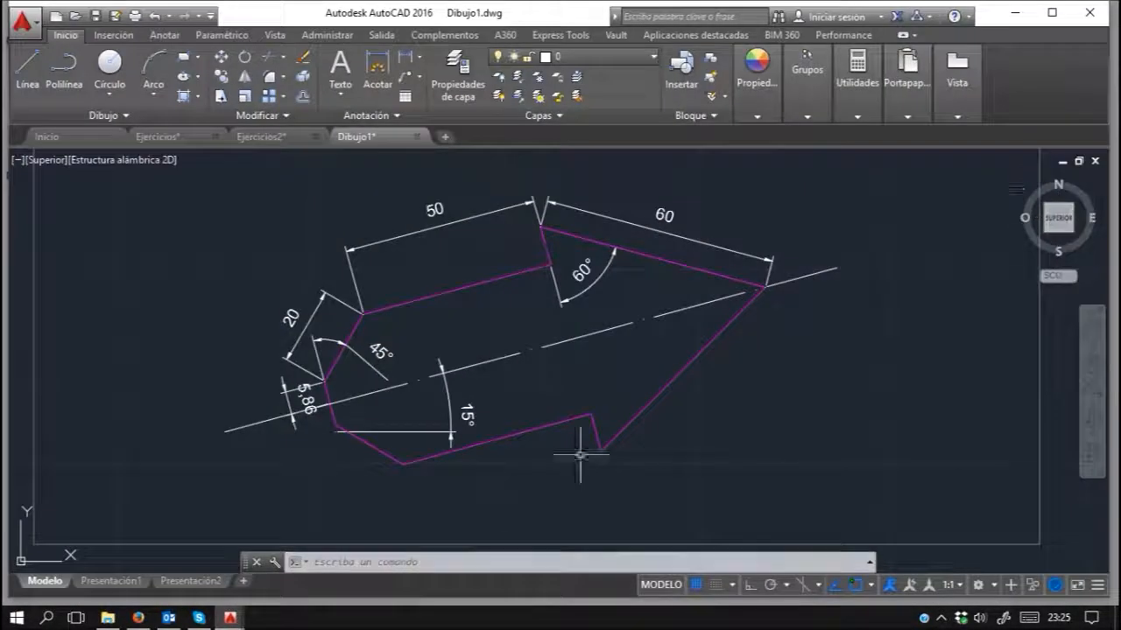
left_click(1052, 12)
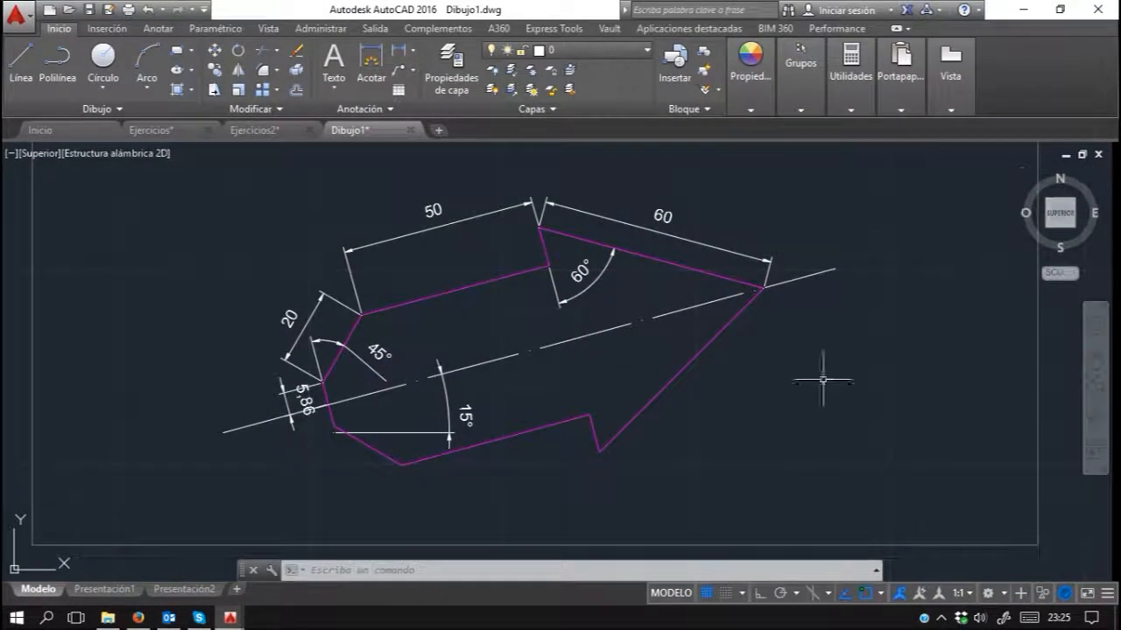
Step: Examine the two dimensioned exercise drawings in Dibujo1.dwg, the arrow-shaped outline and the rounded keyhole-shaped profile
scroll(549, 424, "down", 2)
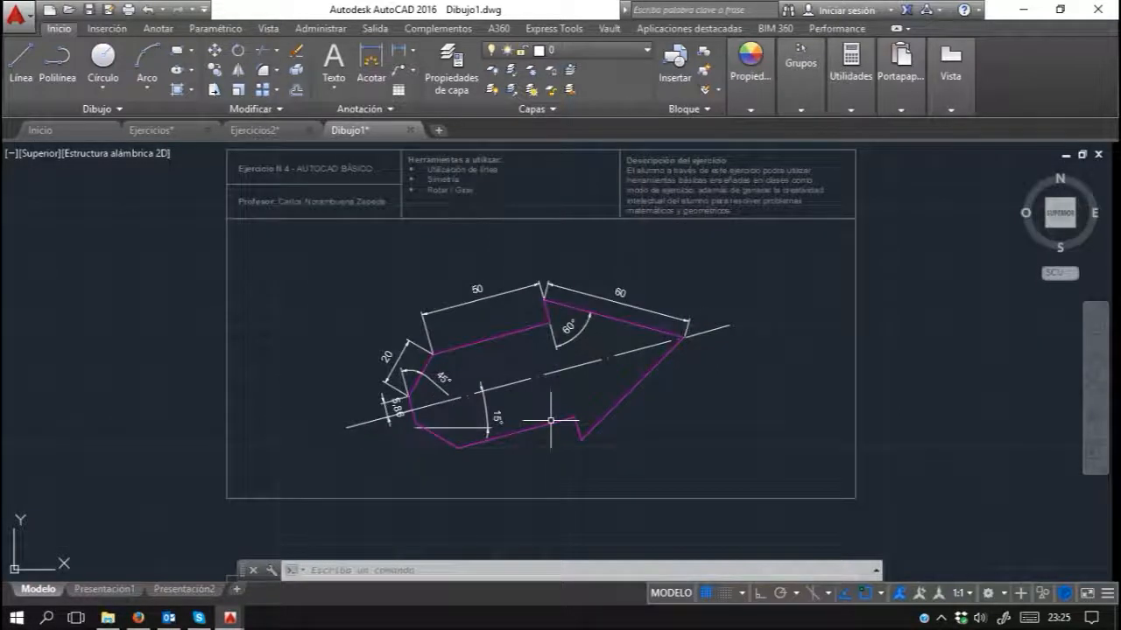
mouse_move(540, 376)
middle_mouse_down()
mouse_move(536, 424)
mouse_move(540, 288)
middle_mouse_up()
scroll(541, 288, "down", 2)
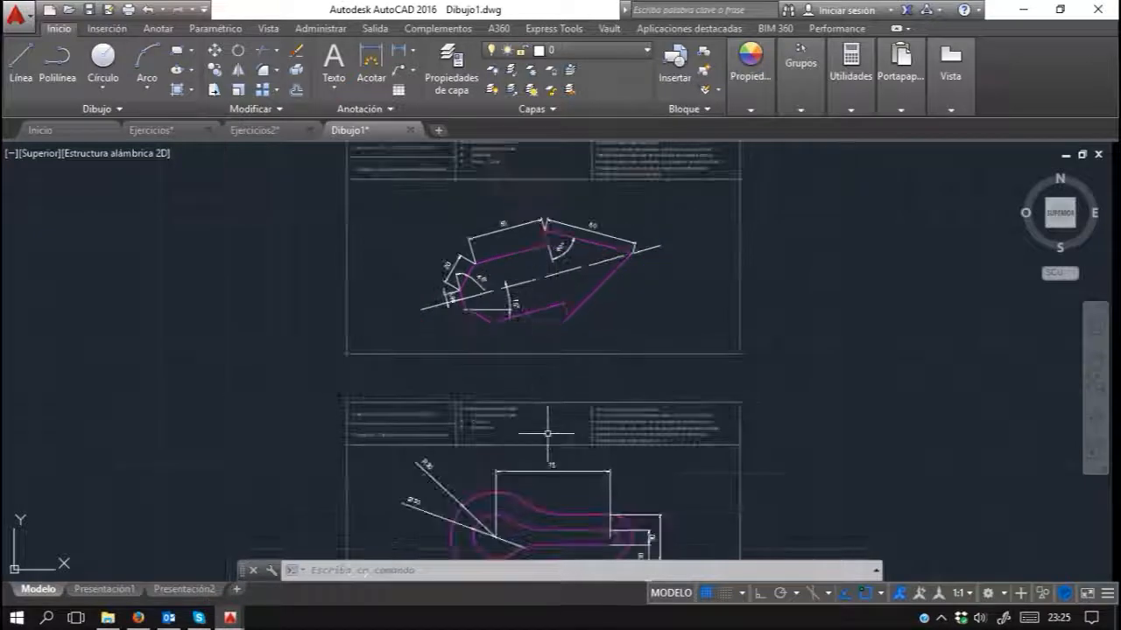
middle_click_drag(548, 443, 540, 294)
scroll(555, 360, "up", 2)
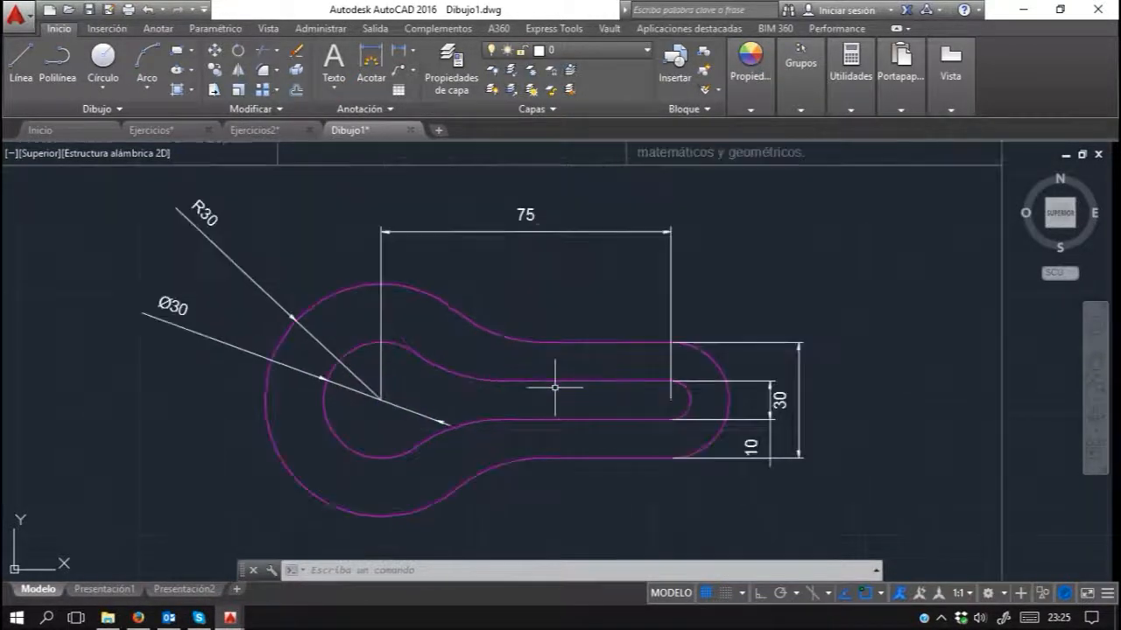
scroll(555, 387, "down", 3)
middle_click_drag(499, 275, 489, 408)
scroll(483, 348, "up", 3)
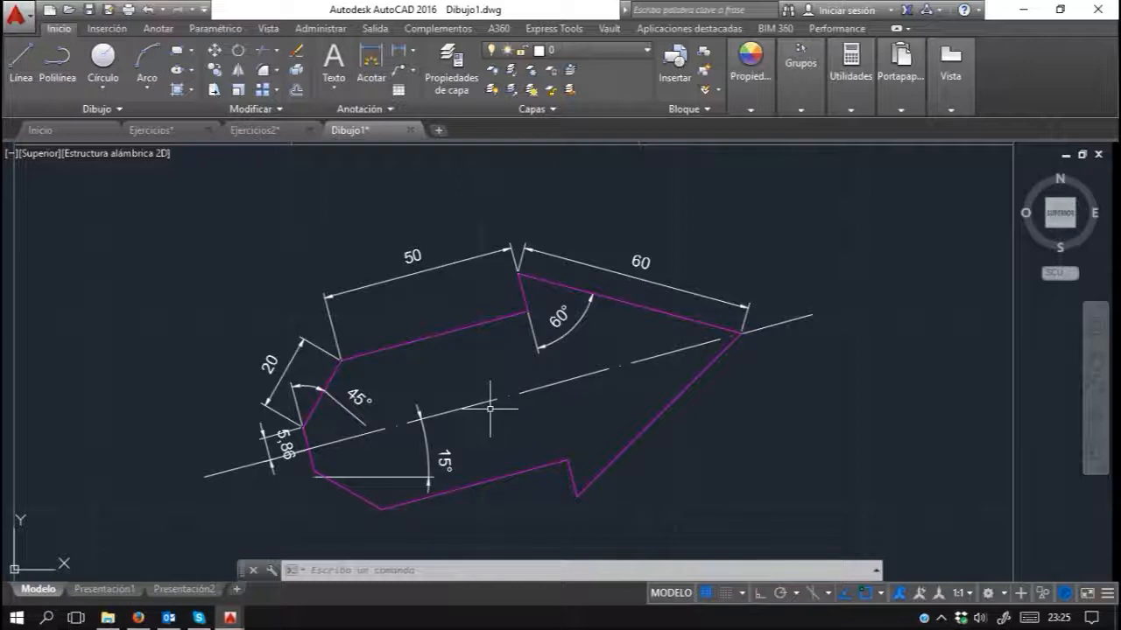
scroll(515, 461, "down", 3)
middle_click_drag(515, 460, 510, 385)
scroll(508, 379, "up", 3)
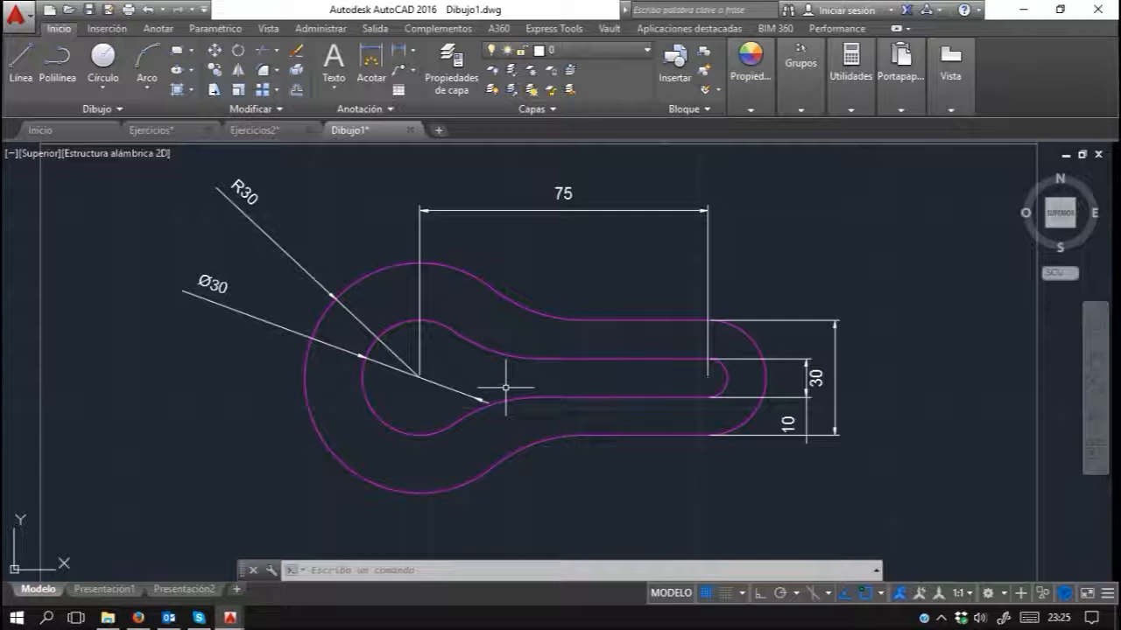
left_click(500, 401)
Step: Switch to the Ejercicios2.dwg drawing and view the bottle-shaped examples beside the Simetria label
mouse_move(238, 623)
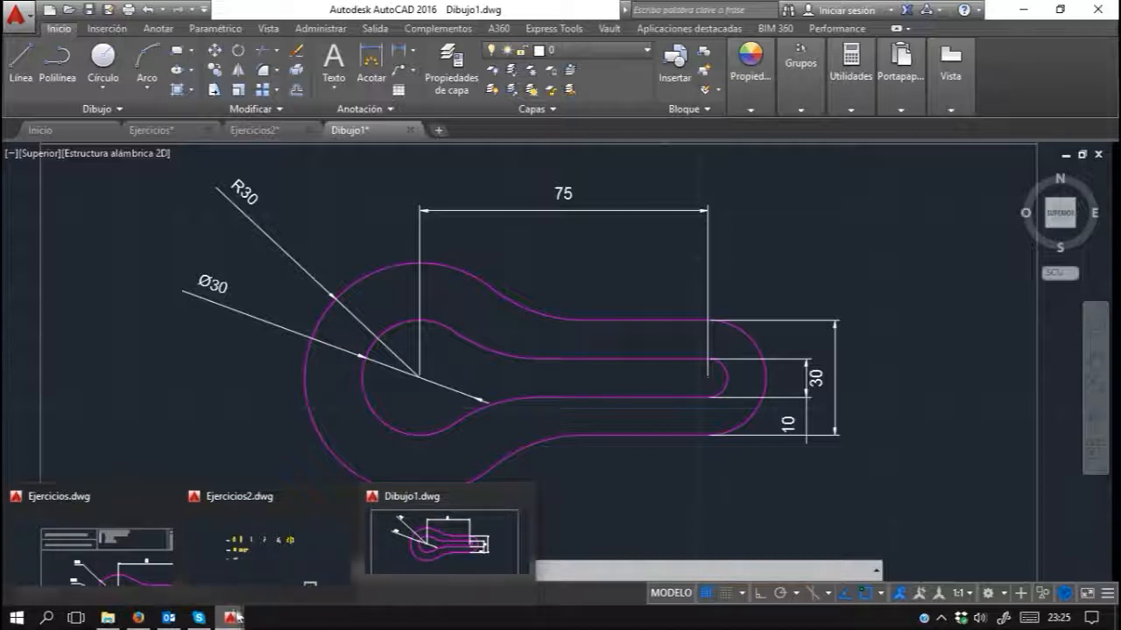
left_click(244, 565)
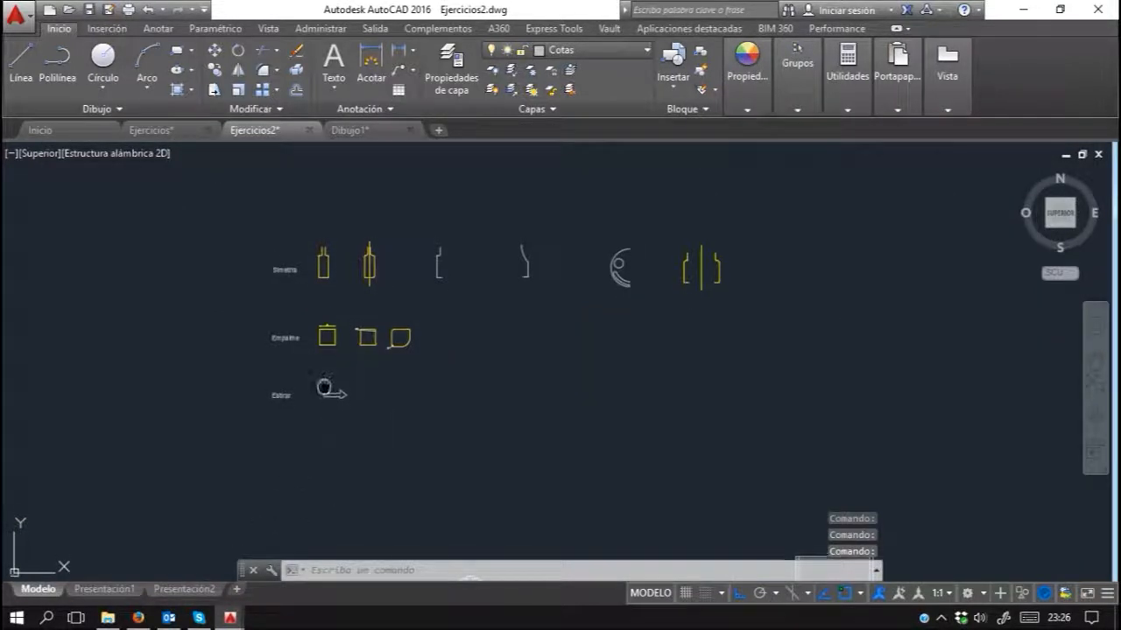
scroll(280, 306, "up", 6)
scroll(280, 305, "up", 3)
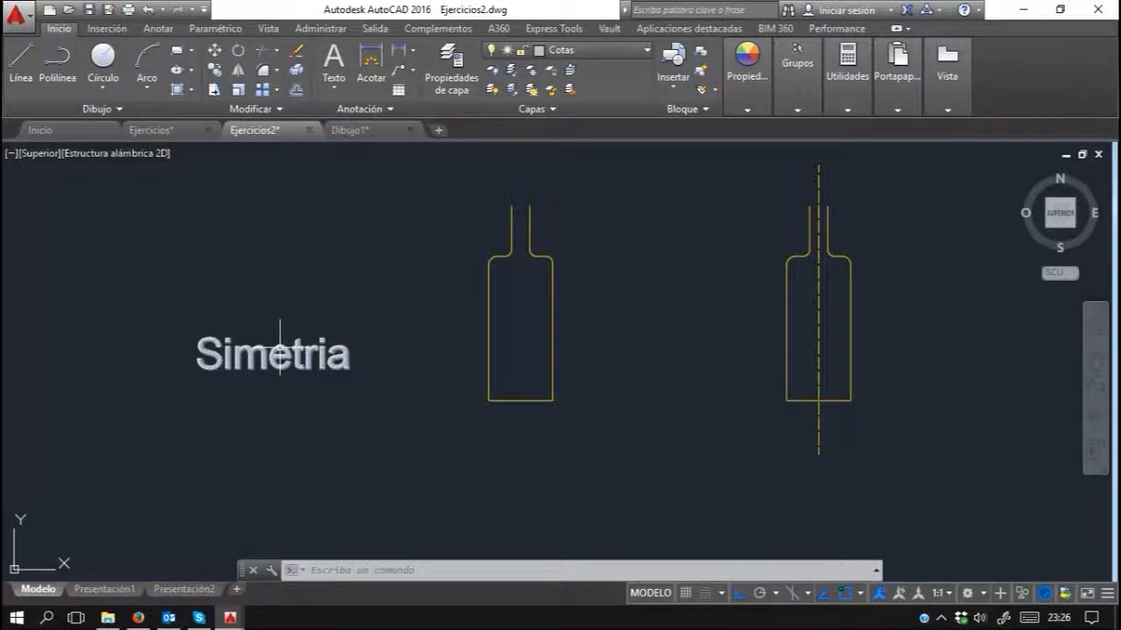
left_click(621, 166)
left_click(529, 453)
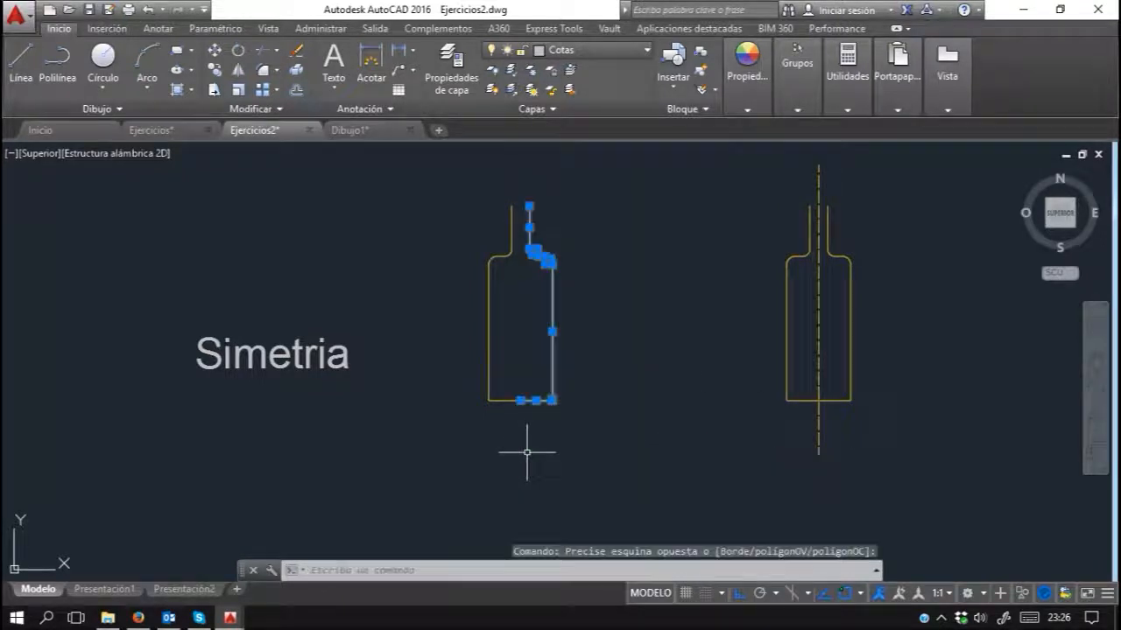
key("Escape")
key("Escape")
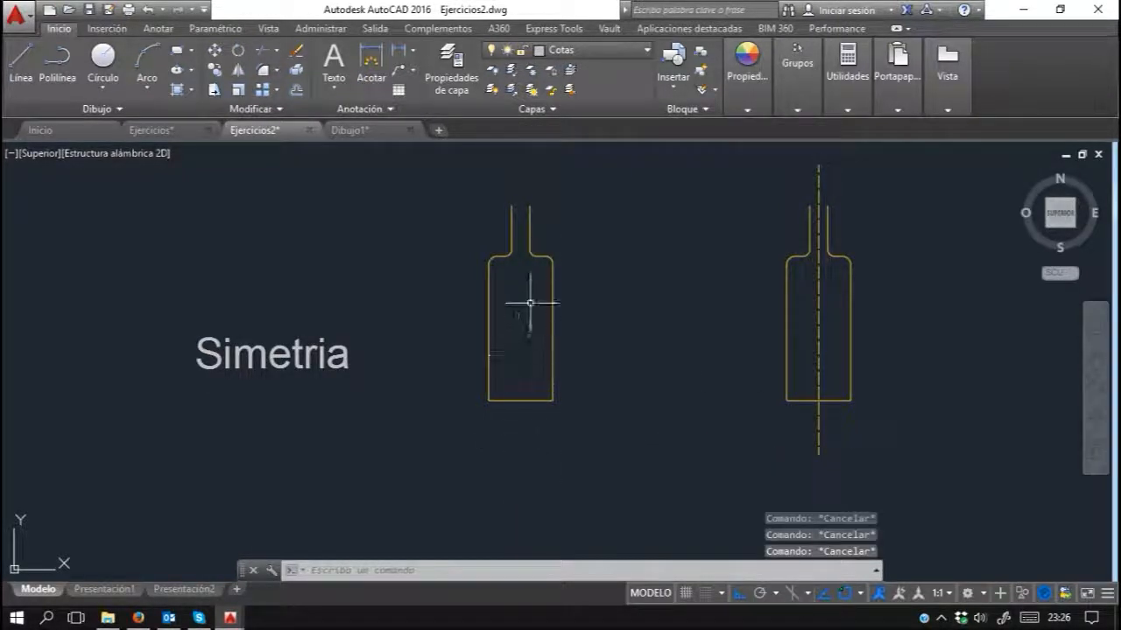
Step: Delete the right half of the first bottle outline, the one without a centre line, in the Simetria row
scroll(505, 211, "up", 2)
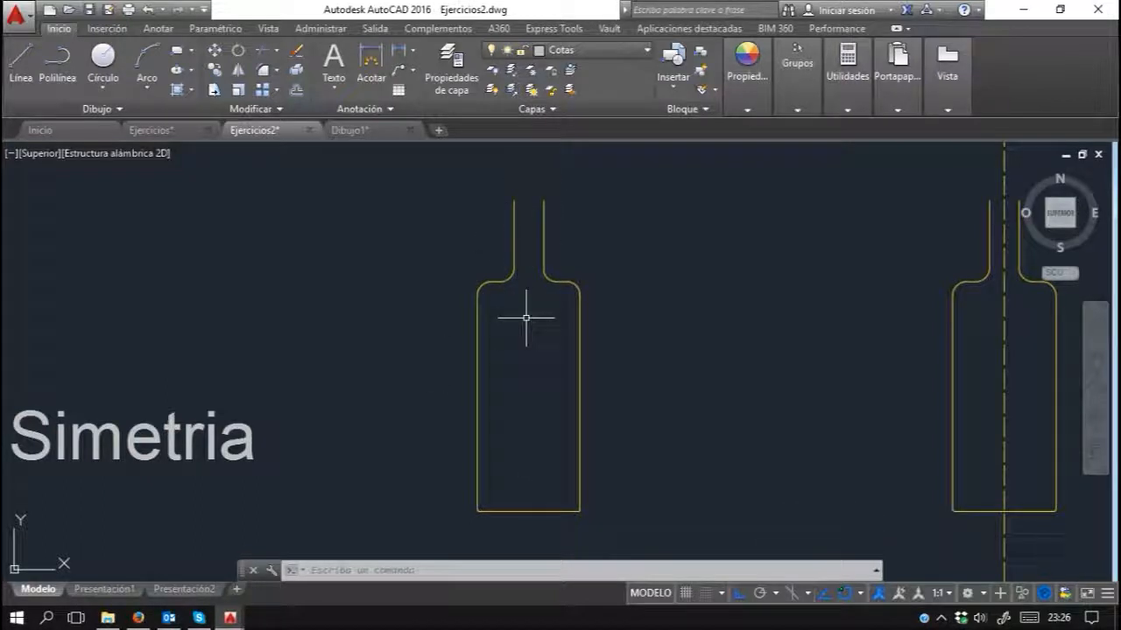
mouse_move(788, 252)
middle_mouse_down()
mouse_move(673, 275)
mouse_move(383, 283)
middle_mouse_up()
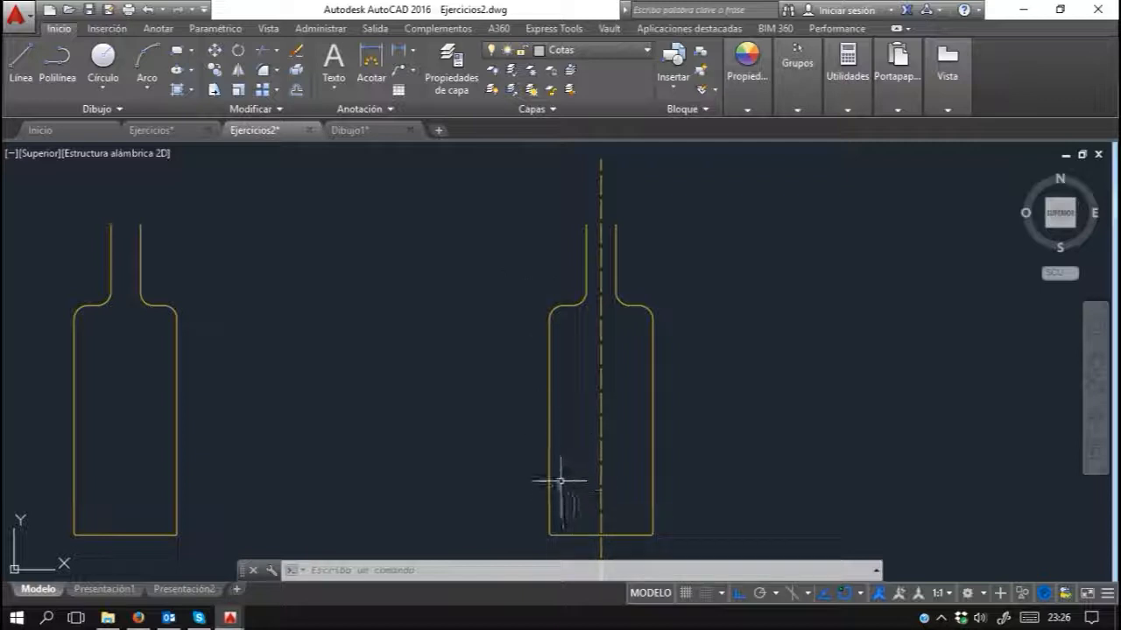
middle_click_drag(257, 438, 420, 409)
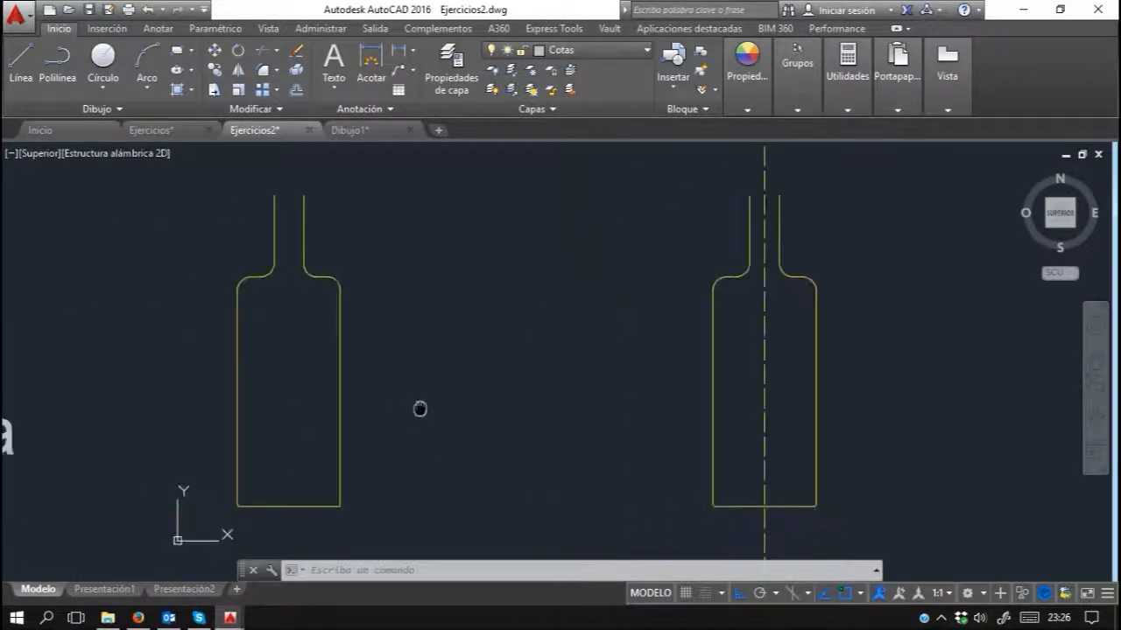
left_click(355, 182)
left_click(296, 524)
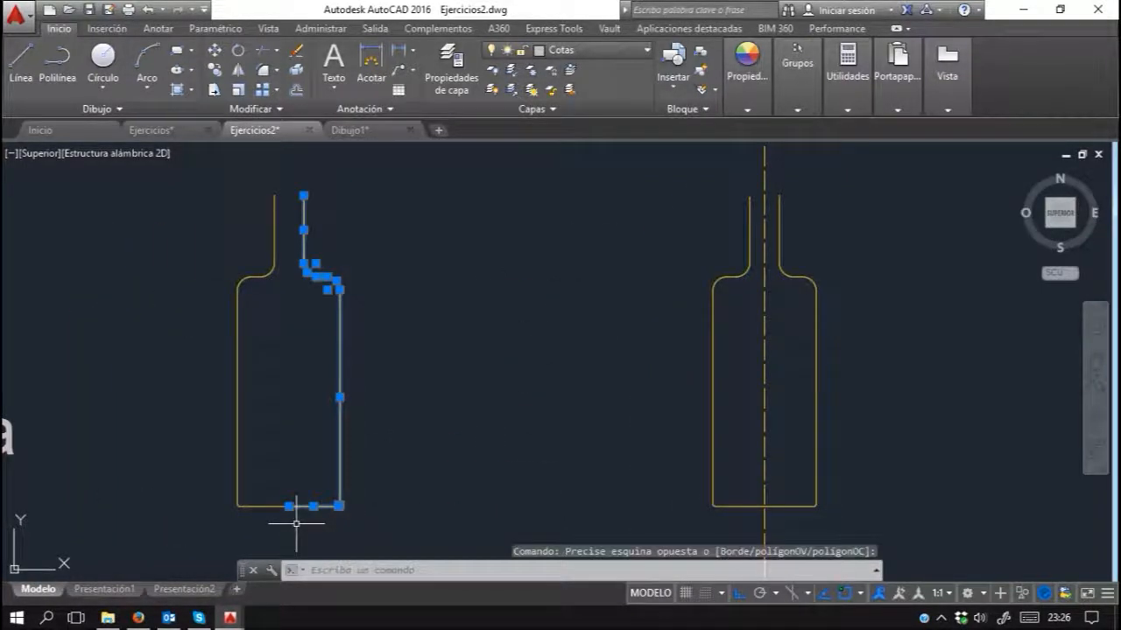
key("Delete")
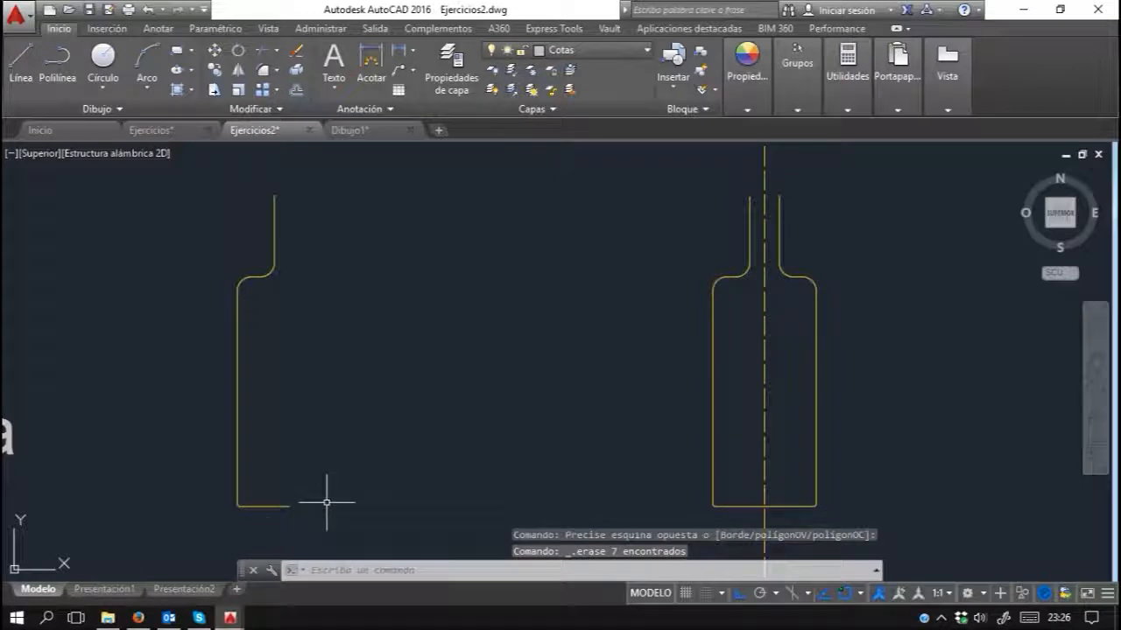
Step: Mirror the first bottle's remaining left half about a vertical line through the free end of its base, keeping the source objects
middle_click_drag(326, 503, 400, 496)
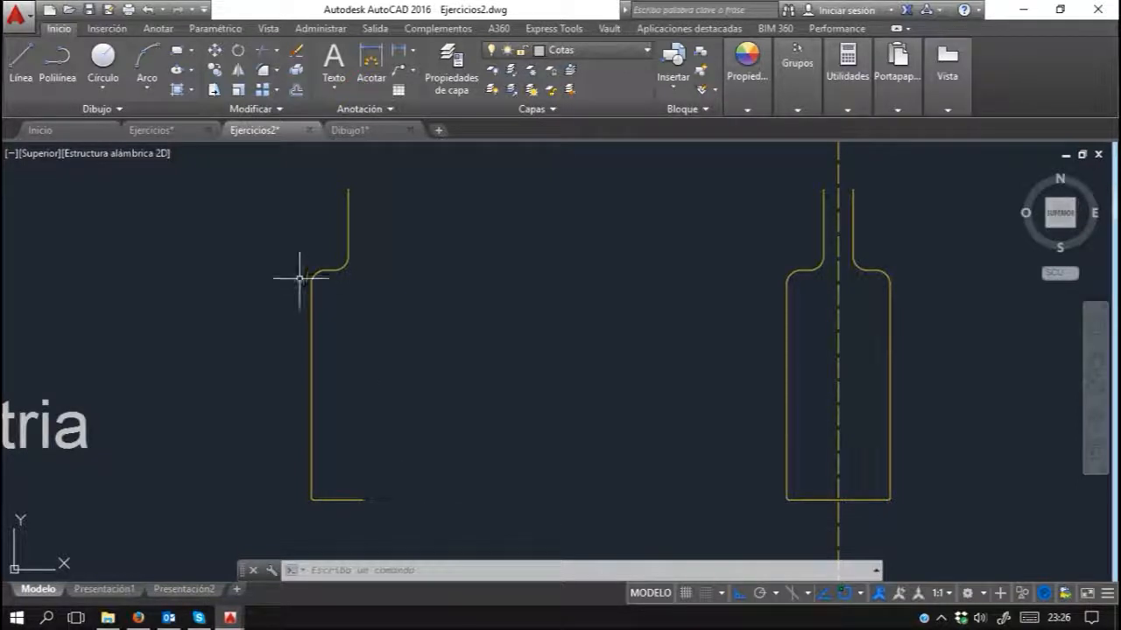
left_click(239, 72)
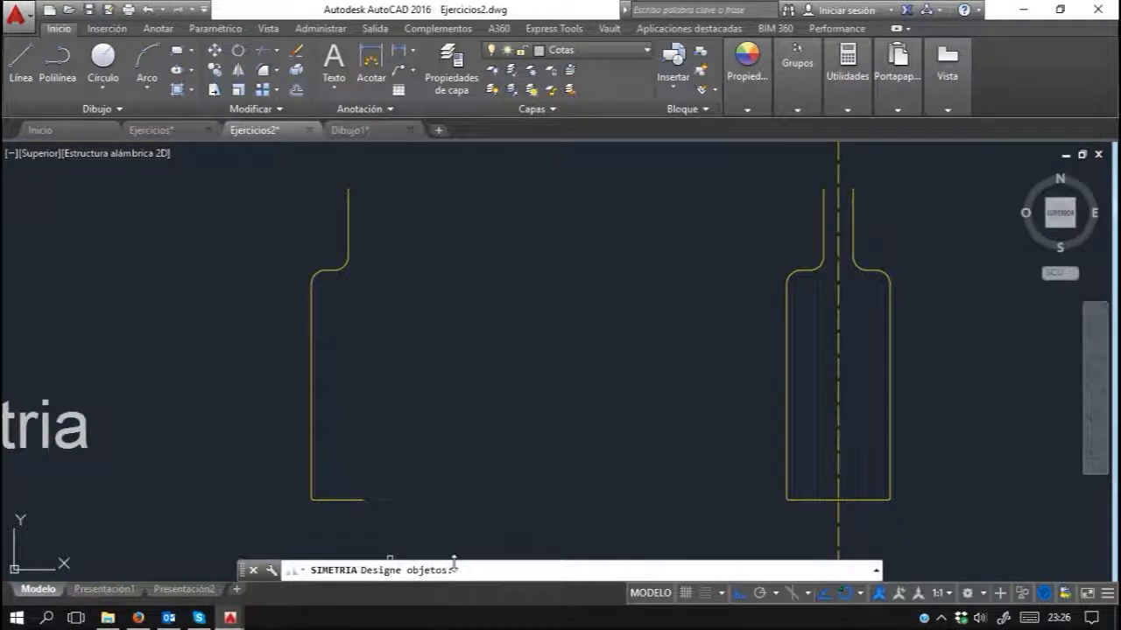
left_click(384, 155)
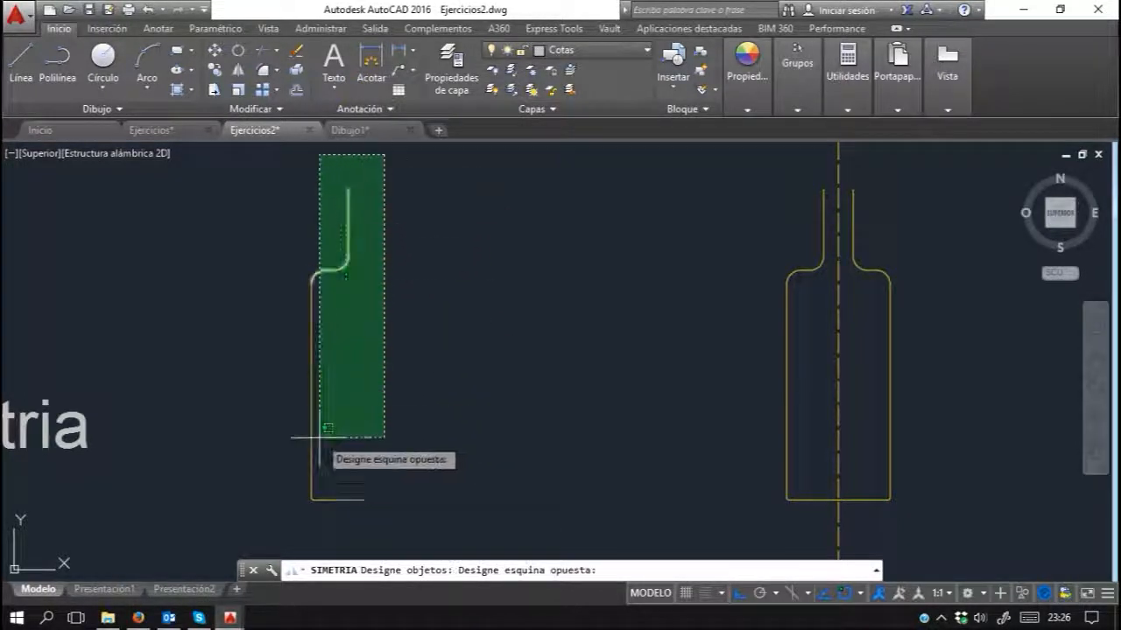
left_click(325, 417)
key("Return")
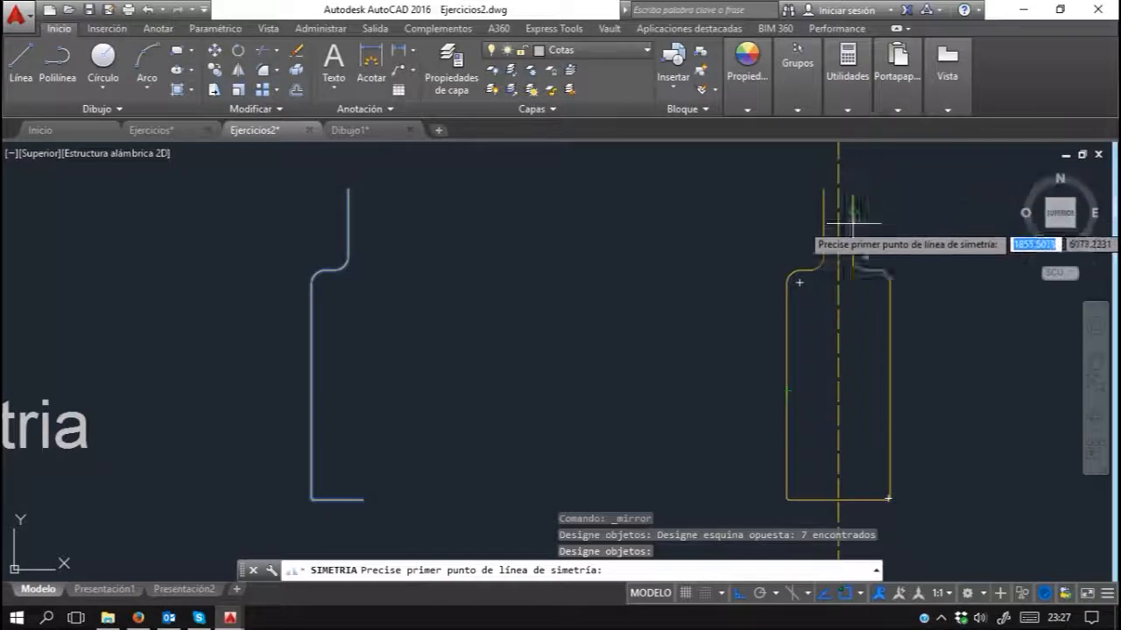
scroll(843, 477, "down", 2)
scroll(705, 425, "up", 2)
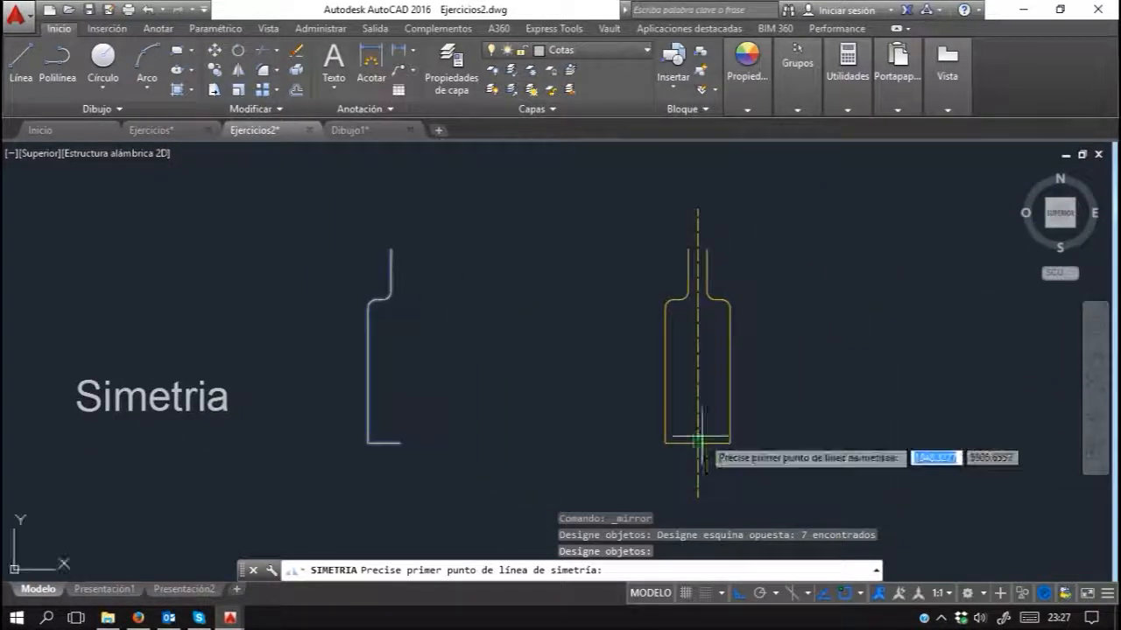
middle_click_drag(692, 436, 708, 458)
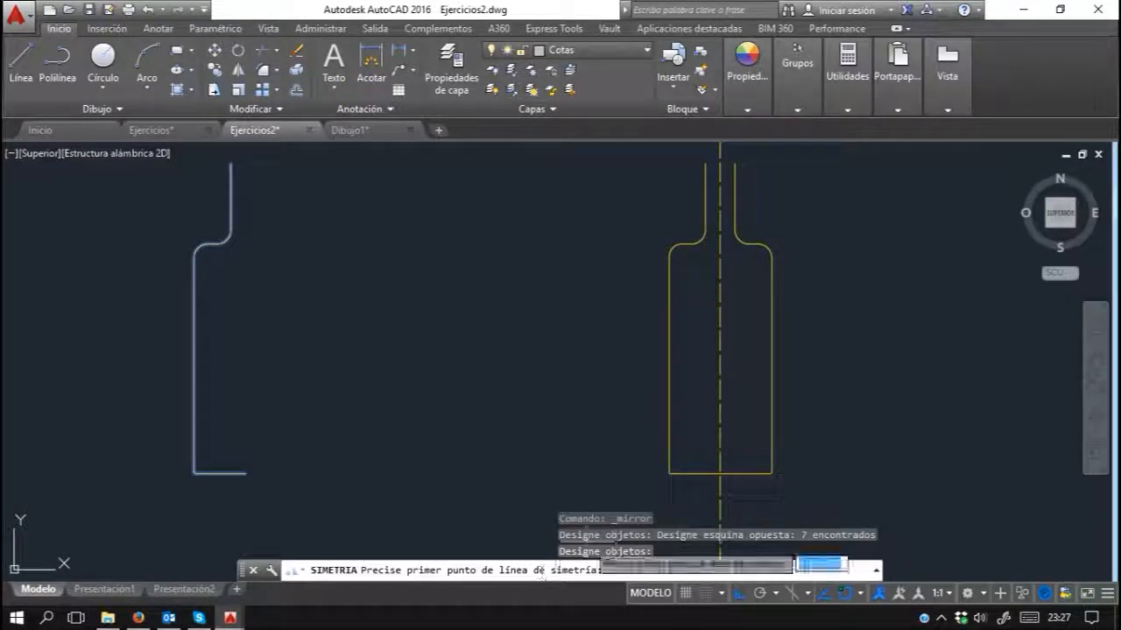
middle_click_drag(596, 458, 607, 441)
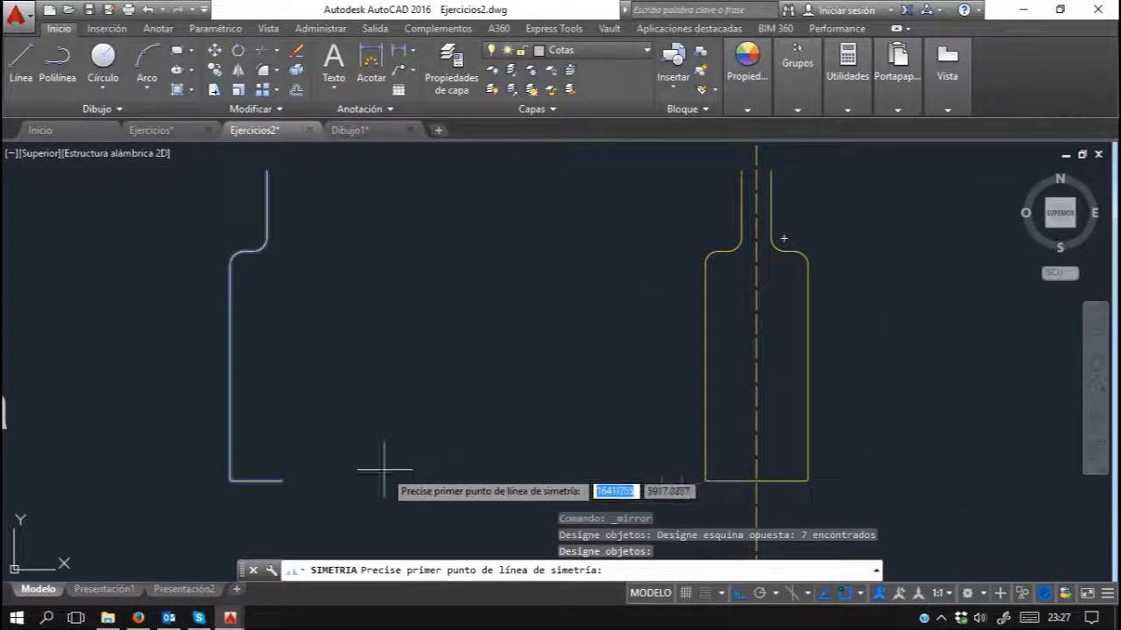
left_click(279, 481)
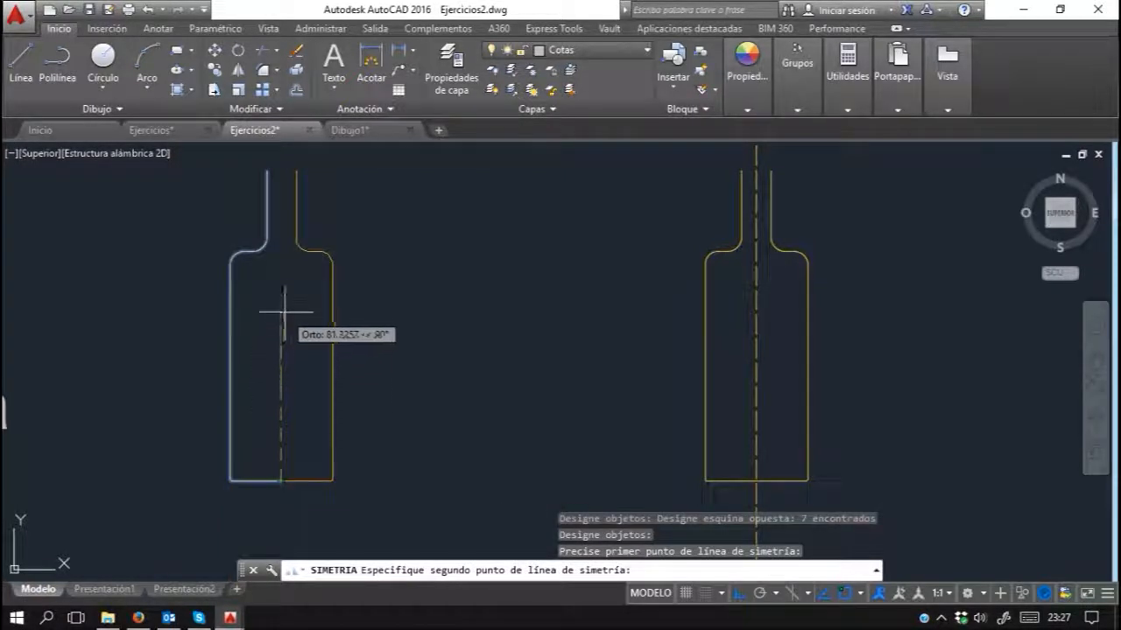
scroll(283, 311, "down", 2)
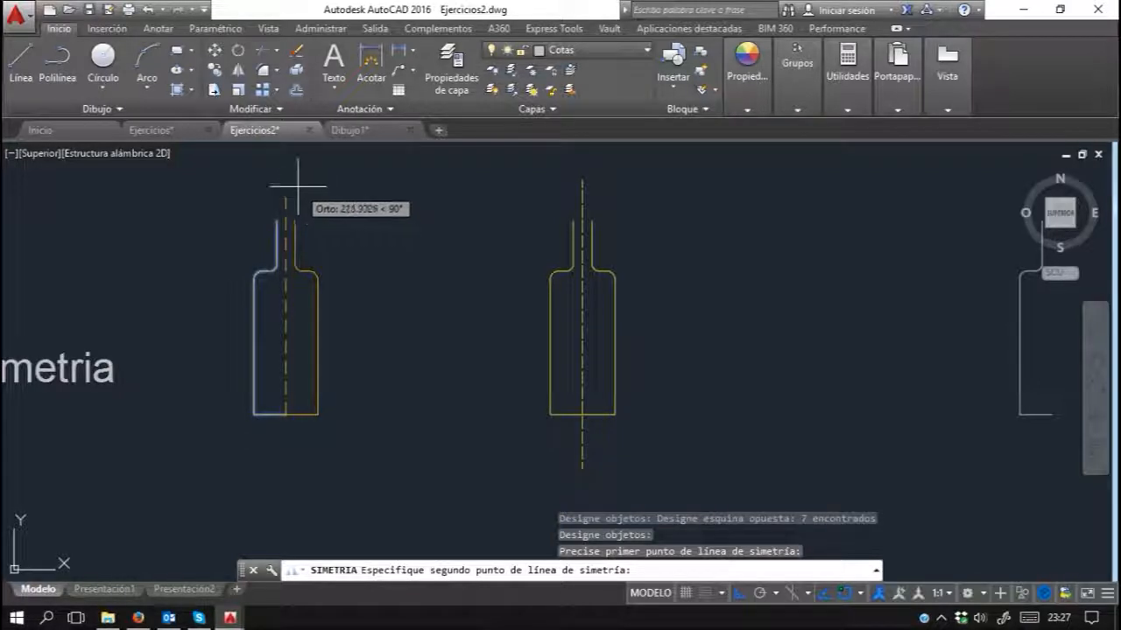
middle_click_drag(294, 185, 350, 201)
scroll(413, 219, "up", 2)
middle_click_drag(413, 237, 447, 176)
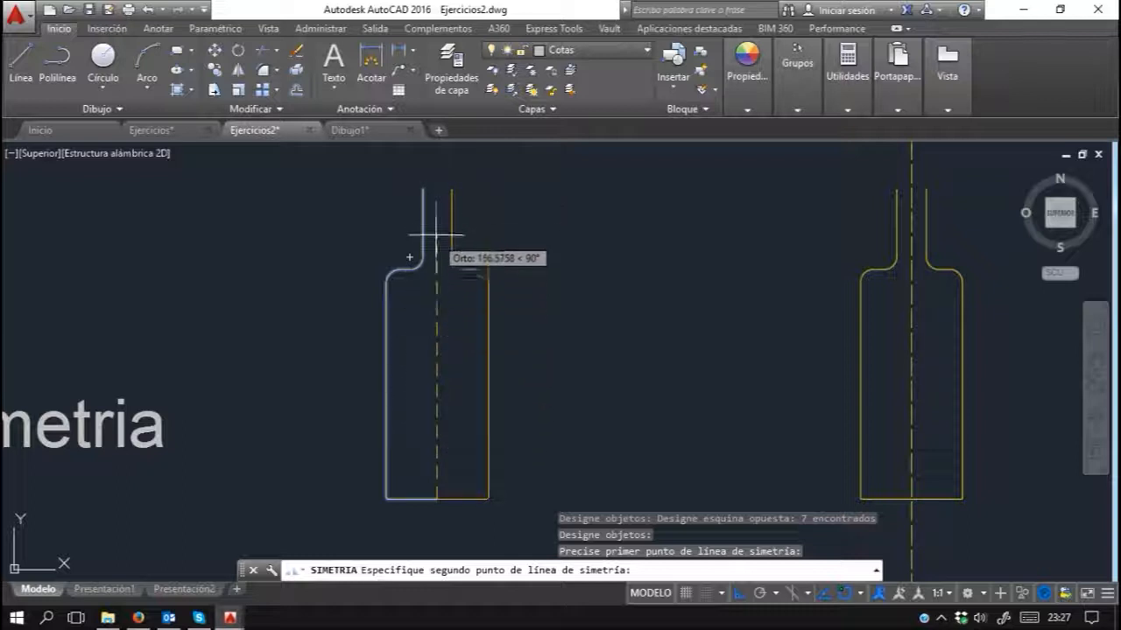
left_click(440, 160)
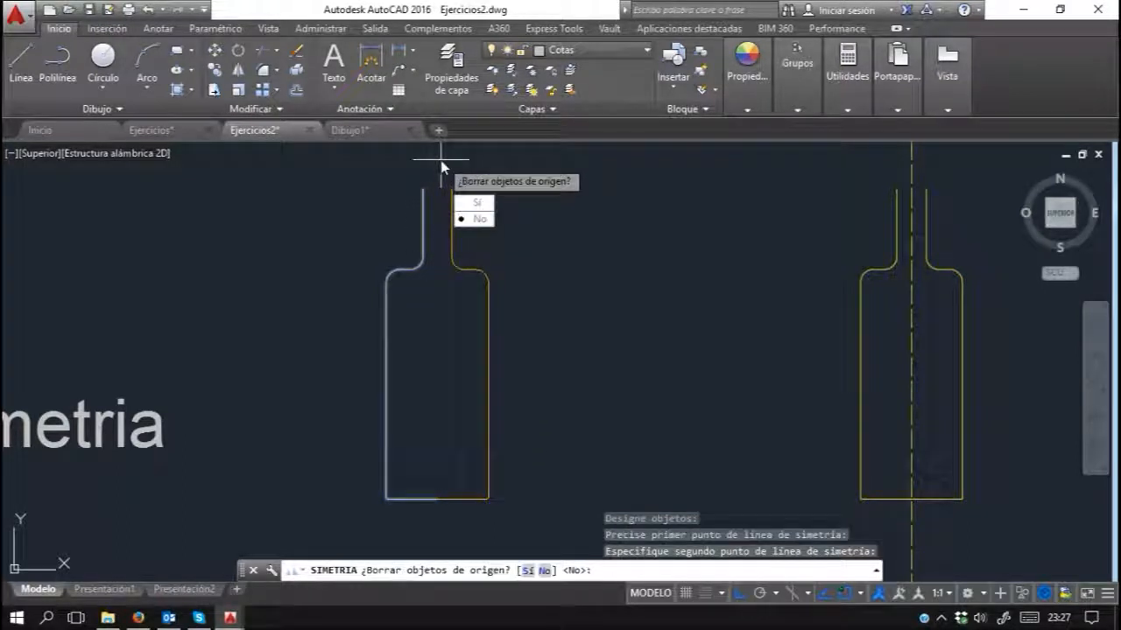
key("Return")
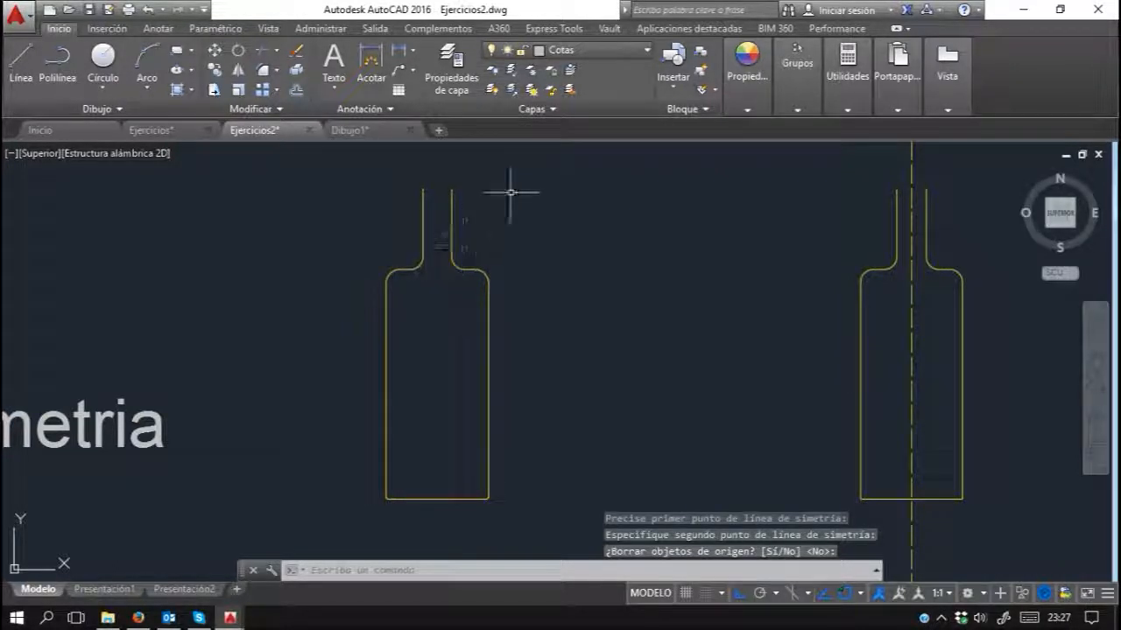
left_click(426, 166)
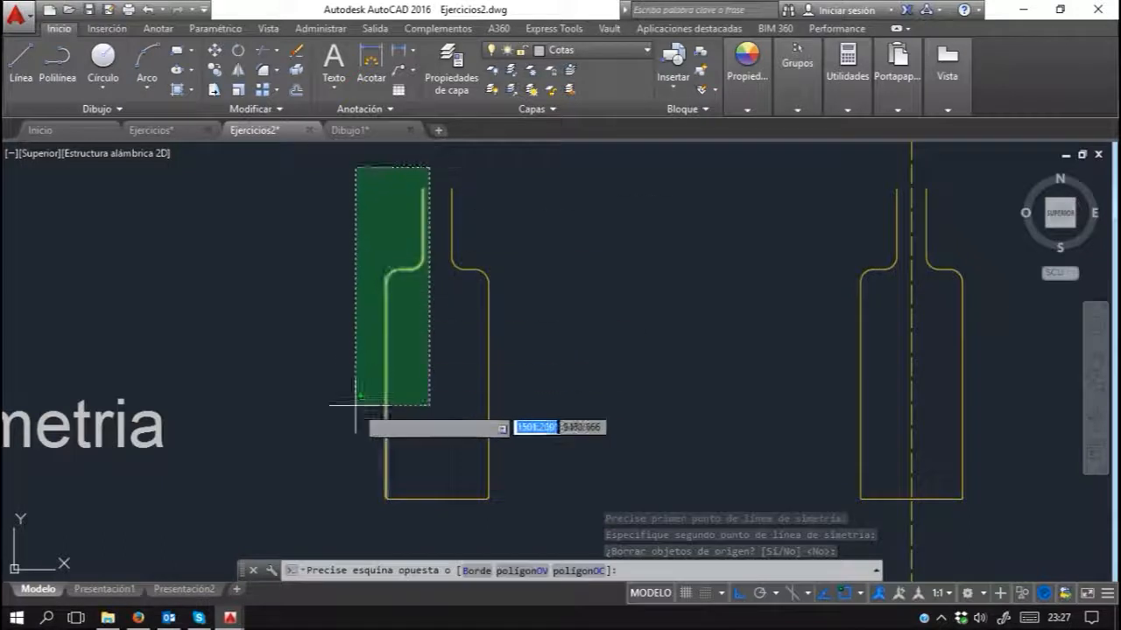
left_click(345, 516)
key("Escape")
key("Escape")
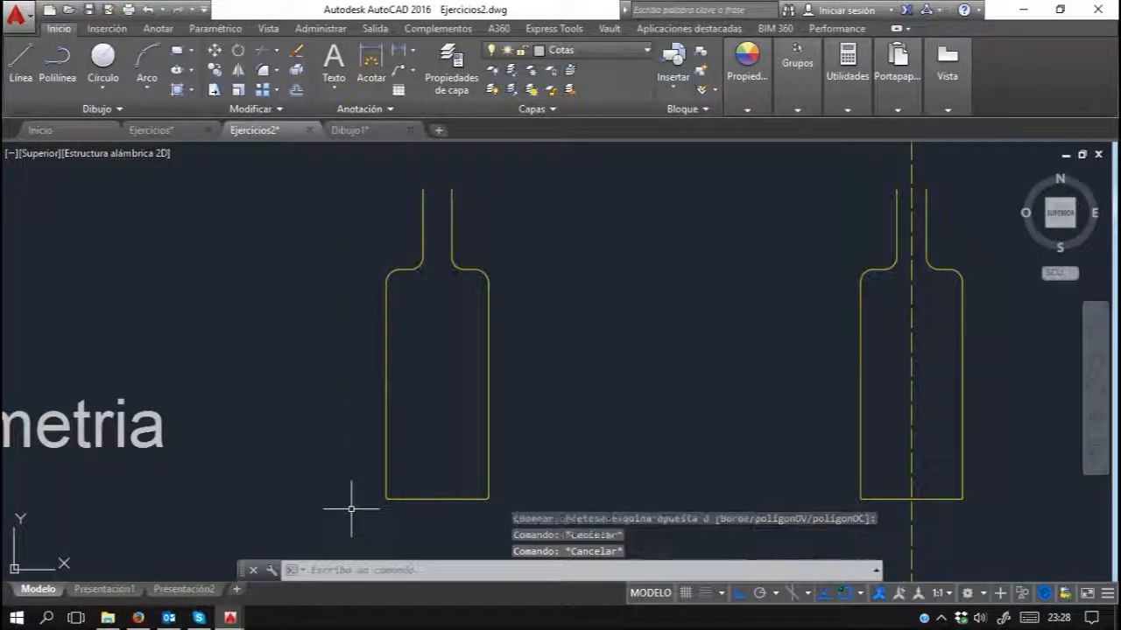
Step: Mirror the white half-bottle profile about a vertical line through the free end of its base, keeping the source objects
mouse_move(1056, 380)
middle_mouse_down()
mouse_move(760, 390)
mouse_move(484, 377)
middle_mouse_up()
mouse_move(795, 333)
middle_mouse_down()
mouse_move(633, 350)
mouse_move(385, 299)
middle_mouse_up()
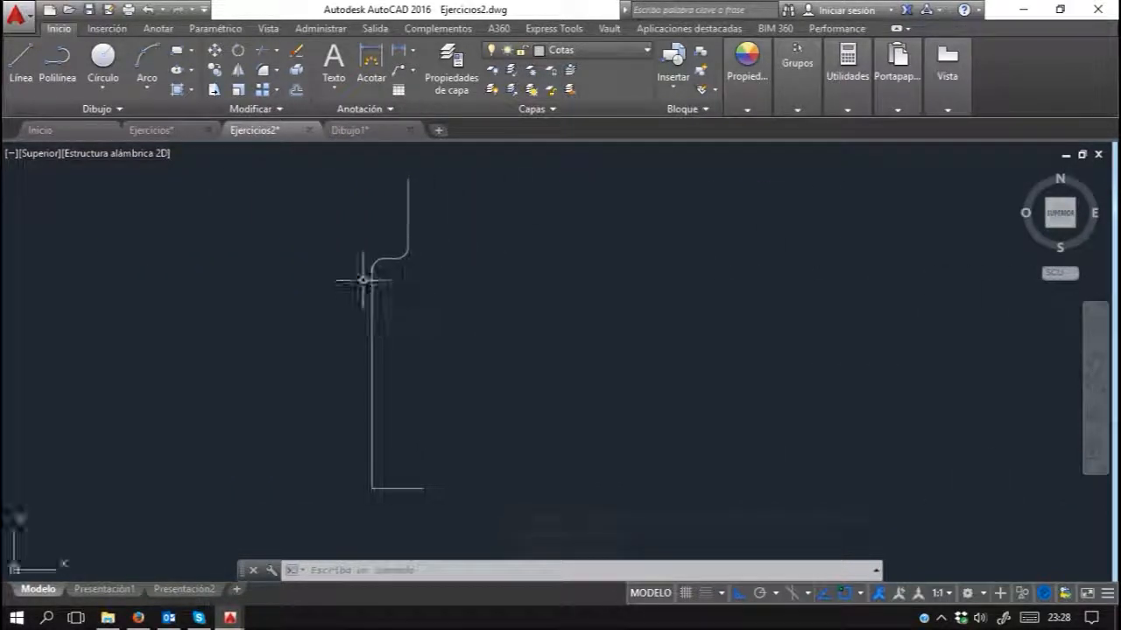
left_click(237, 70)
left_click(425, 163)
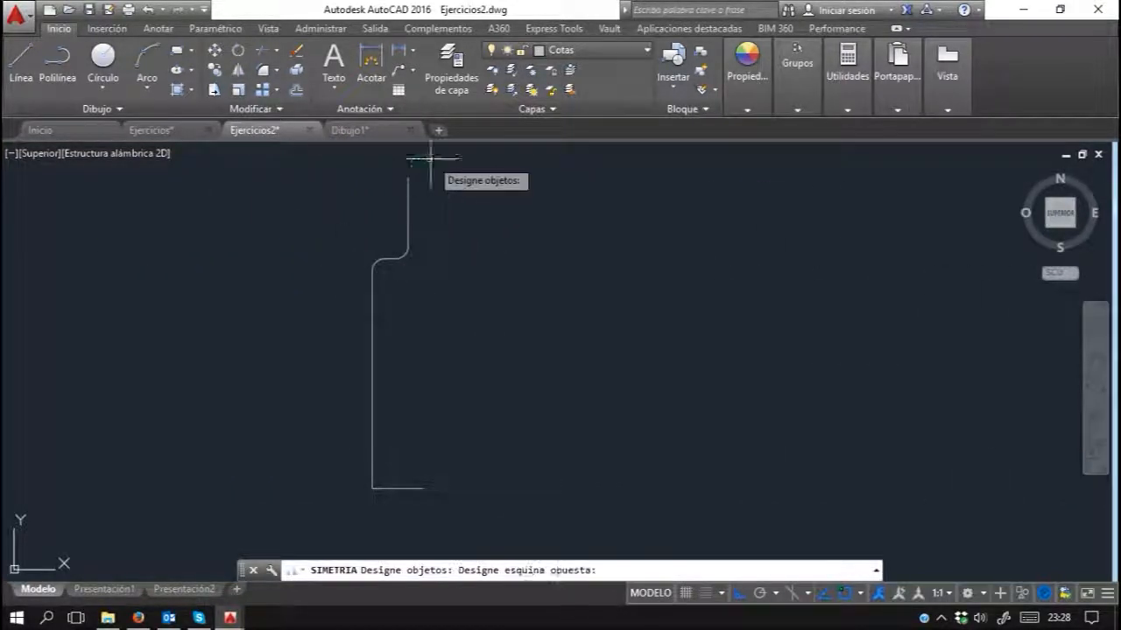
left_click(333, 498)
key("Return")
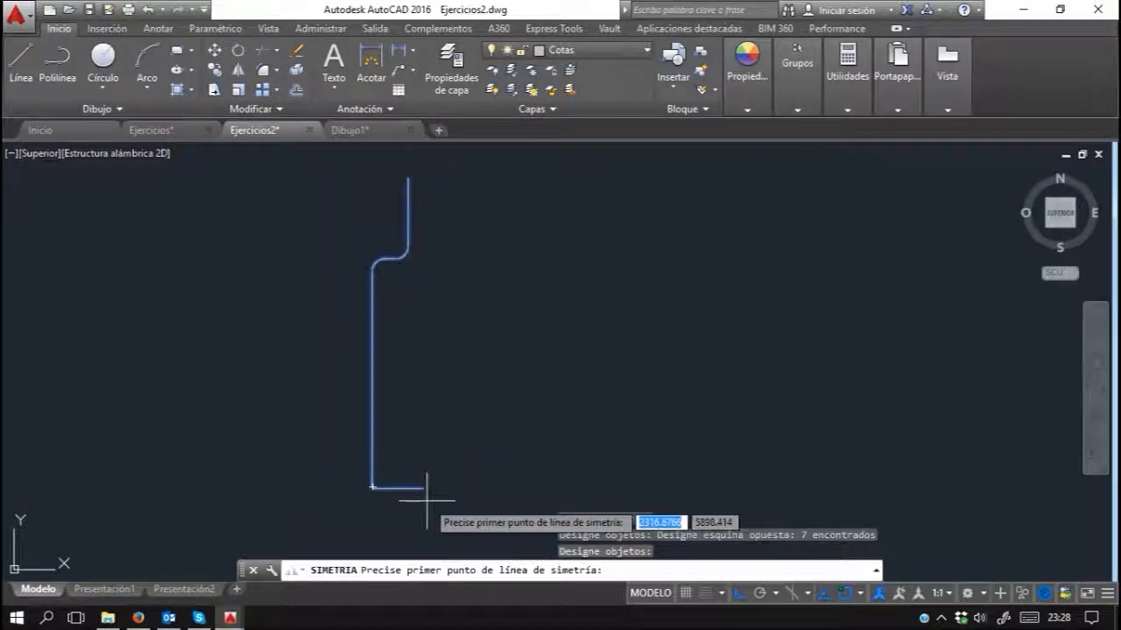
left_click(423, 487)
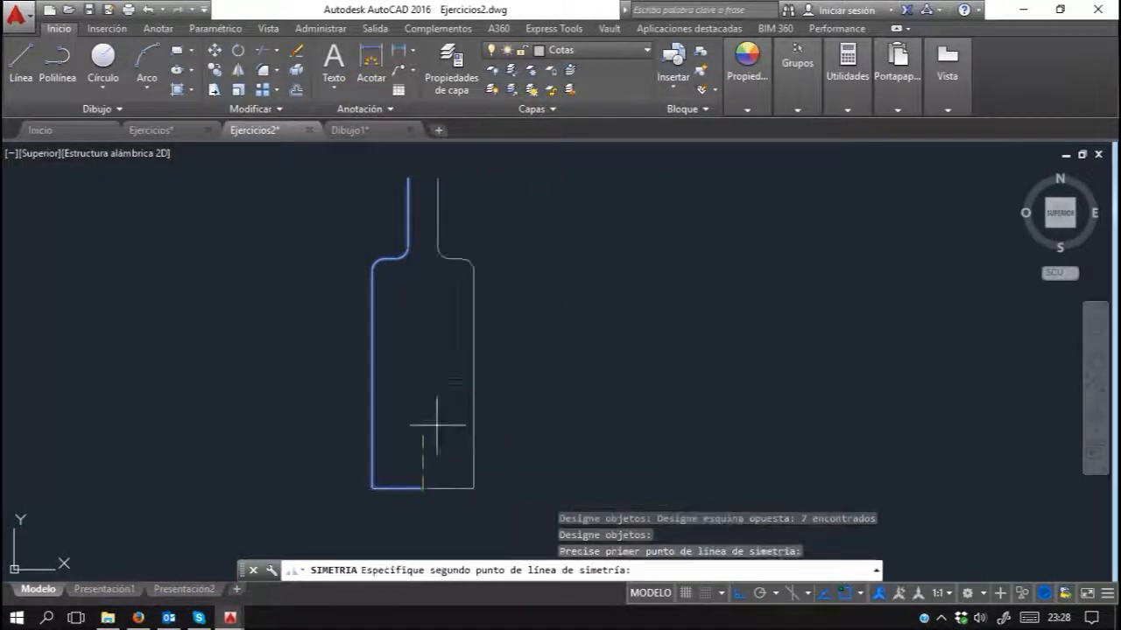
left_click(428, 159)
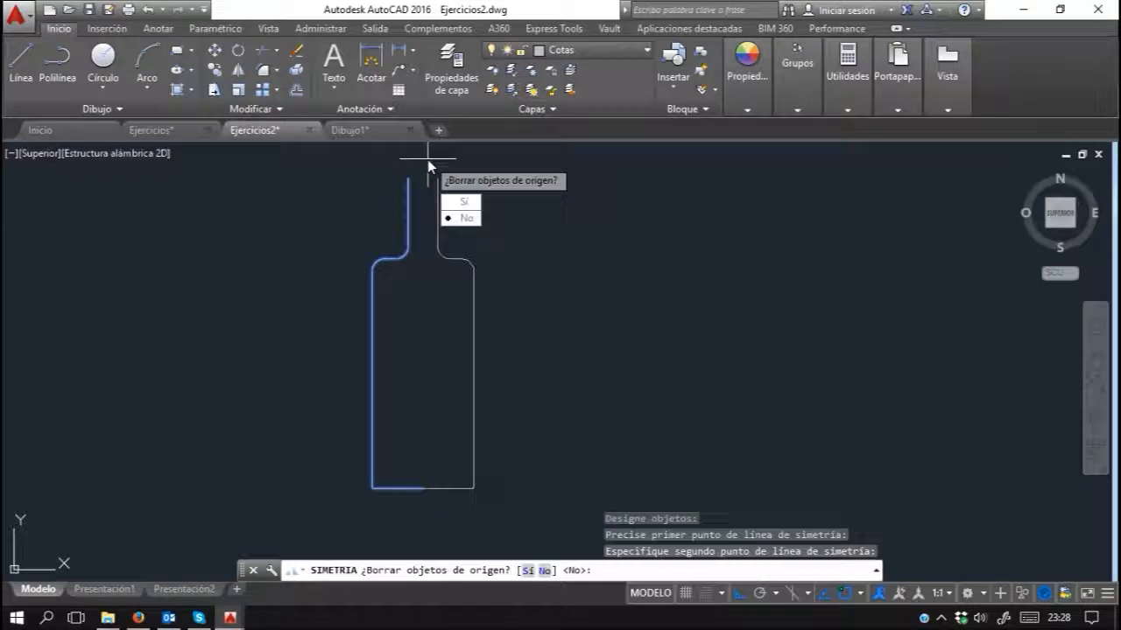
key("Return")
Step: Mirror the half wine-glass profile about a vertical line through the stem-side end of its base, keeping the source objects
scroll(463, 245, "down", 2)
middle_click_drag(845, 333, 345, 341)
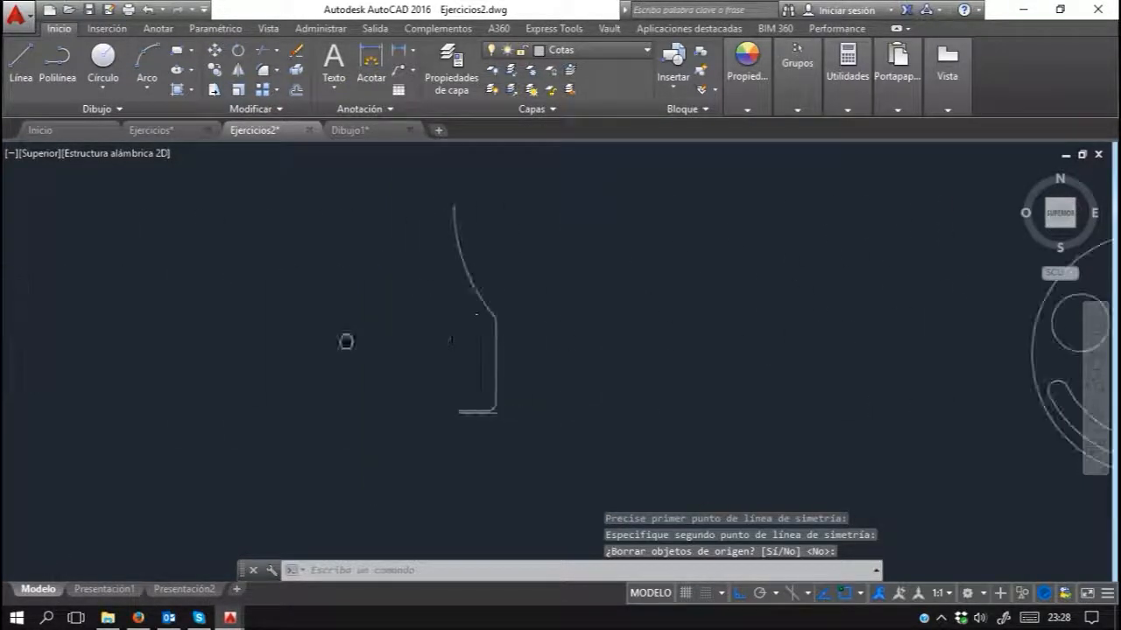
key("Return")
left_click(551, 181)
left_click(389, 466)
key("Return")
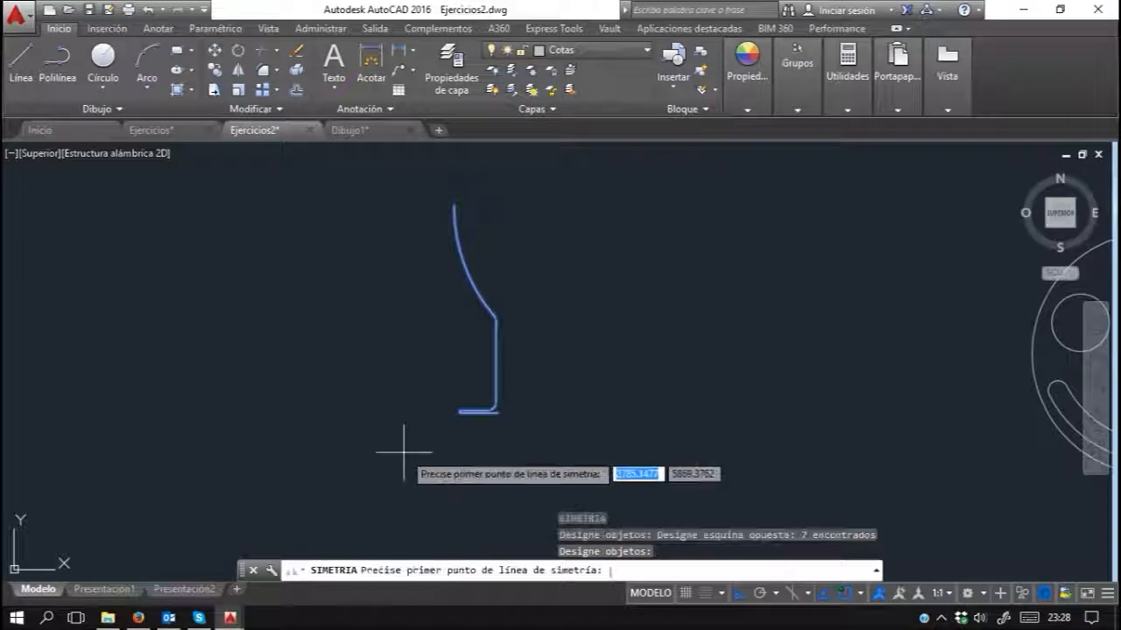
left_click(497, 412)
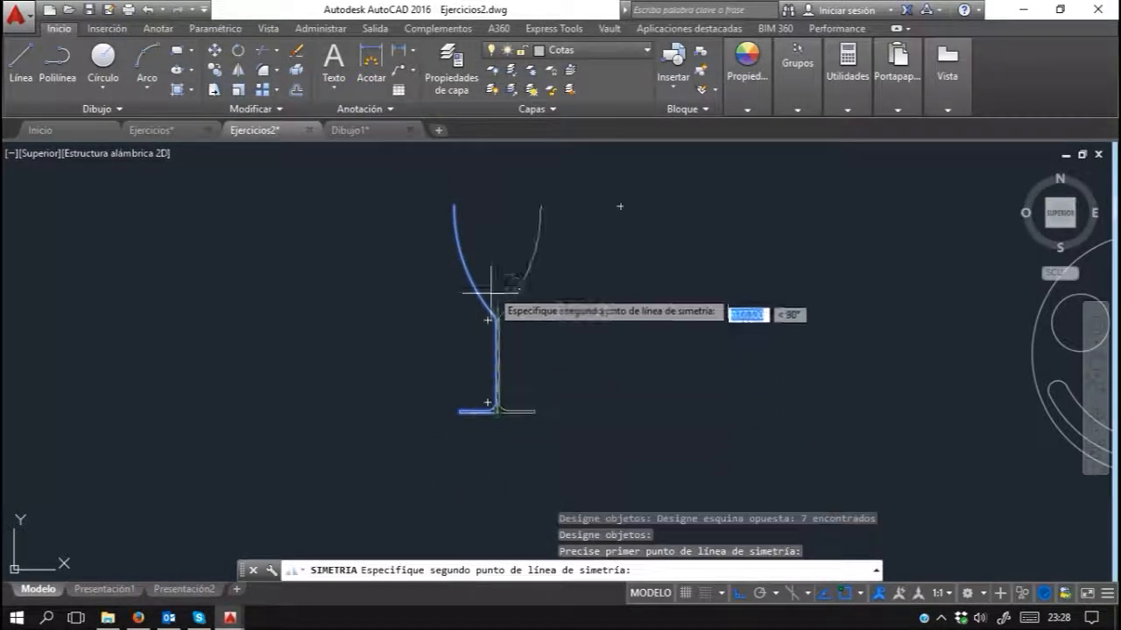
scroll(496, 175, "up", 2)
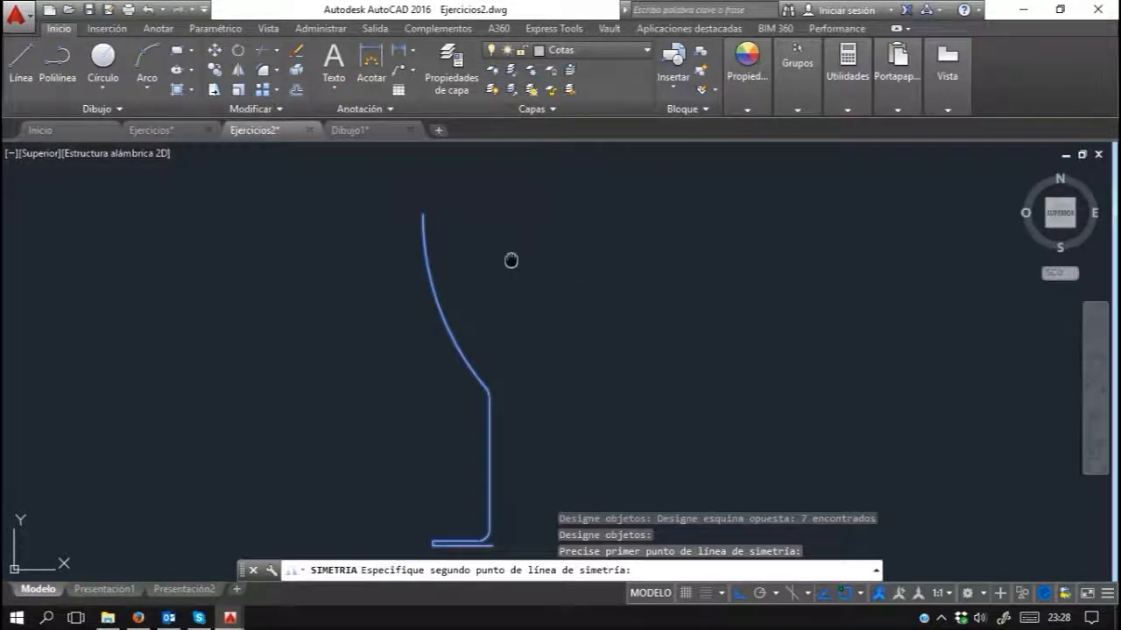
middle_click_drag(511, 258, 511, 201)
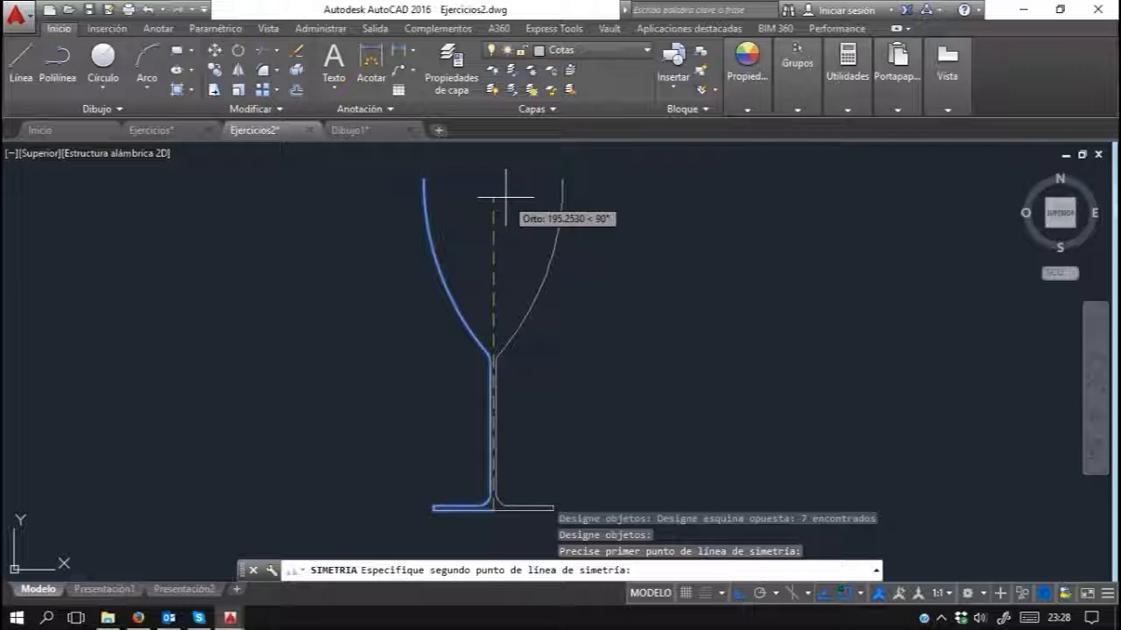
scroll(505, 200, "down", 2)
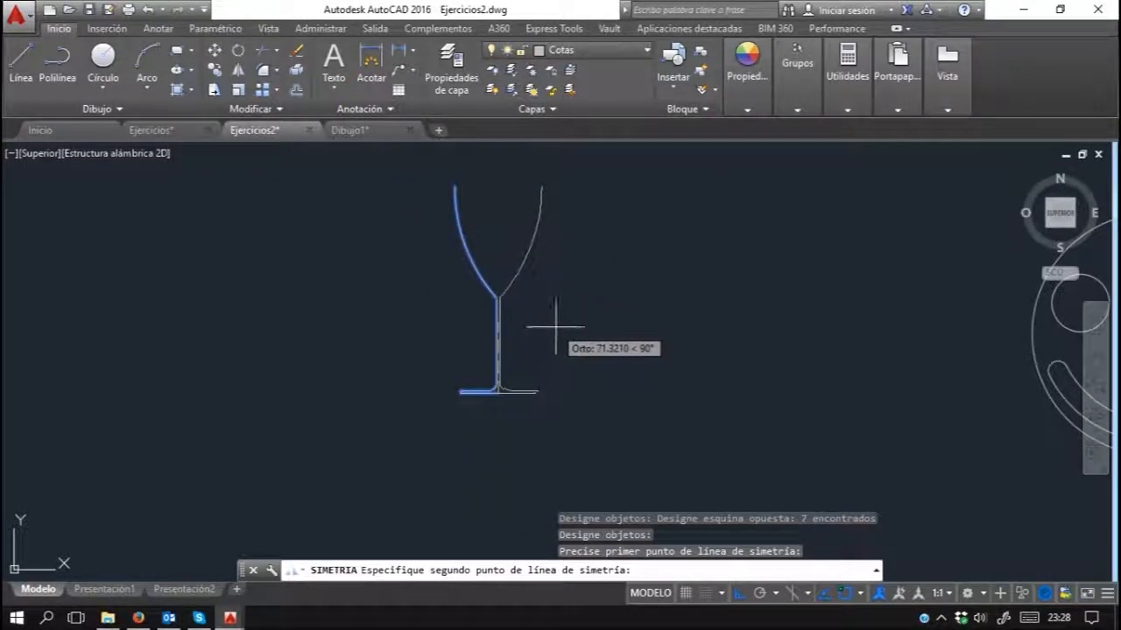
middle_click_drag(639, 338, 618, 280)
scroll(619, 280, "down", 3)
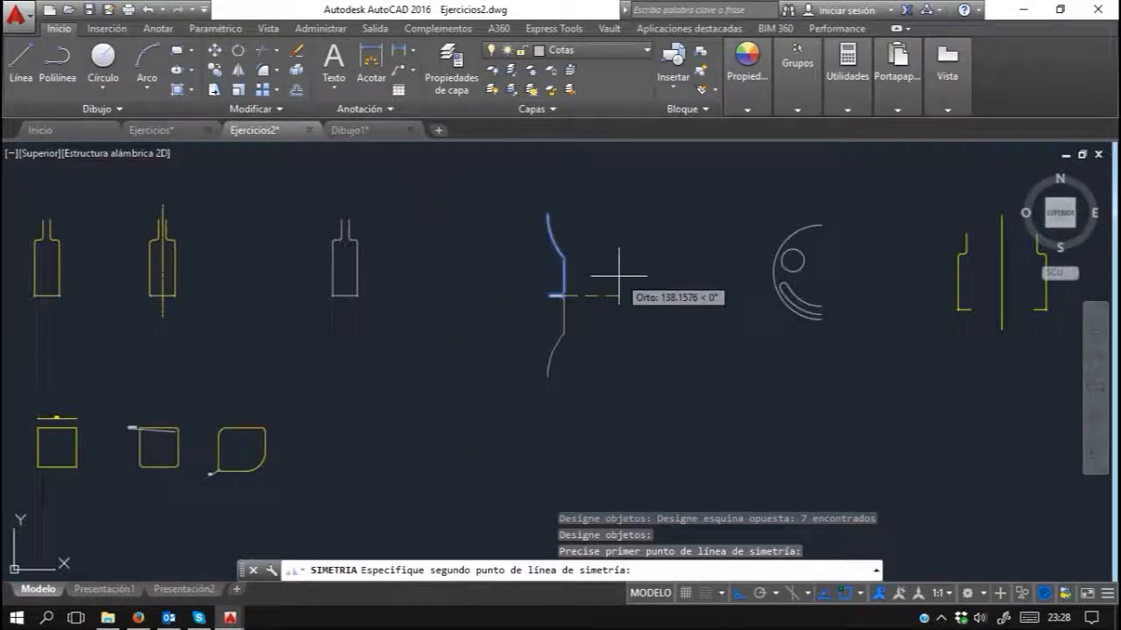
scroll(618, 276, "up", 2)
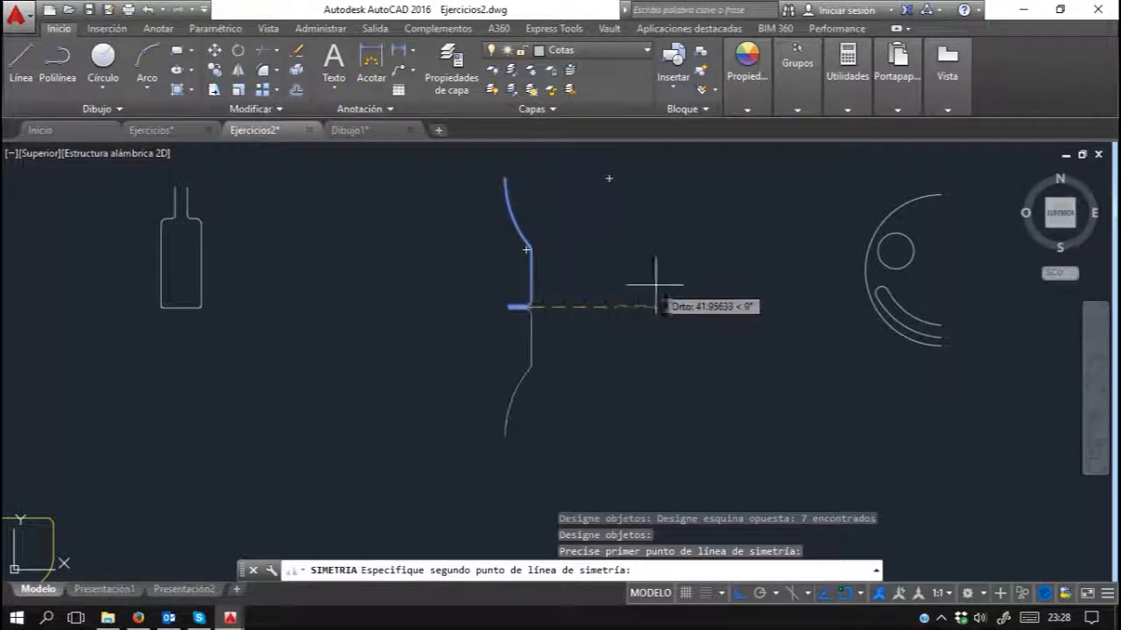
left_click(537, 168)
key("Return")
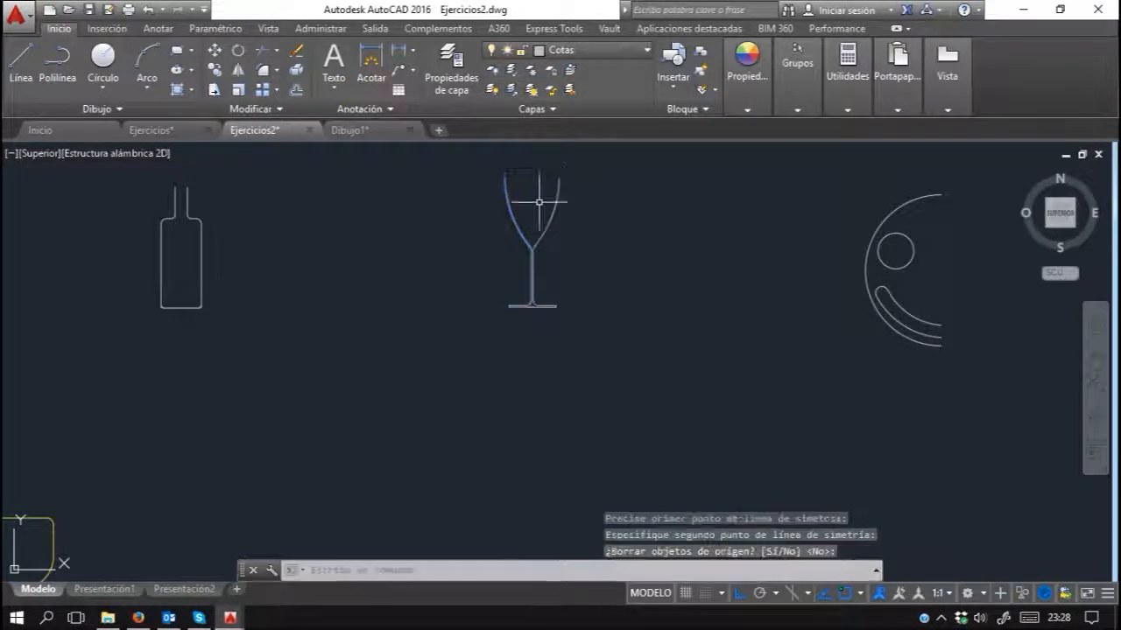
scroll(456, 162, "up", 4)
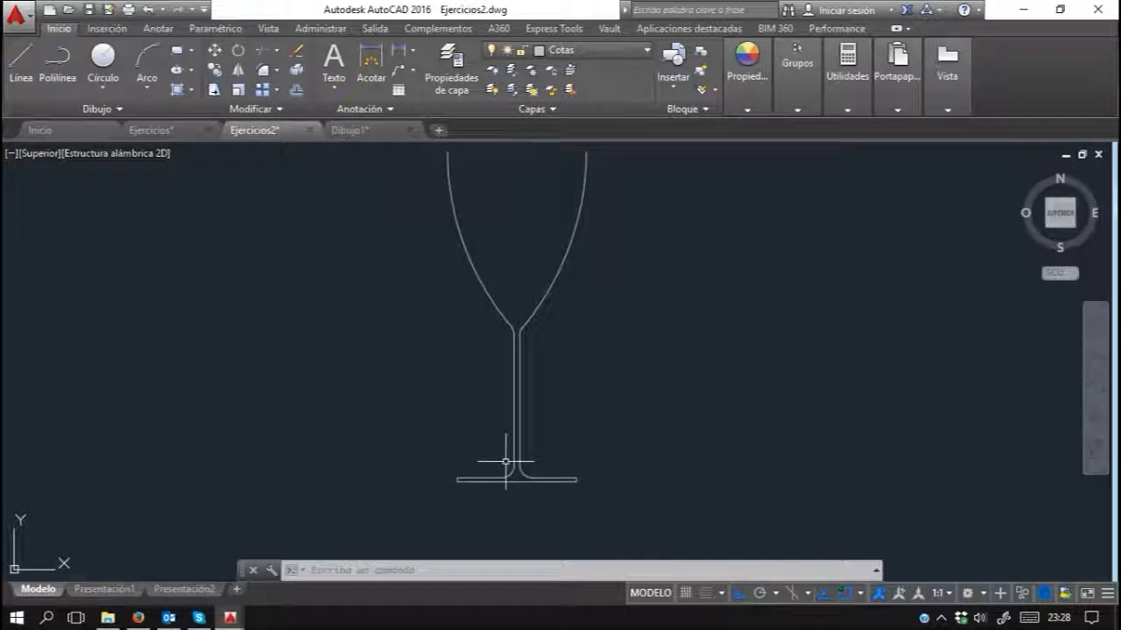
Step: Mirror the half smiley face, including its eye and mouth, about the vertical line through its open arc ends, keeping the source objects
scroll(505, 459, "down", 4)
middle_click_drag(845, 430, 359, 368)
scroll(359, 350, "up", 4)
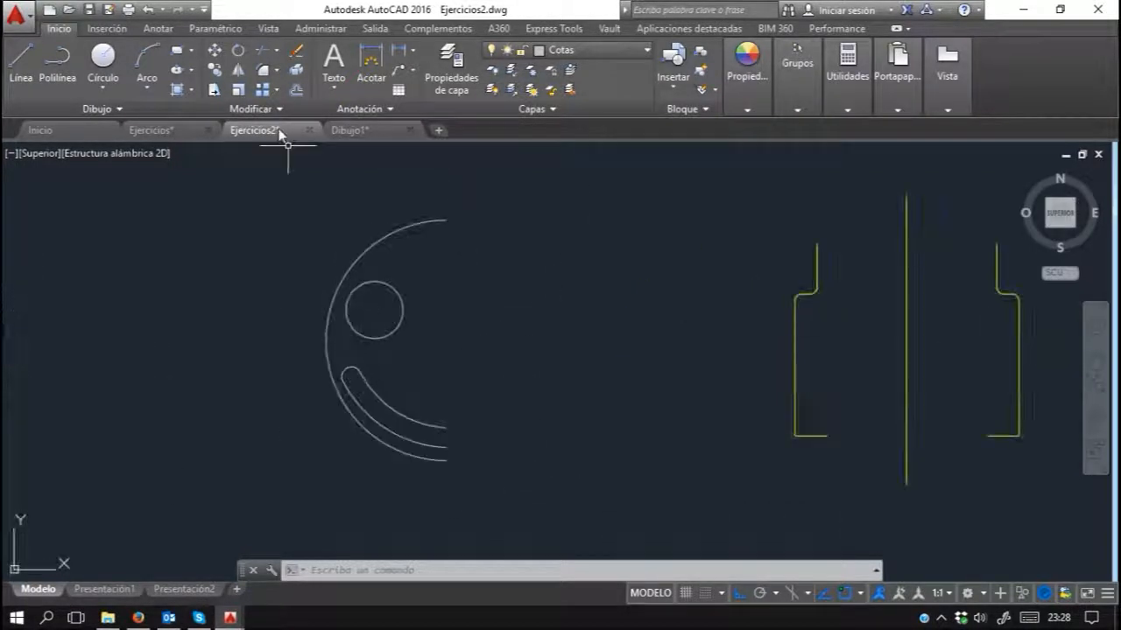
left_click(238, 71)
left_click(458, 195)
left_click(313, 473)
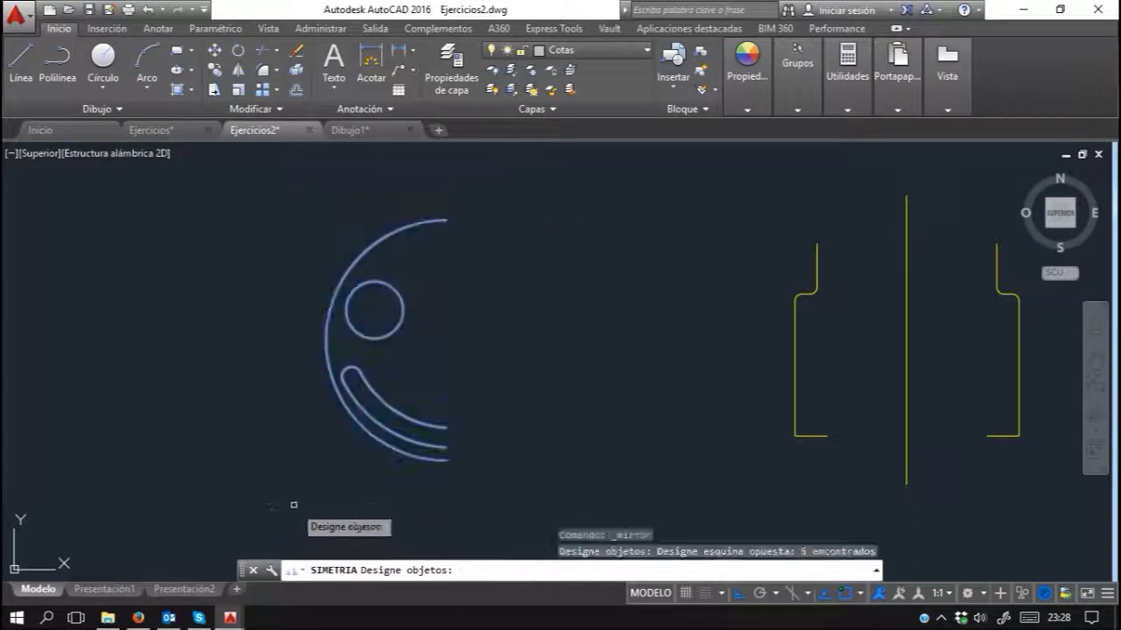
left_click(502, 198)
left_click(276, 501)
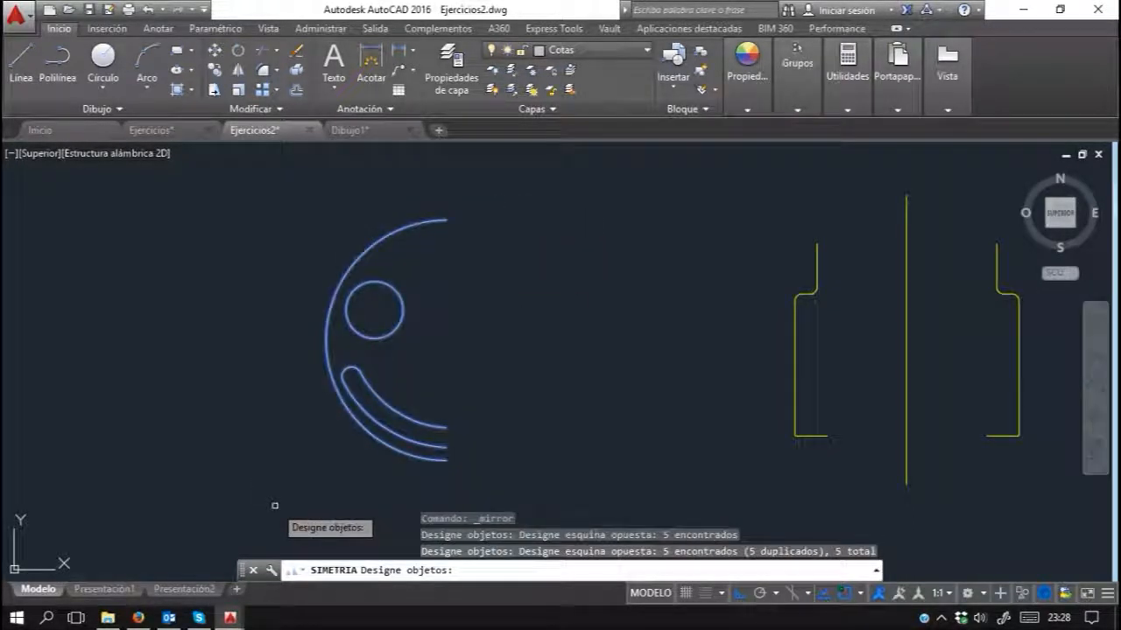
key("Return")
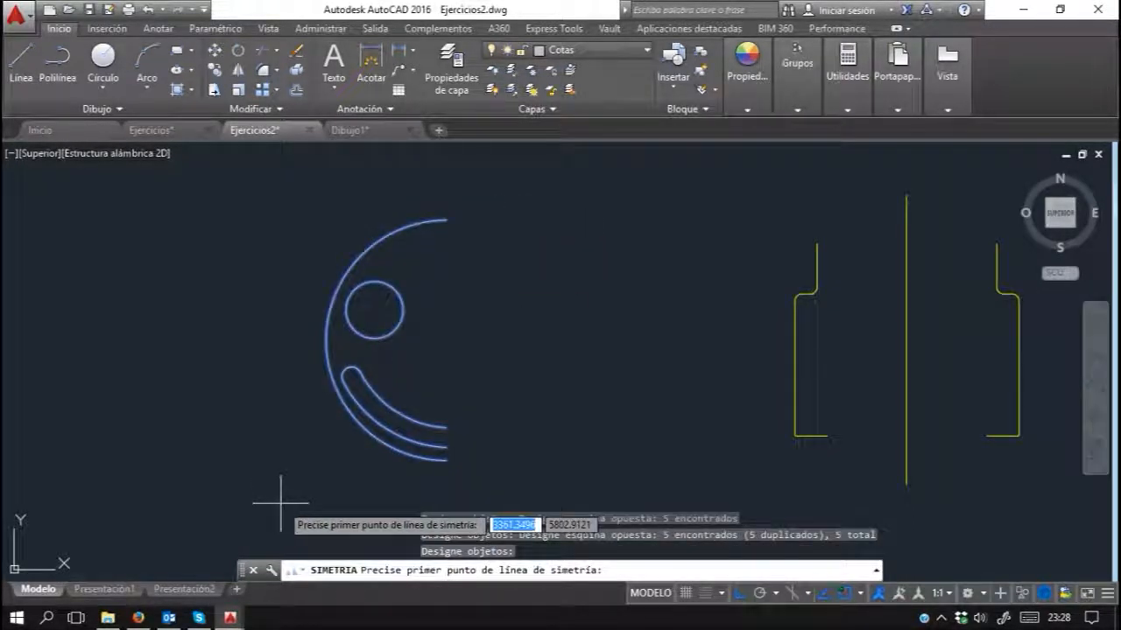
left_click(448, 465)
left_click(451, 183)
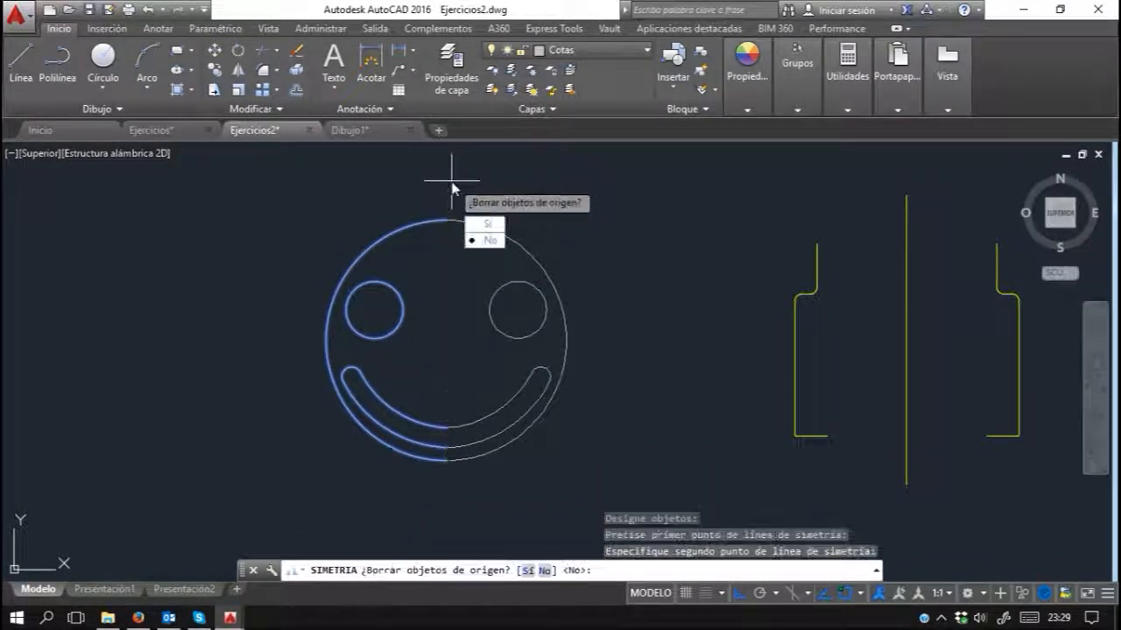
key("Return")
Step: Delete the half-bottle outline on the right side of the separate vertical axis line, beyond the smiley face
middle_click_drag(793, 368, 408, 373)
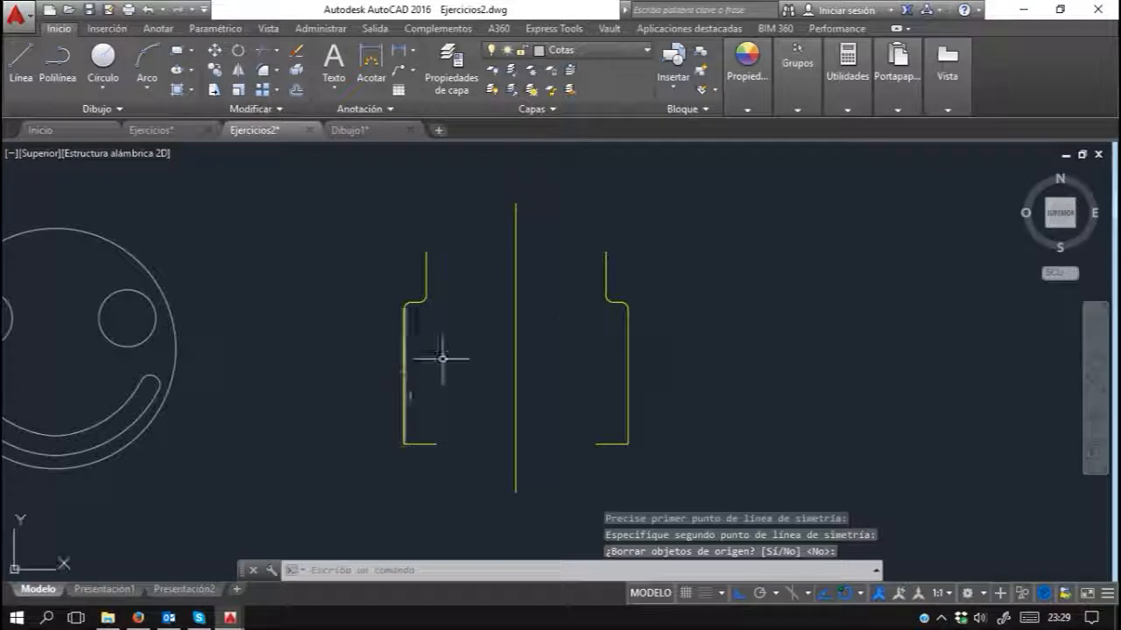
left_click(661, 221)
left_click(572, 491)
key("Delete")
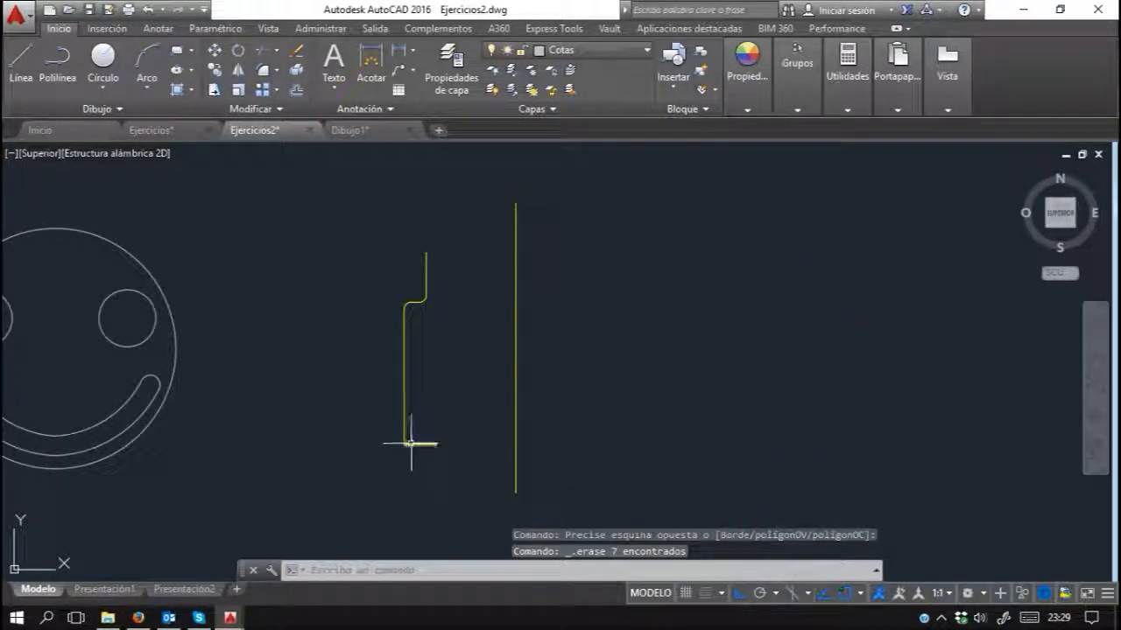
Step: Mirror the remaining yellow half-bottle across the separate vertical line, using that line's two endpoints as the axis and keeping the source objects
left_click(238, 71)
left_click(461, 217)
left_click(376, 448)
key("Return")
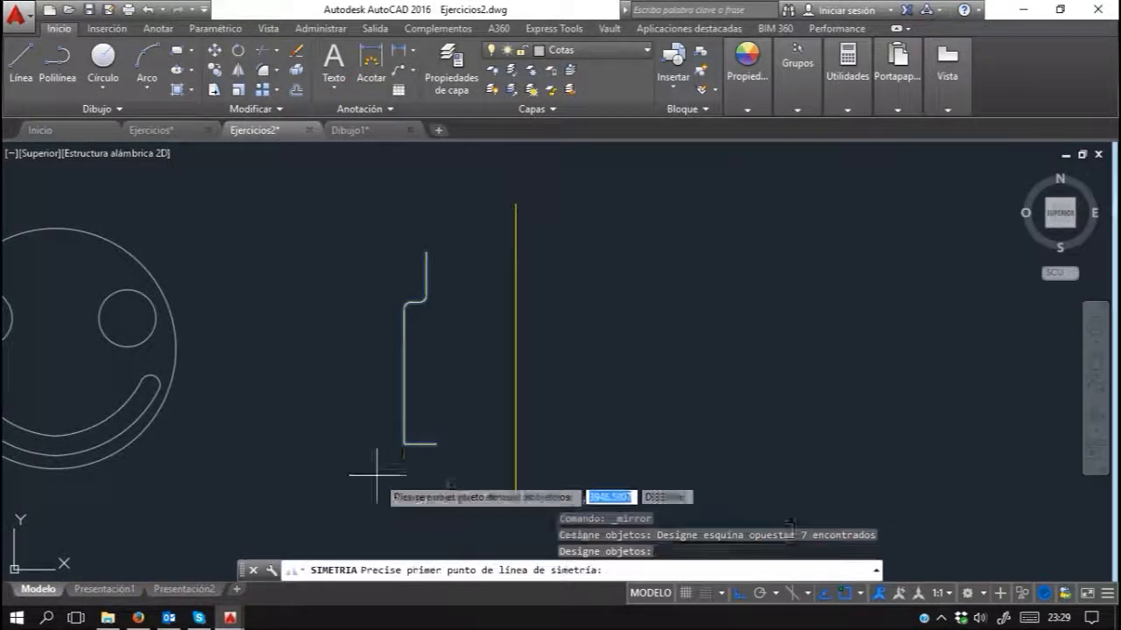
left_click(515, 493)
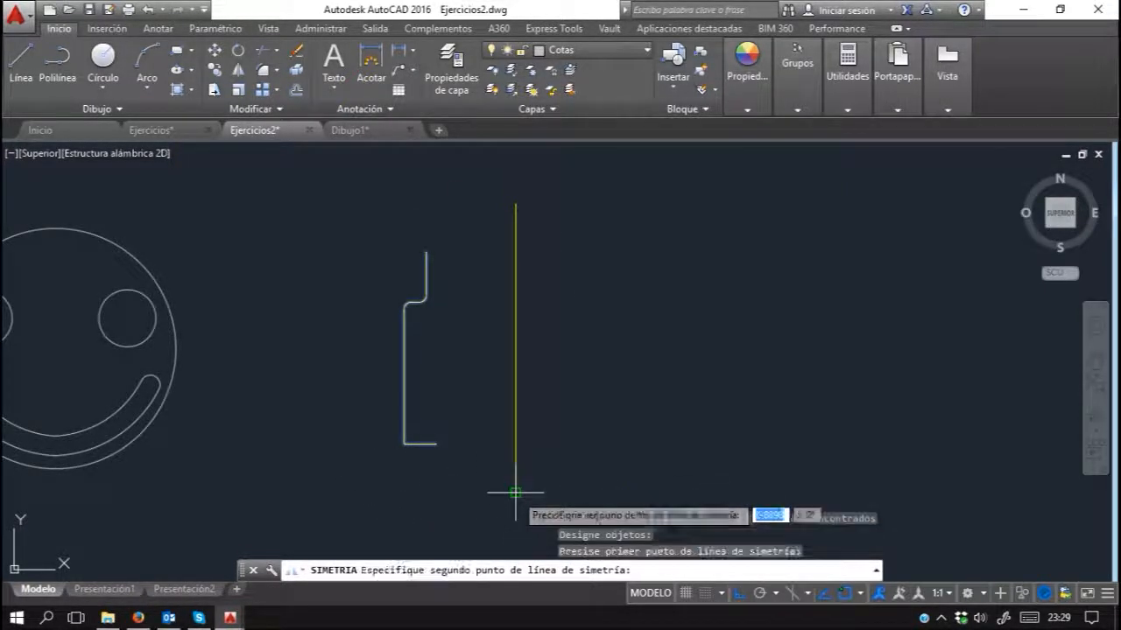
left_click(517, 209)
key("Return")
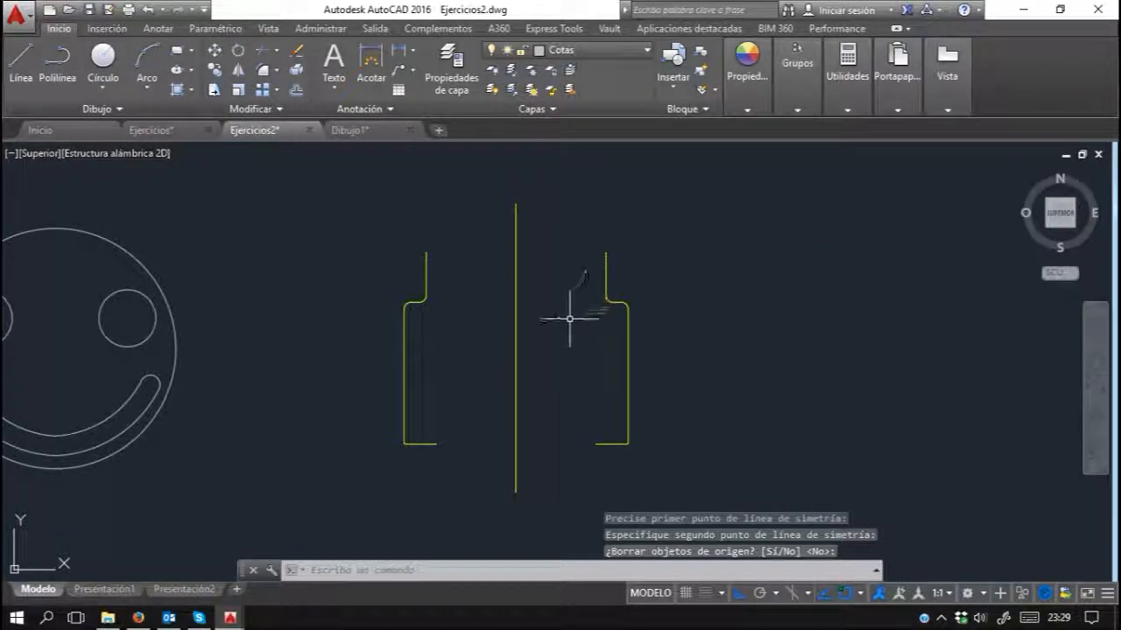
Step: Examine the spaced half-bottles around their axis and the other mirrored figures back along the Simetria row
scroll(412, 293, "up", 2)
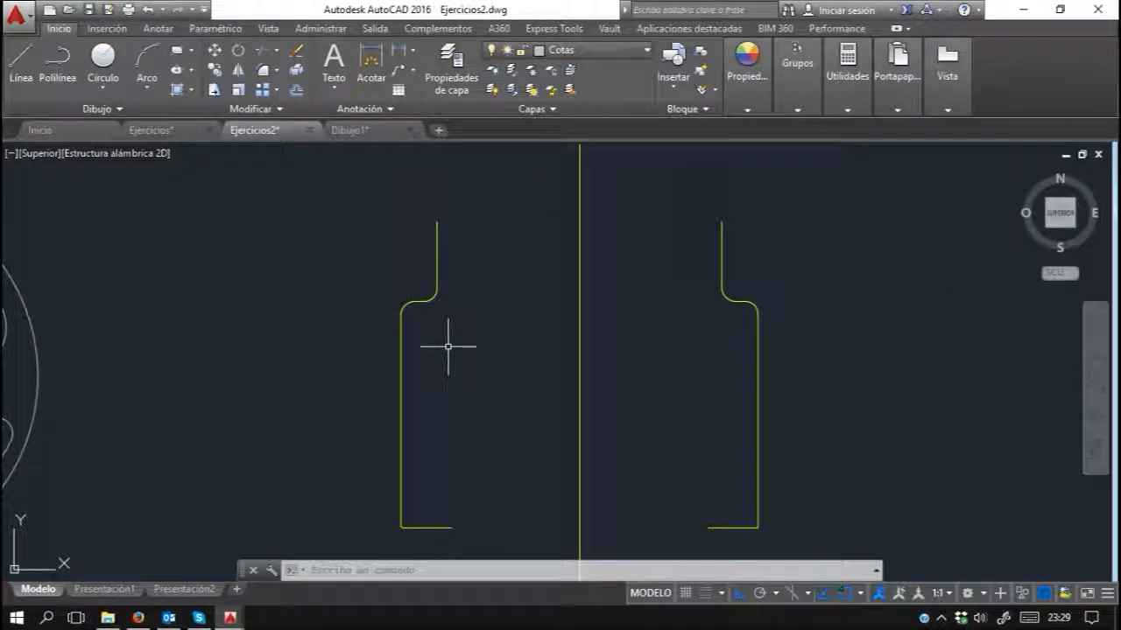
scroll(448, 358, "down", 2)
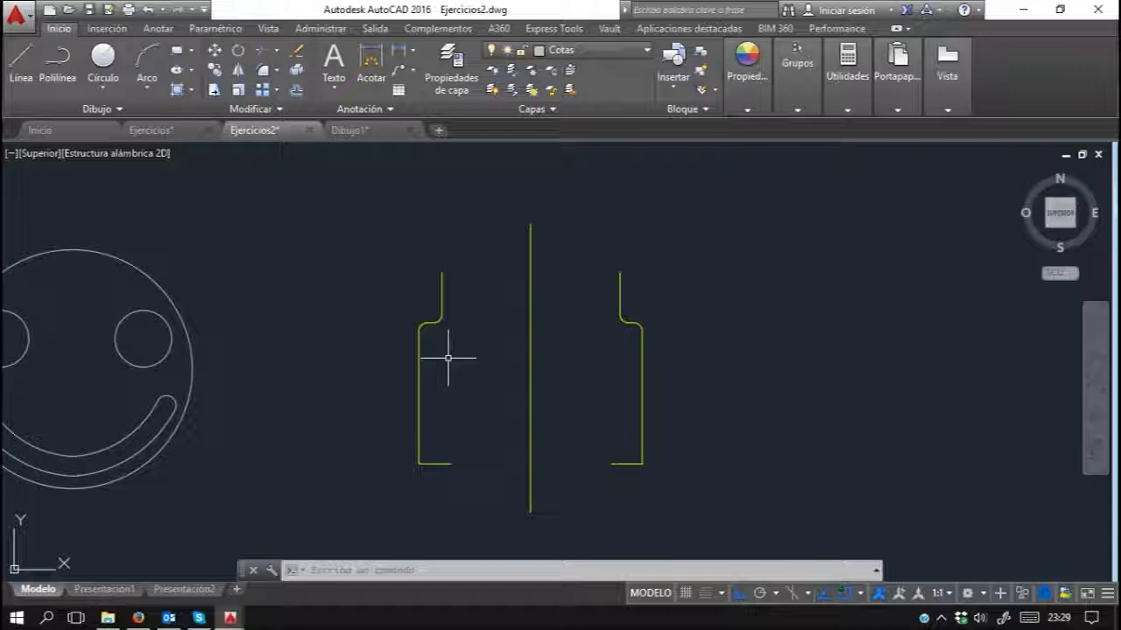
scroll(447, 358, "down", 2)
middle_click_drag(407, 383, 613, 345)
scroll(698, 329, "up", 2)
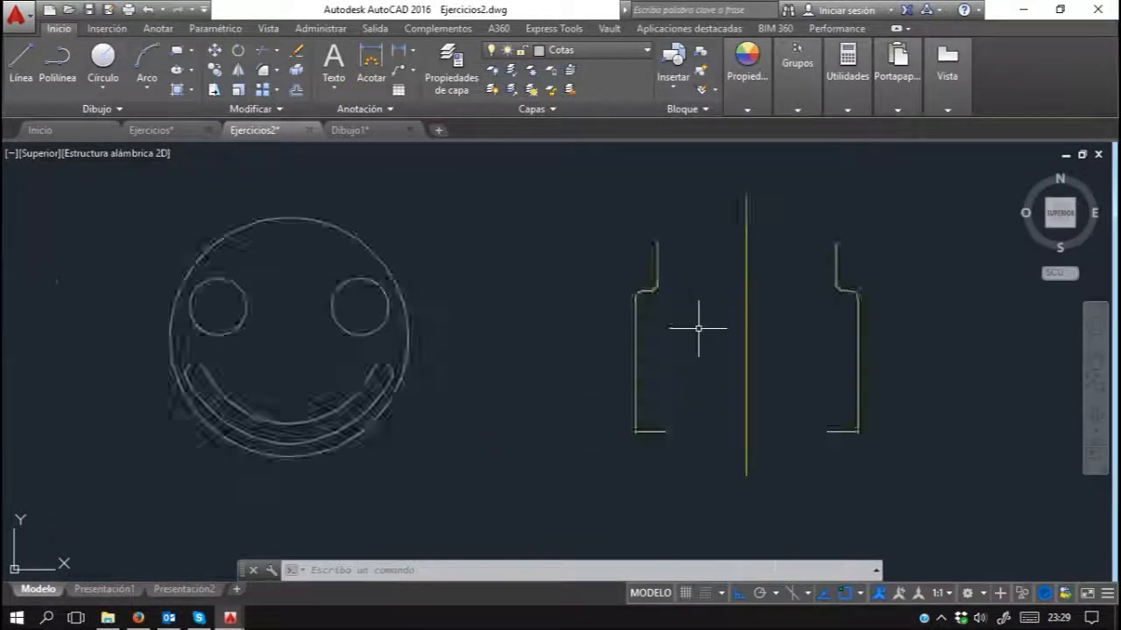
middle_click_drag(703, 328, 558, 359)
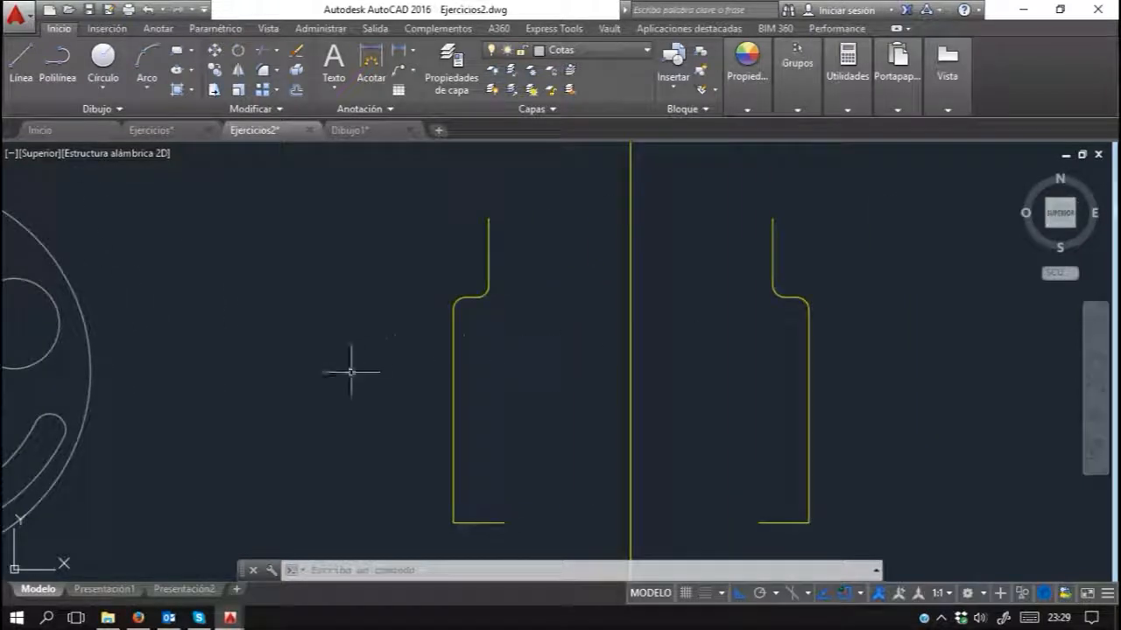
scroll(462, 385, "down", 4)
middle_click_drag(126, 409, 835, 410)
middle_click_drag(216, 398, 734, 426)
mouse_move(288, 438)
middle_mouse_down()
mouse_move(400, 437)
mouse_move(660, 403)
middle_mouse_up()
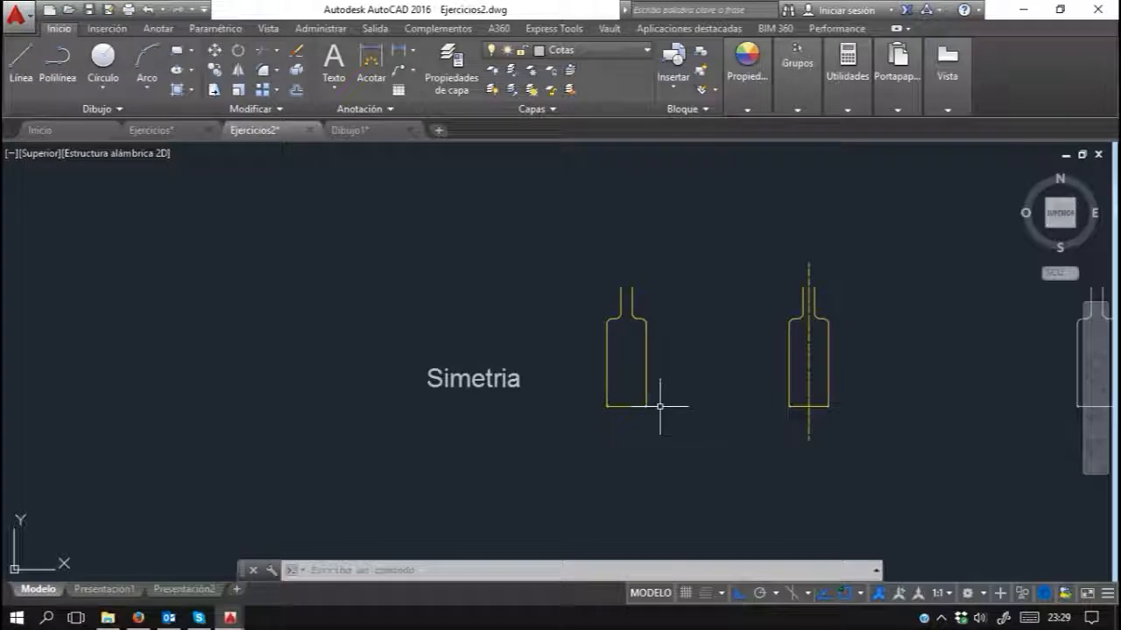
Step: Switch to the Dibujo1.dwg drawing and view the dimensioned arrow-shaped exercise with its inclined centre line
left_click(351, 131)
scroll(522, 412, "down", 5)
scroll(508, 321, "up", 6)
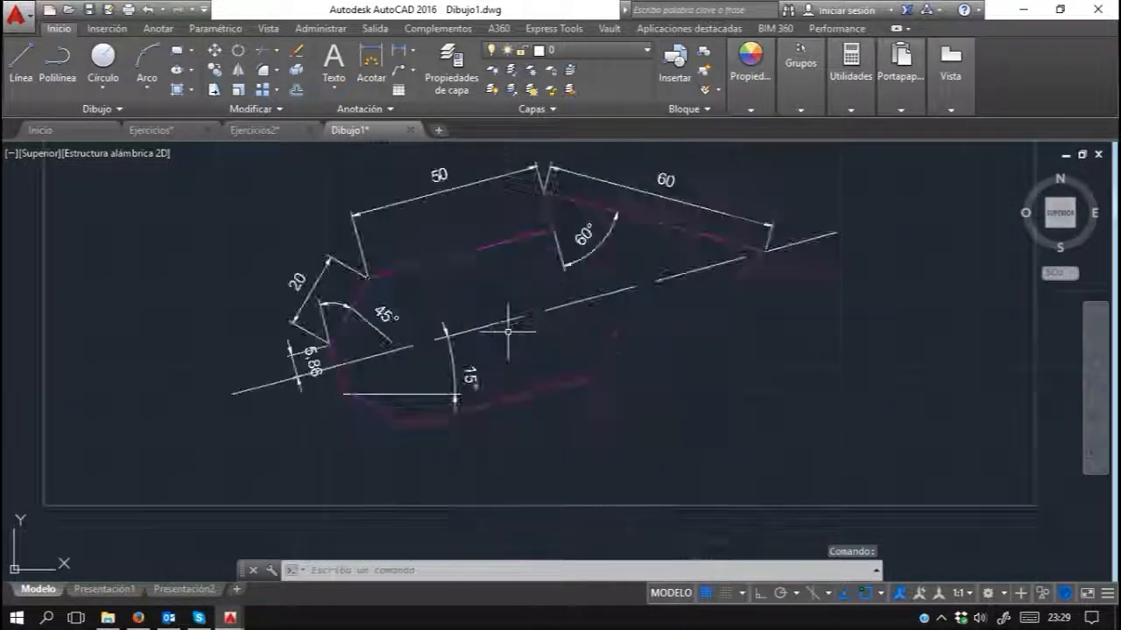
middle_click_drag(508, 325, 505, 358)
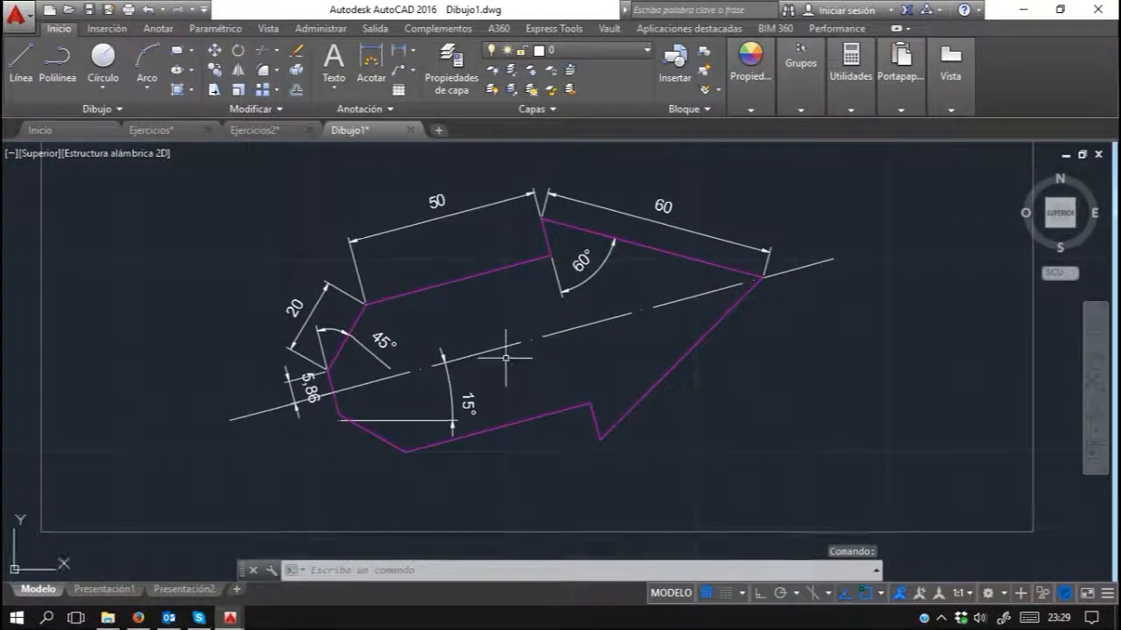
Step: Return to the Ejercicios2.dwg drawing and view the dimensioned square beside the Empalme label
left_click(253, 130)
middle_click_drag(649, 525, 363, 368)
scroll(362, 368, "down", 2)
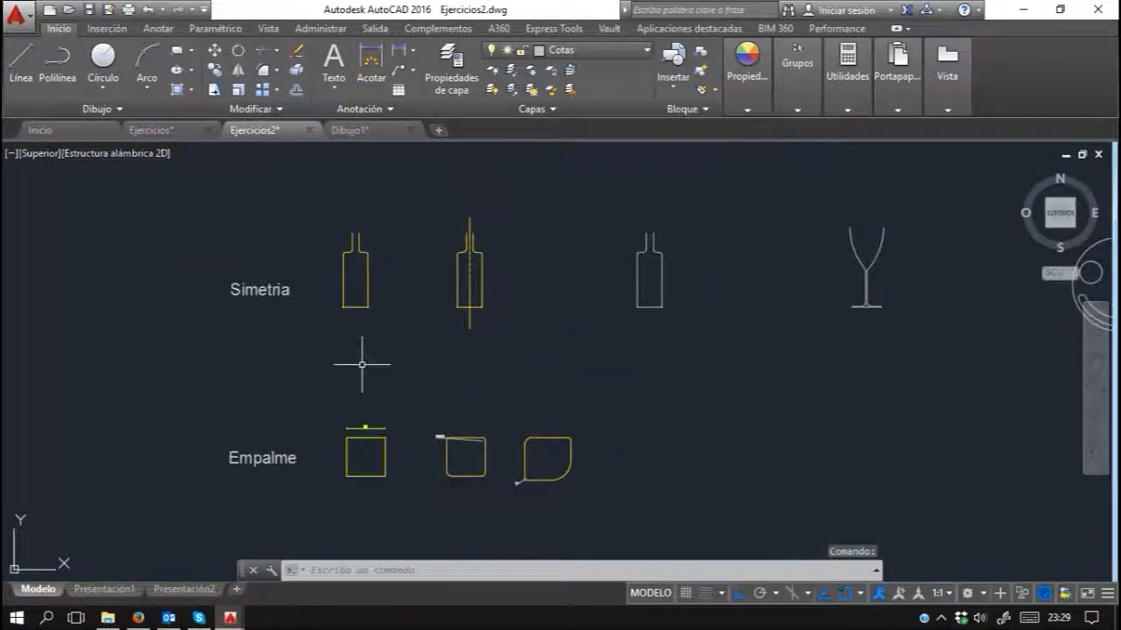
middle_click_drag(365, 455, 394, 385)
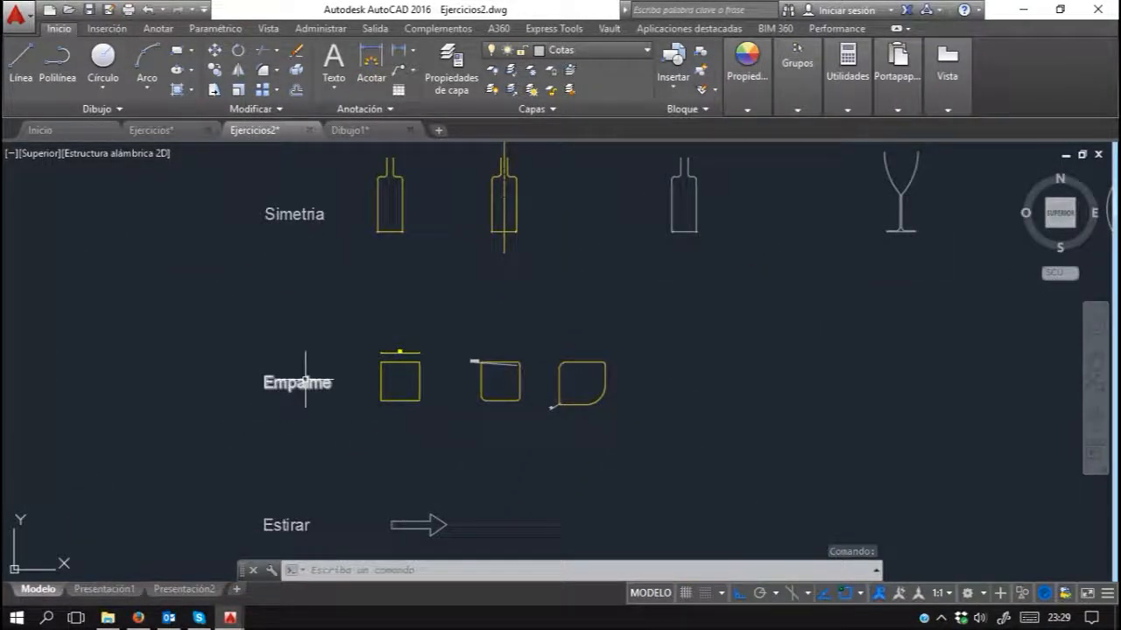
scroll(305, 379, "up", 5)
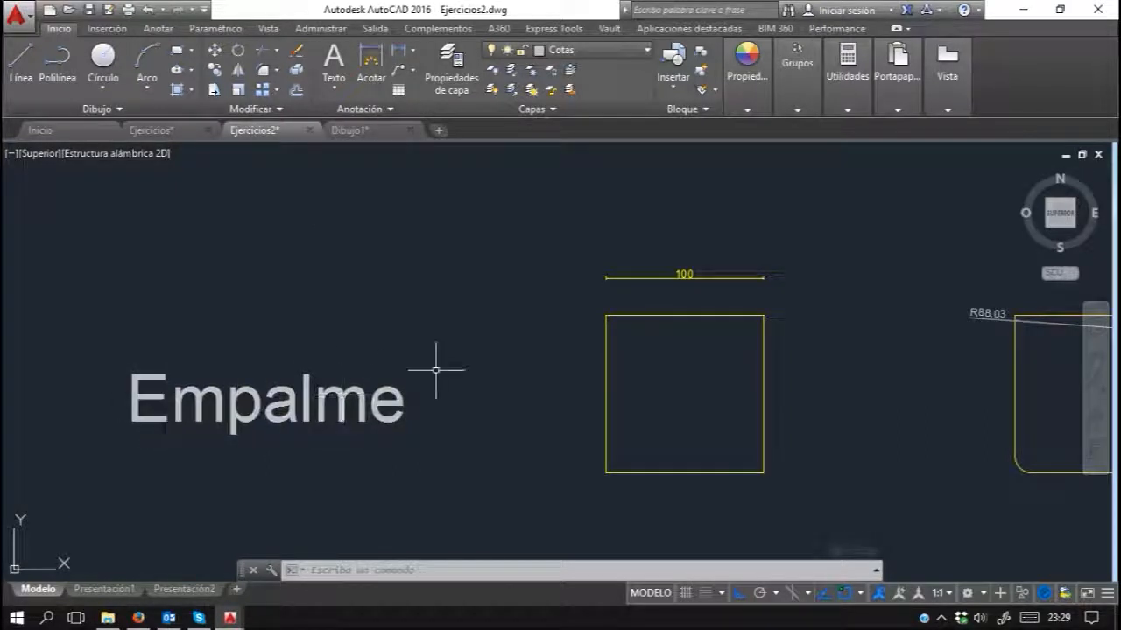
Step: Examine the rounded corners of the example squares beside the Empalme label, comparing them with the sharp-cornered square
middle_click_drag(632, 390, 467, 363)
scroll(475, 305, "up", 5)
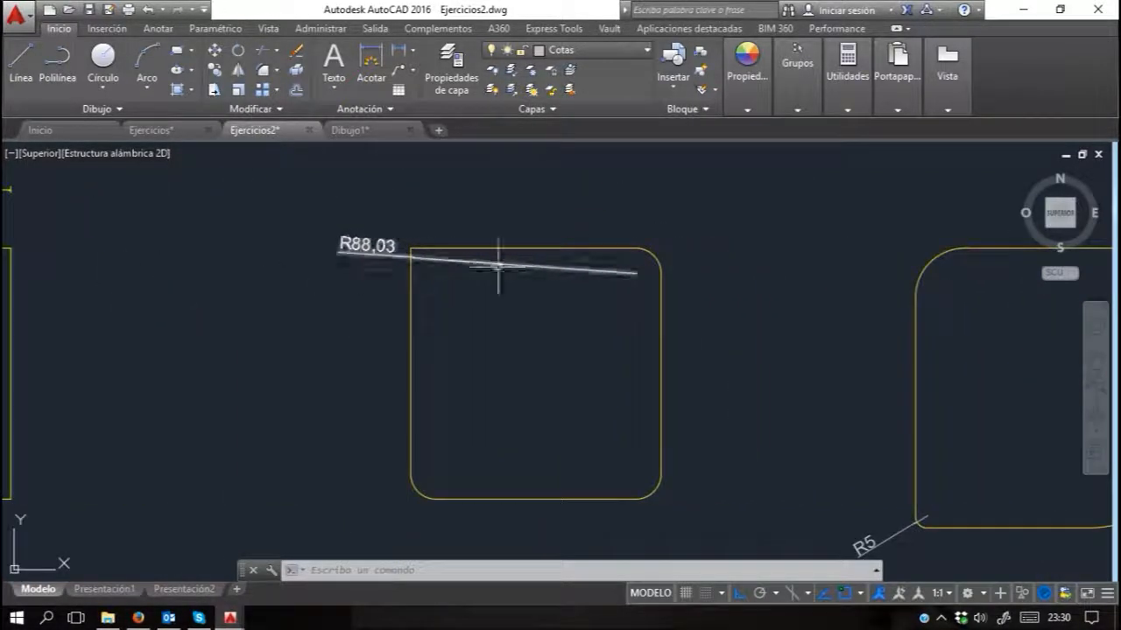
scroll(407, 523, "up", 4)
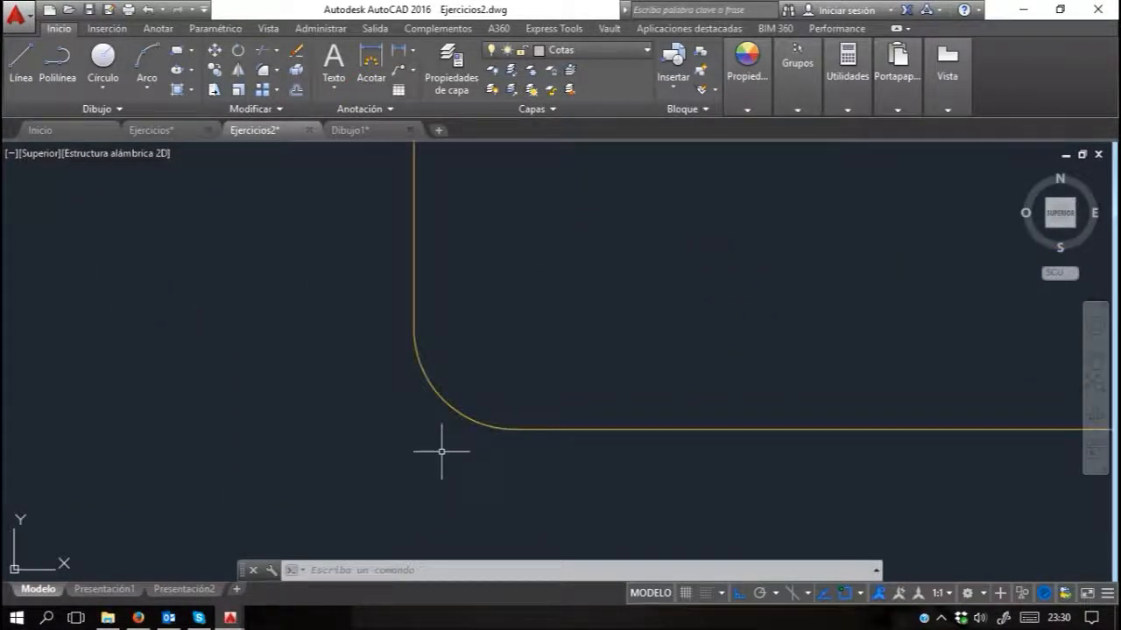
scroll(479, 385, "down", 4)
middle_click_drag(372, 371, 693, 380)
scroll(693, 380, "down", 2)
scroll(319, 281, "up", 4)
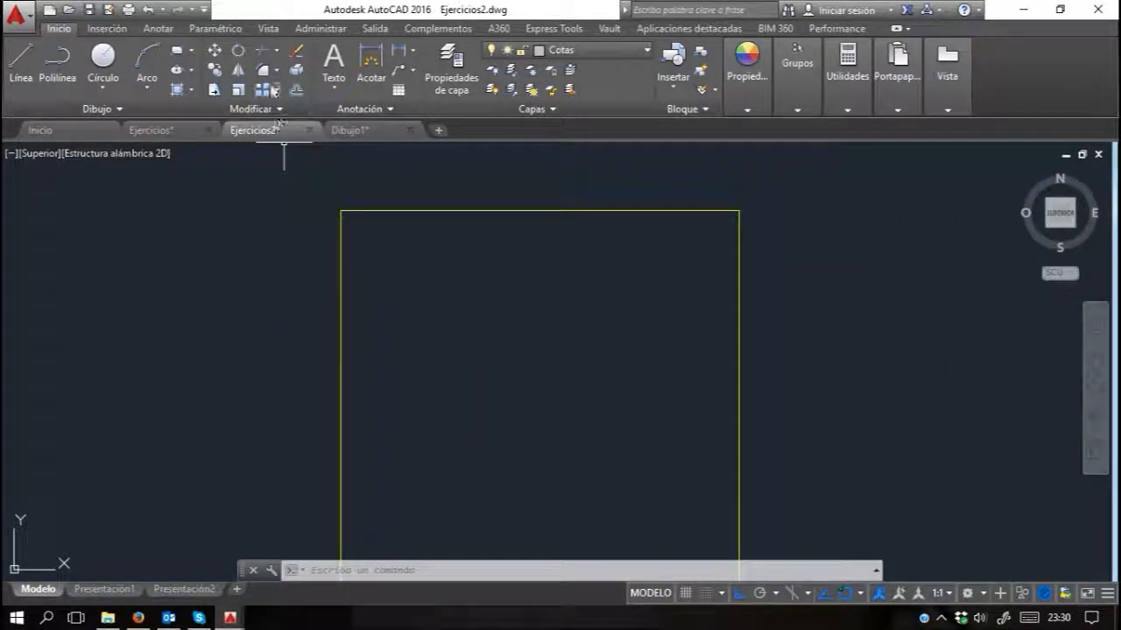
left_click(266, 72)
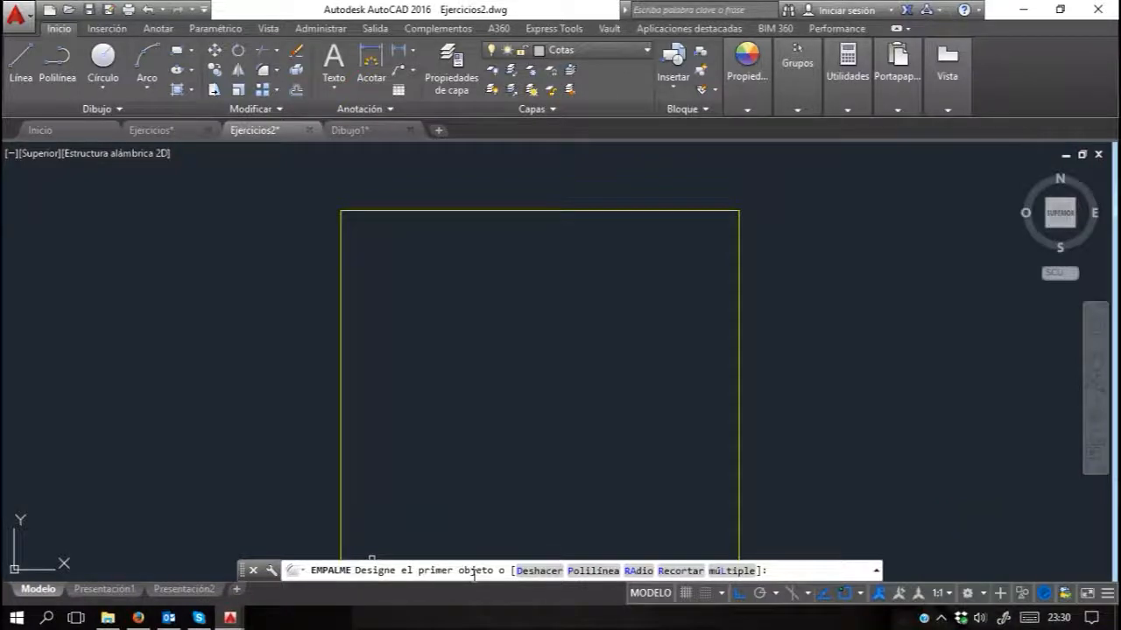
key("Escape")
key("Escape")
Step: With ortho mode off, draw two separate lines above the 100-wide square, one inclined and one nearly vertical, leaving a gap between their upper ends
scroll(476, 342, "down", 6)
middle_click_drag(556, 301, 413, 412)
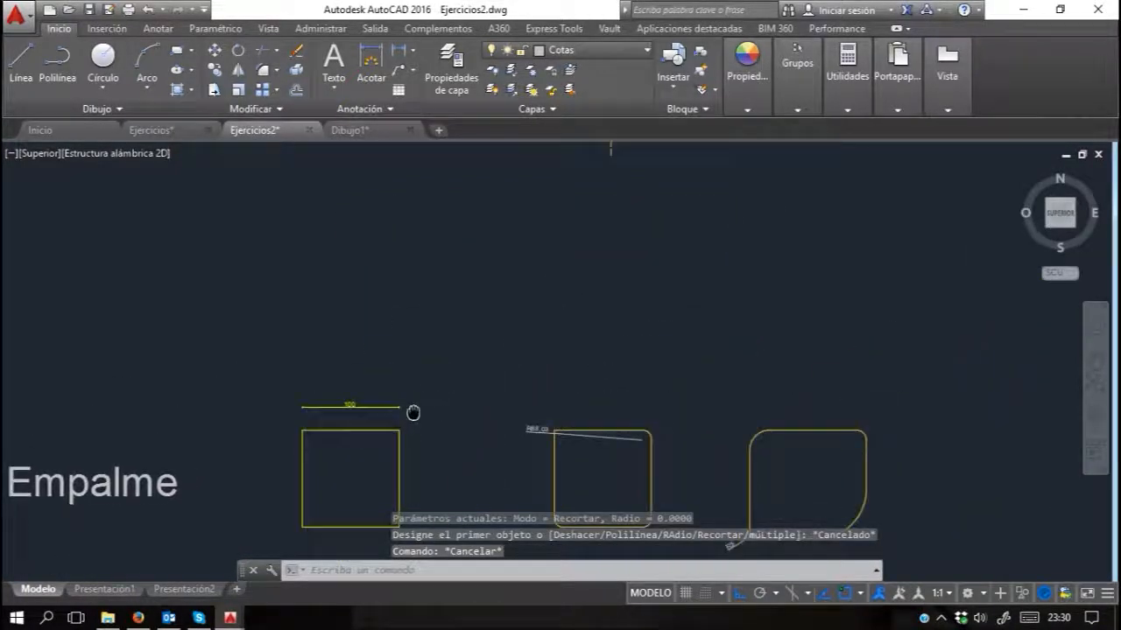
left_click(7, 77)
left_click(256, 230)
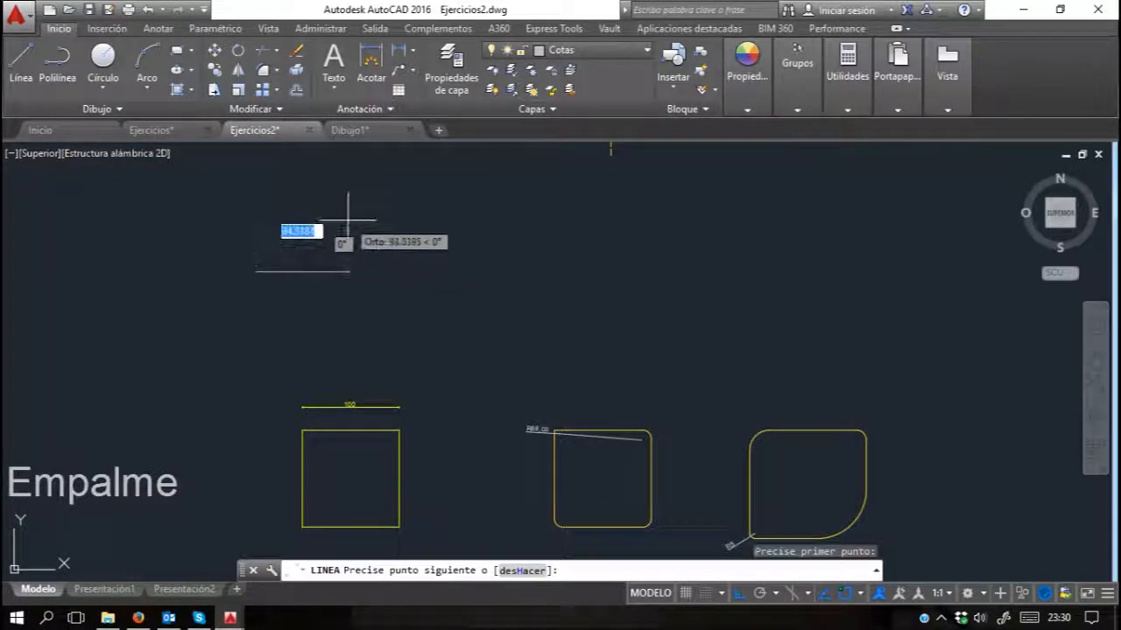
key("F8")
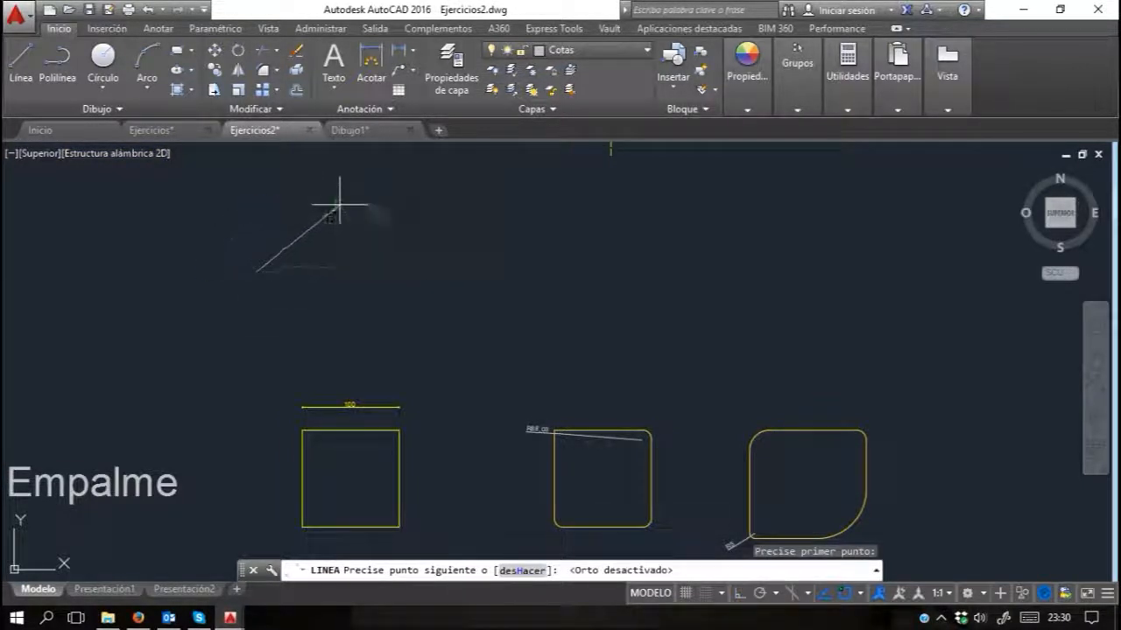
key("Return")
key("Return")
left_click(414, 367)
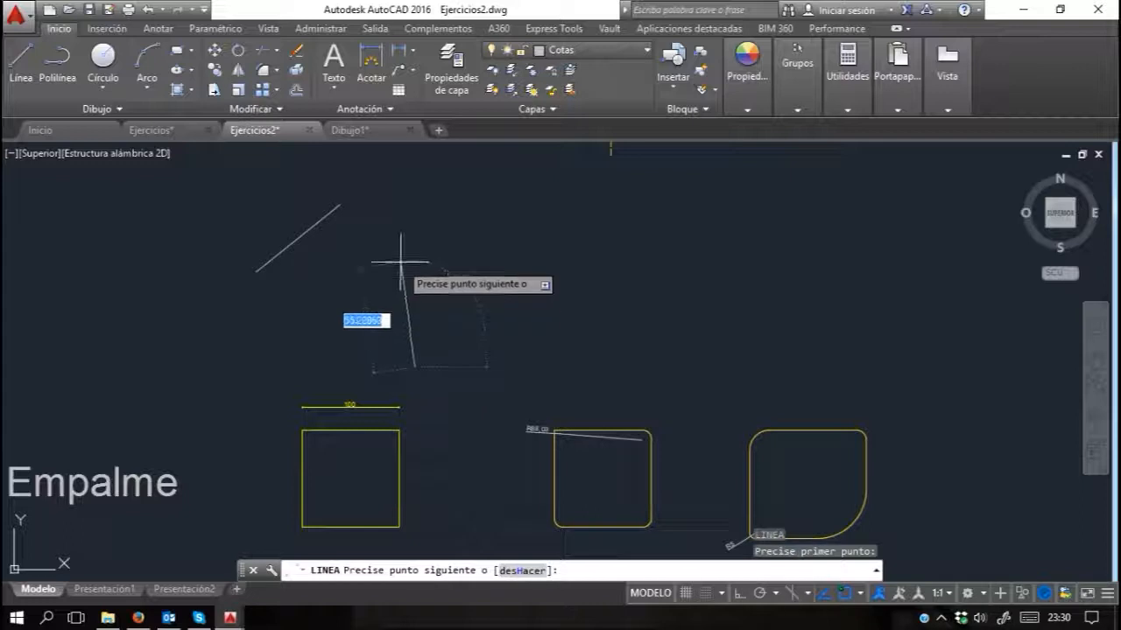
left_click(397, 220)
key("Return")
scroll(355, 288, "up", 4)
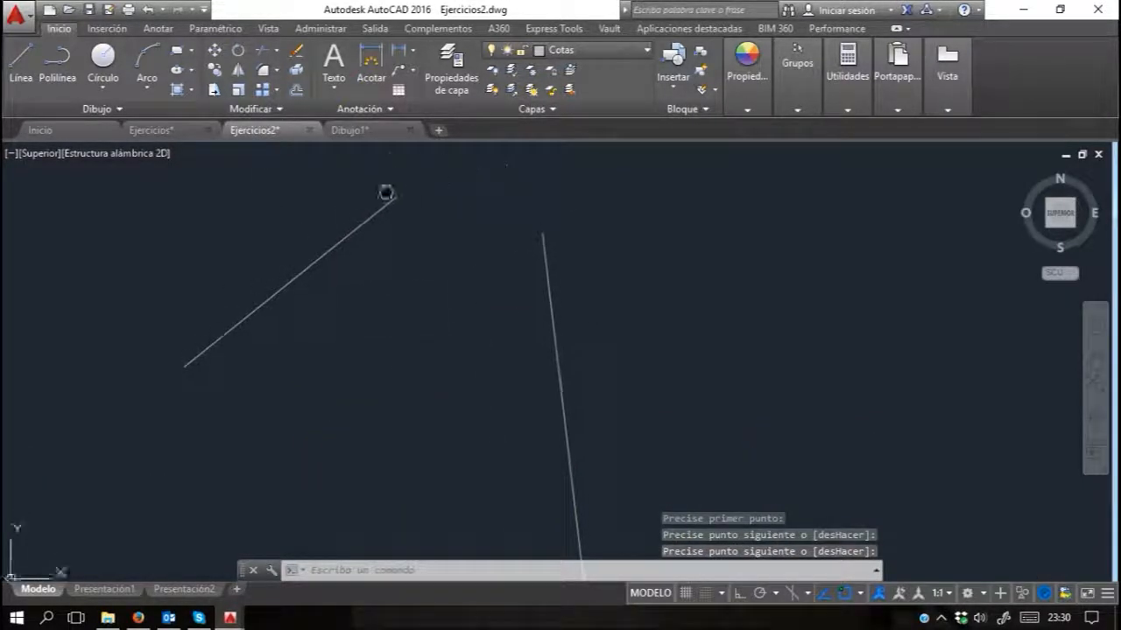
left_click(277, 50)
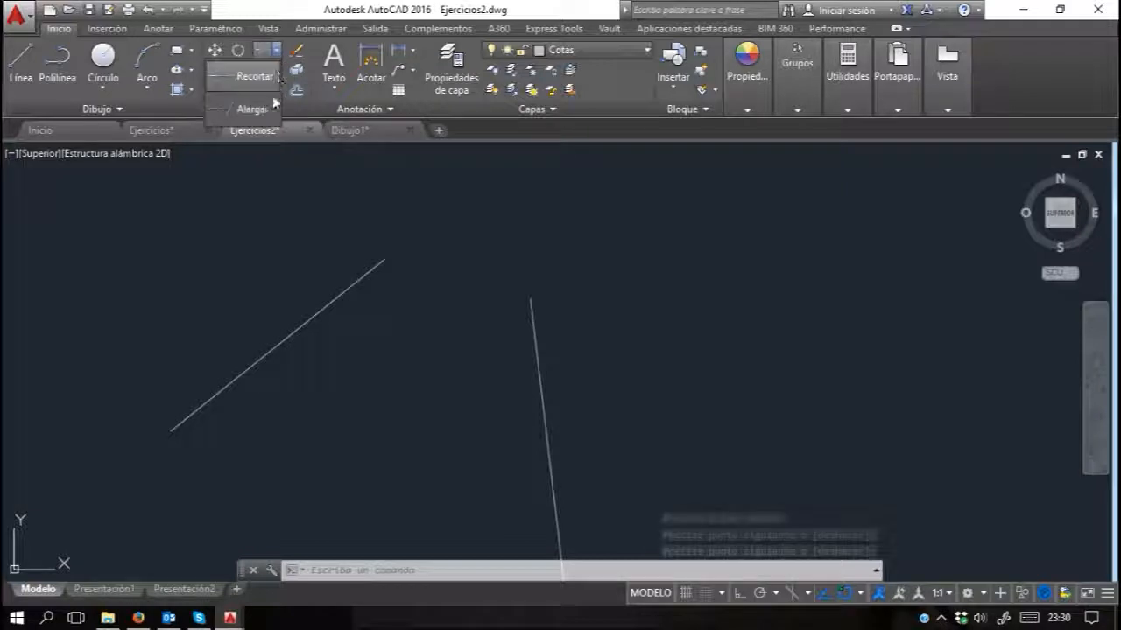
left_click(270, 104)
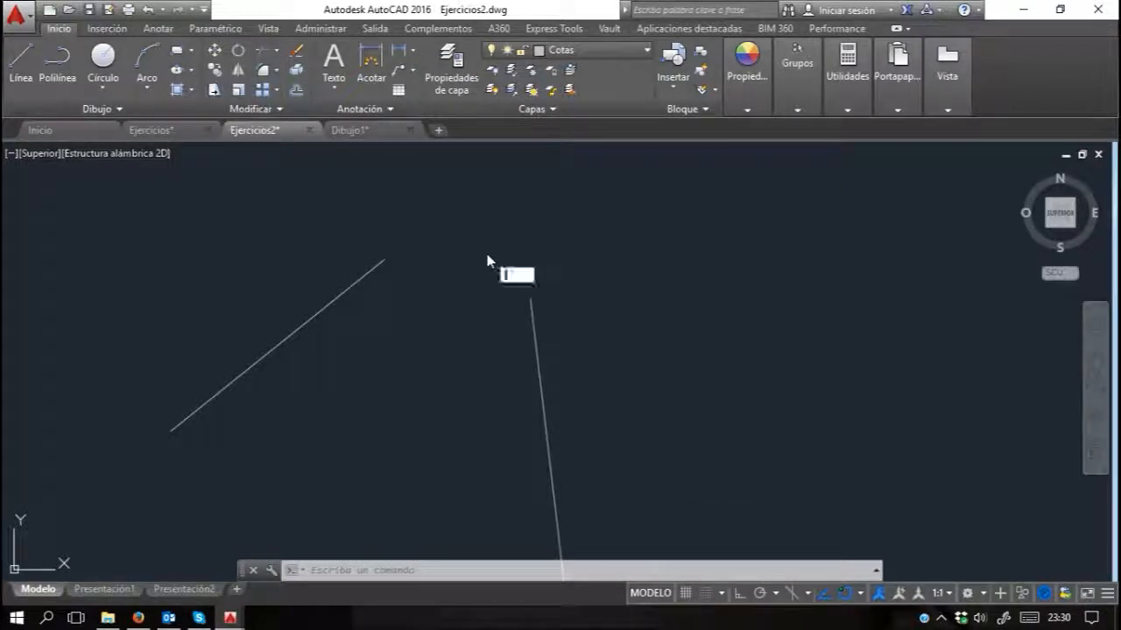
key("Escape")
key("Escape")
key("Escape")
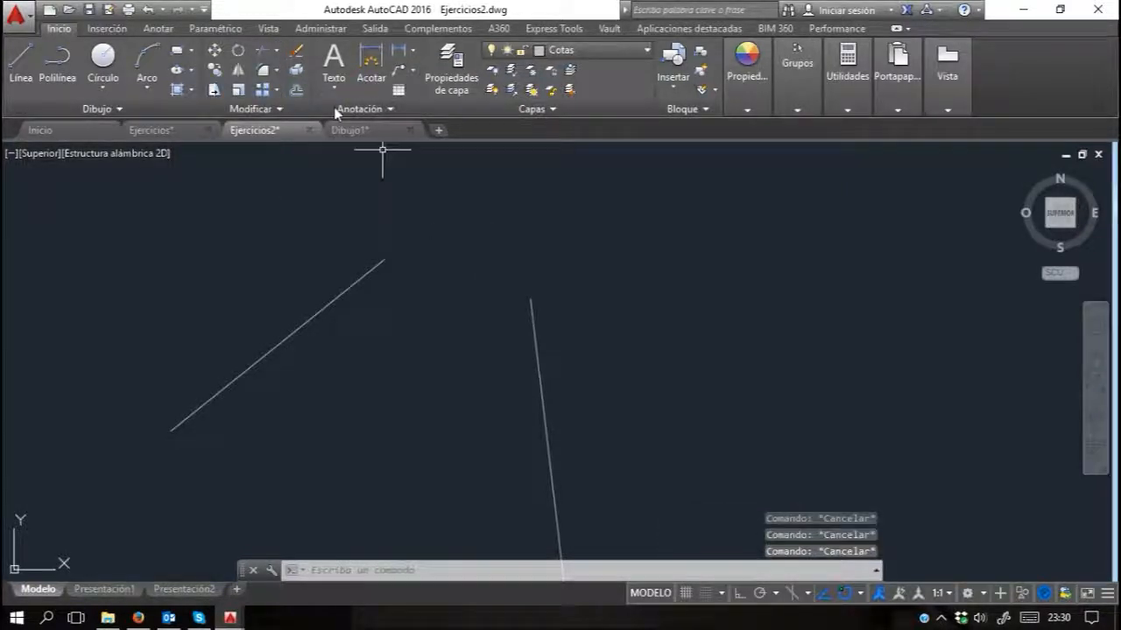
left_click(263, 50)
left_click(276, 52)
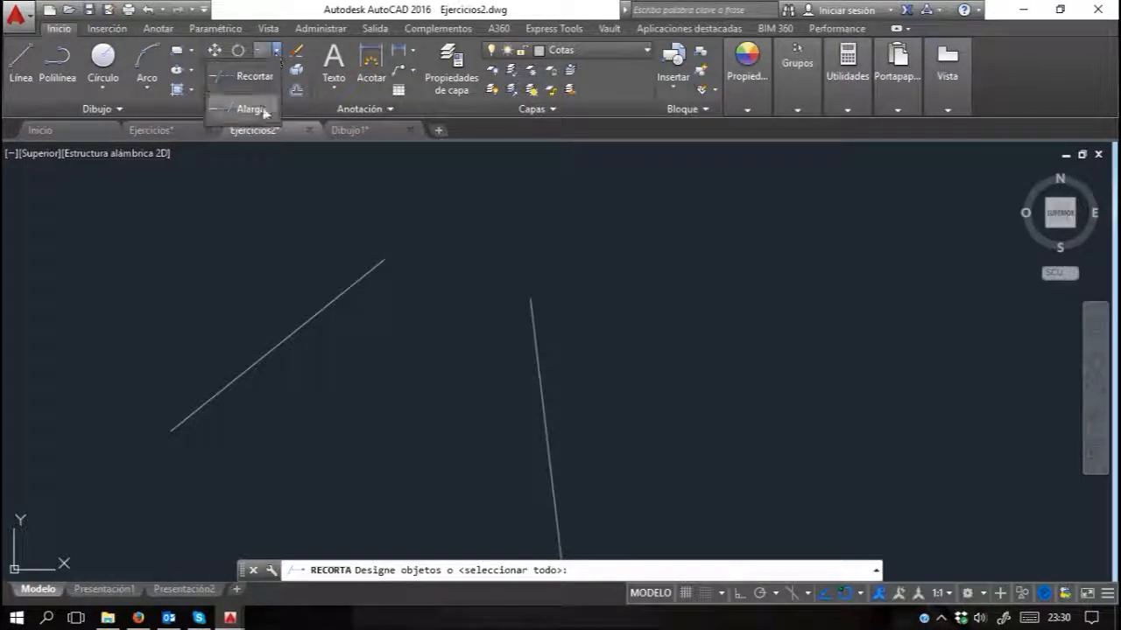
key("Escape")
middle_click_drag(350, 300, 343, 268)
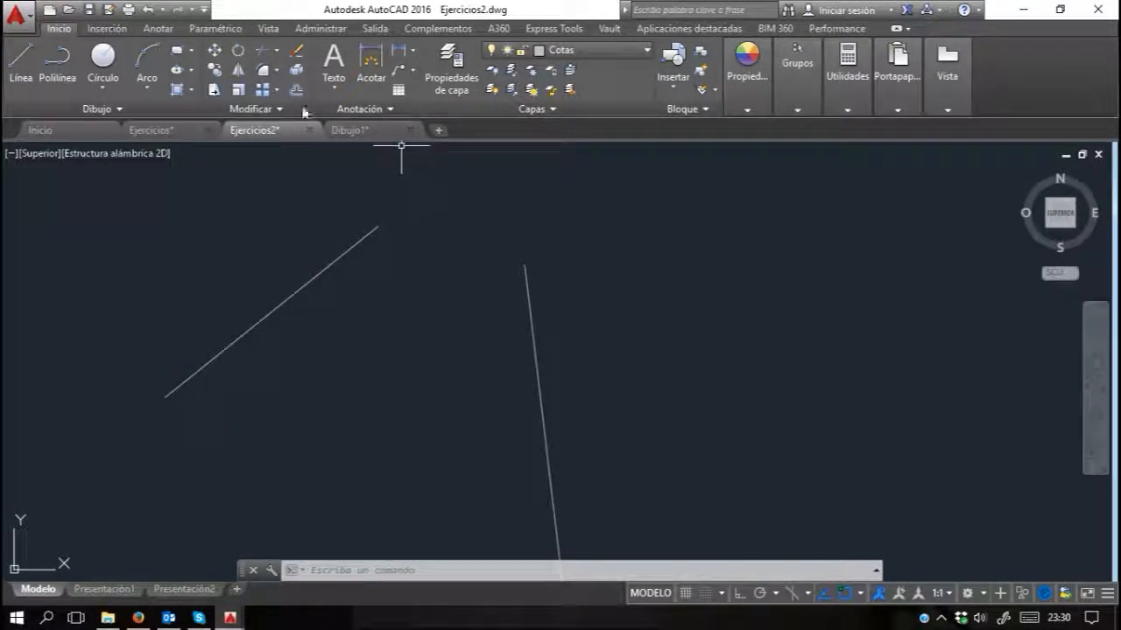
Step: Fillet the upper ends of the inclined and nearly vertical lines with radius 0 to join them in a sharp corner
left_click(261, 71)
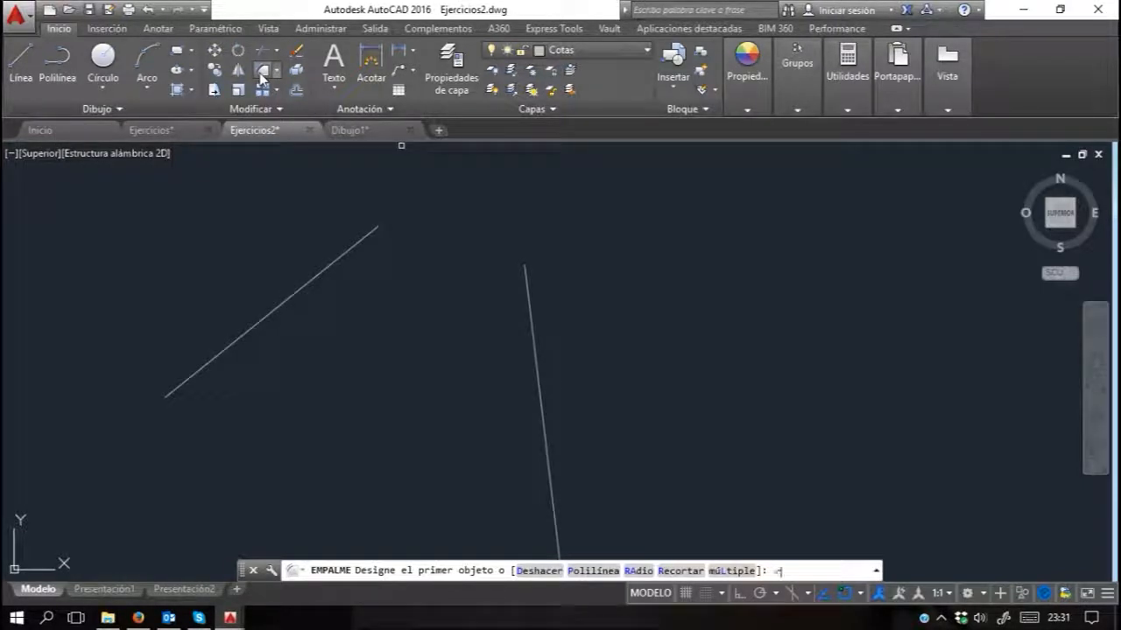
left_click(637, 571)
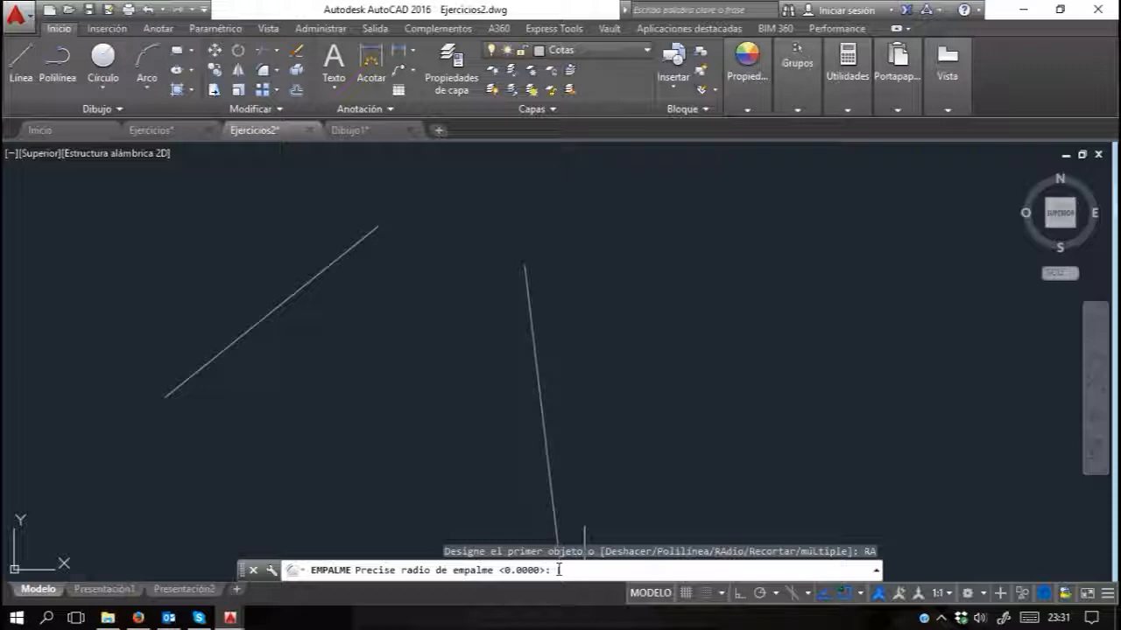
type("0")
key("Return")
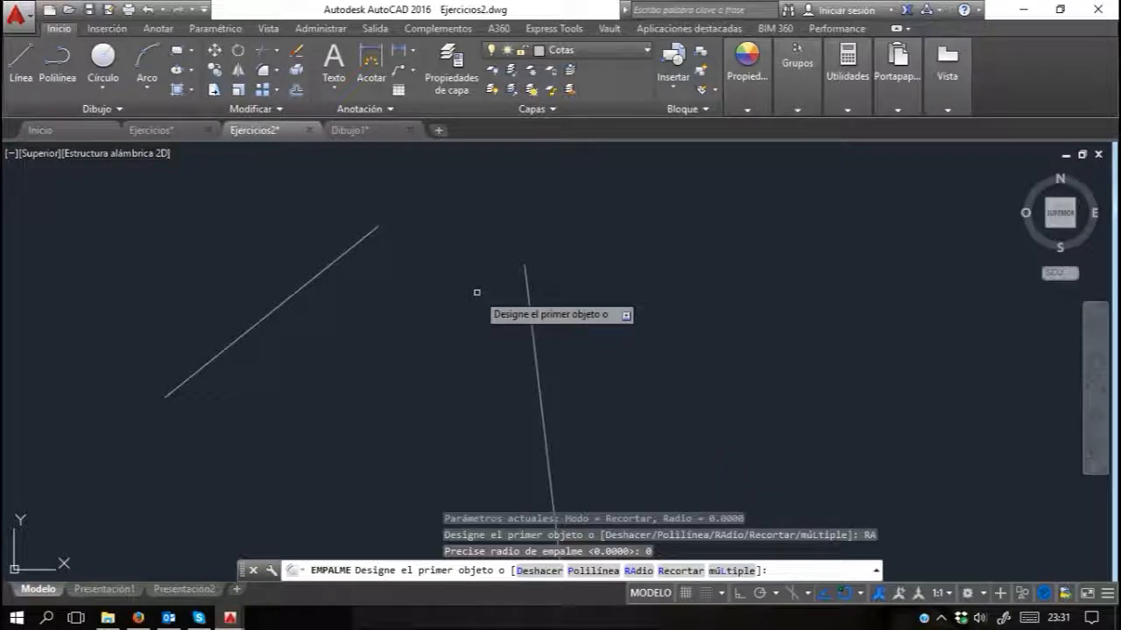
left_click(357, 242)
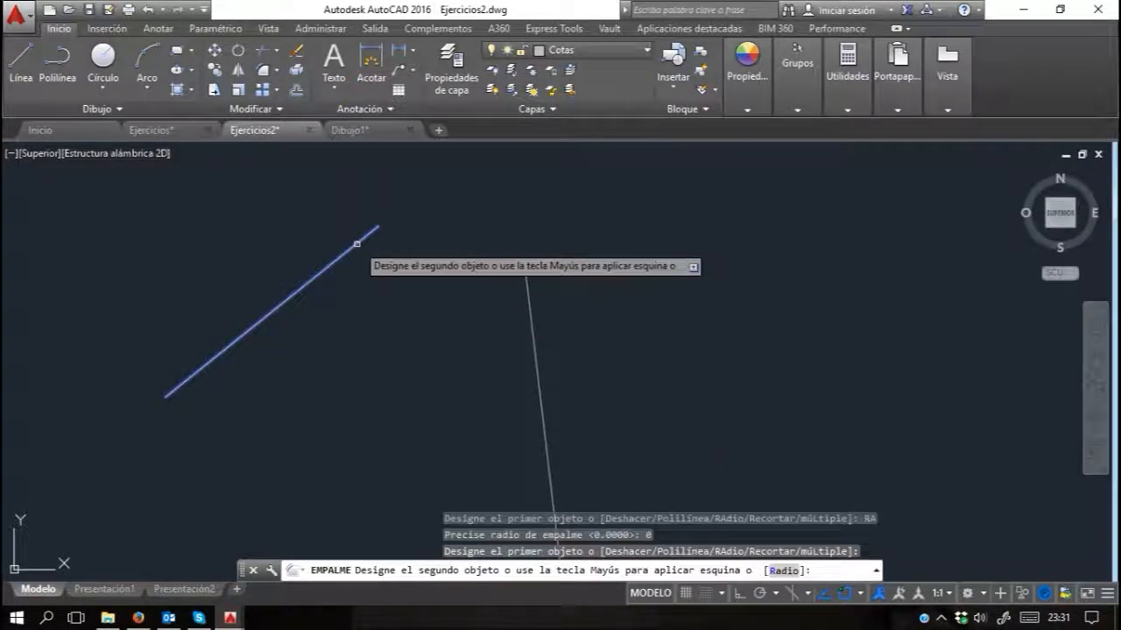
left_click(532, 320)
scroll(516, 325, "down", 3)
scroll(505, 246, "up", 3)
scroll(494, 258, "down", 2)
scroll(499, 249, "up", 1)
middle_click_drag(499, 249, 499, 258)
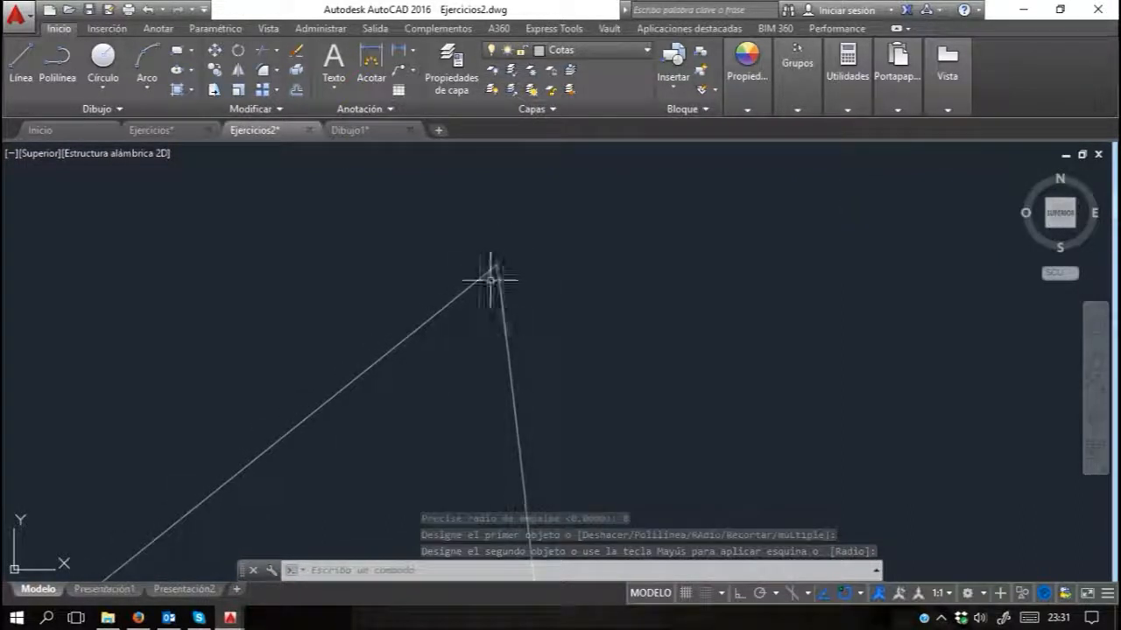
scroll(500, 259, "down", 1)
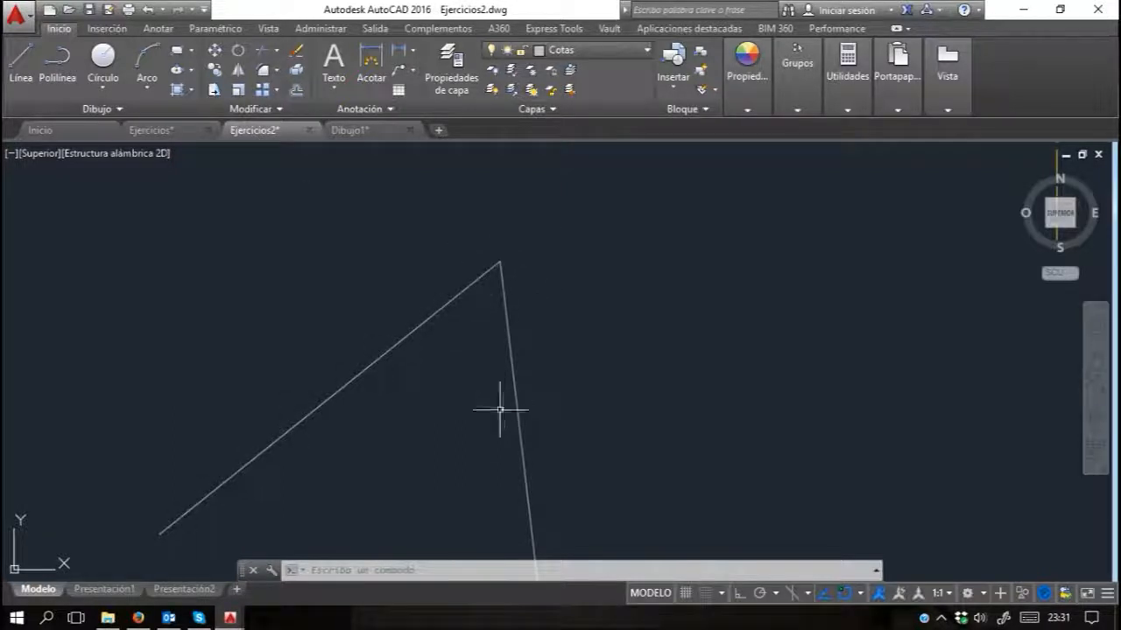
Step: Fillet the upper-left corner of the 100-wide square with radius 50
scroll(537, 229, "down", 4)
scroll(481, 423, "up", 6)
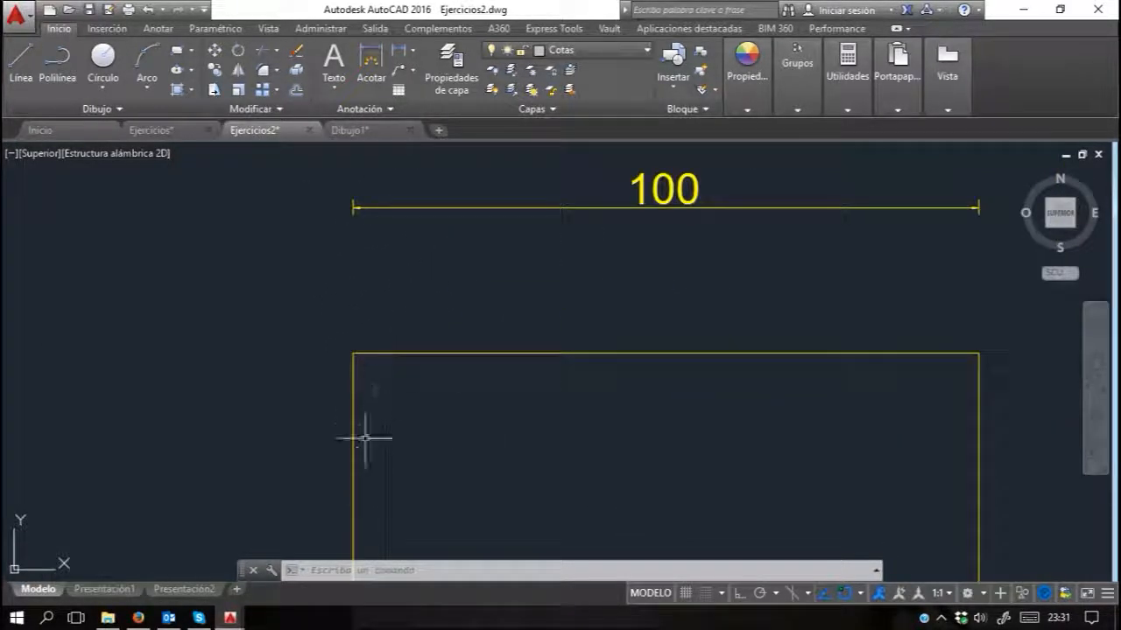
left_click(262, 72)
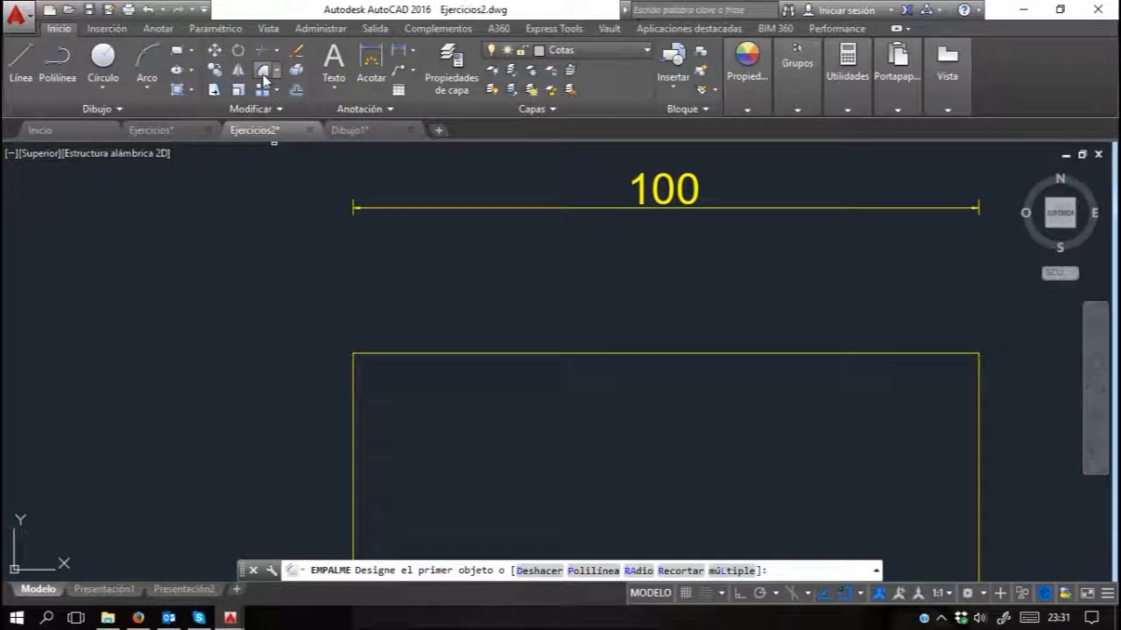
left_click(639, 571)
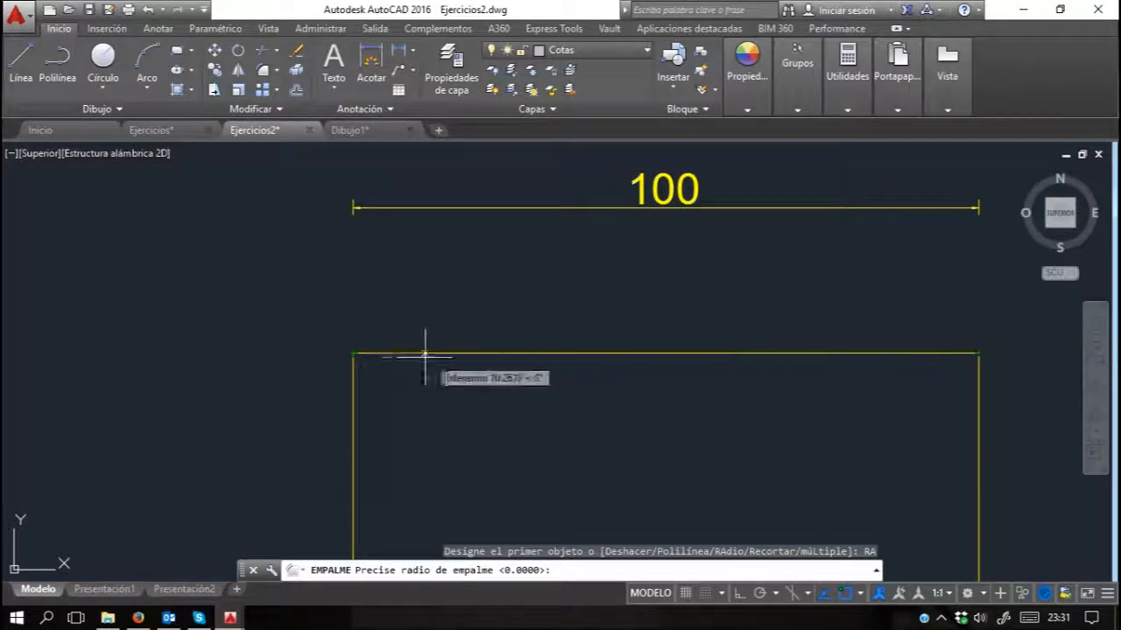
scroll(471, 298, "down", 2)
scroll(470, 298, "down", 2)
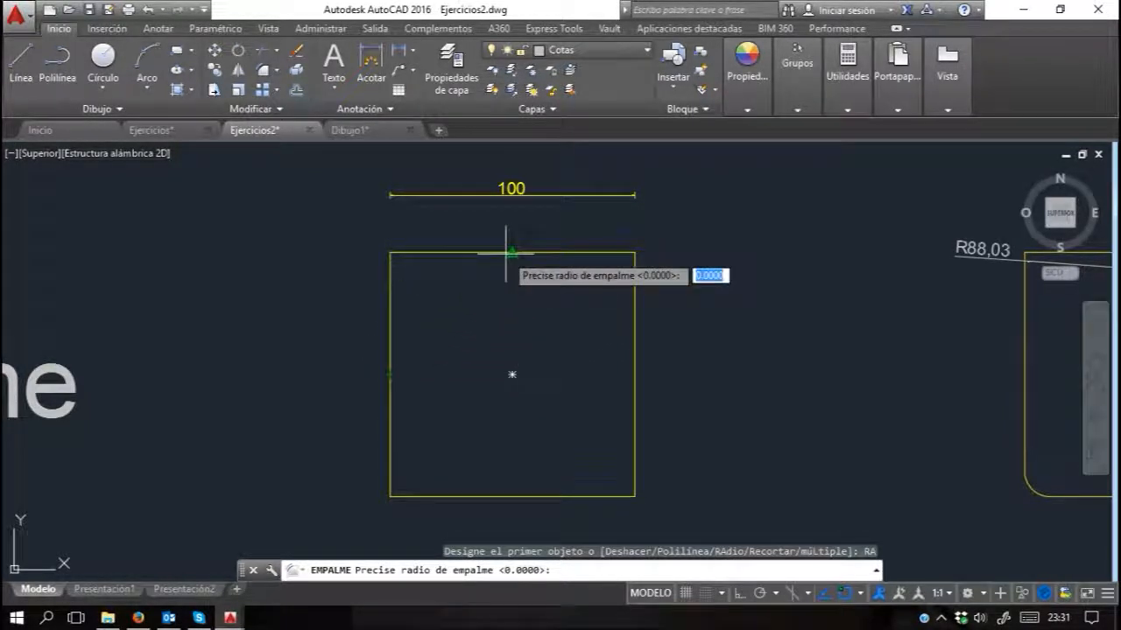
type("50")
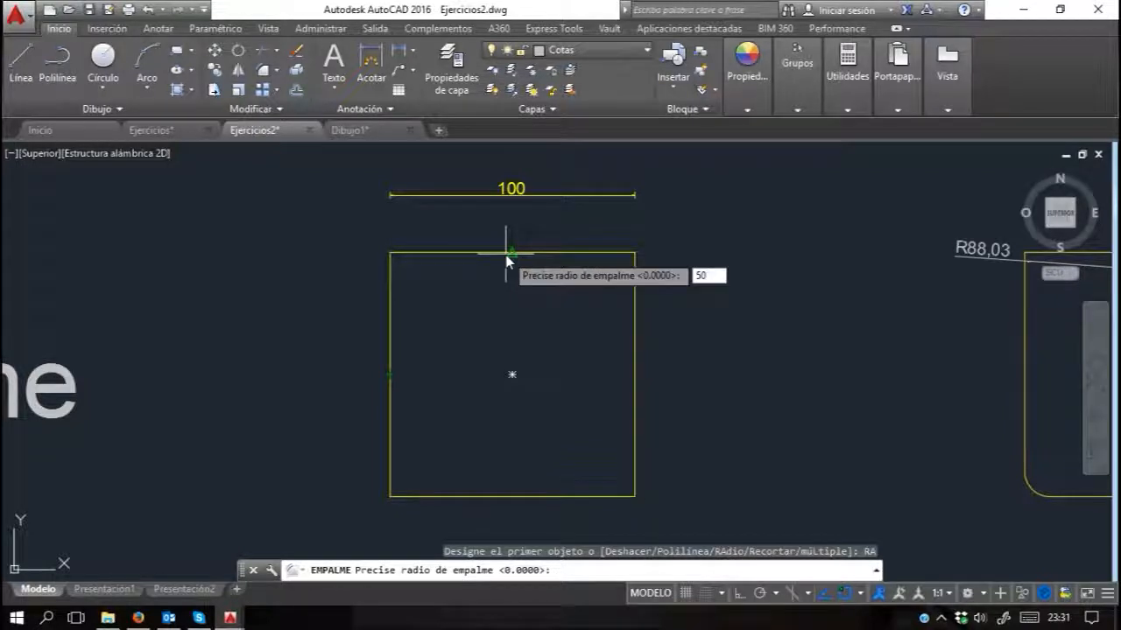
key("Return")
left_click(505, 254)
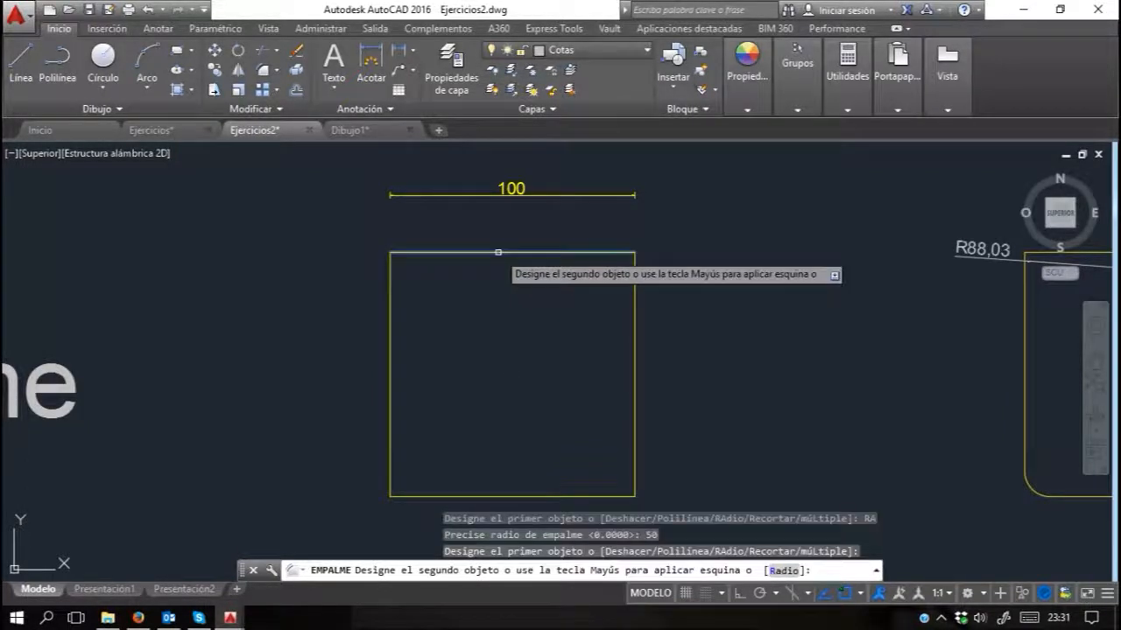
left_click(391, 341)
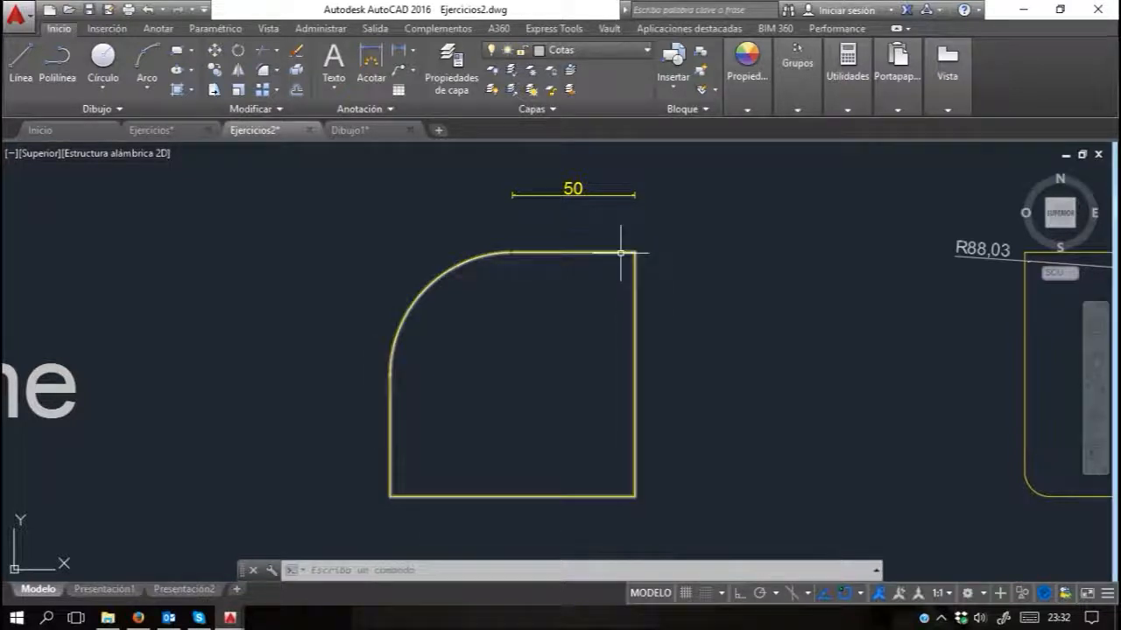
Step: Fillet the lower-left corner of the same square with radius 20
left_click(263, 75)
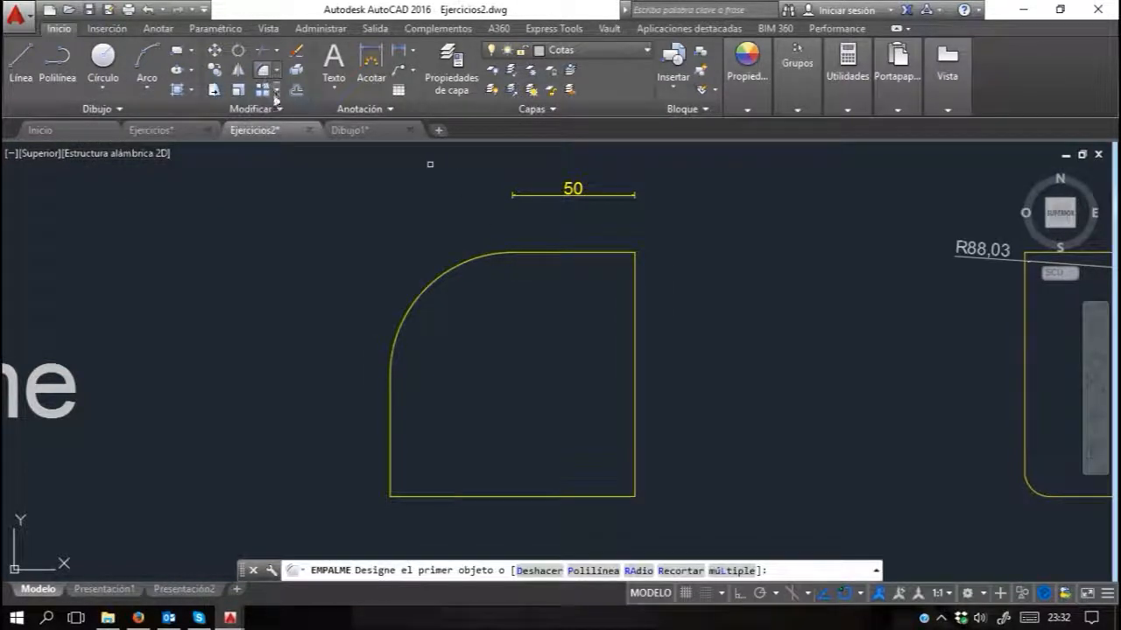
left_click(635, 571)
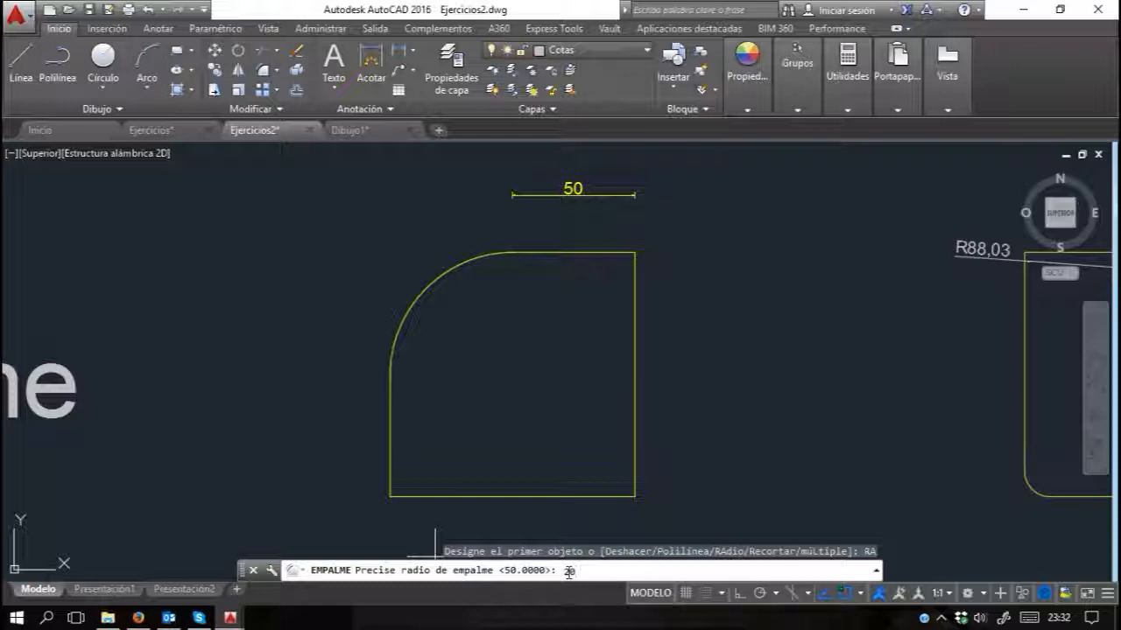
key("Return")
left_click(392, 467)
left_click(407, 494)
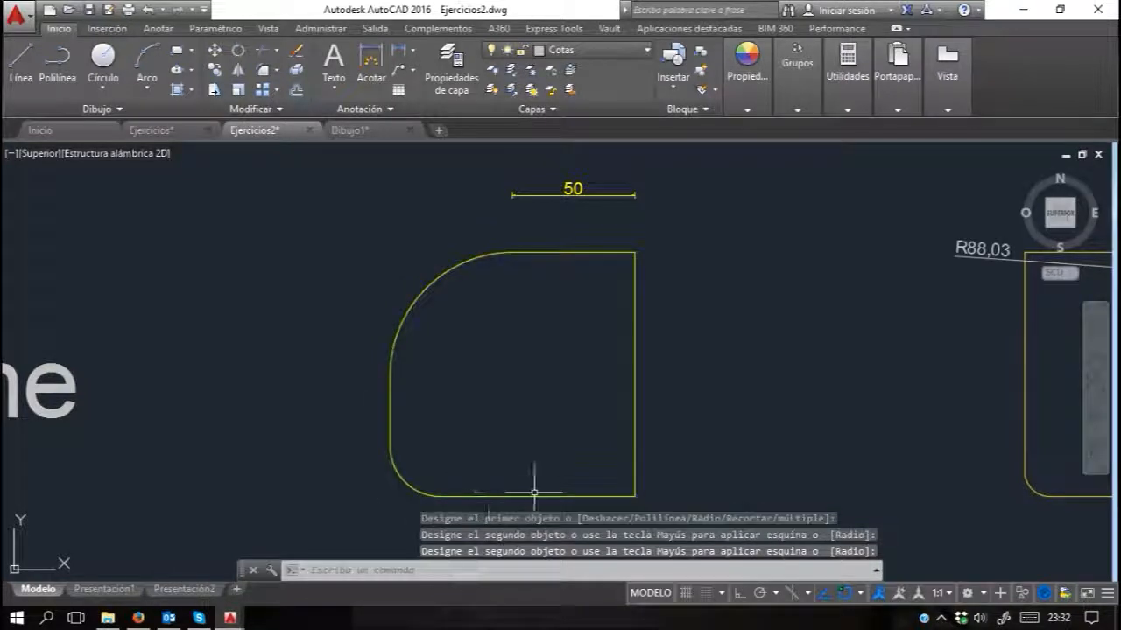
Step: Fillet the square's lower-right and upper-right corners, reusing the same radius of 20 for both
key("Return")
left_click(618, 496)
left_click(635, 463)
key("Return")
left_click(636, 315)
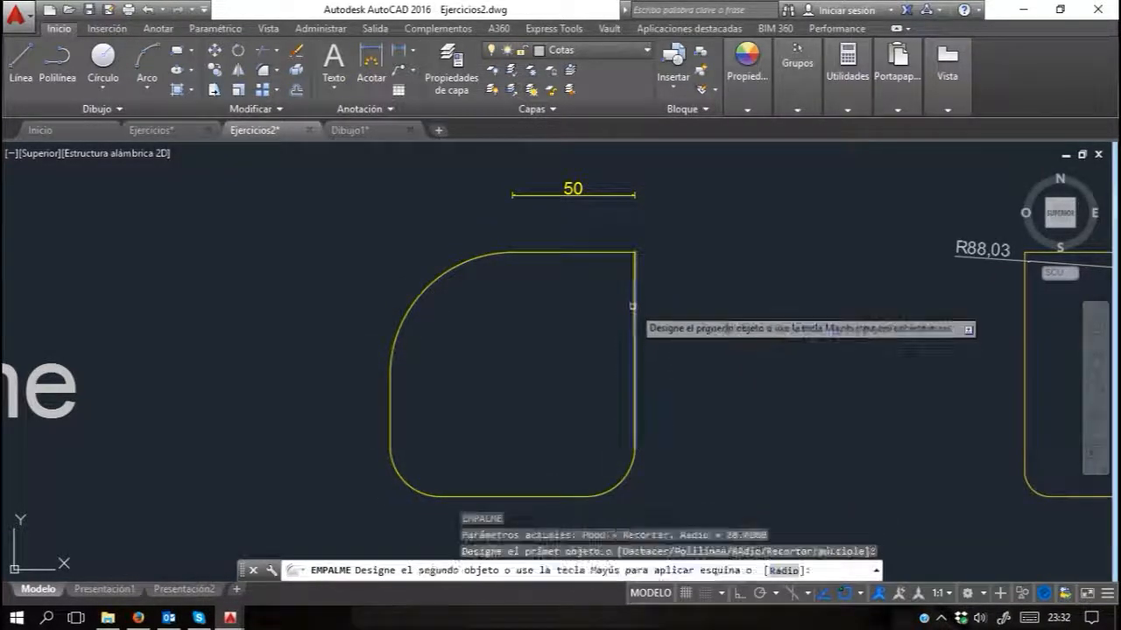
left_click(613, 254)
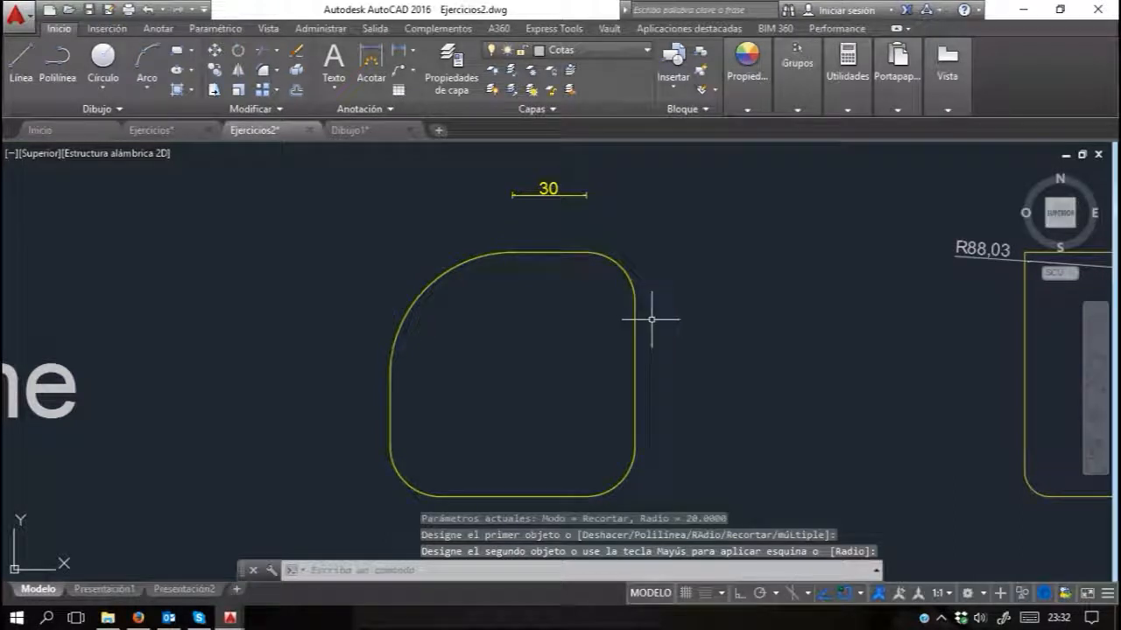
Step: Review the filleted square next to the other rounded examples in the Empalme row
middle_click_drag(740, 373, 638, 350)
scroll(425, 295, "down", 3)
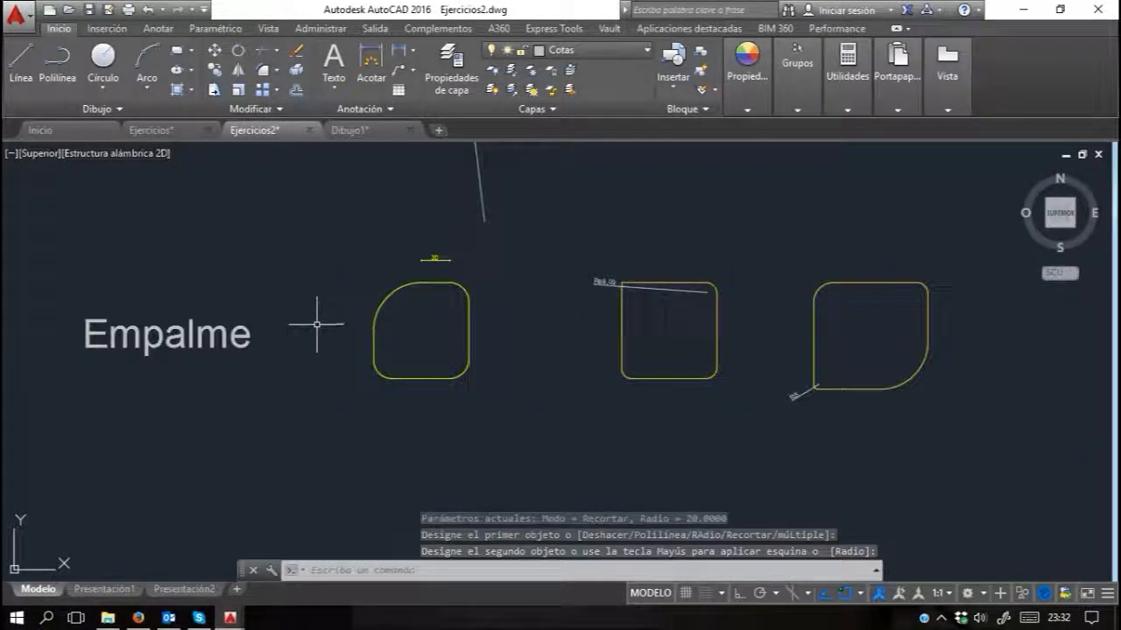
scroll(155, 322, "up", 4)
scroll(150, 313, "down", 2)
middle_click_drag(538, 308, 474, 337)
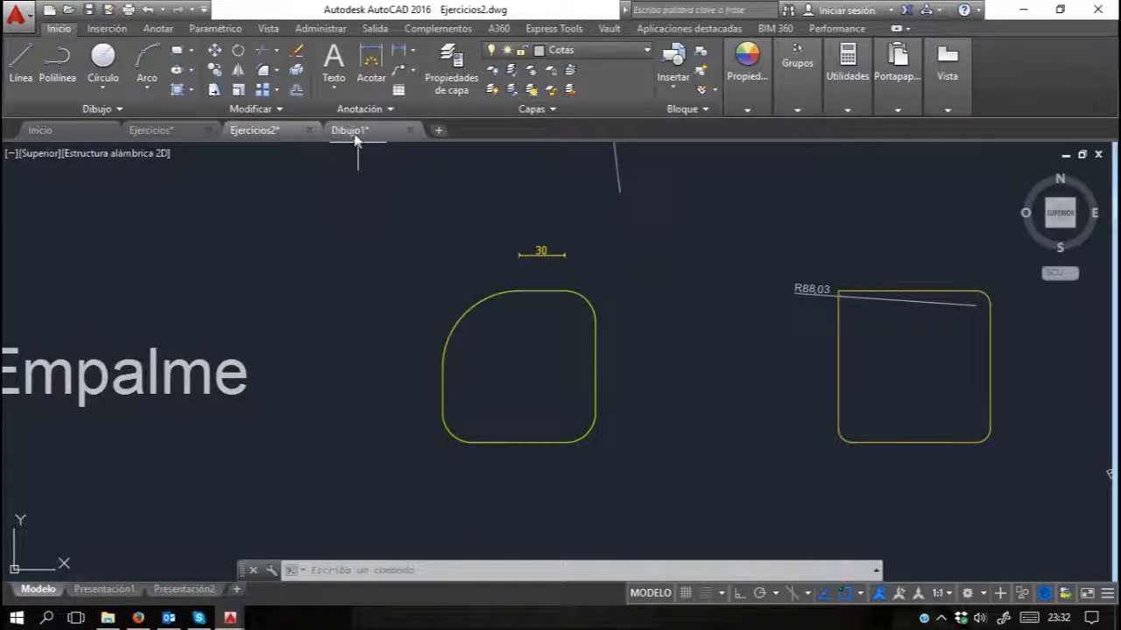
Step: Switch to Dibujo1.dwg and examine the dimensioned exercise with the R30 and Ø30 rounded head
mouse_move(354, 133)
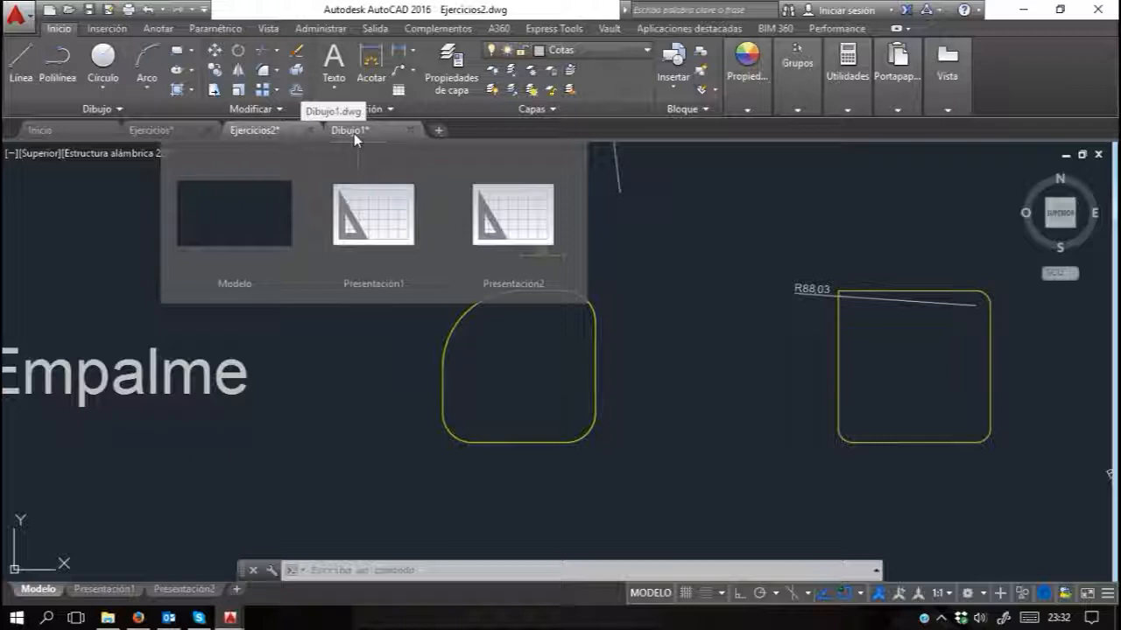
left_click(353, 133)
middle_click_drag(463, 475, 470, 323)
scroll(475, 321, "up", 4)
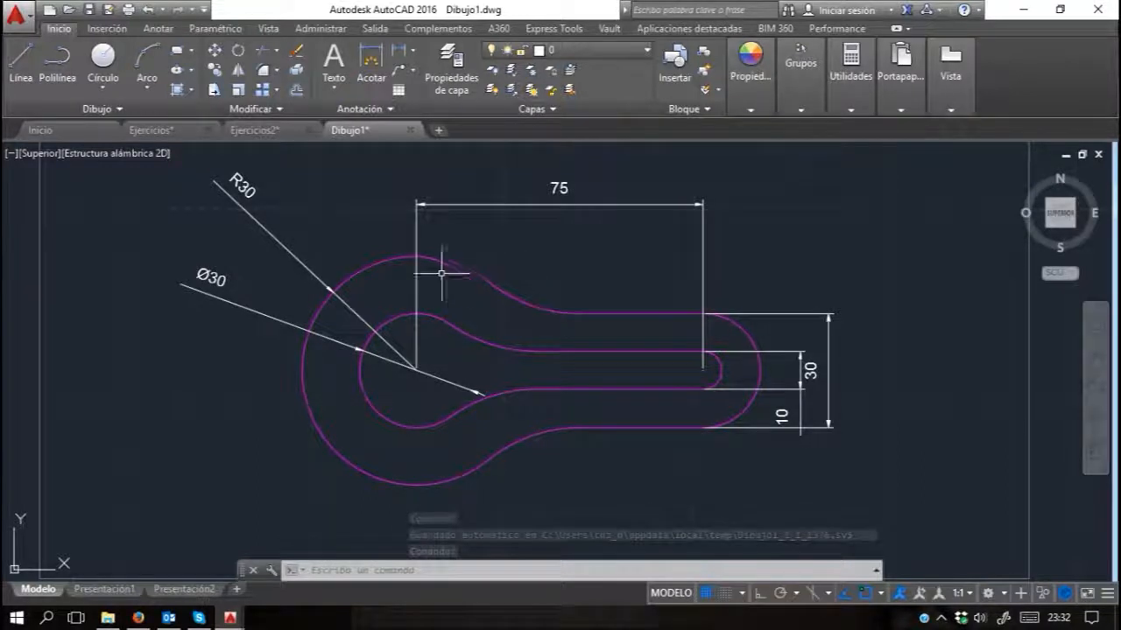
Step: Return to Ejercicios2.dwg and look over the Simetria and Empalme rows down to the Estirar arrow
left_click(279, 131)
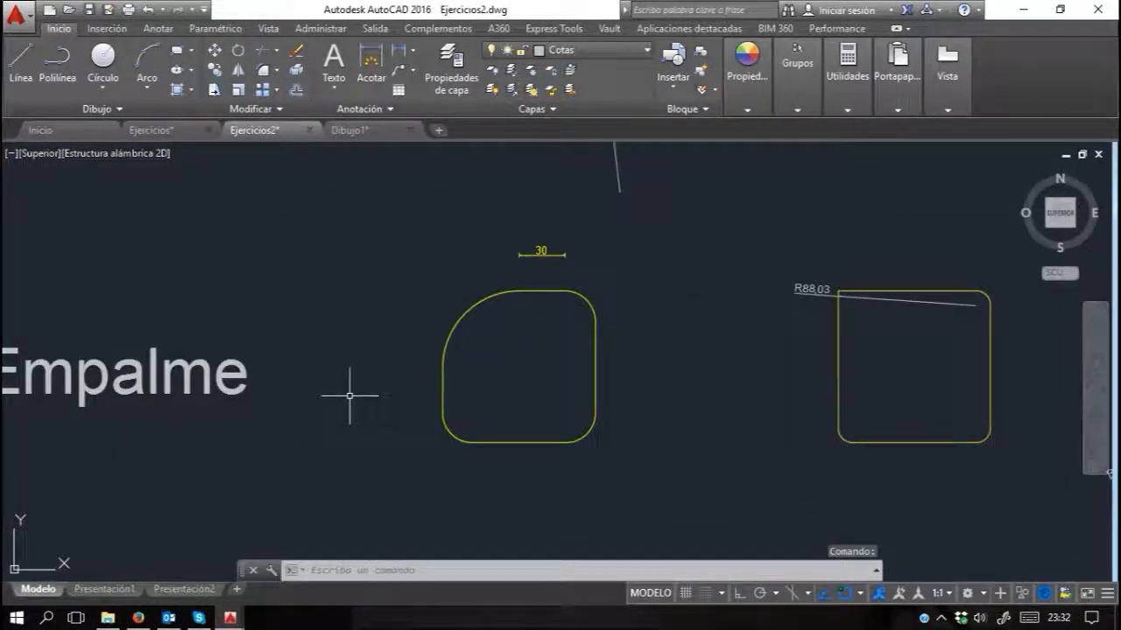
scroll(369, 389, "down", 2)
mouse_move(437, 321)
middle_mouse_down()
mouse_move(450, 551)
mouse_move(425, 509)
middle_mouse_up()
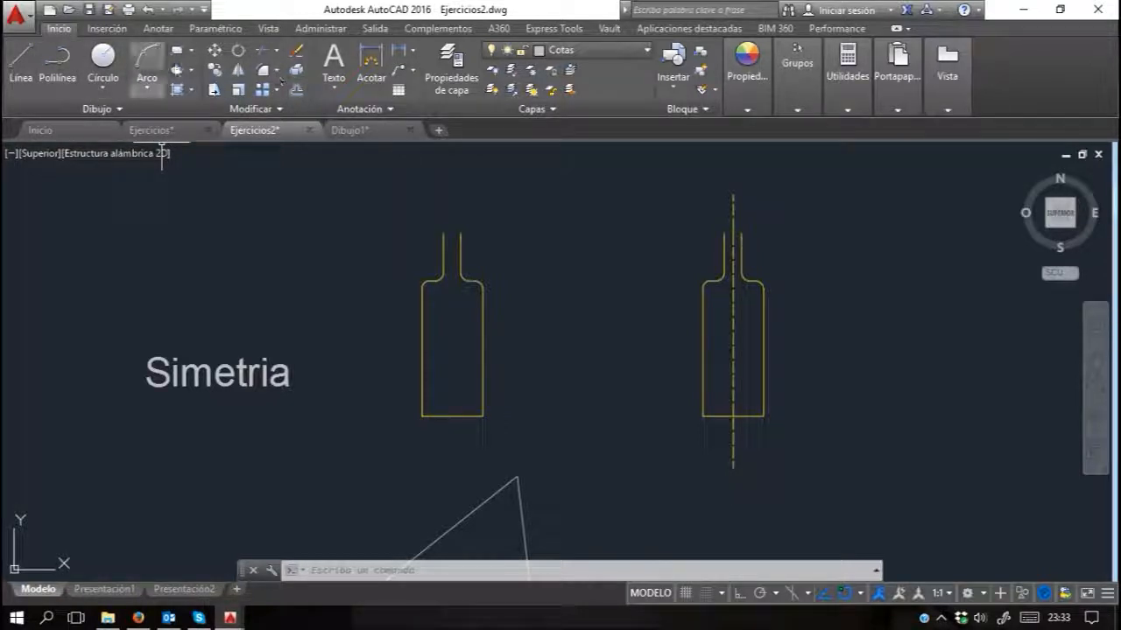
scroll(362, 242, "down", 3)
middle_click_drag(342, 433, 354, 297)
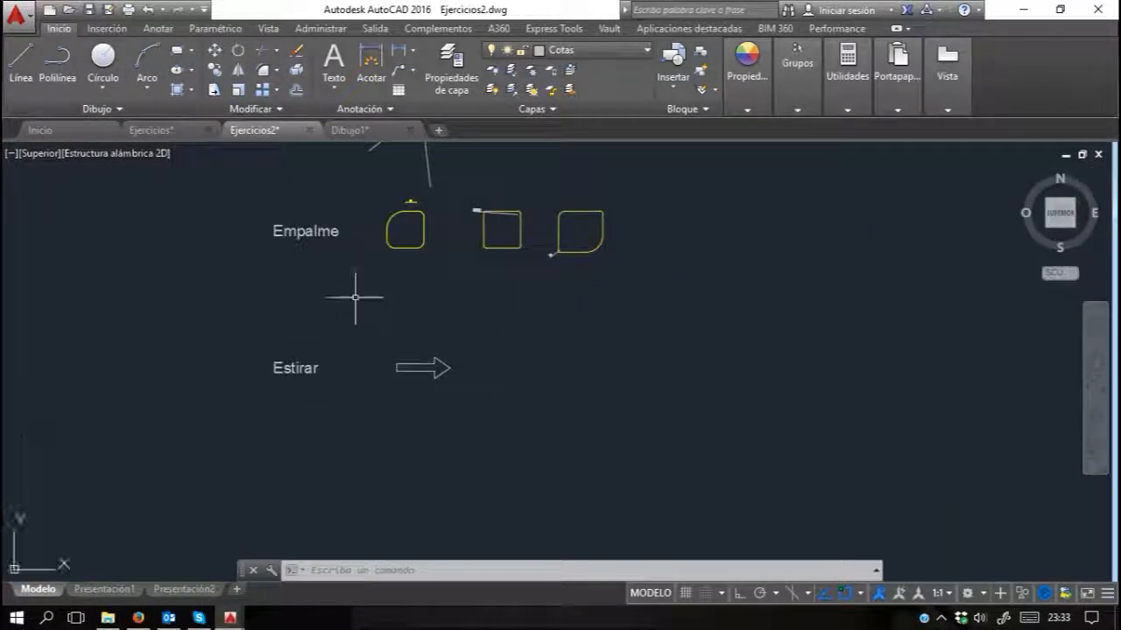
mouse_move(416, 249)
middle_mouse_down()
mouse_move(382, 517)
mouse_move(365, 225)
middle_mouse_up()
scroll(260, 370, "up", 3)
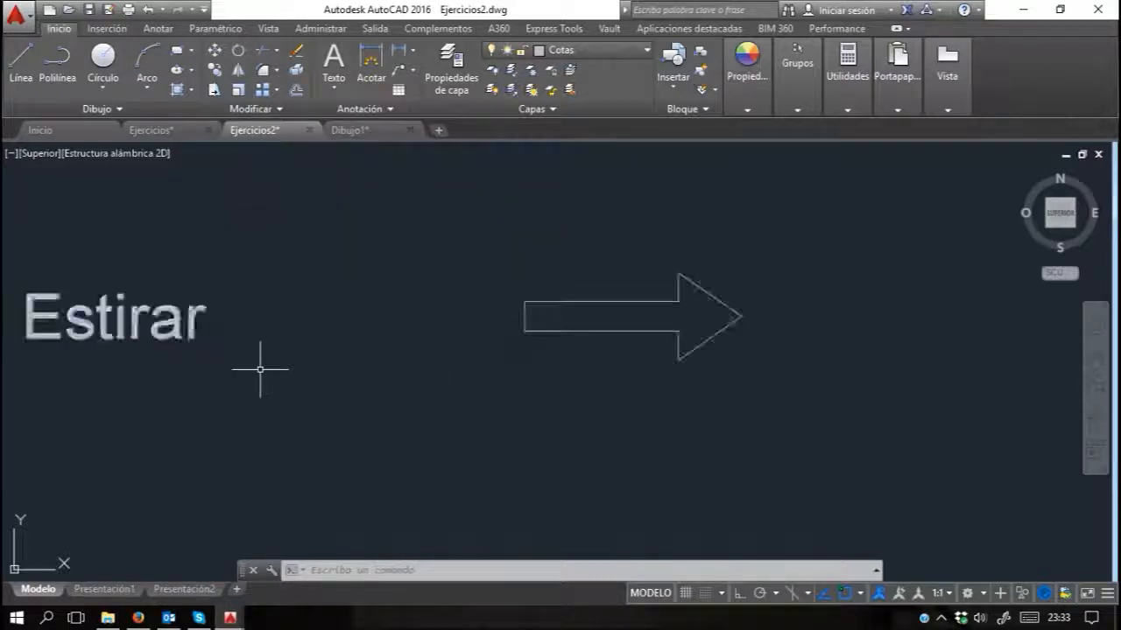
middle_click_drag(563, 360, 536, 435)
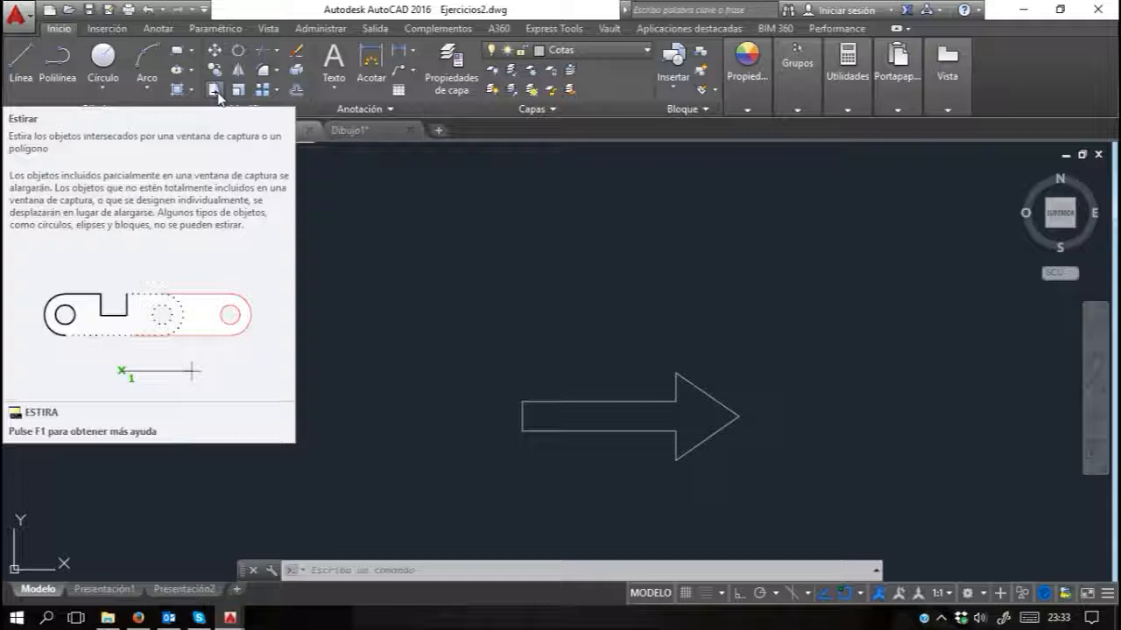
middle_click_drag(575, 377, 473, 352)
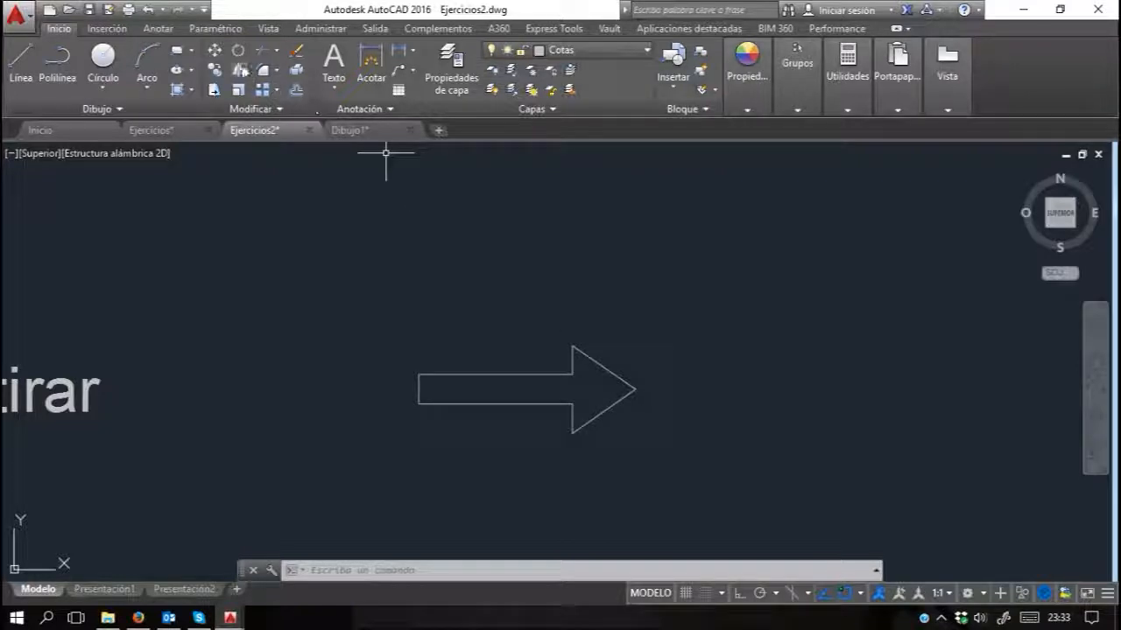
left_click(214, 50)
left_click(662, 321)
left_click(596, 437)
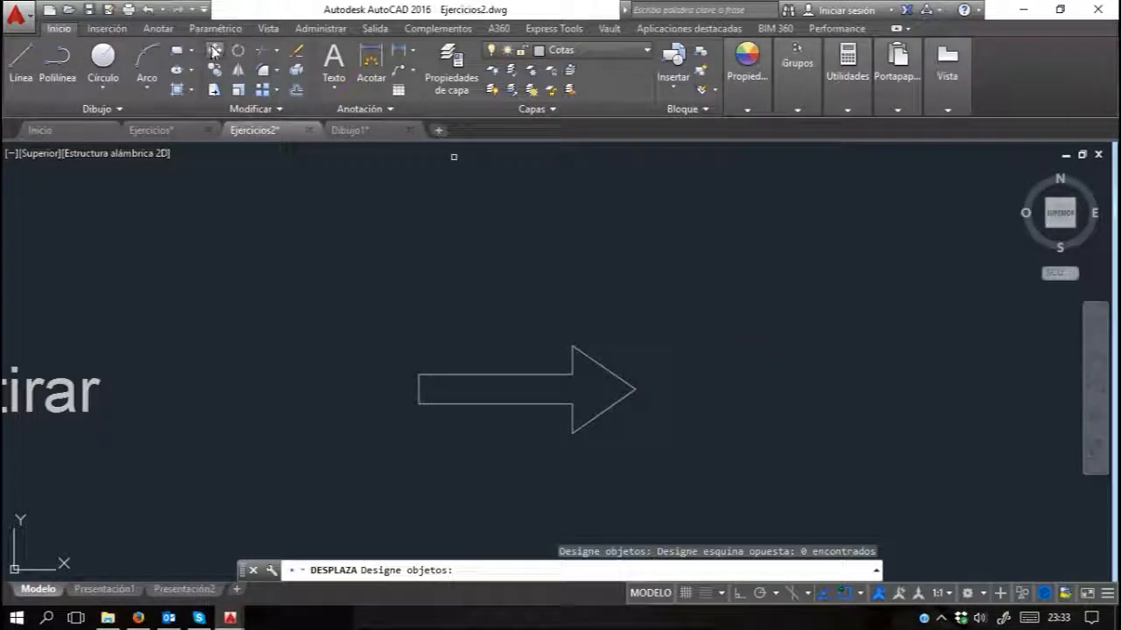
Step: Move the four arrowhead lines horizontally to the right, away from the shaft, using the arrow tip as base point
left_click(214, 50)
left_click(640, 334)
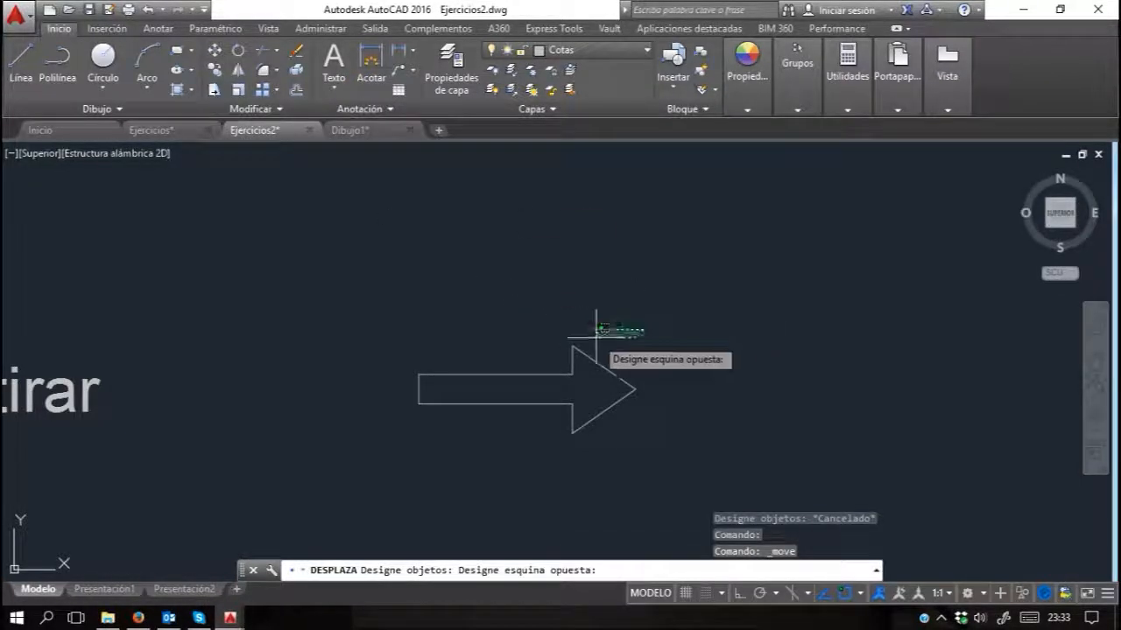
left_click(570, 357)
left_click(643, 420)
left_click(547, 450)
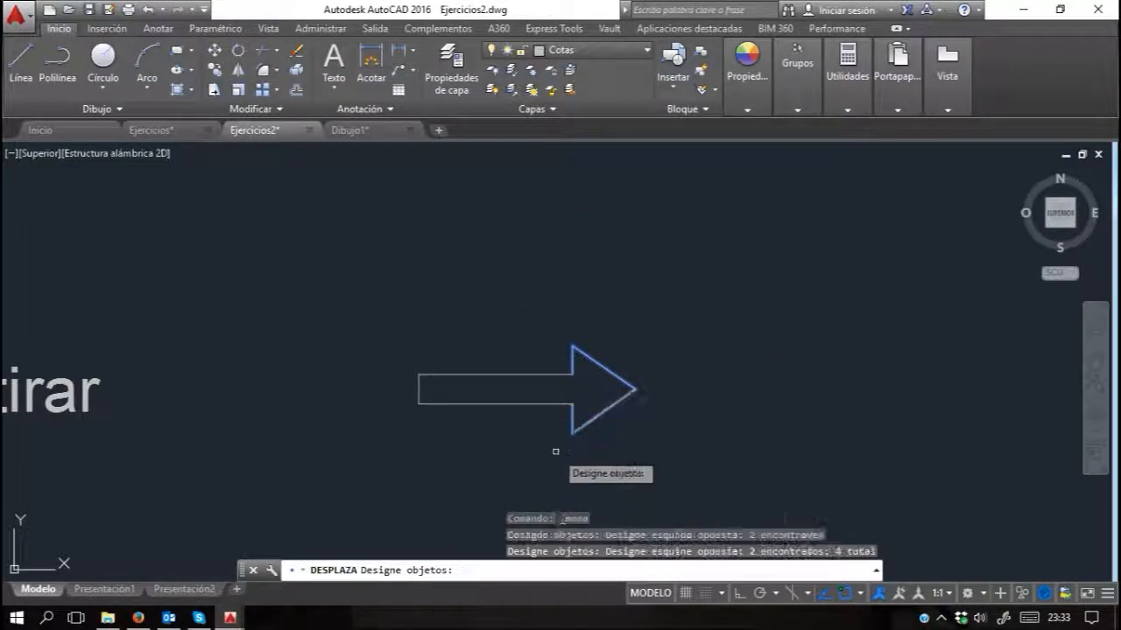
key("Return")
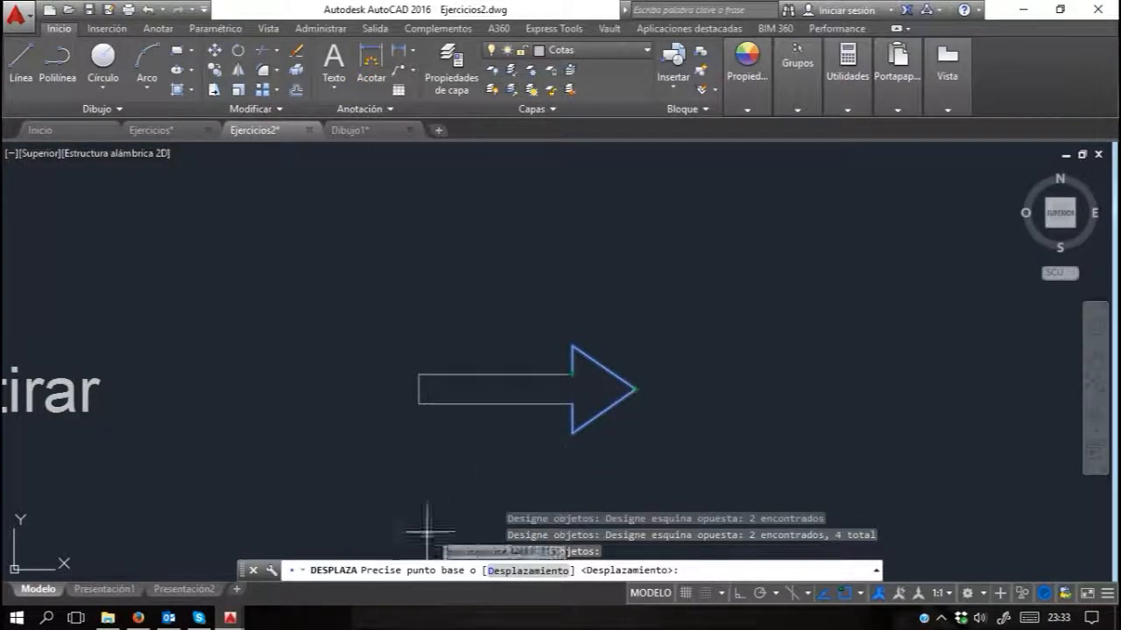
left_click(634, 389)
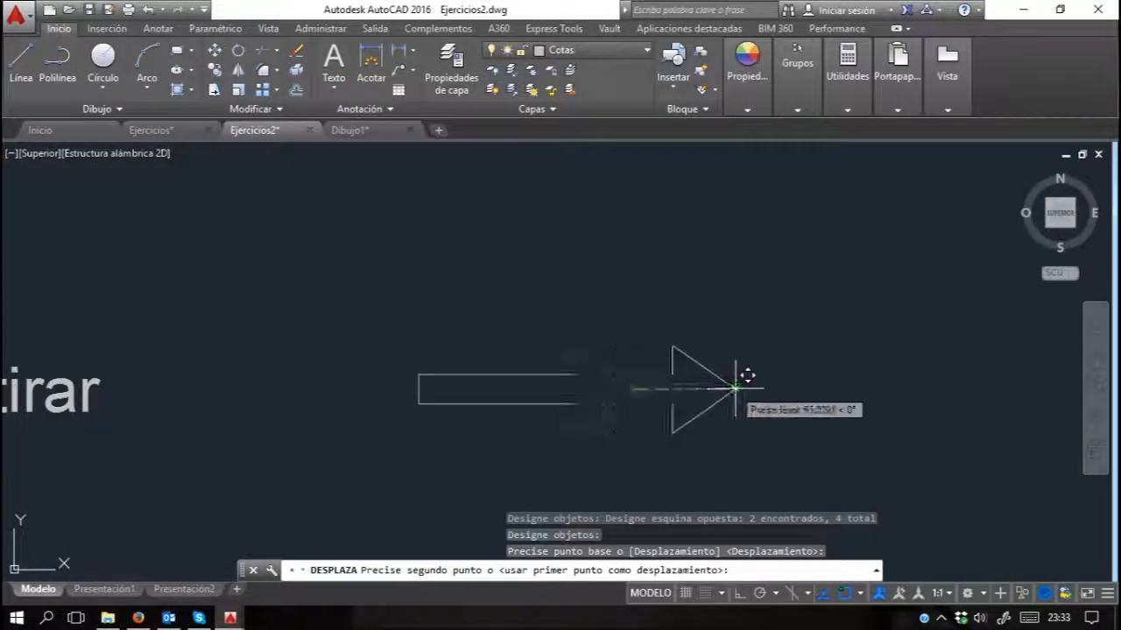
left_click(896, 388)
Step: Stretch the right ends of both horizontal shaft lines by their grips to meet the displaced arrowhead
left_click(605, 355)
left_click(419, 429)
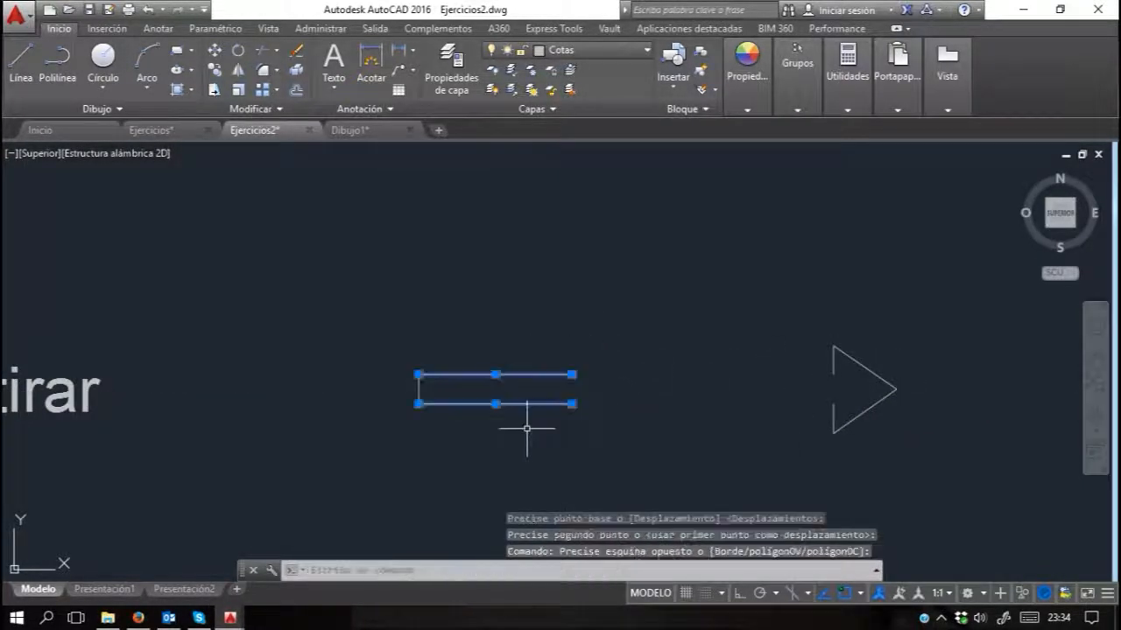
left_click(572, 374)
left_click(836, 369)
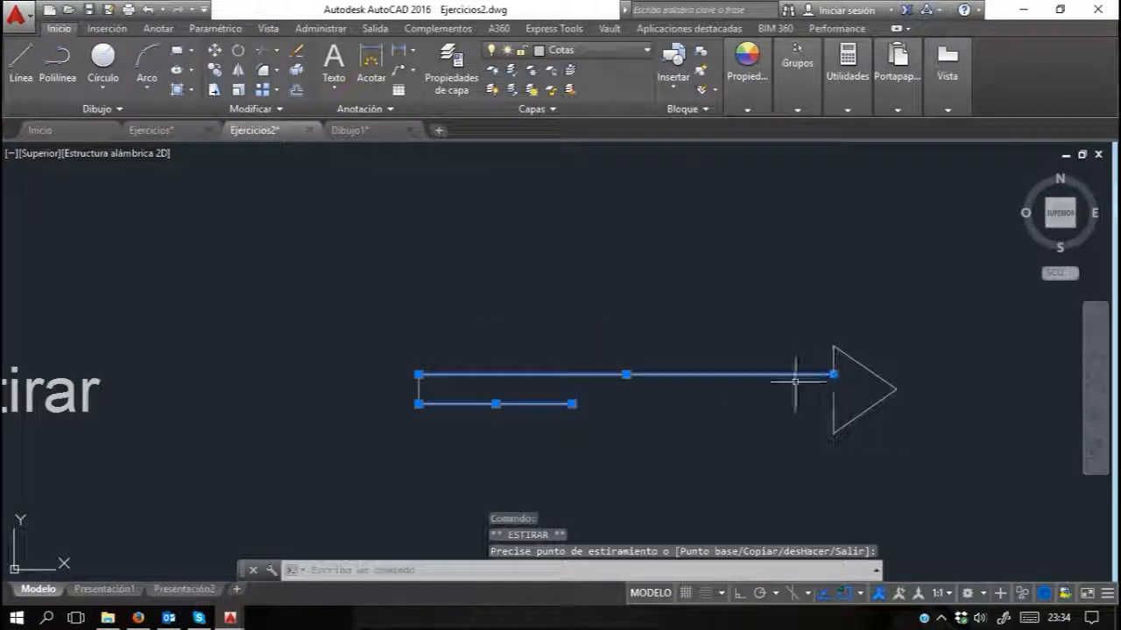
left_click(571, 404)
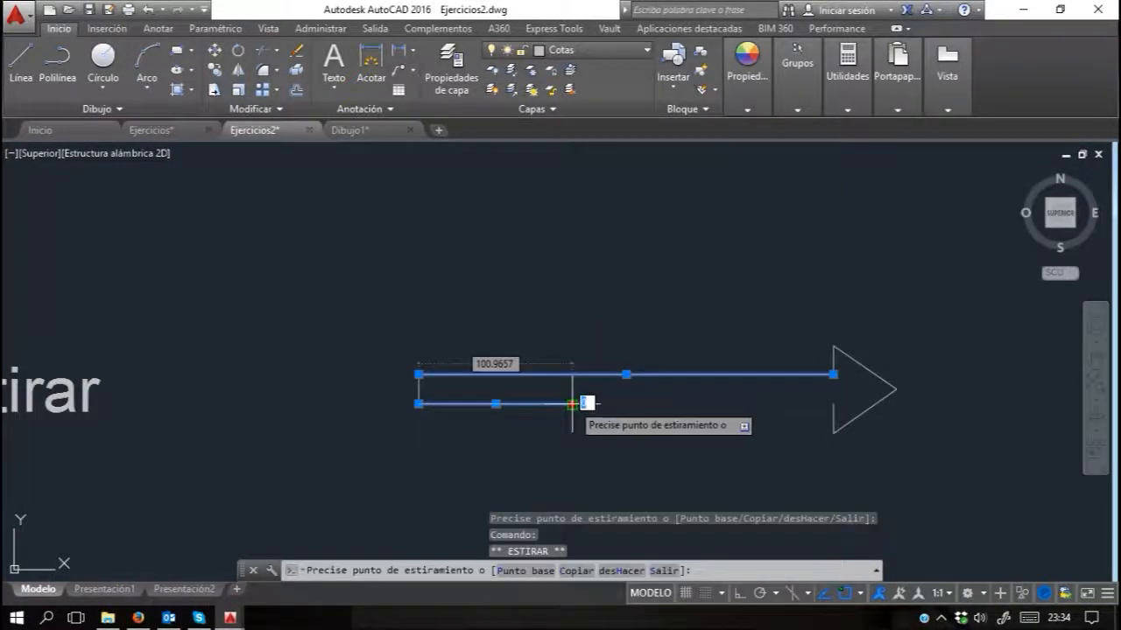
left_click(834, 404)
key("Escape")
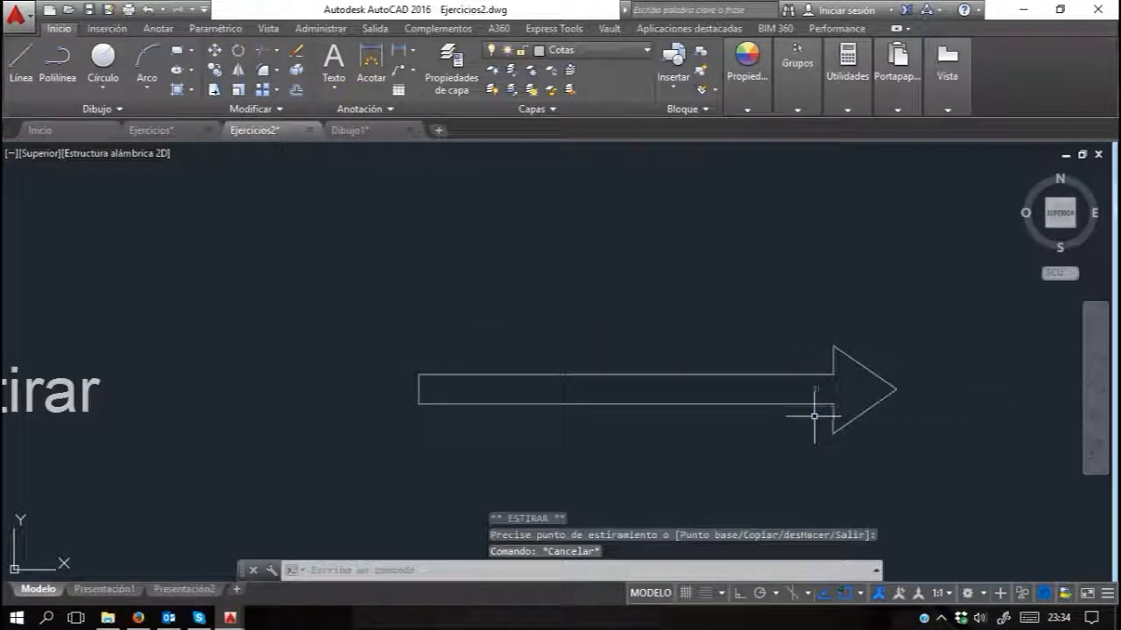
Step: Undo both shaft line stretches and the arrowhead move
key("ctrl+z")
key("ctrl+z")
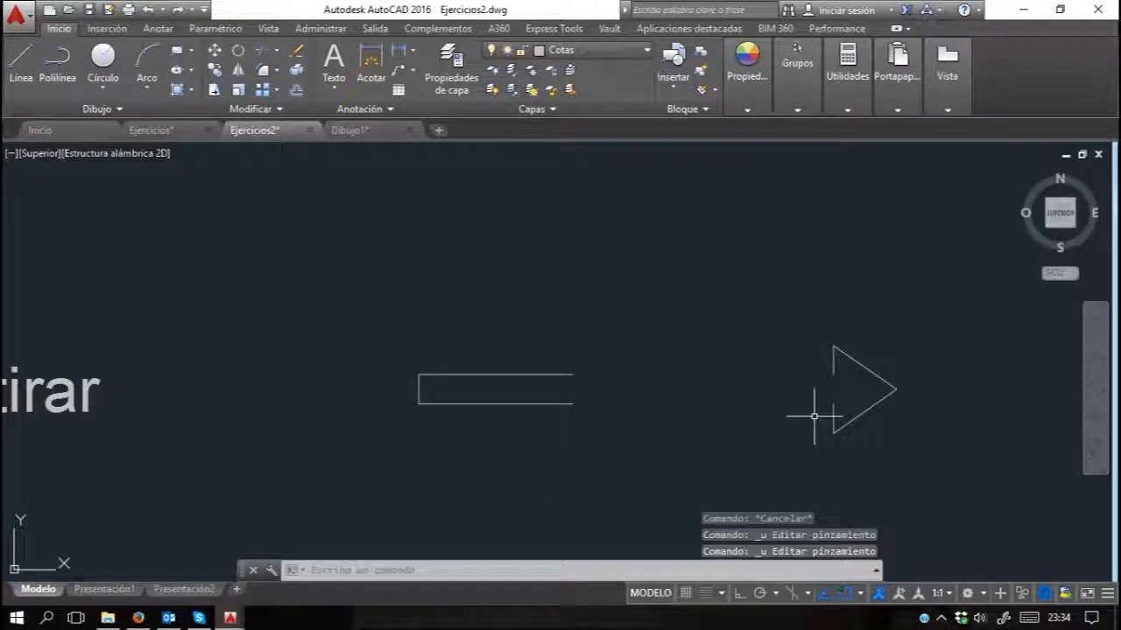
key("ctrl+z")
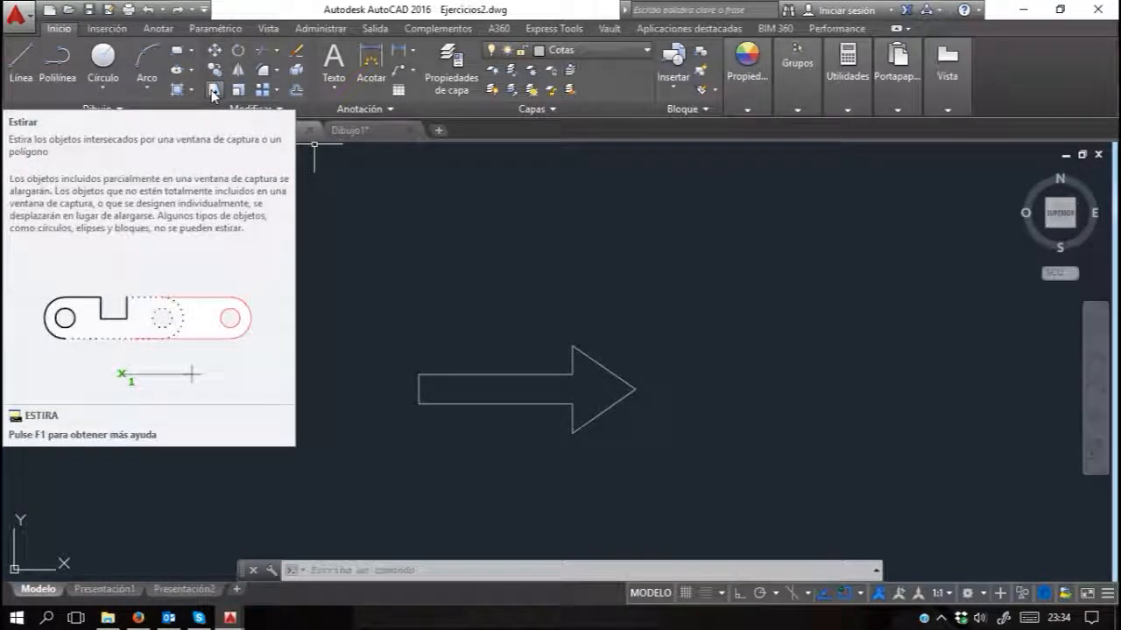
Step: Apply Stretch (Estirar) to the whole arrow enclosed in a crossing window, shifting it horizontally to the right from its tip
left_click(214, 95)
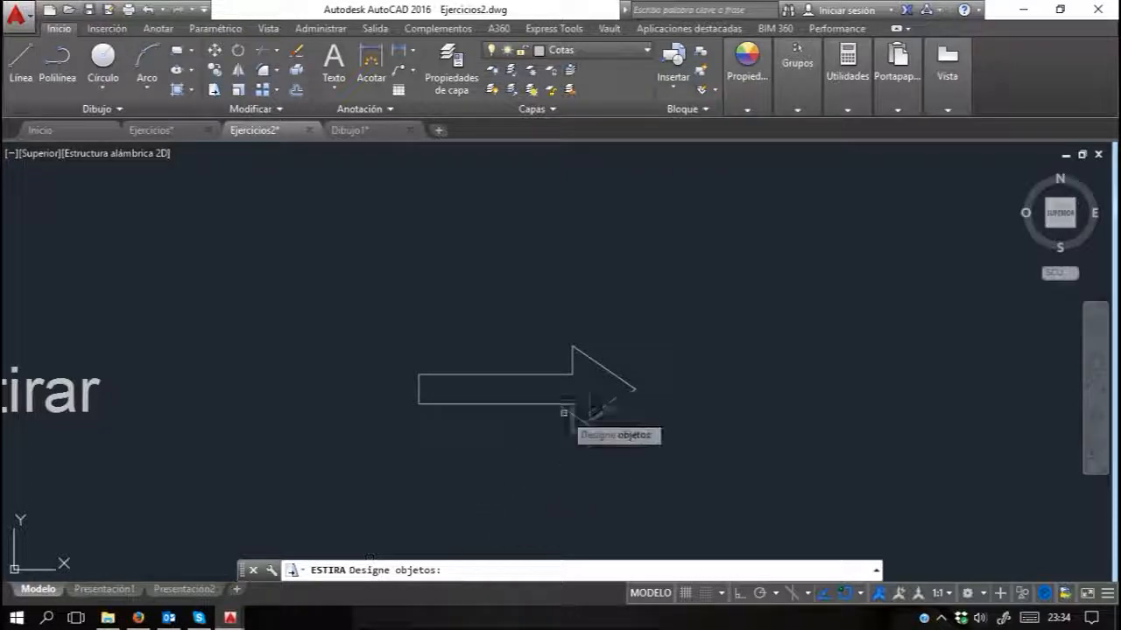
left_click(652, 307)
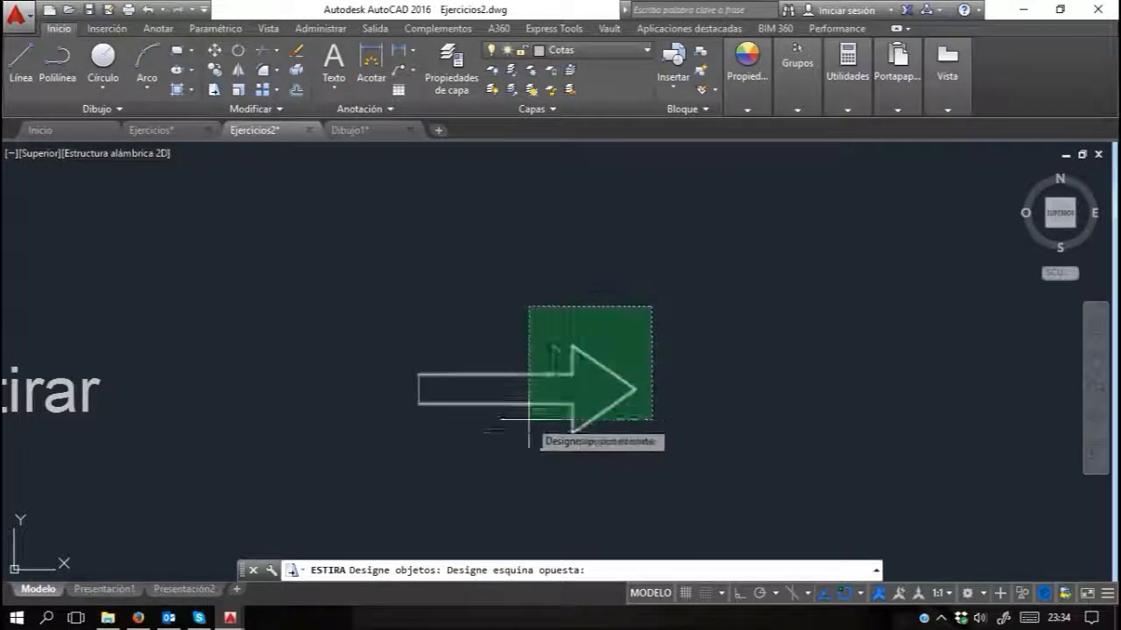
left_click(393, 470)
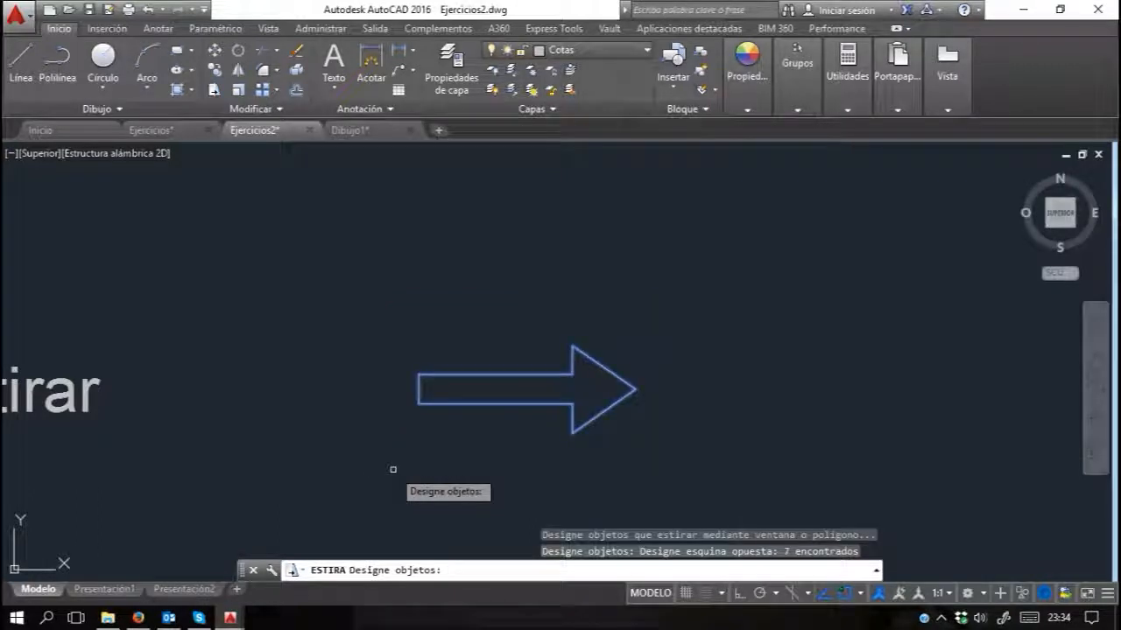
key("Return")
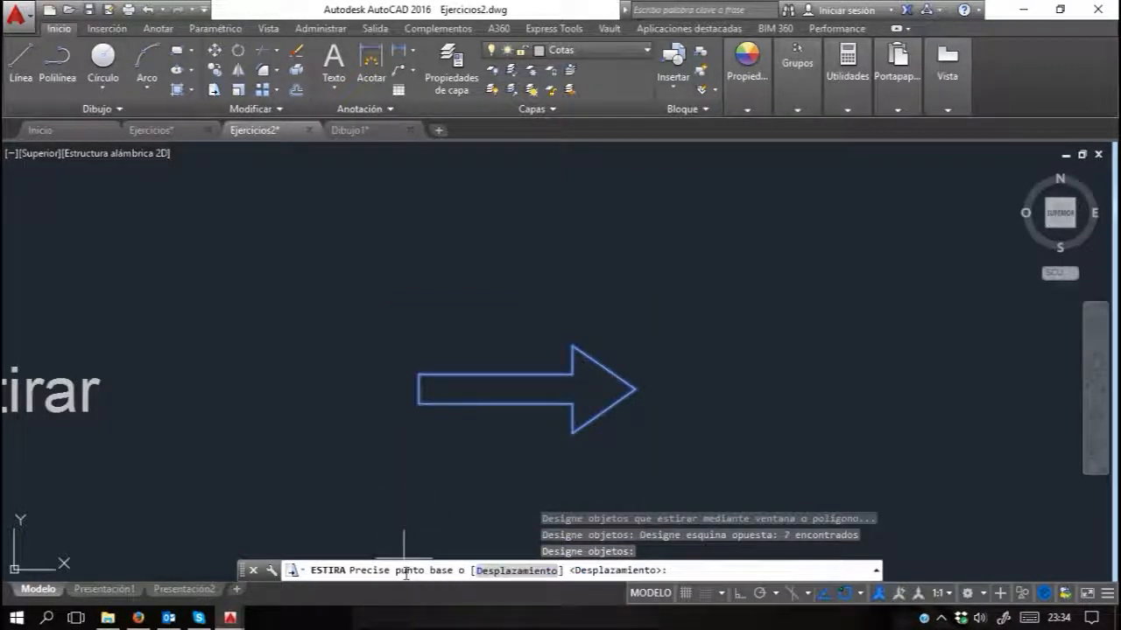
left_click(634, 388)
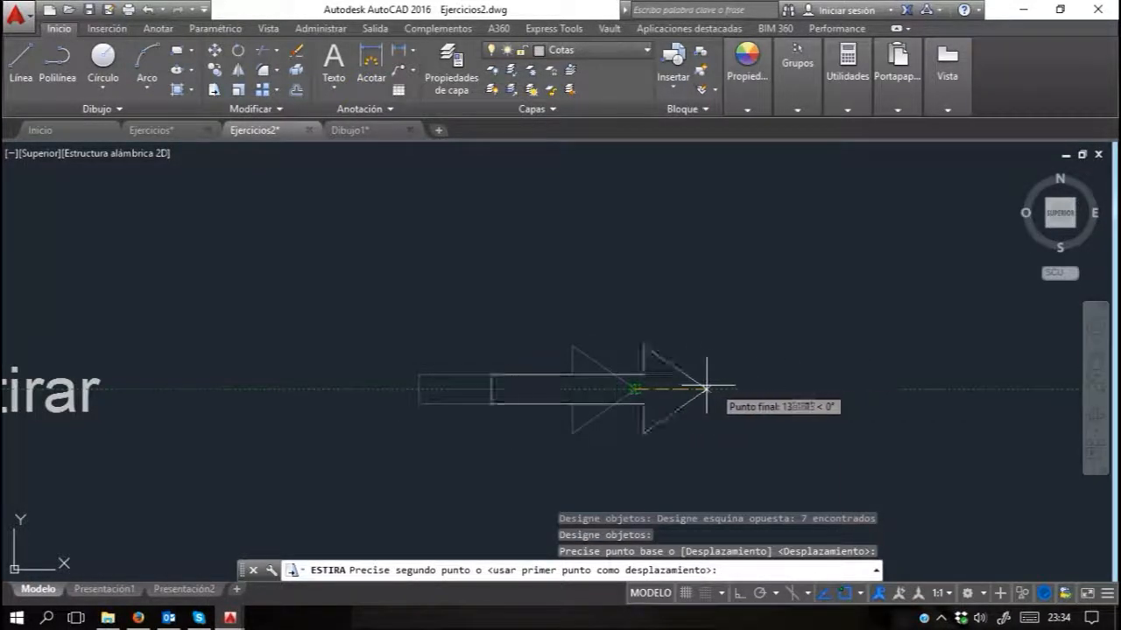
scroll(772, 388, "down", 2)
middle_click_drag(772, 388, 515, 390)
scroll(443, 384, "up", 2)
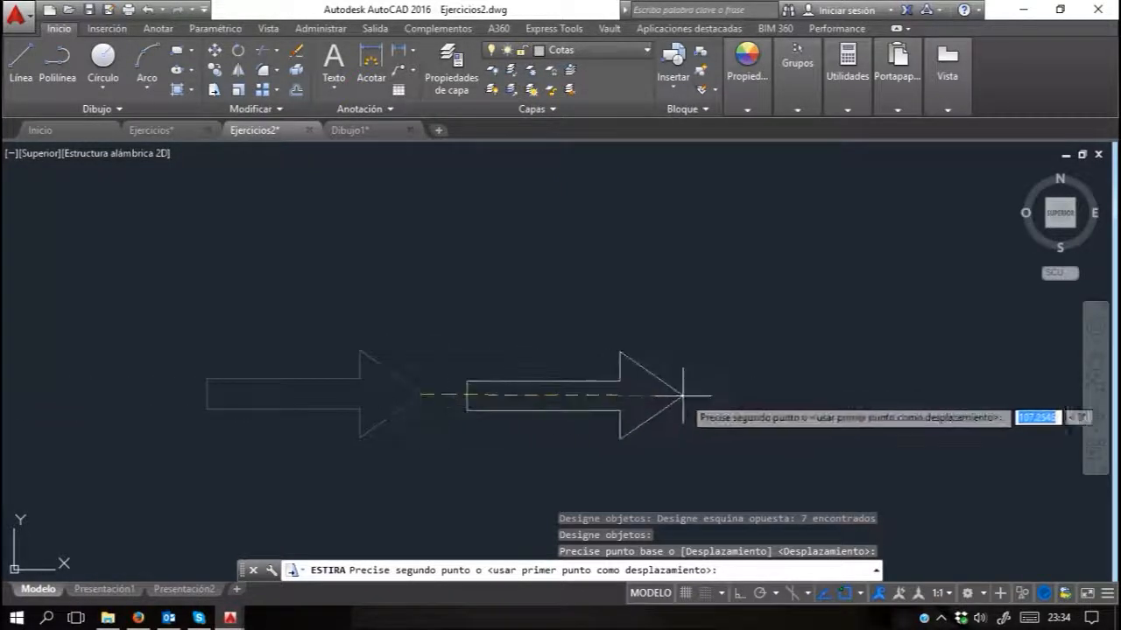
left_click(682, 396)
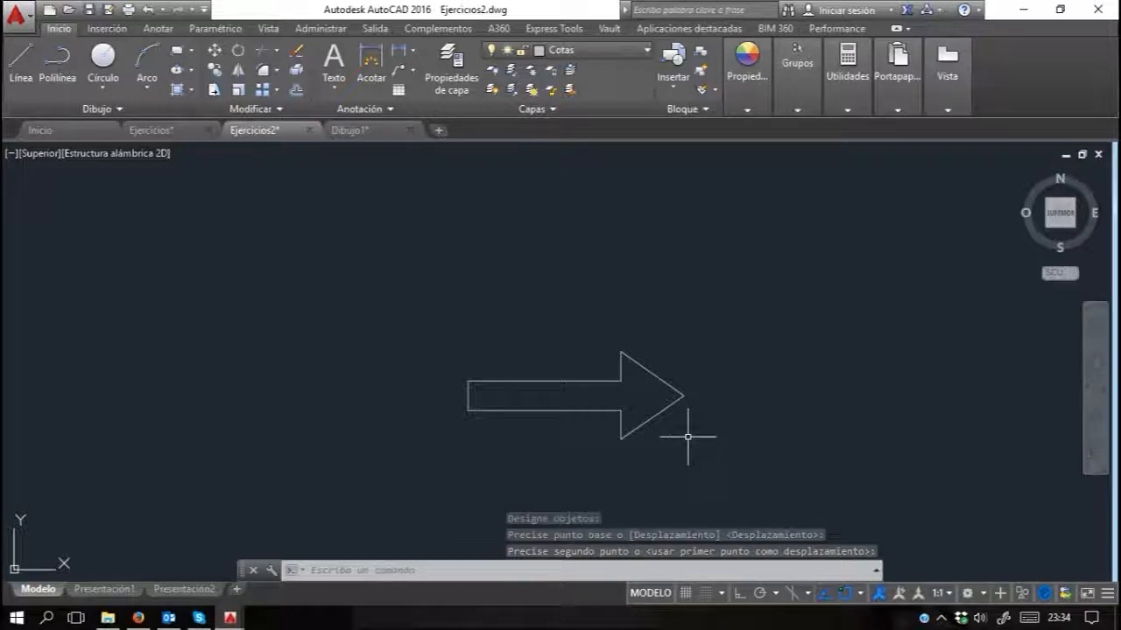
left_click(721, 313)
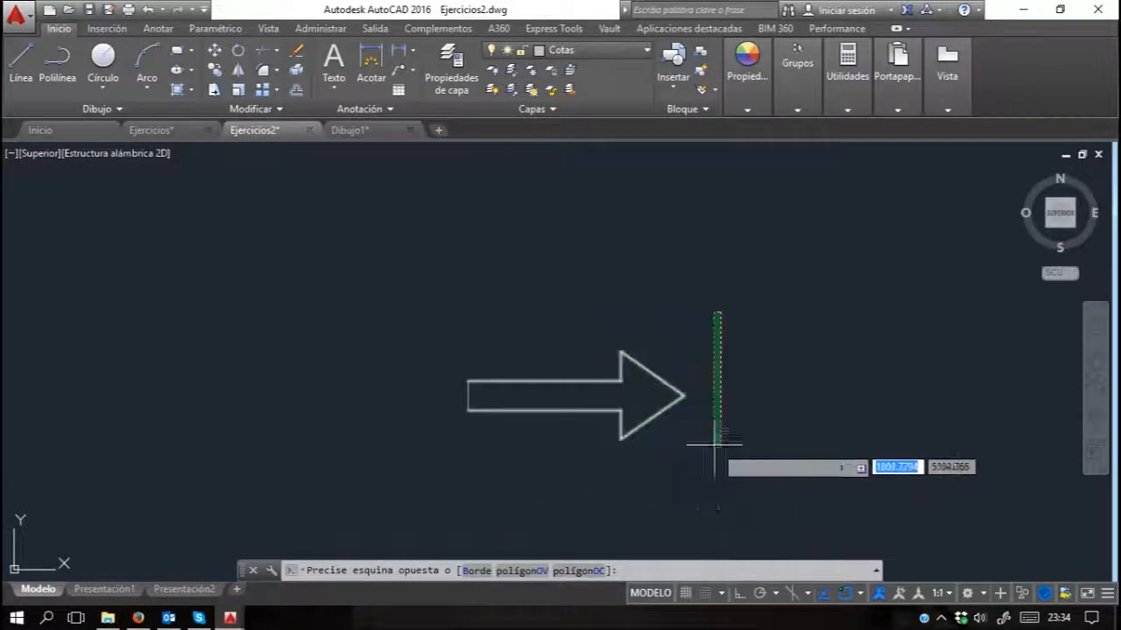
key("Escape")
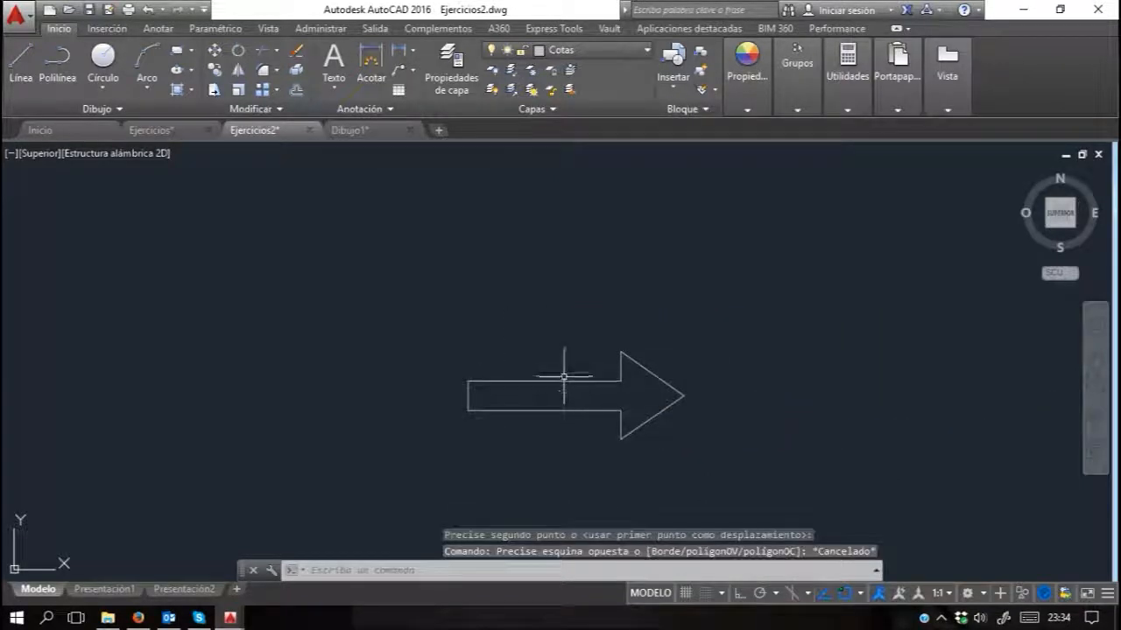
key("Escape")
key("Escape")
key("Escape")
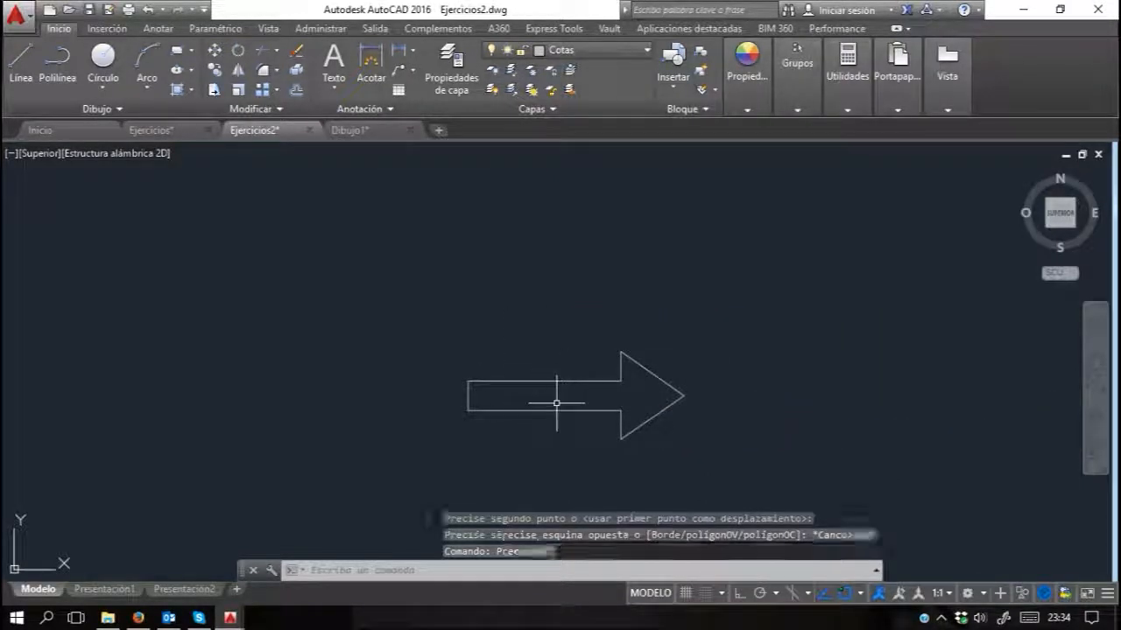
Step: Stretch the arrow horizontally to the right from its tip, with the crossing window covering only the arrowhead and the shaft's right ends
left_click(215, 90)
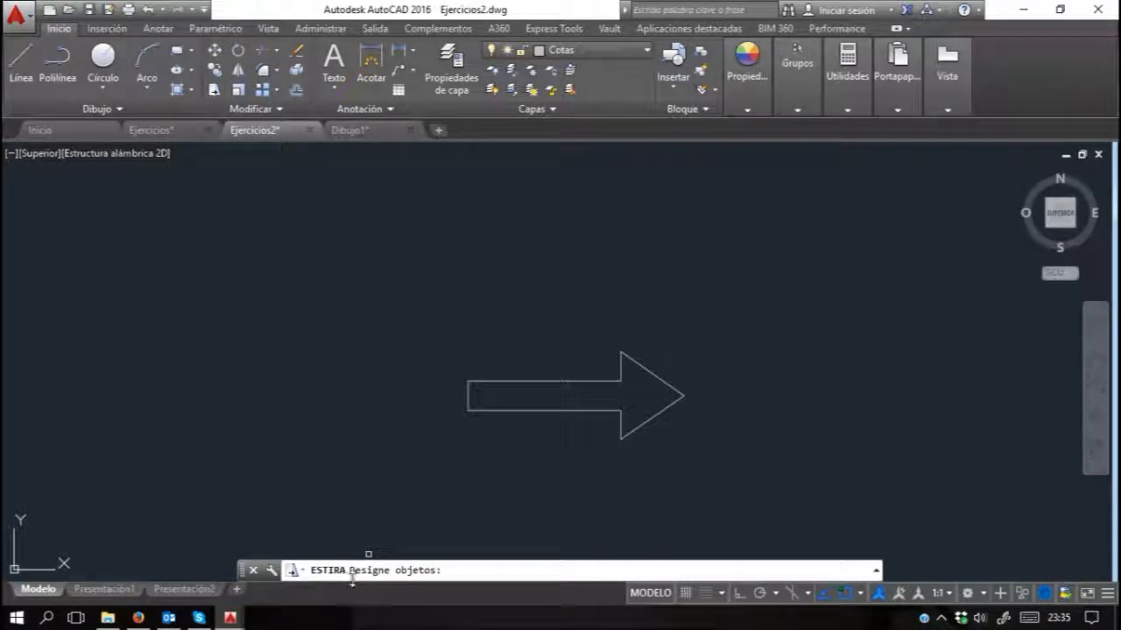
left_click(707, 300)
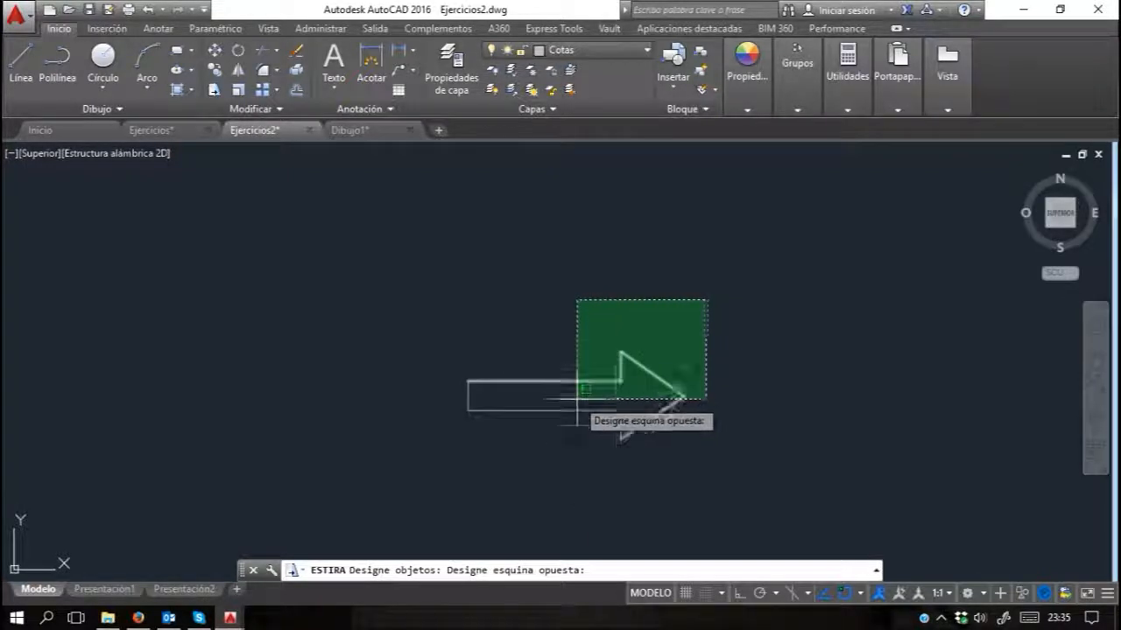
left_click(569, 486)
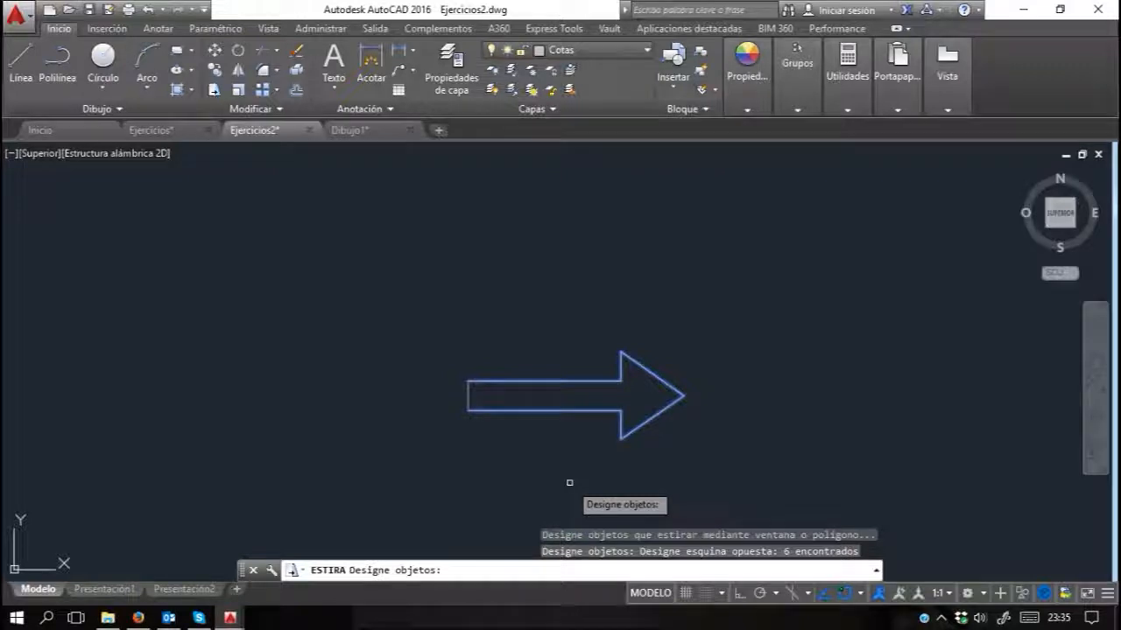
key("Return")
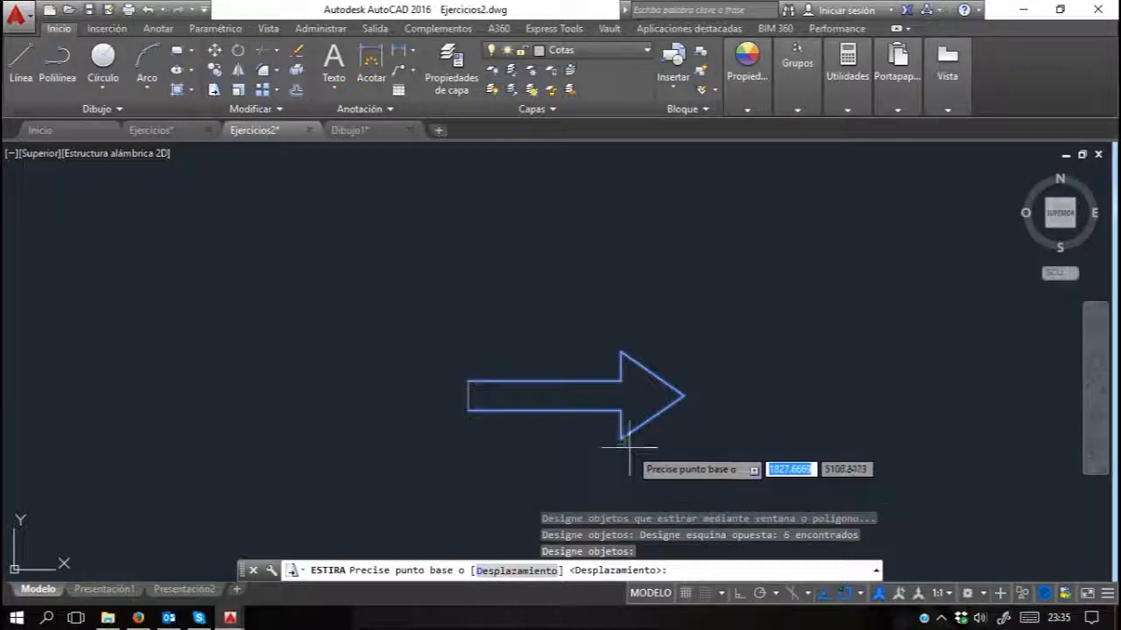
left_click(677, 396)
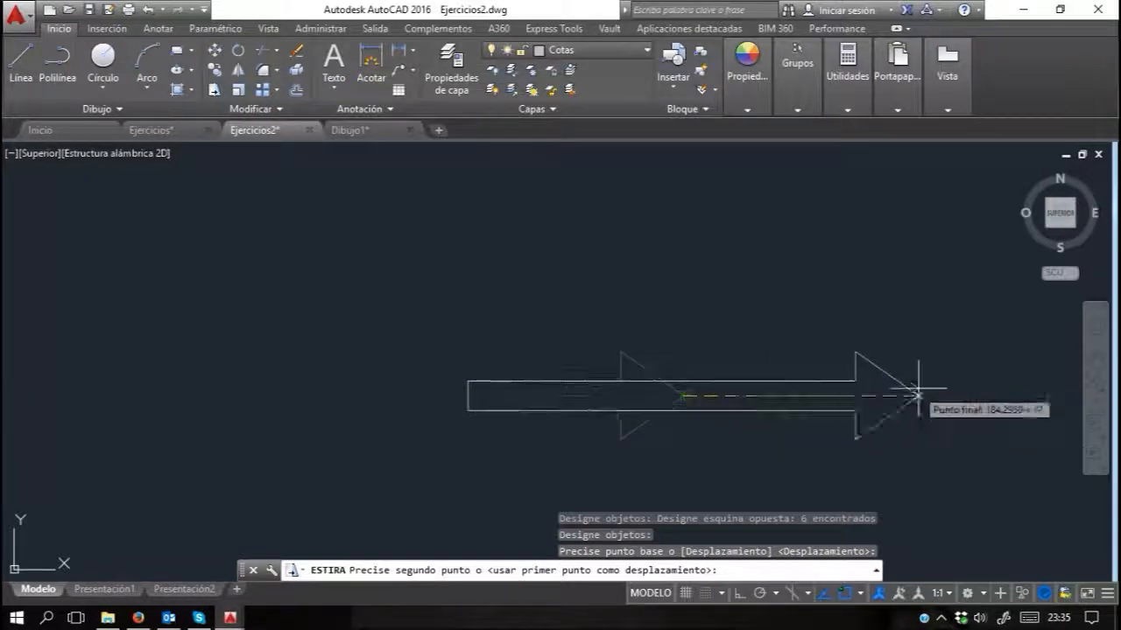
left_click(967, 395)
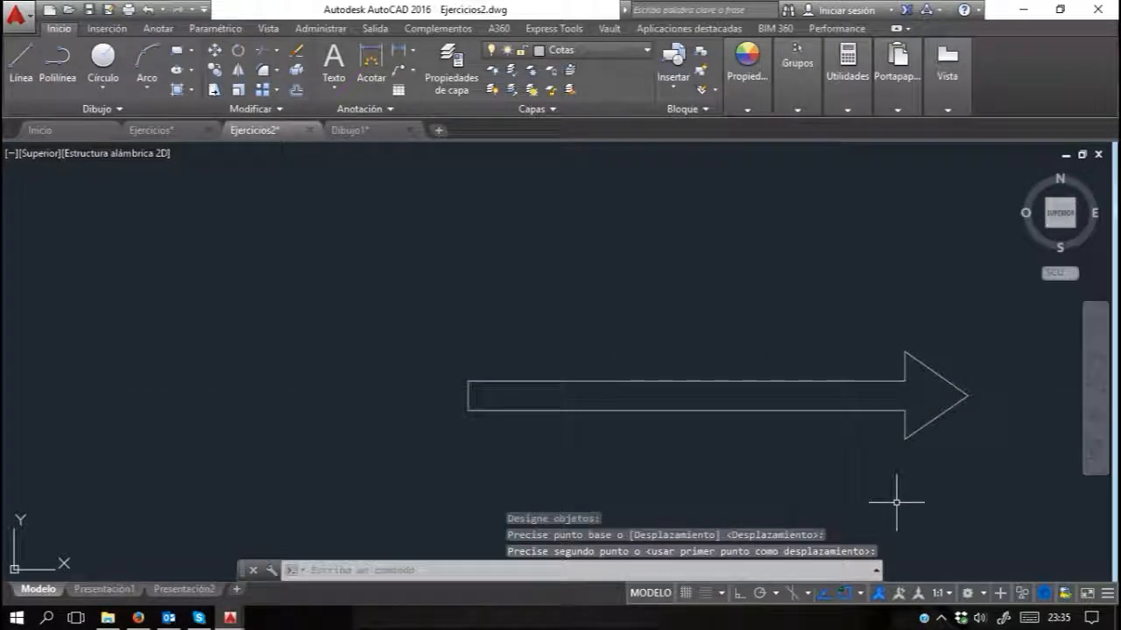
Step: Switch from Ejercicios2.dwg to Dibujo1.dwg and examine the dimensions, angles and inclined axis of the Ejercicio N 4 figure
scroll(450, 458, "down", 4)
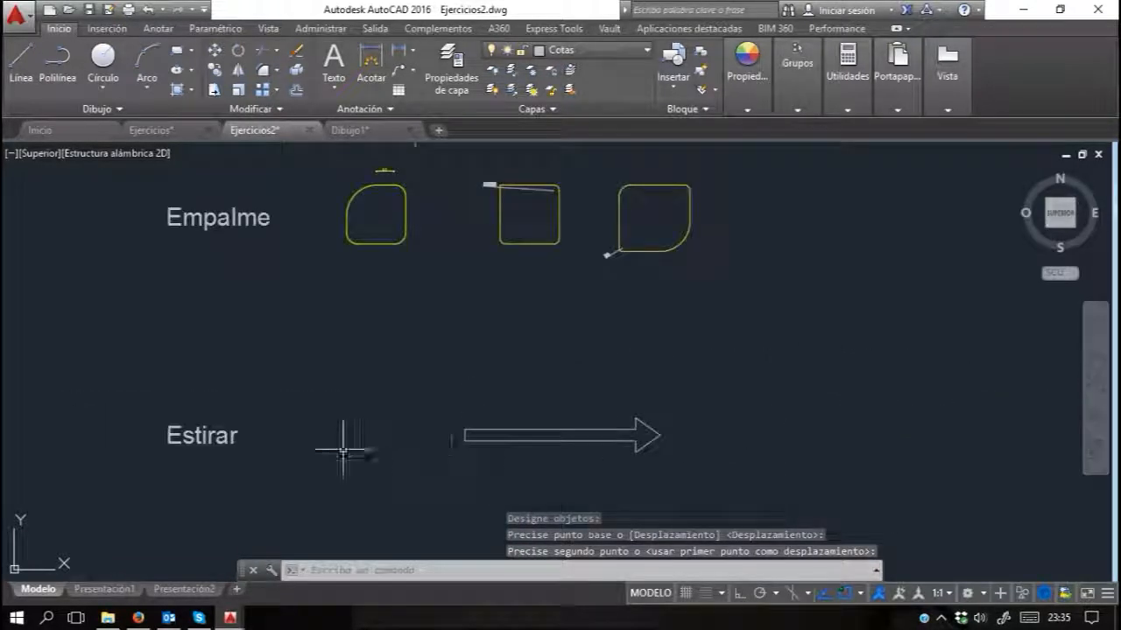
scroll(368, 327, "down", 4)
mouse_move(415, 287)
middle_mouse_down()
mouse_move(406, 482)
mouse_move(411, 375)
middle_mouse_up()
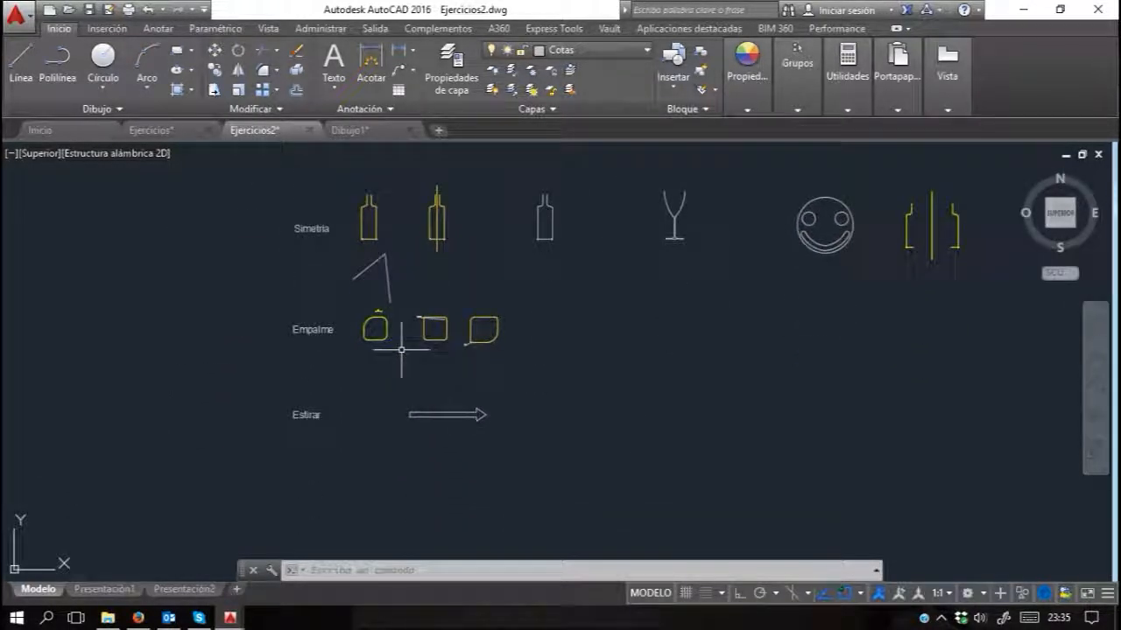
mouse_move(403, 349)
middle_mouse_down()
mouse_move(395, 316)
mouse_move(358, 333)
middle_mouse_up()
scroll(355, 328, "up", 2)
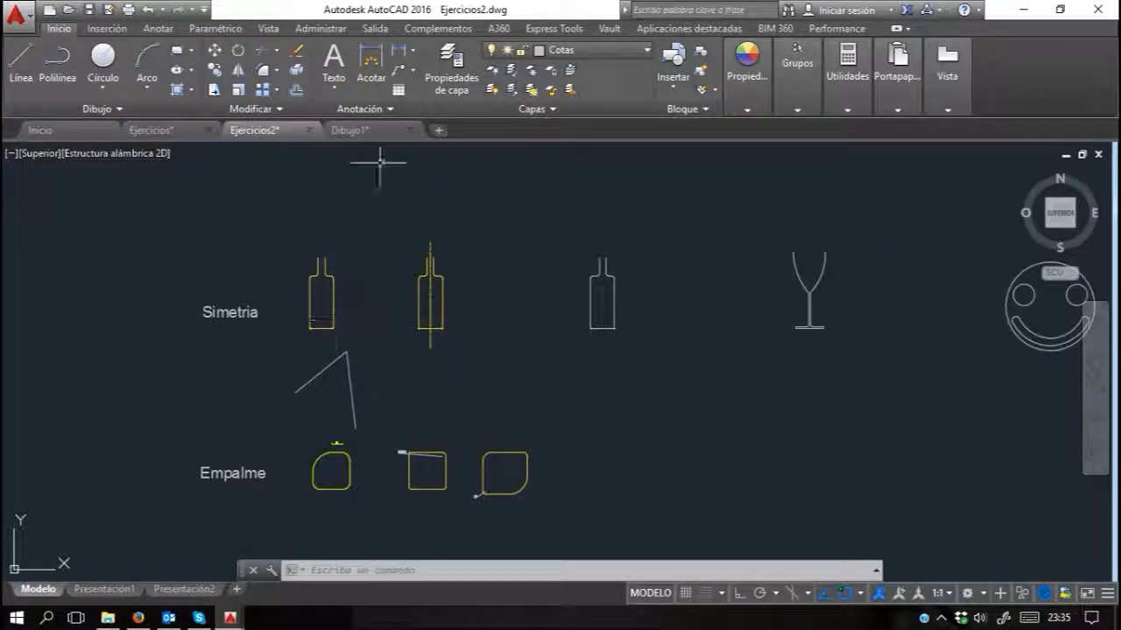
left_click(349, 130)
scroll(450, 515, "down", 3)
scroll(421, 447, "up", 2)
scroll(421, 447, "down", 2)
scroll(399, 446, "up", 4)
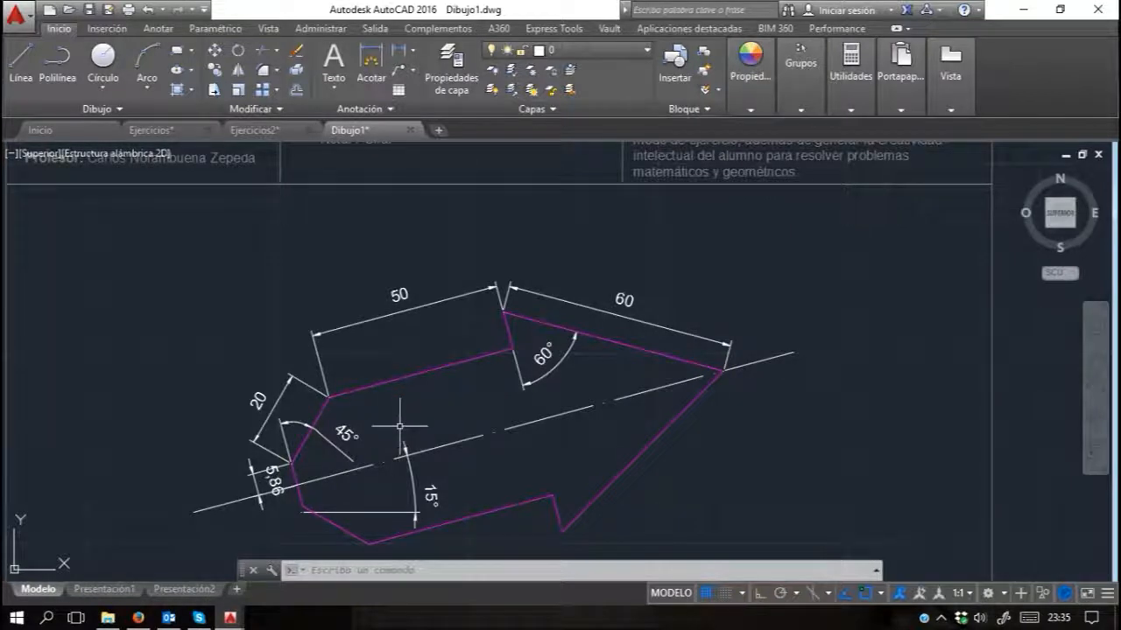
mouse_move(392, 417)
middle_mouse_down()
mouse_move(404, 490)
mouse_move(496, 391)
middle_mouse_up()
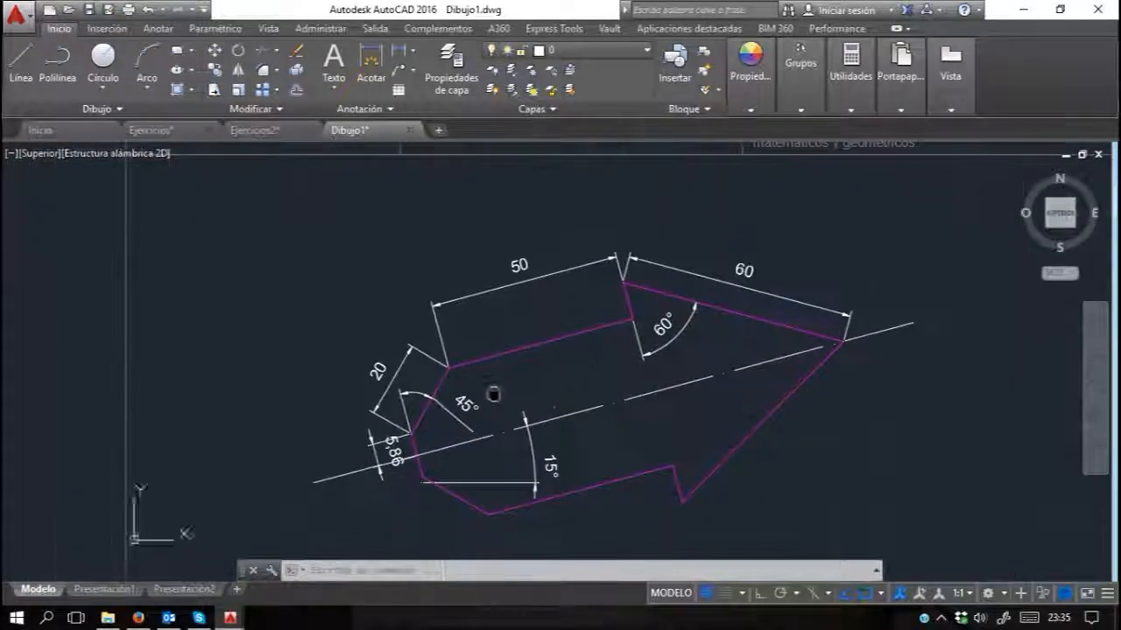
middle_click_drag(602, 358, 336, 369)
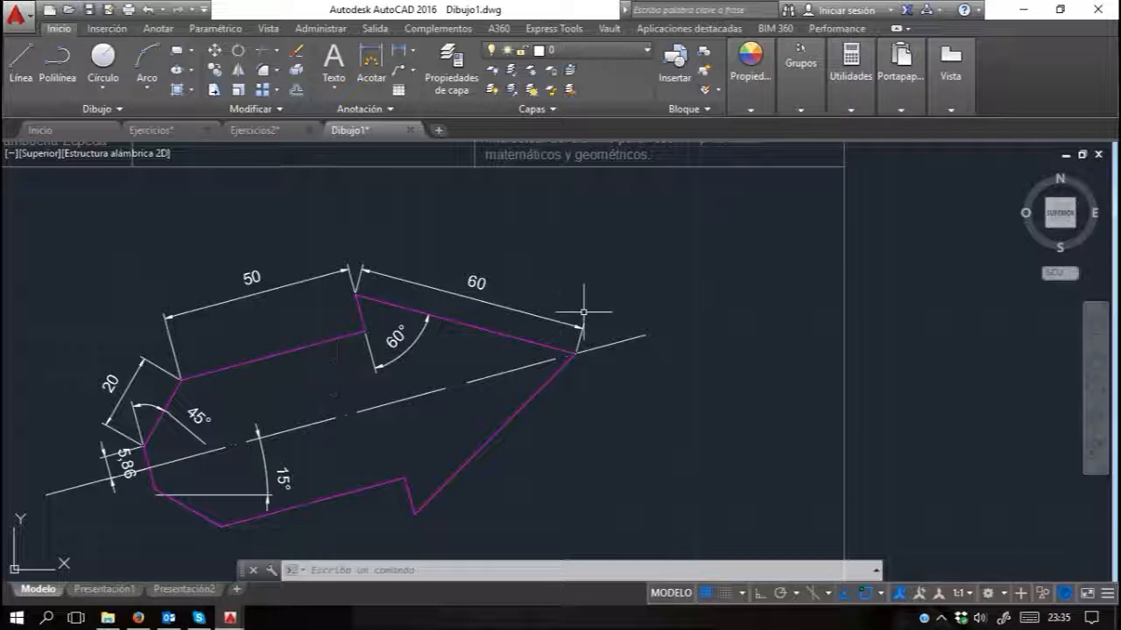
scroll(538, 370, "down", 2)
scroll(200, 414, "up", 8)
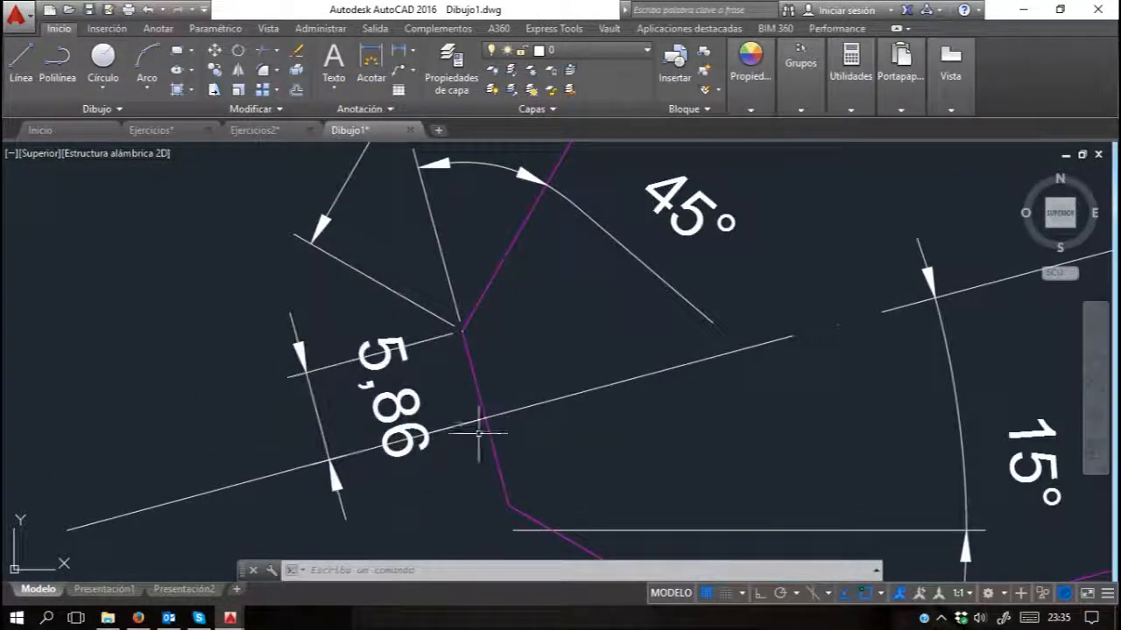
scroll(487, 424, "down", 6)
middle_click_drag(668, 271, 526, 298)
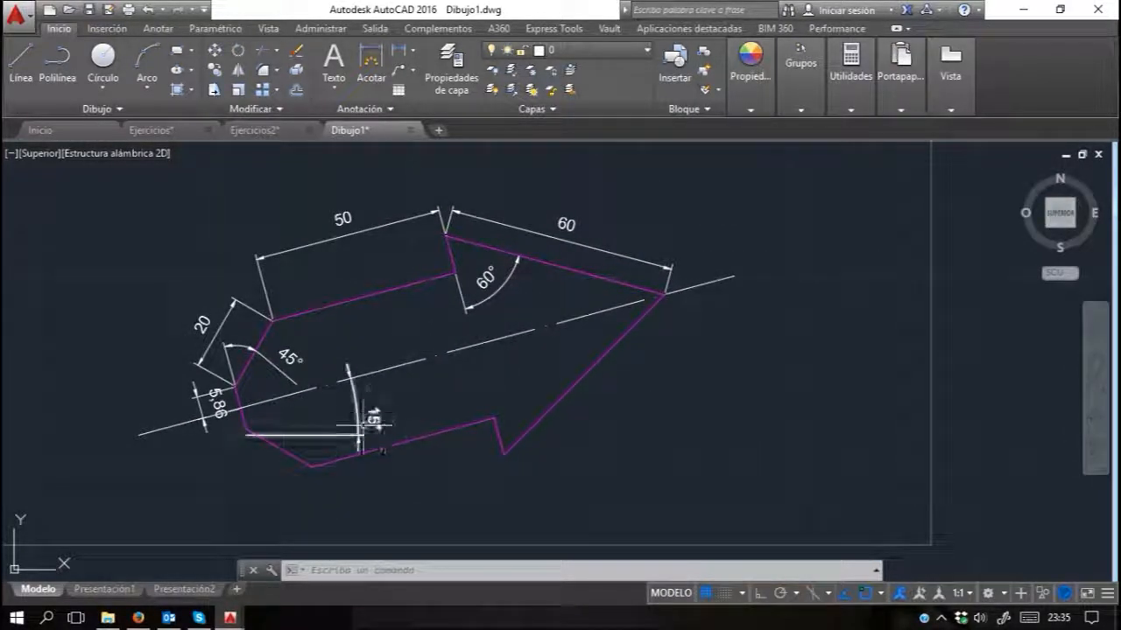
scroll(216, 424, "up", 2)
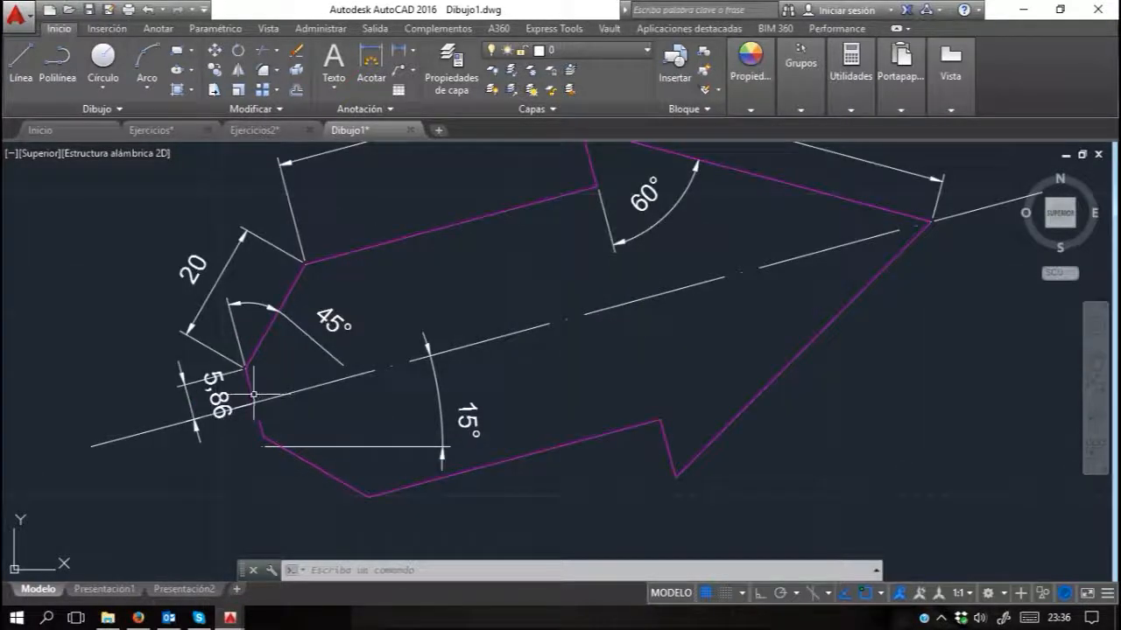
scroll(253, 395, "up", 4)
scroll(231, 390, "down", 5)
Step: Draw a 5.86 vertical line upward and a 20 horizontal line to the right in the empty area beside the exercise, with Ortho on
middle_click_drag(443, 362, 201, 363)
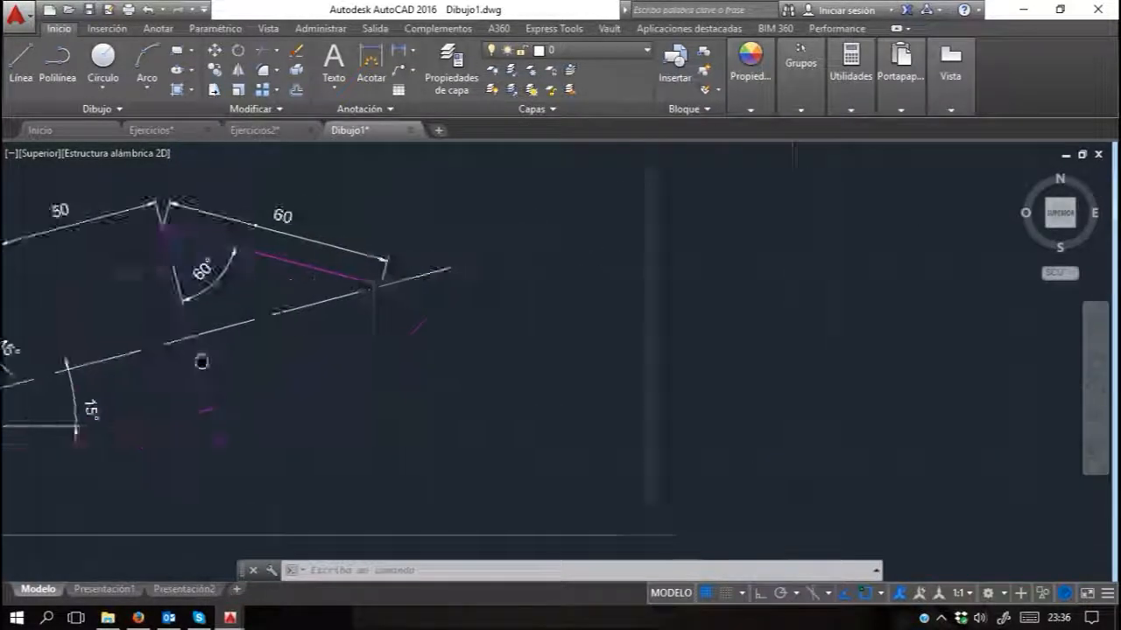
scroll(200, 362, "down", 3)
left_click(21, 70)
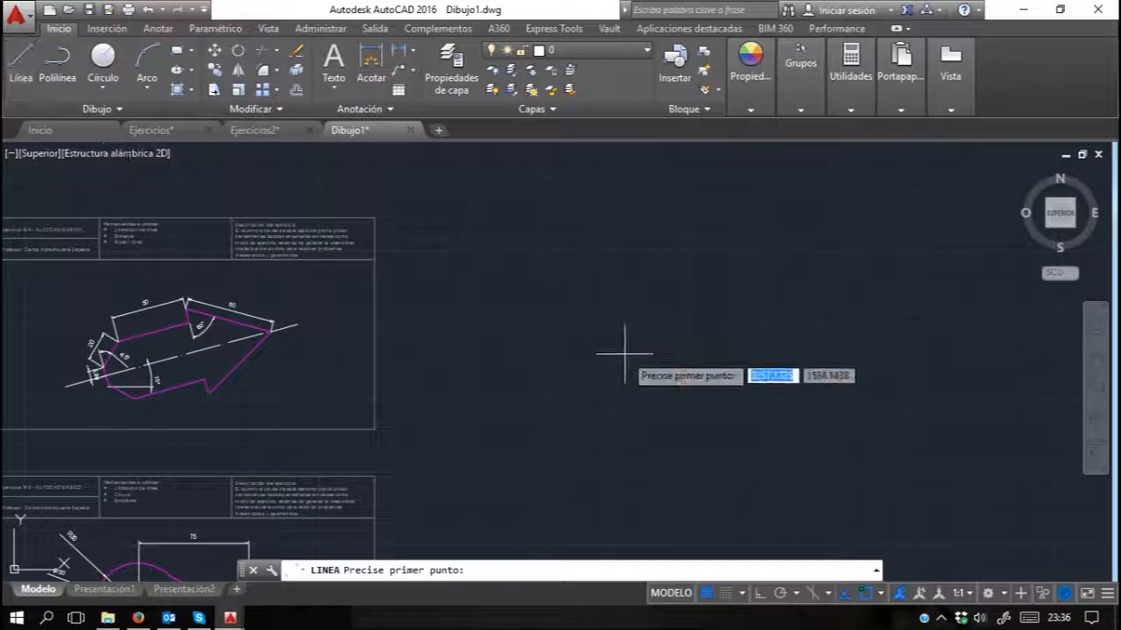
left_click(570, 347)
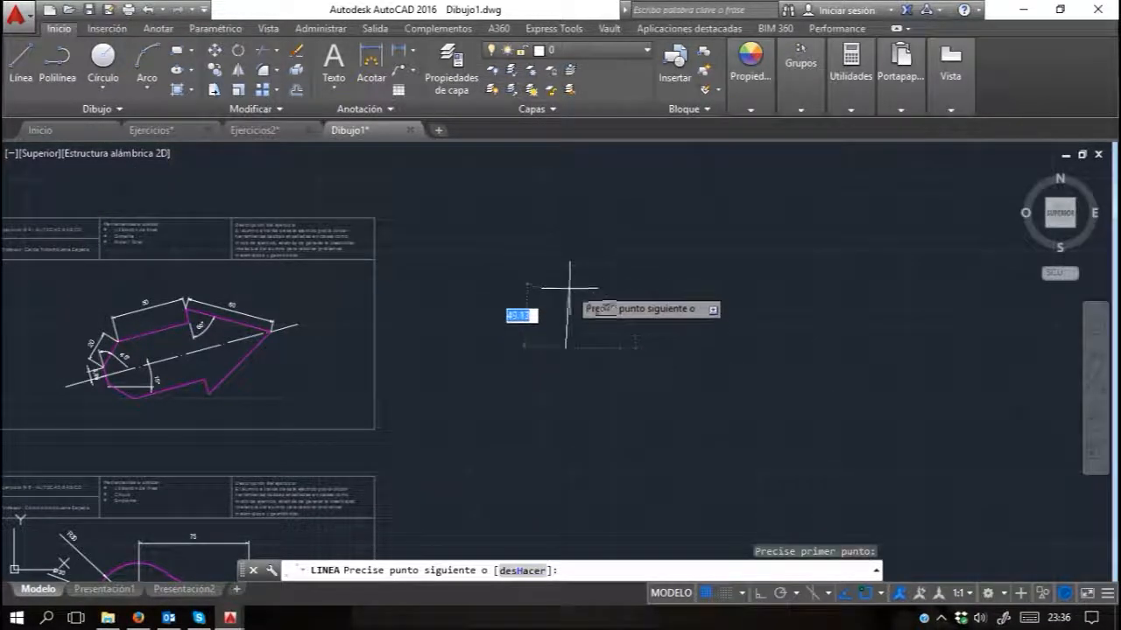
key("F8")
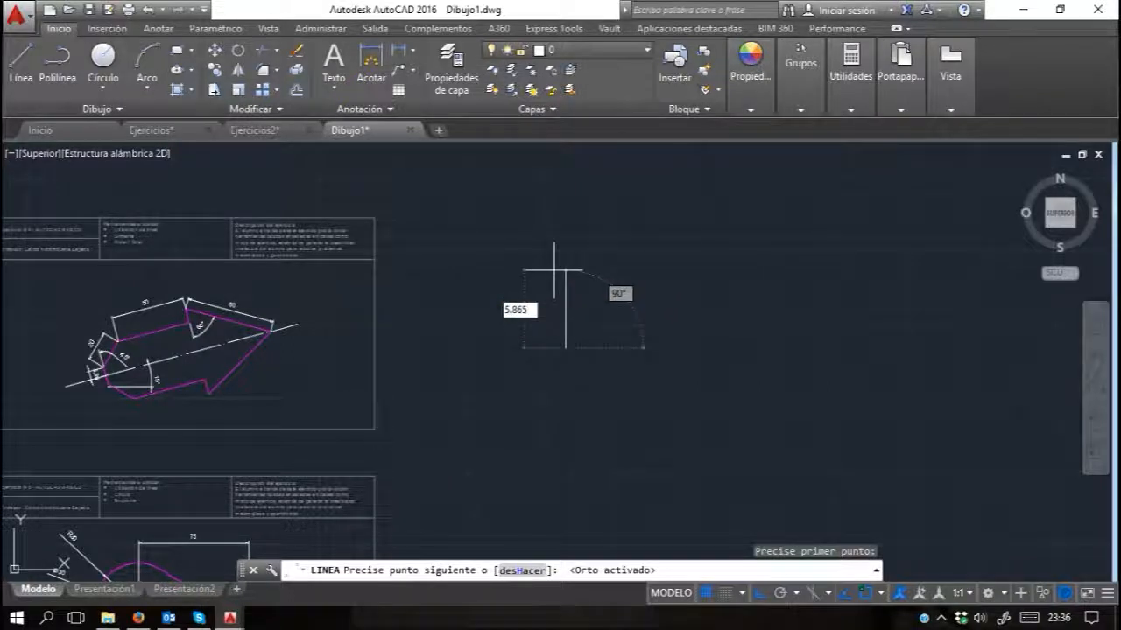
key("Return")
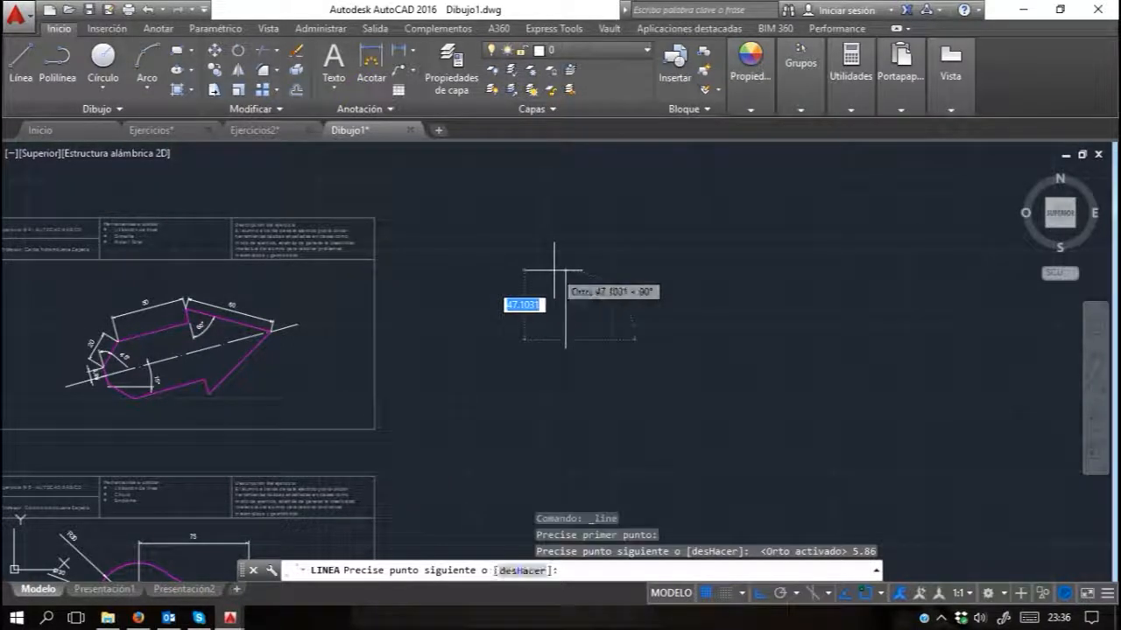
scroll(537, 323, "up", 5)
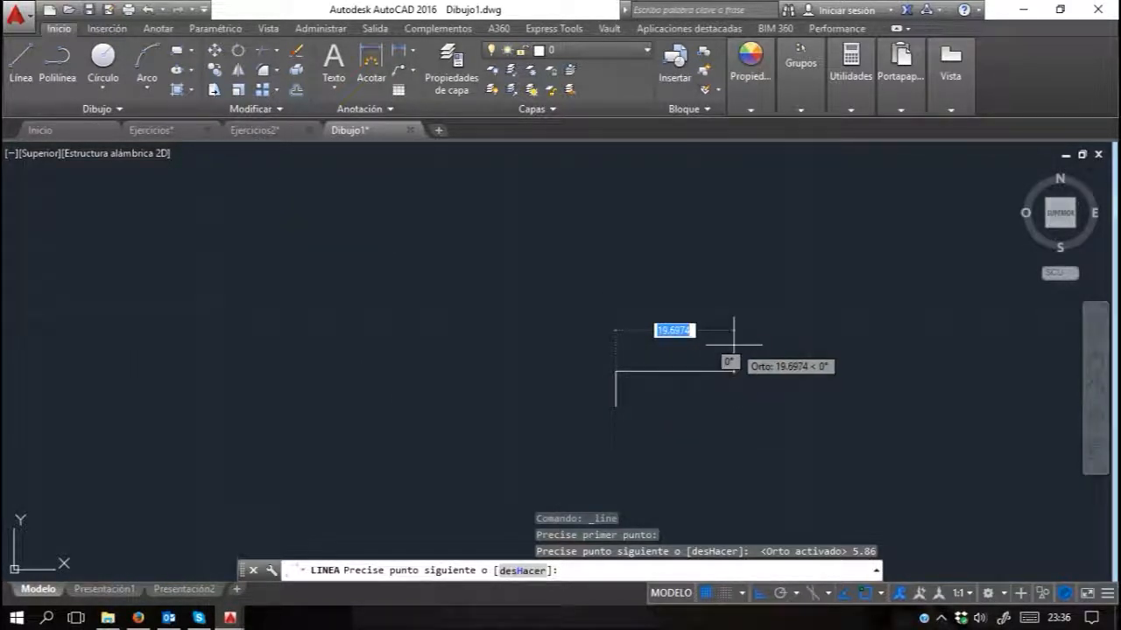
type("20")
key("Return")
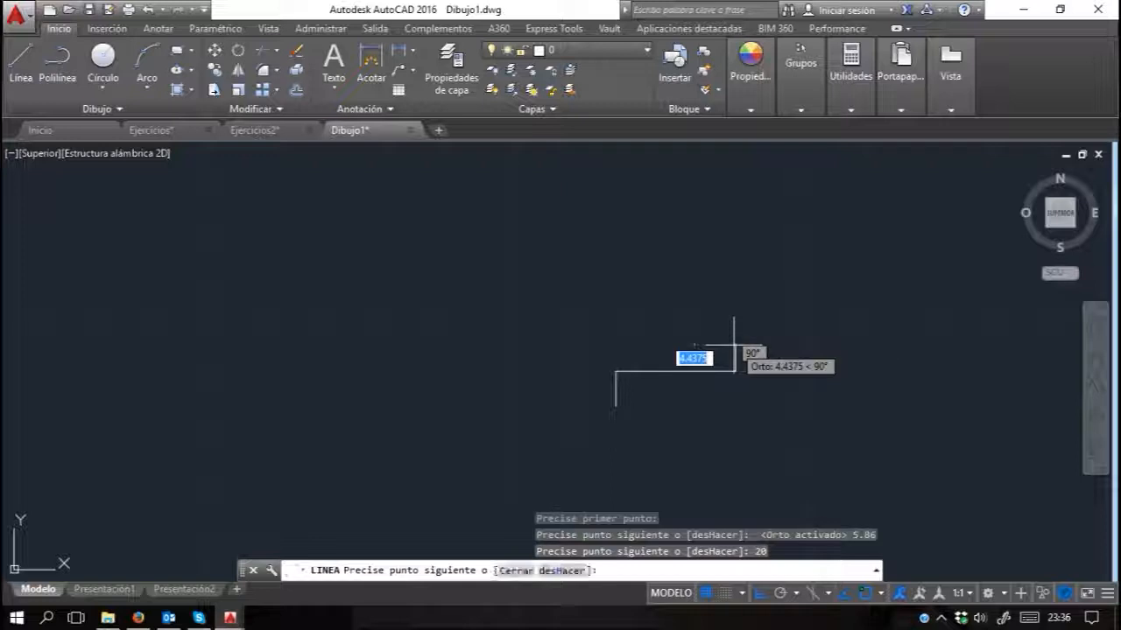
key("Escape")
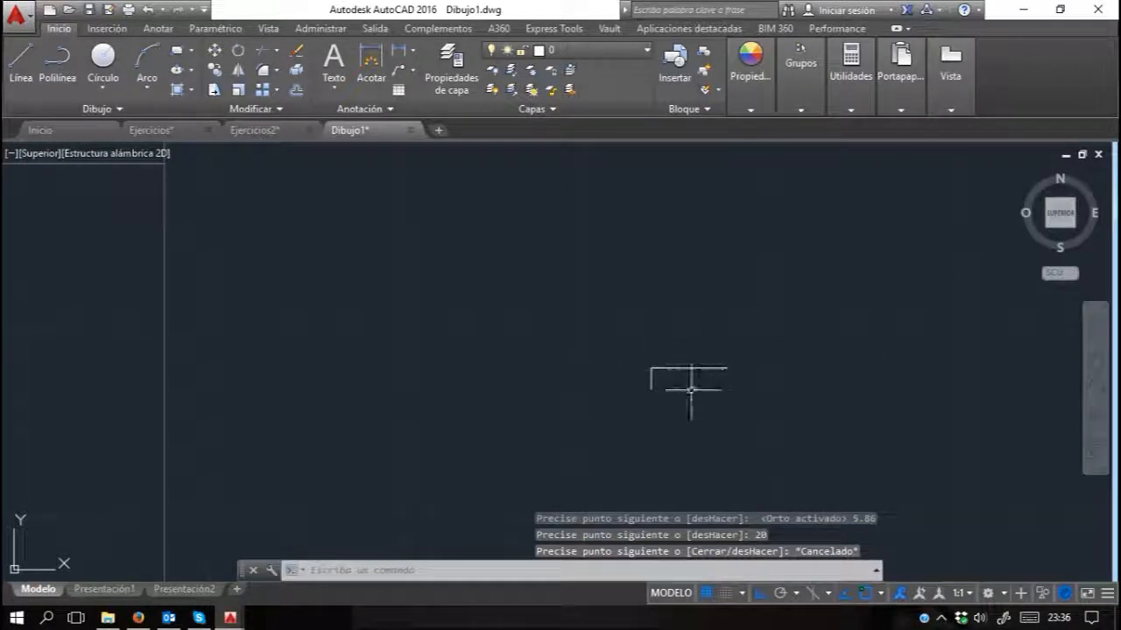
Step: Rotate (Gira) the 20-long horizontal line 45° about its corner with the short vertical line, with Ortho off
scroll(726, 375, "down", 5)
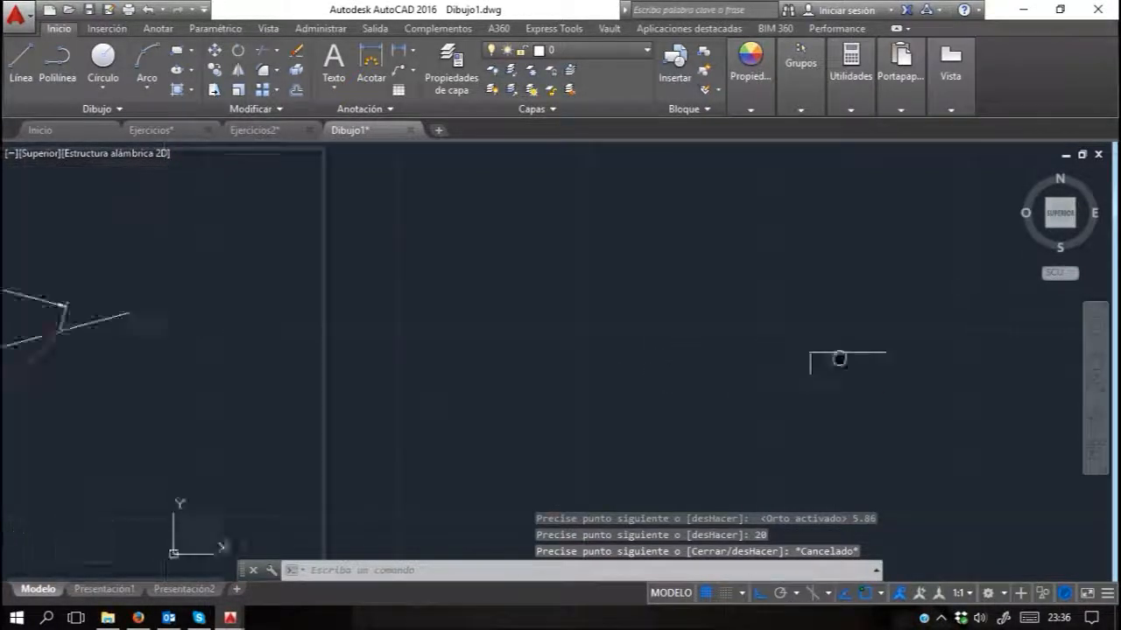
scroll(320, 313, "up", 6)
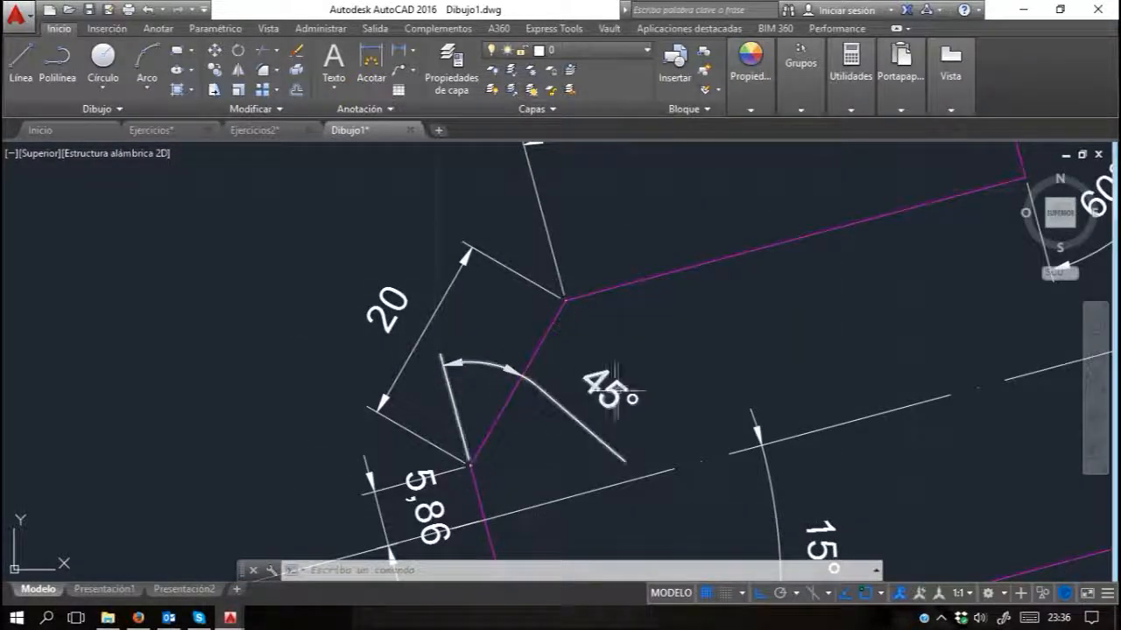
scroll(280, 349, "down", 6)
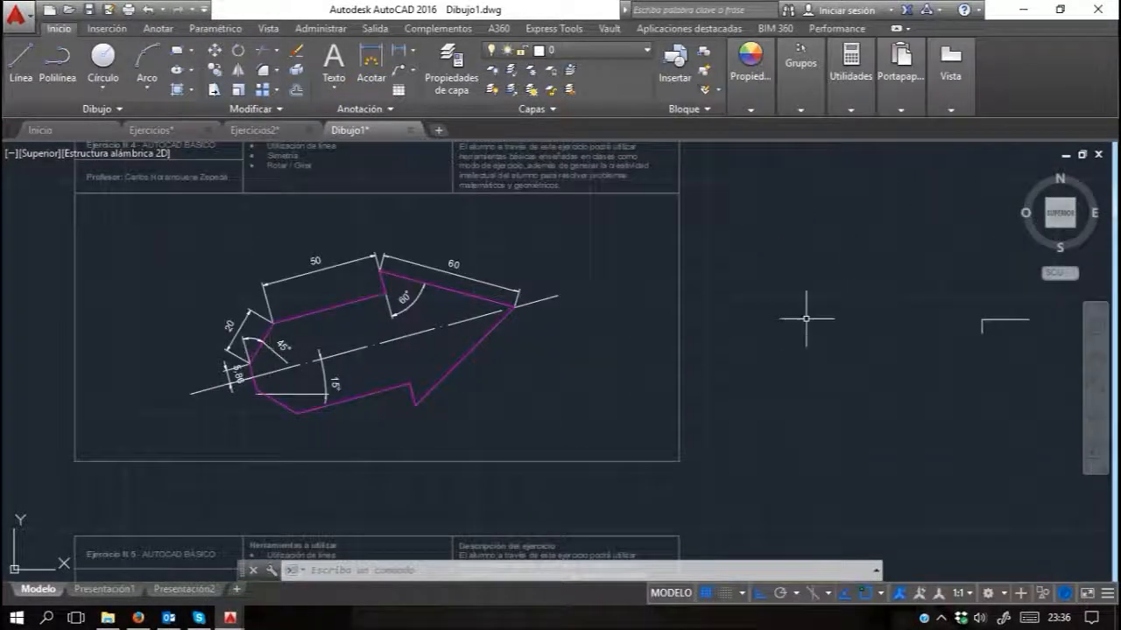
middle_click_drag(805, 318, 363, 333)
scroll(420, 331, "up", 8)
mouse_move(445, 232)
middle_mouse_down()
mouse_move(378, 374)
mouse_move(381, 330)
middle_mouse_up()
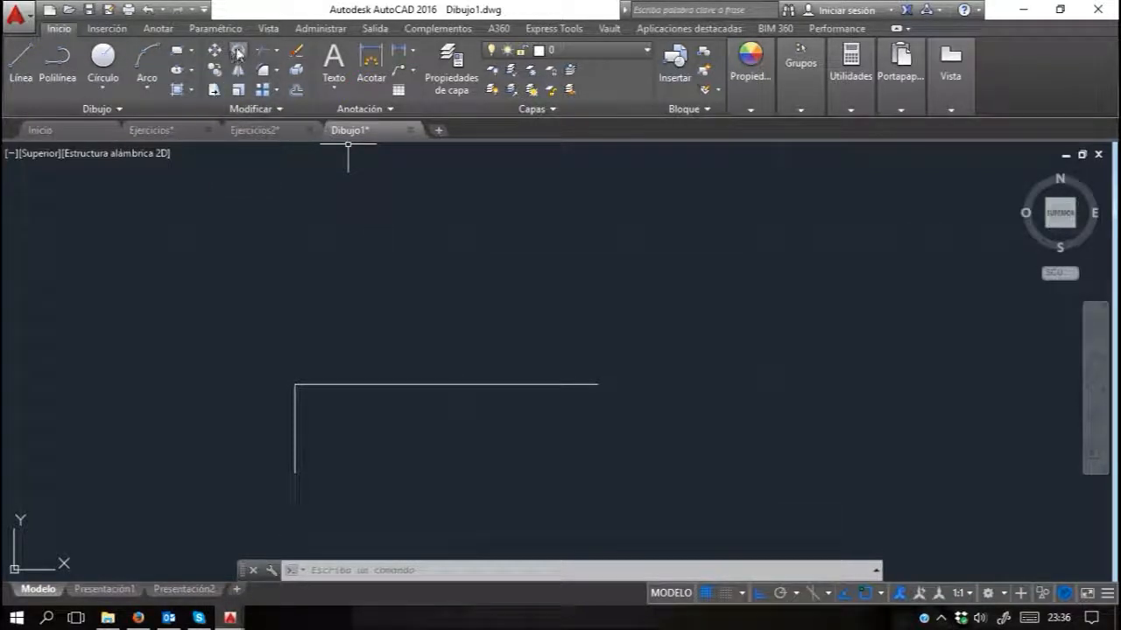
left_click(237, 52)
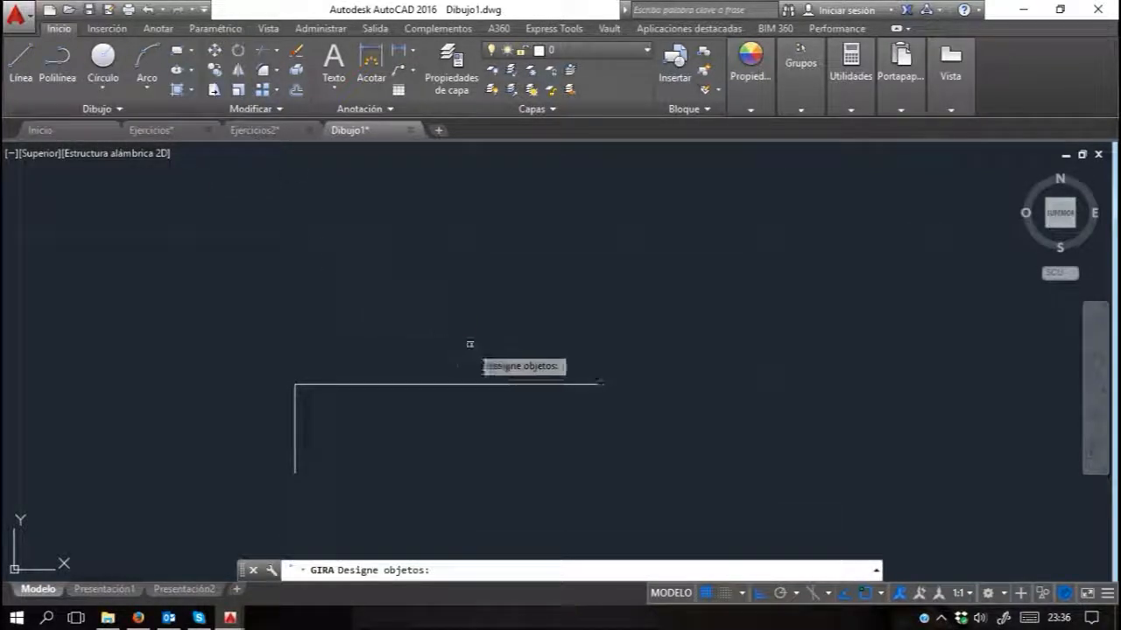
left_click(474, 306)
left_click(428, 438)
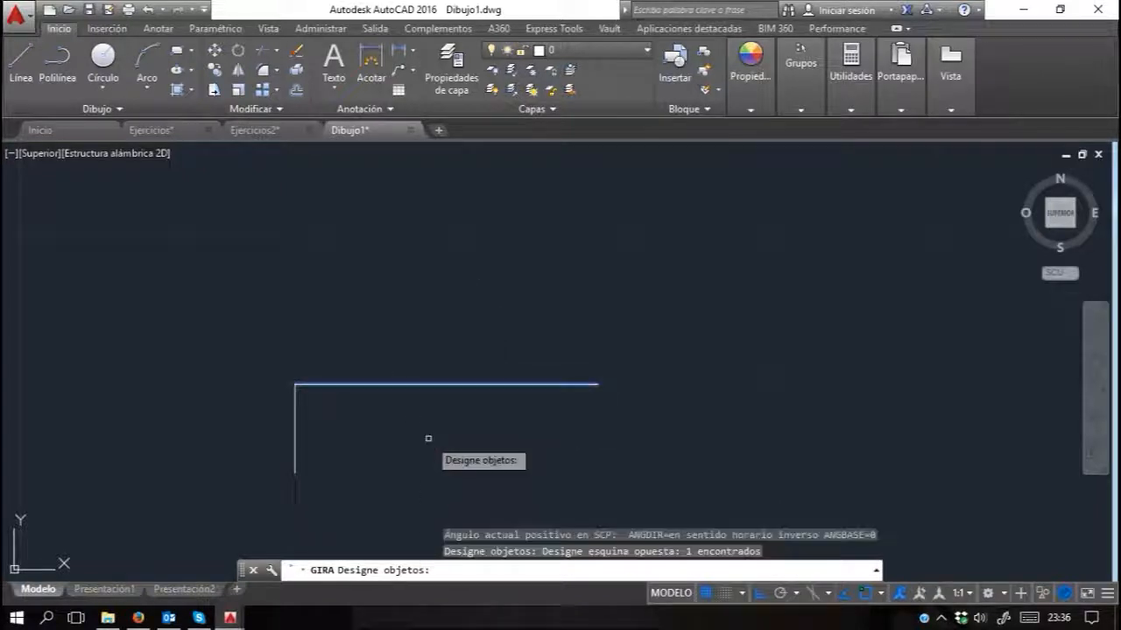
key("Return")
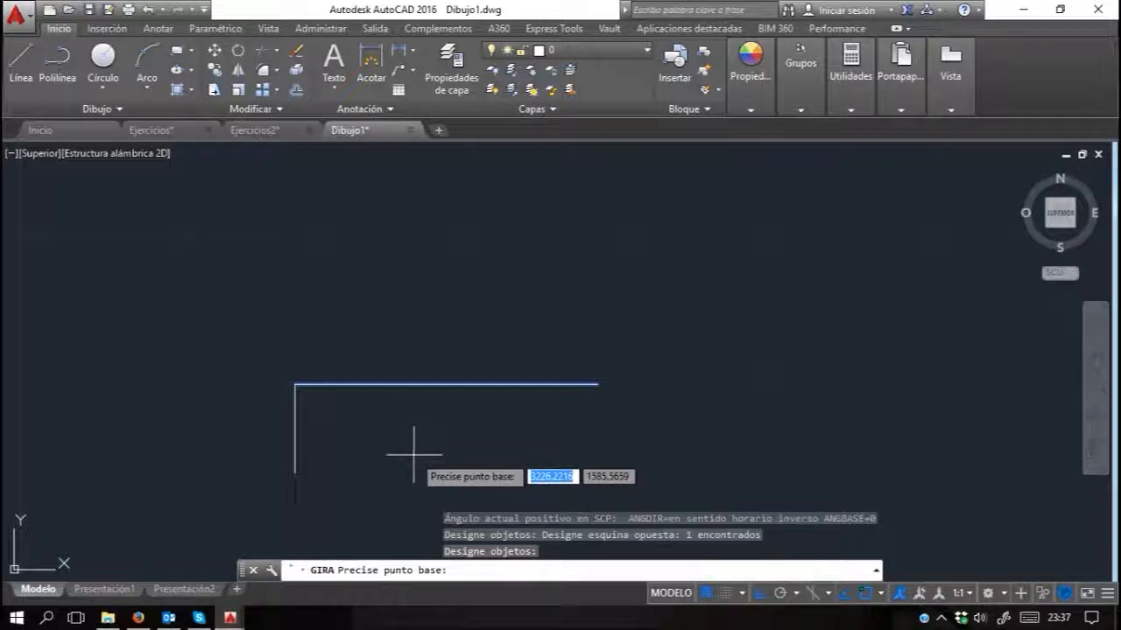
left_click(295, 383)
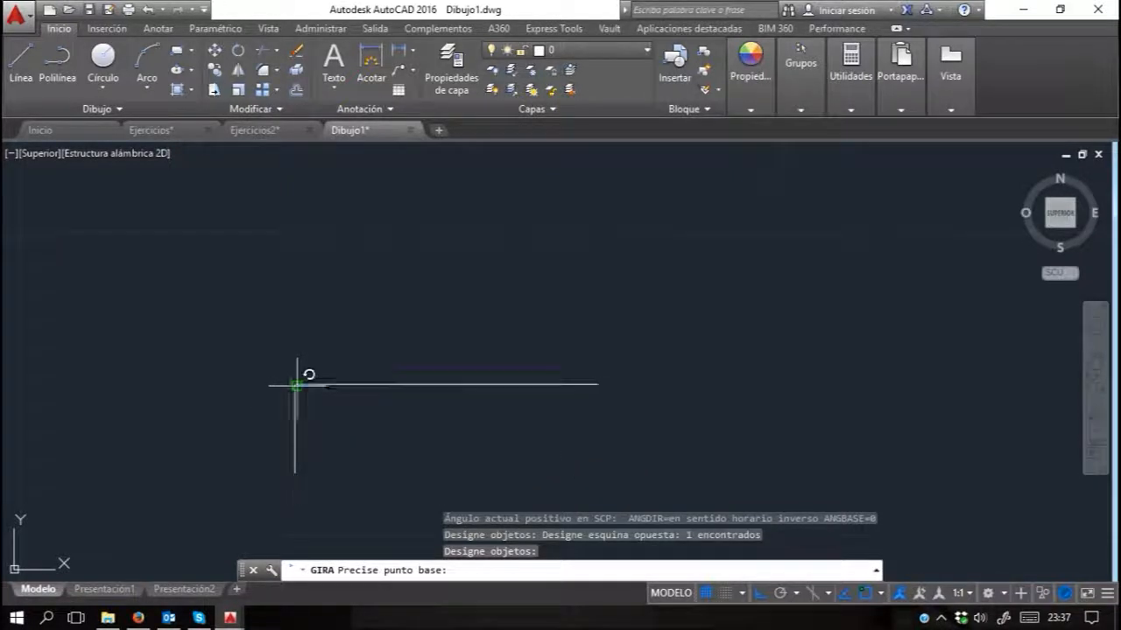
key("F8")
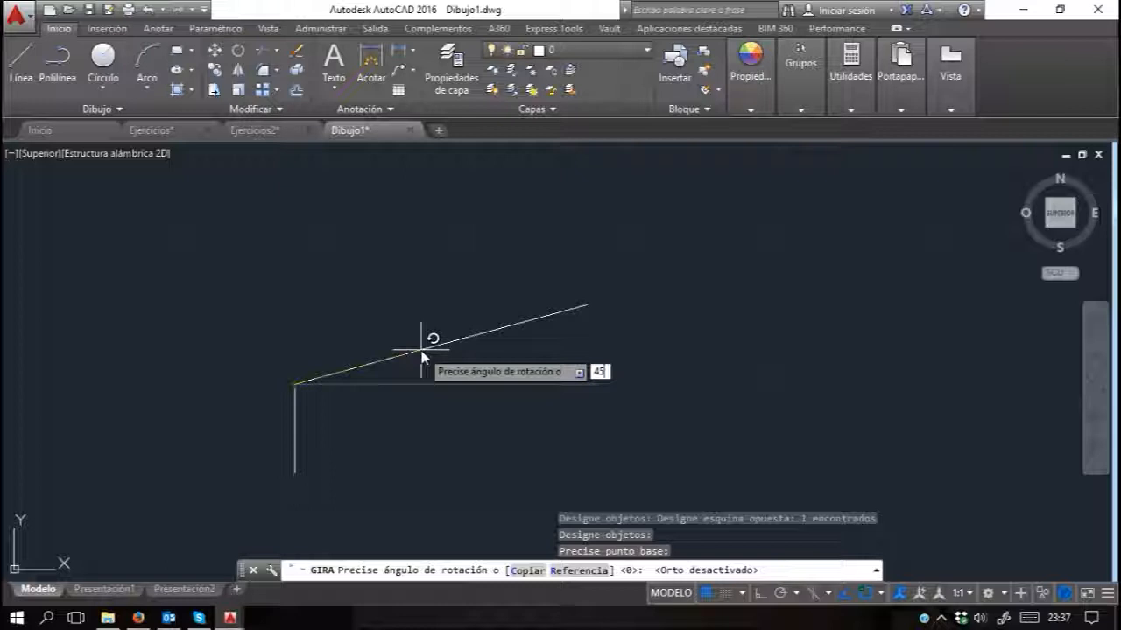
key("Return")
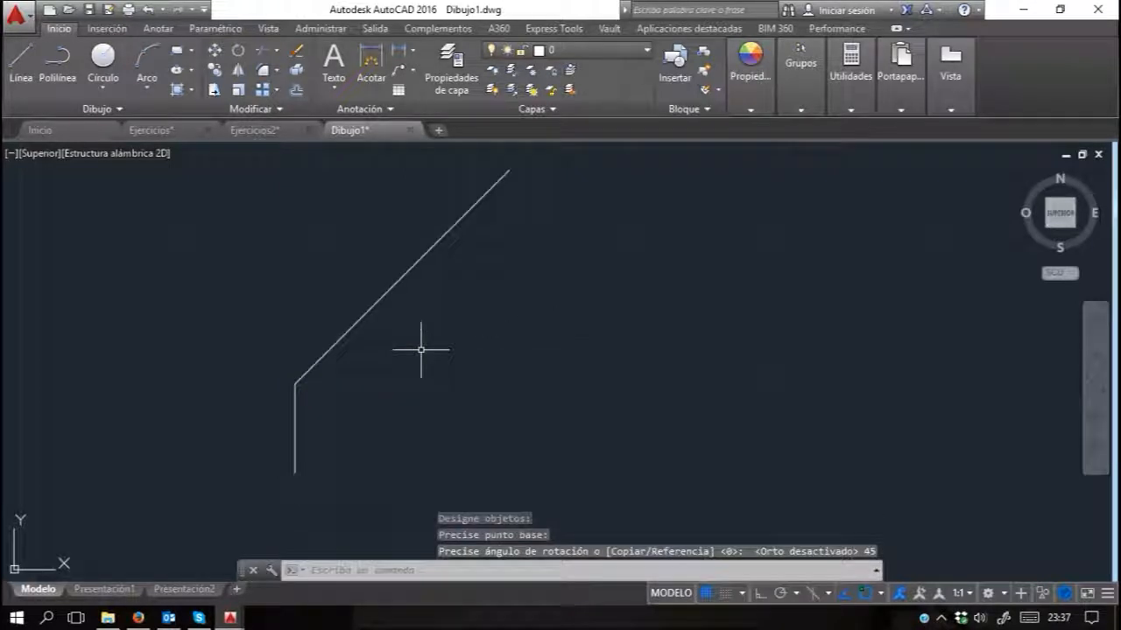
Step: Examine the reference figure of Ejercicio N 4 for the segment that follows the 45° edge
scroll(472, 243, "down", 3)
scroll(469, 263, "up", 2)
middle_click_drag(435, 262, 681, 317)
scroll(681, 319, "down", 1)
scroll(681, 319, "down", 2)
scroll(570, 347, "down", 4)
middle_click_drag(194, 347, 409, 333)
scroll(411, 334, "up", 6)
middle_click_drag(357, 304, 325, 381)
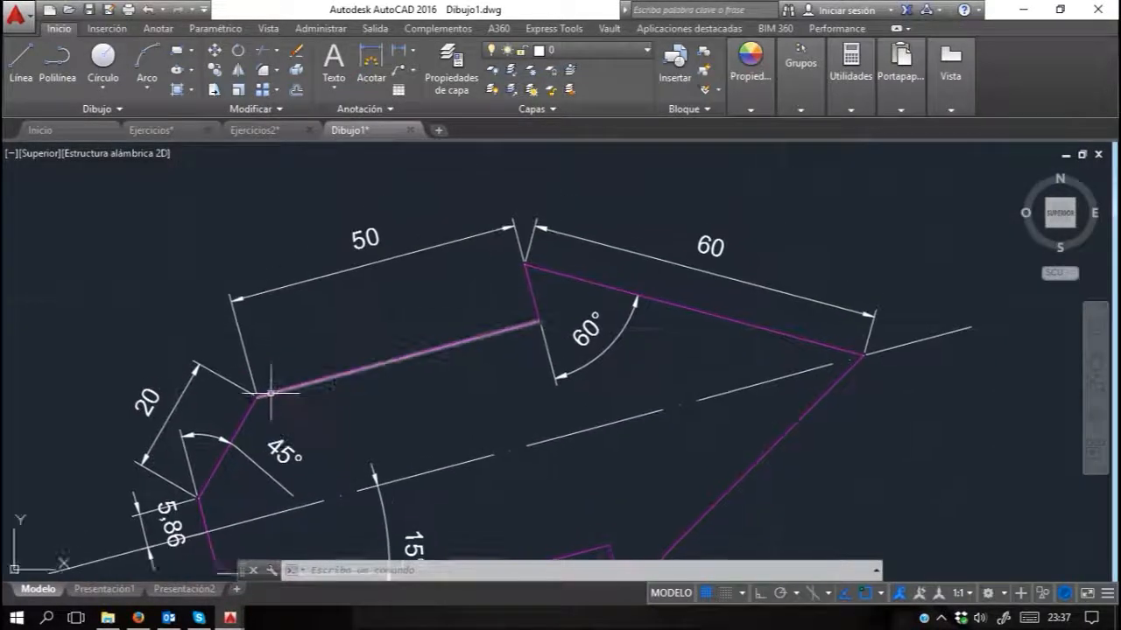
scroll(416, 284, "down", 4)
Step: Draw a 50-long horizontal line to the right from the upper end of the 45° line, with Ortho on
middle_click_drag(818, 339, 126, 354)
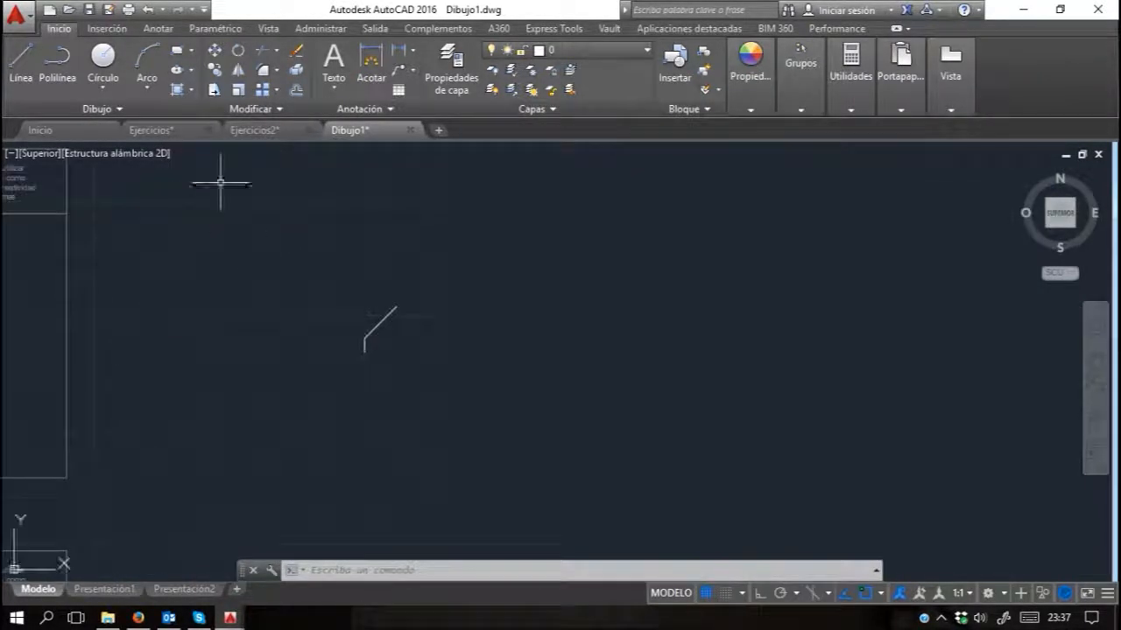
left_click(20, 61)
left_click(396, 306)
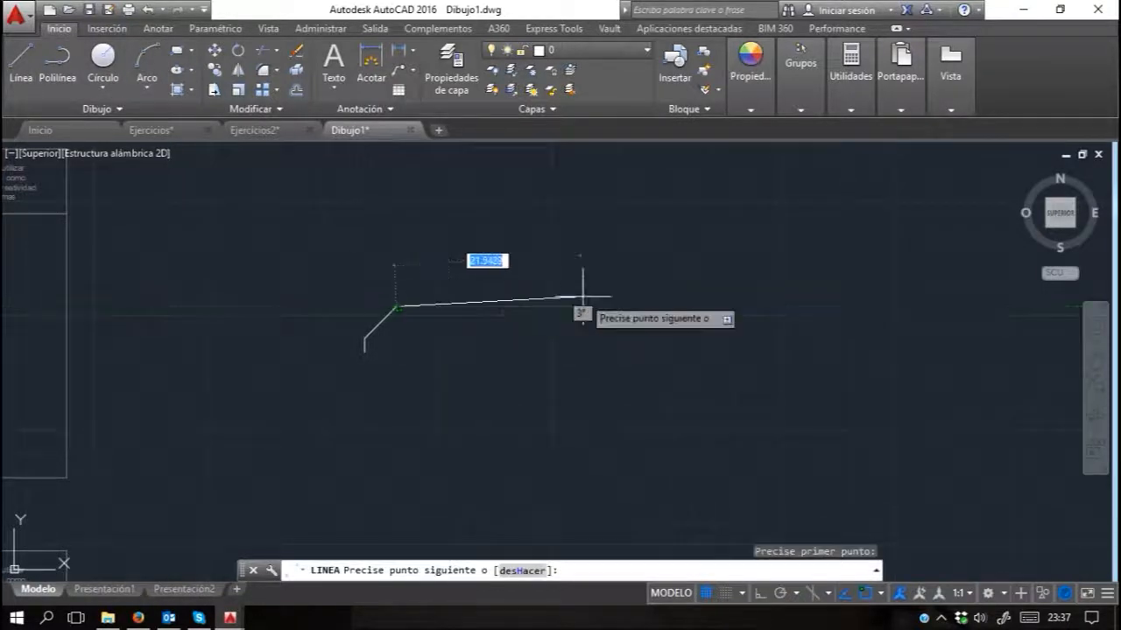
key("F8")
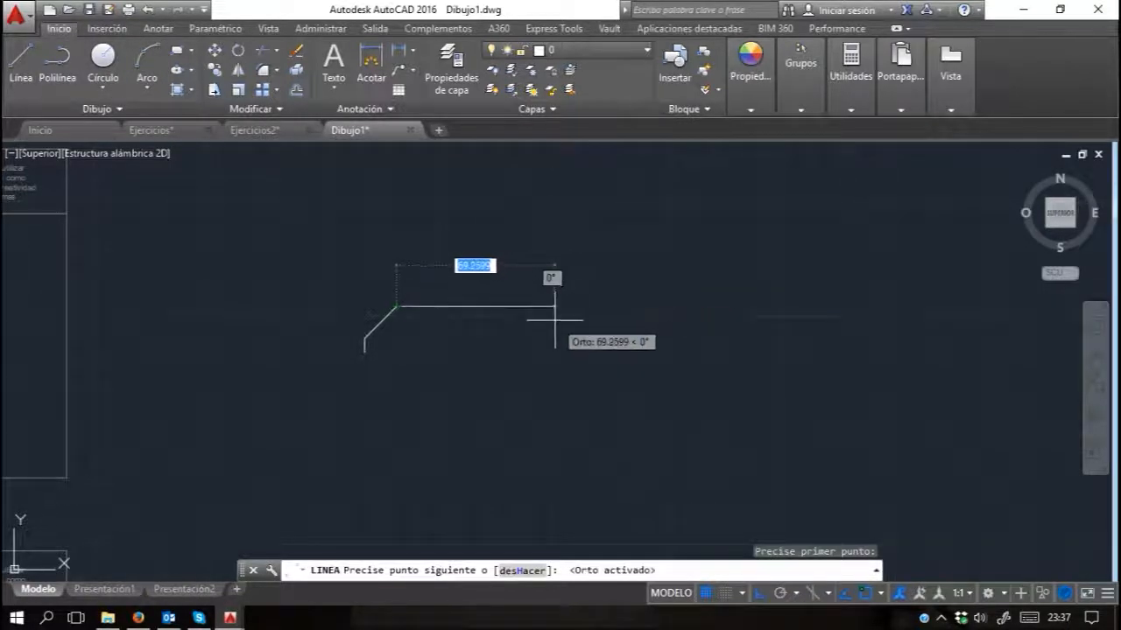
type("50")
key("Return")
Step: Add an aligned dimension (Alineada) to the short undimensioned edge between the 50 and 60 edges of the Ejercicio N 4 reference figure
mouse_move(542, 274)
middle_mouse_down()
mouse_move(570, 336)
mouse_move(613, 315)
middle_mouse_up()
scroll(246, 306, "up", 6)
mouse_move(438, 310)
middle_mouse_down()
mouse_move(528, 288)
mouse_move(505, 320)
middle_mouse_up()
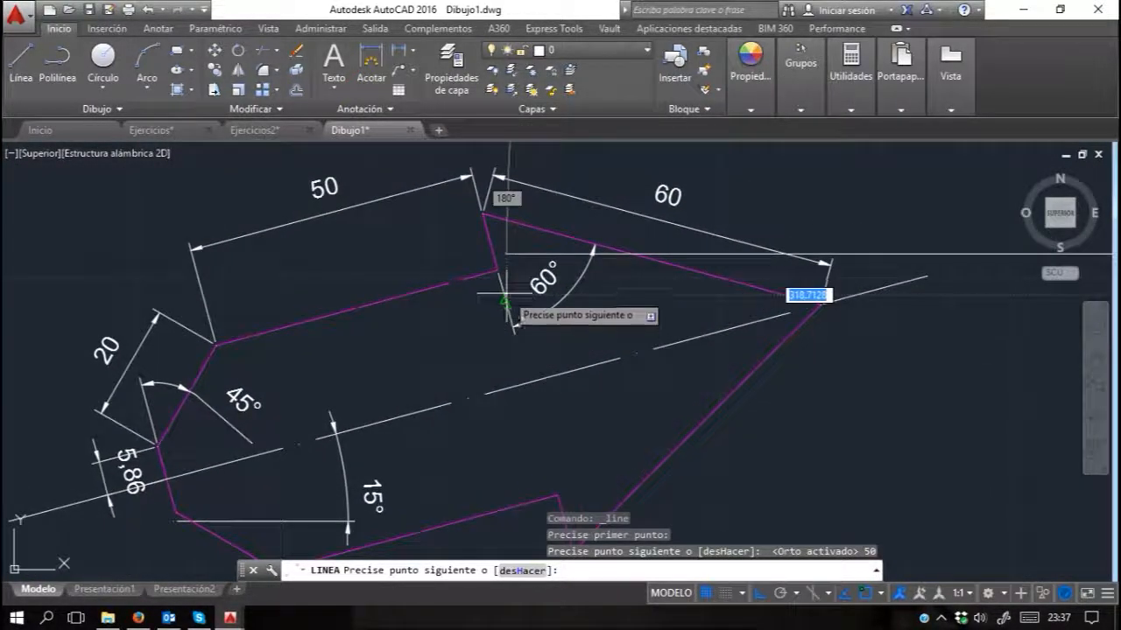
scroll(514, 251, "down", 5)
scroll(514, 252, "up", 4)
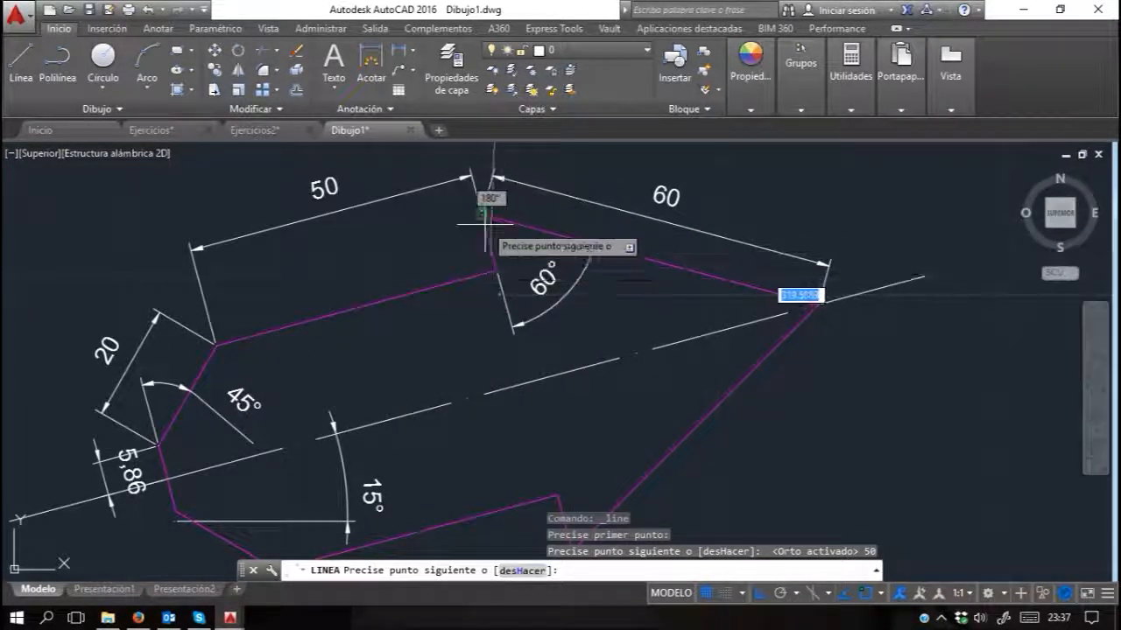
left_click(484, 223)
left_click(371, 63)
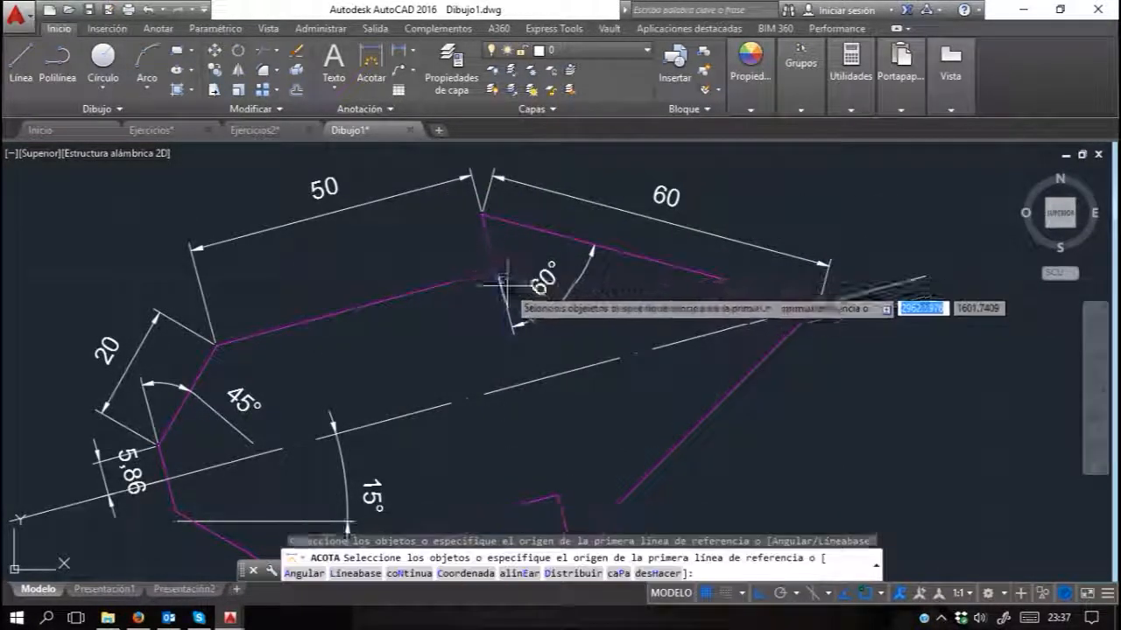
left_click(413, 50)
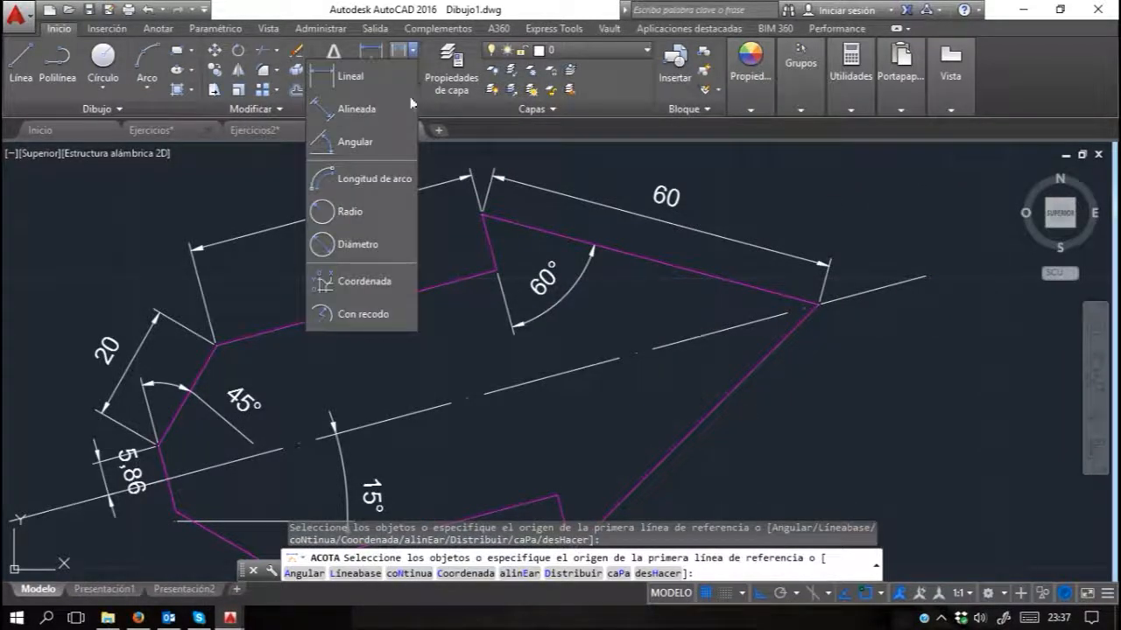
left_click(399, 109)
left_click(497, 270)
left_click(483, 214)
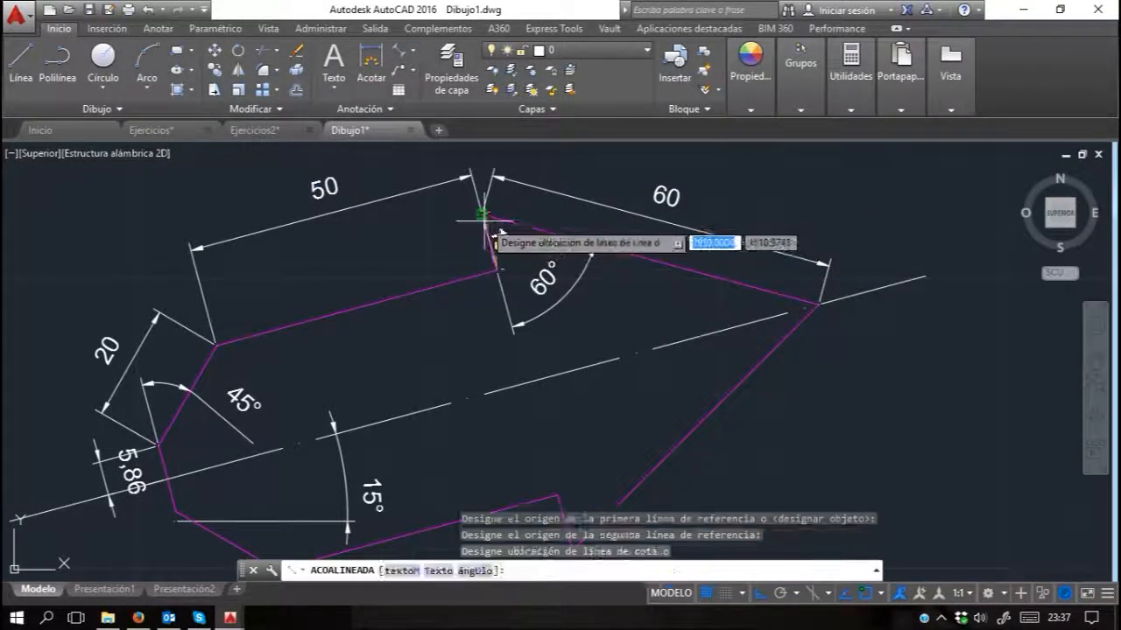
left_click(429, 249)
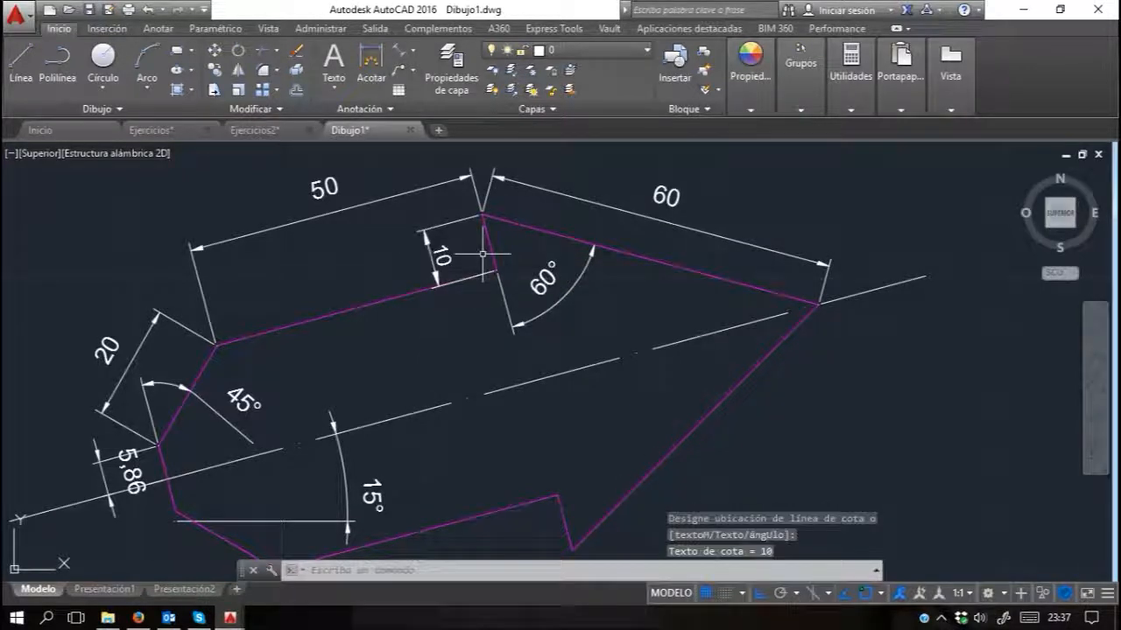
key("ctrl+s")
left_click(781, 489)
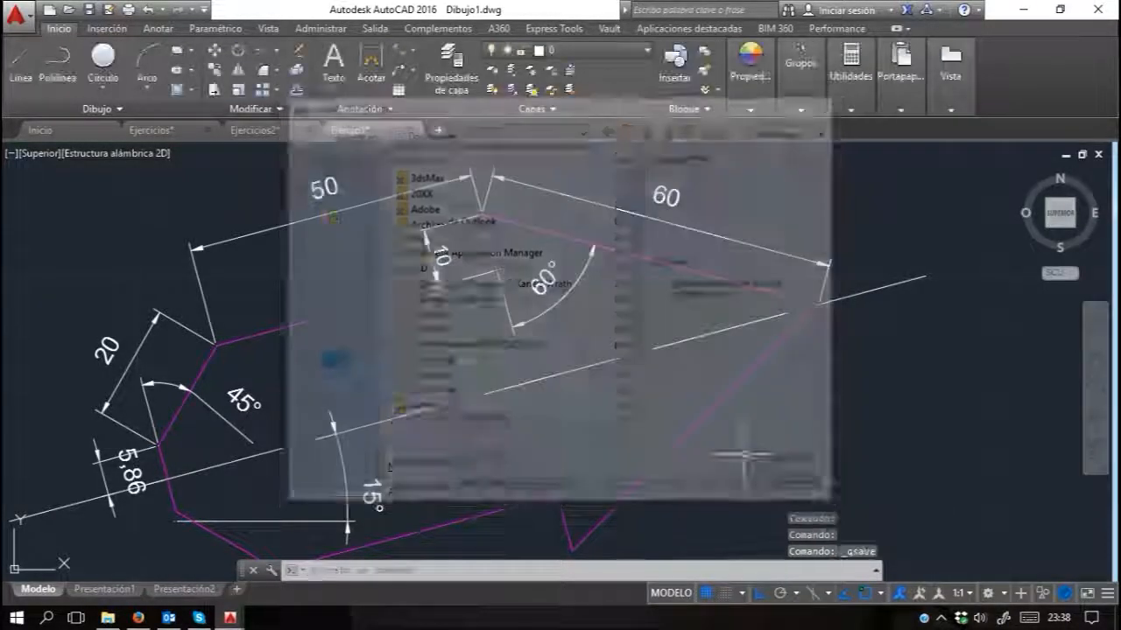
Step: Draw a 10-long vertical line upward from the free end of the 50-long line, continued by a 60-long horizontal line to the right
scroll(446, 232, "up", 4)
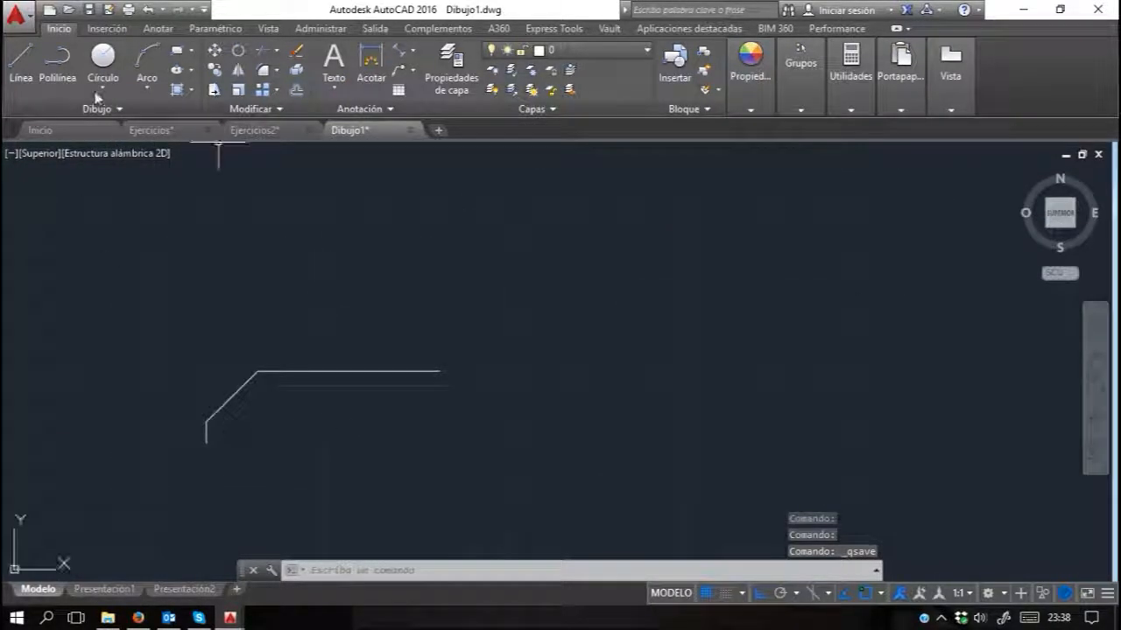
left_click(20, 61)
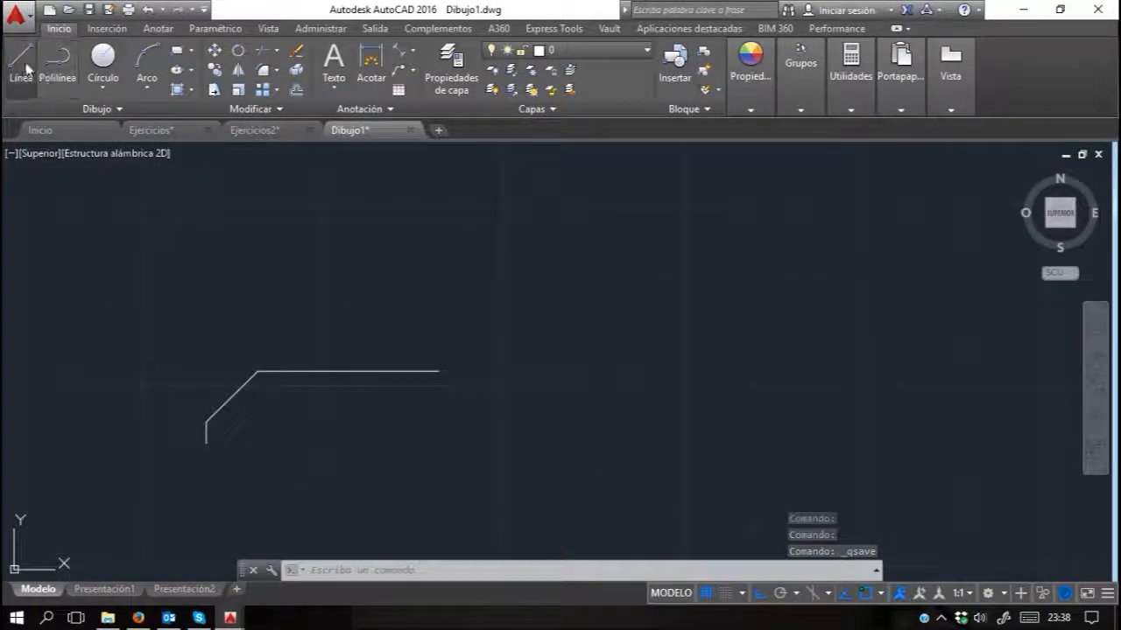
left_click(440, 367)
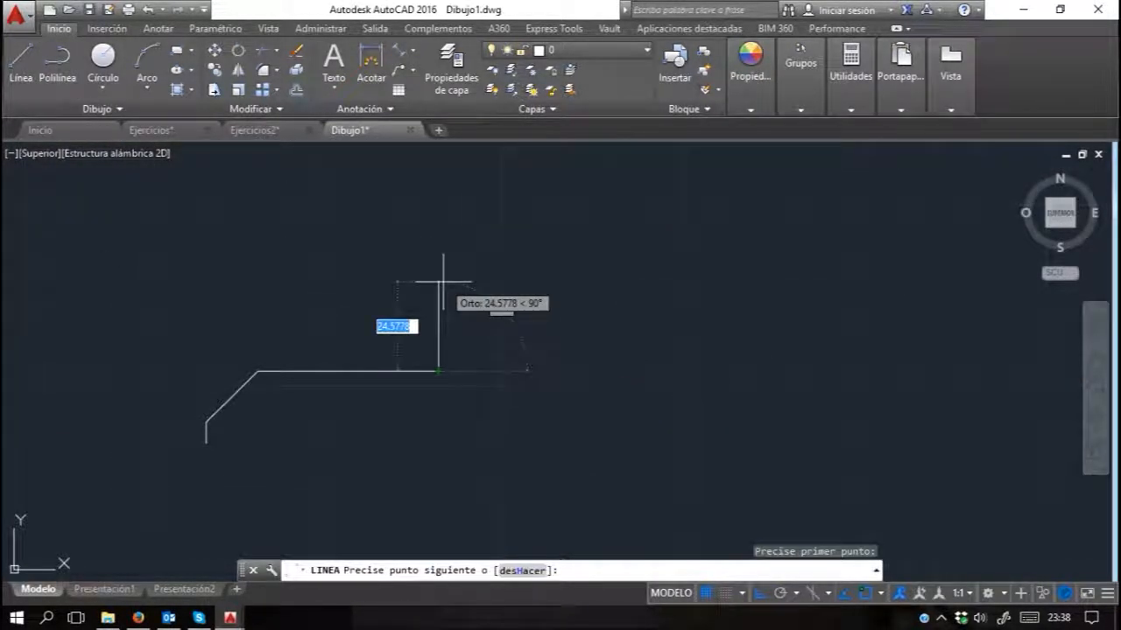
key("Return")
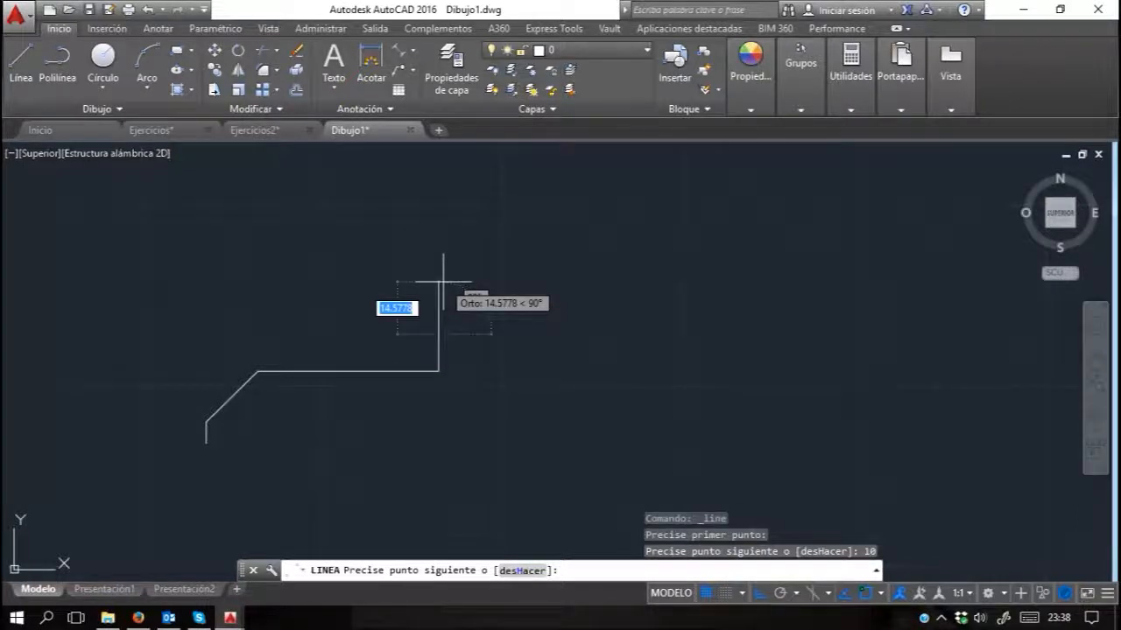
scroll(443, 282, "down", 3)
scroll(387, 343, "up", 6)
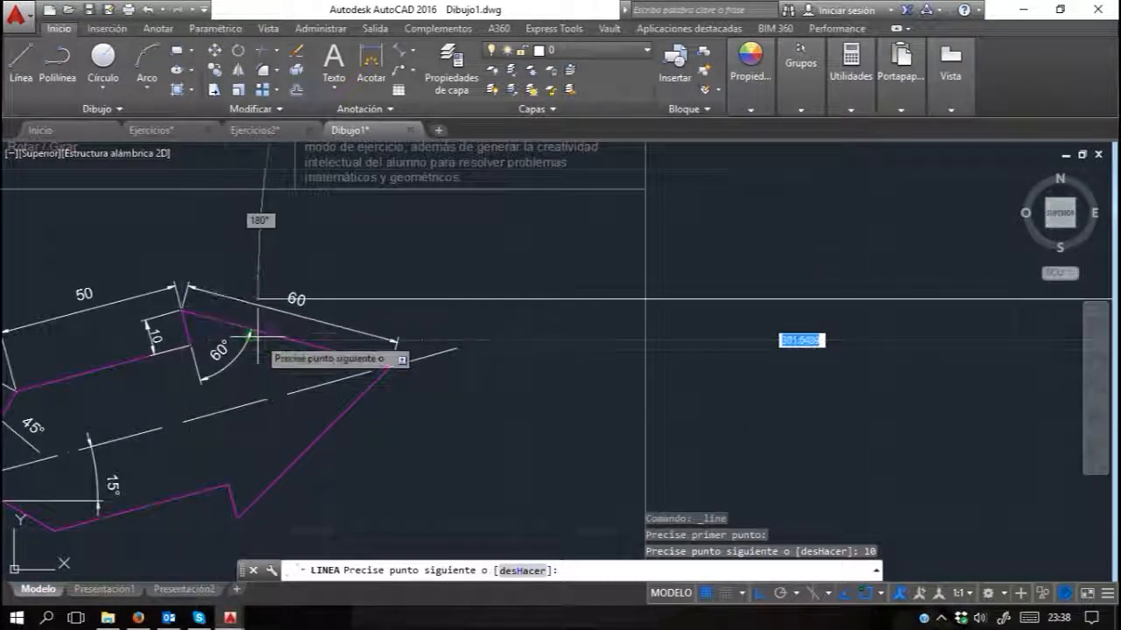
scroll(303, 329, "down", 2)
middle_click_drag(841, 349, 270, 374)
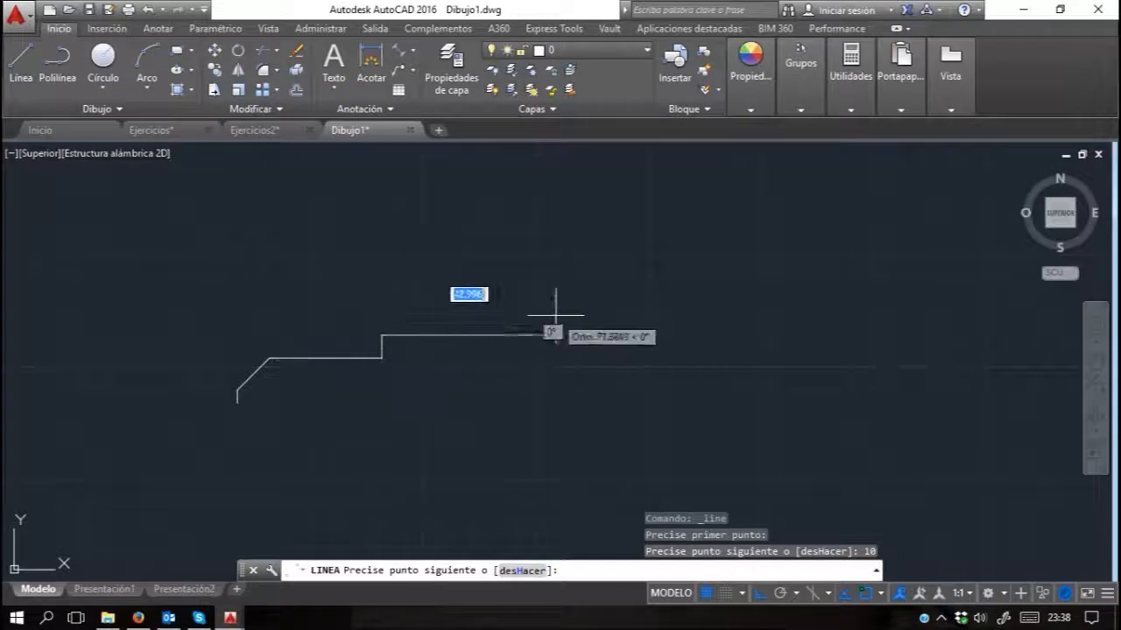
type("60")
key("Return")
key("Escape")
Step: Examine the 60° angle between the 10 and 60 edges in the reference figure and the matching corner of the new outline
middle_click_drag(568, 320, 1060, 296)
scroll(363, 312, "up", 5)
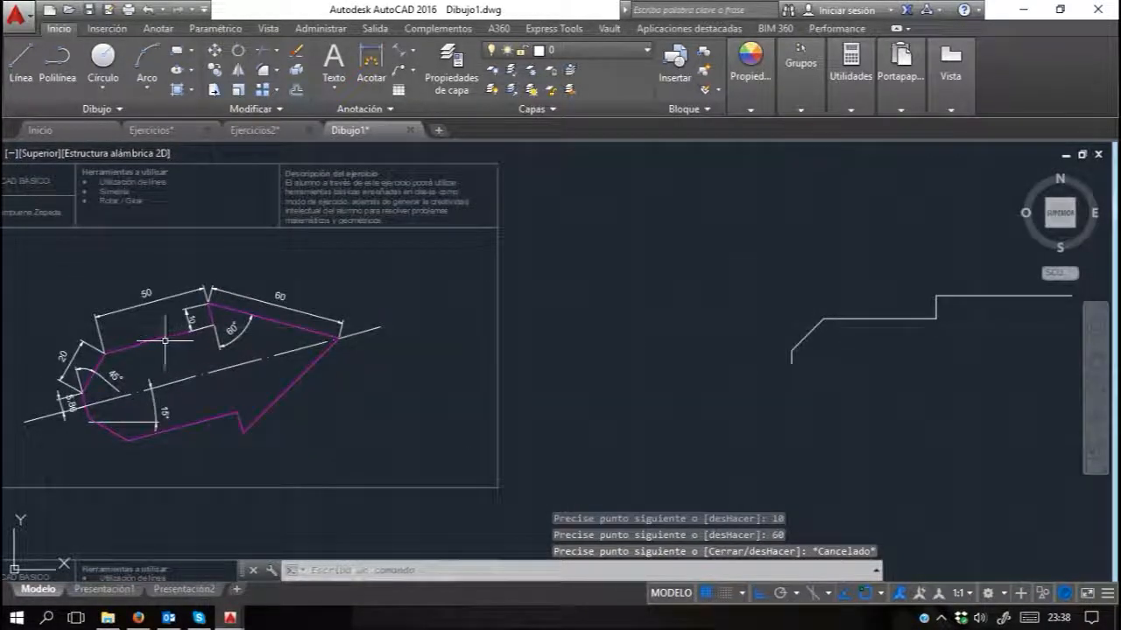
scroll(258, 322, "down", 3)
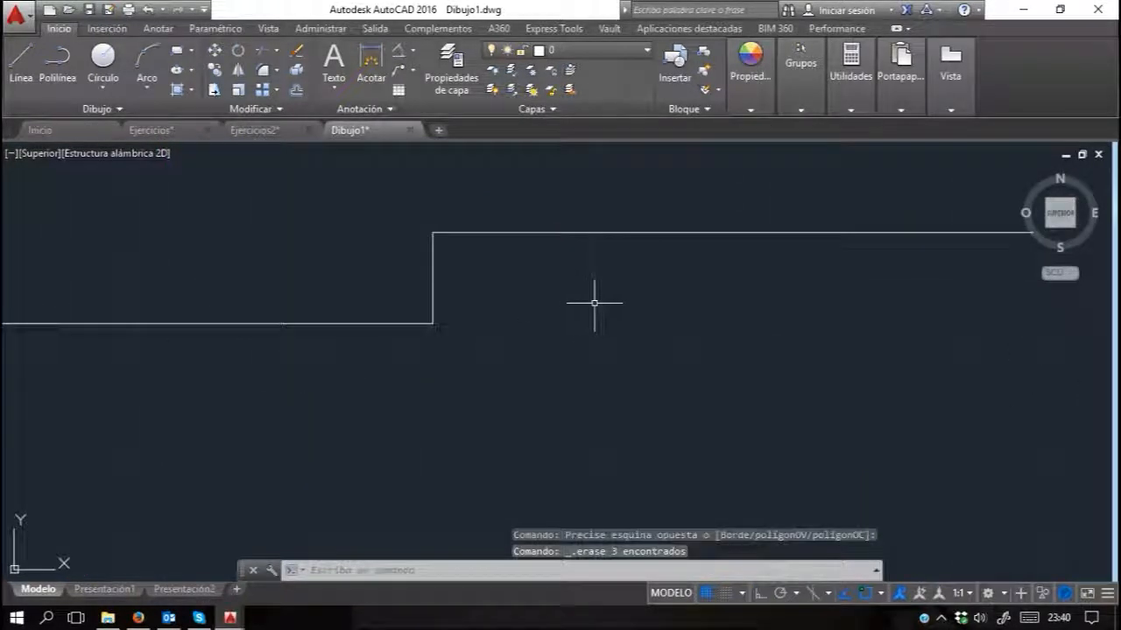
scroll(594, 303, "down", 2)
middle_click_drag(594, 303, 430, 310)
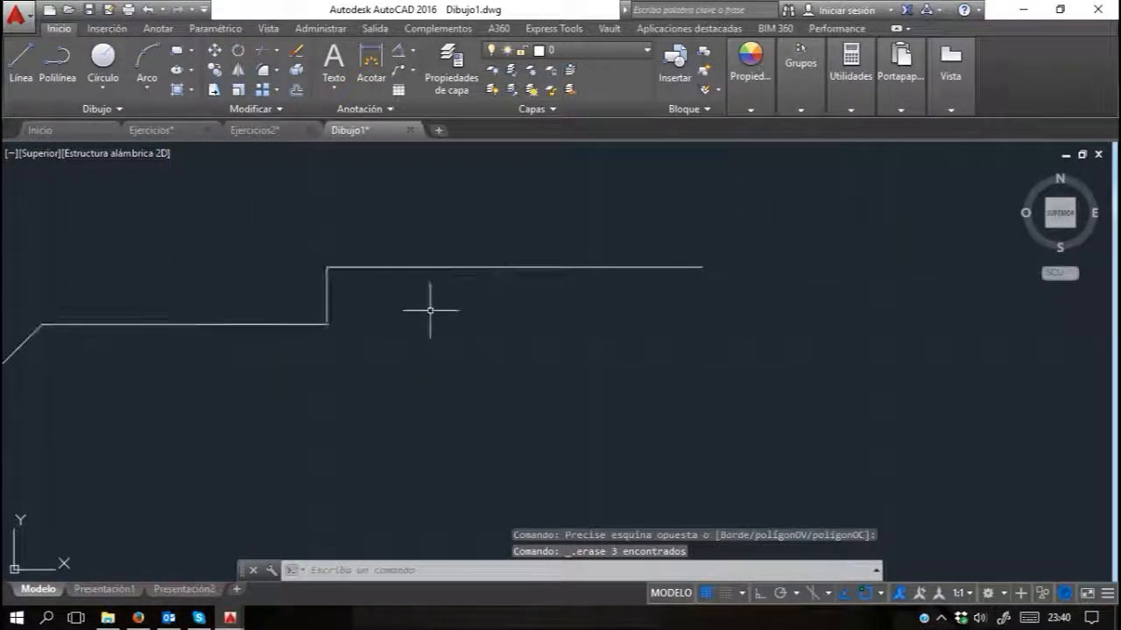
scroll(302, 289, "up", 2)
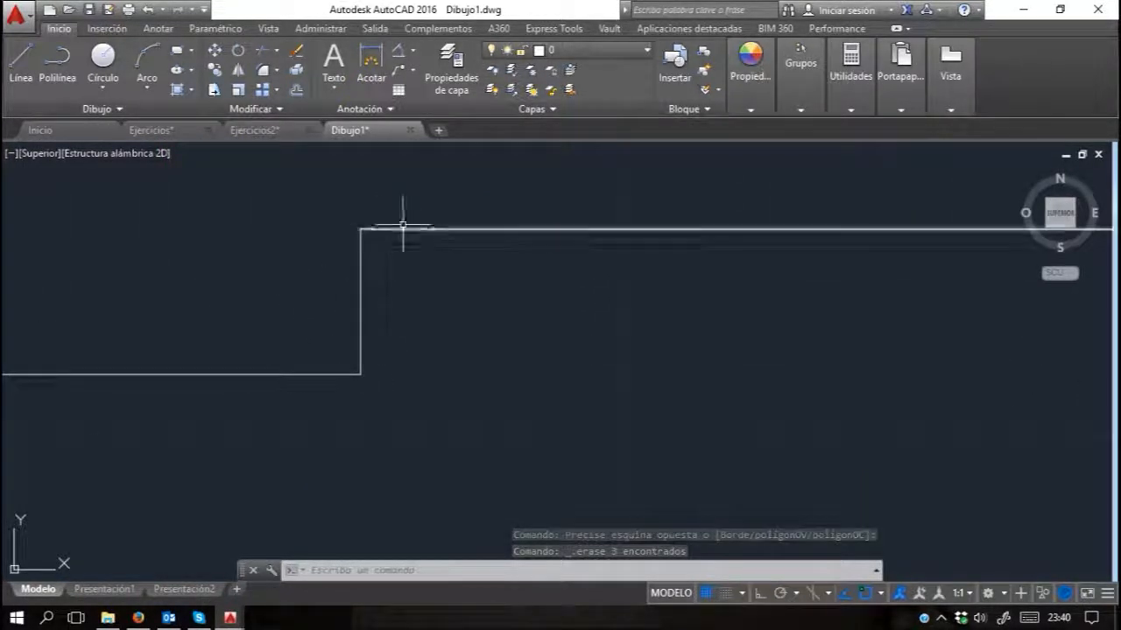
scroll(643, 245, "down", 3)
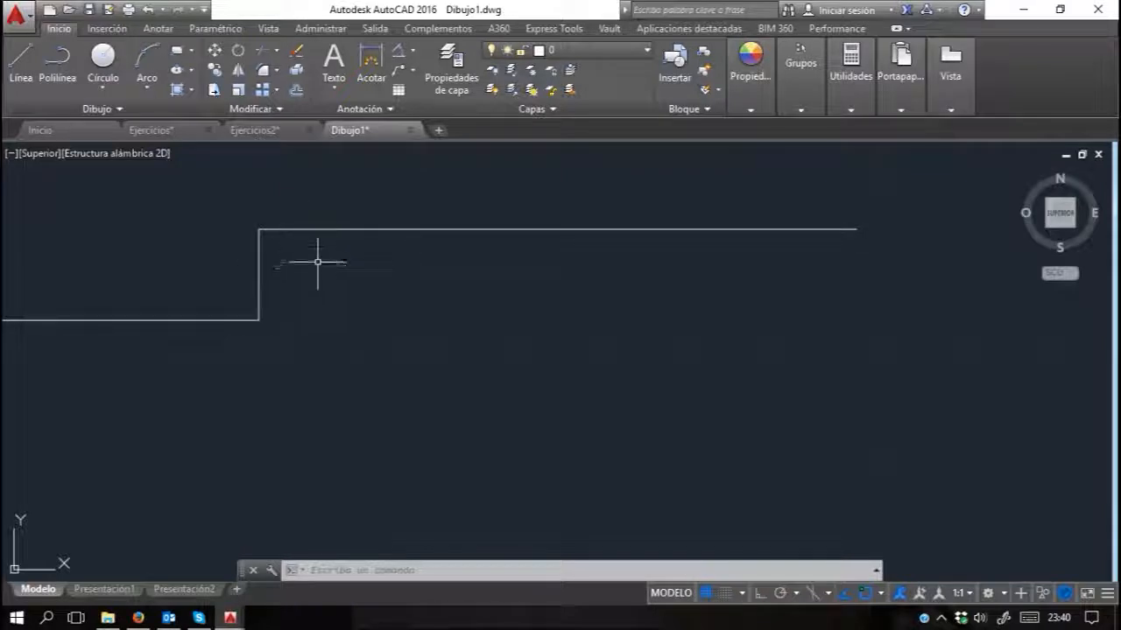
Step: Try to rotate (Gira) the 60-long horizontal line by 60° about its corner with the 10-long vertical line
left_click(240, 52)
left_click(537, 213)
left_click(482, 294)
key("Return")
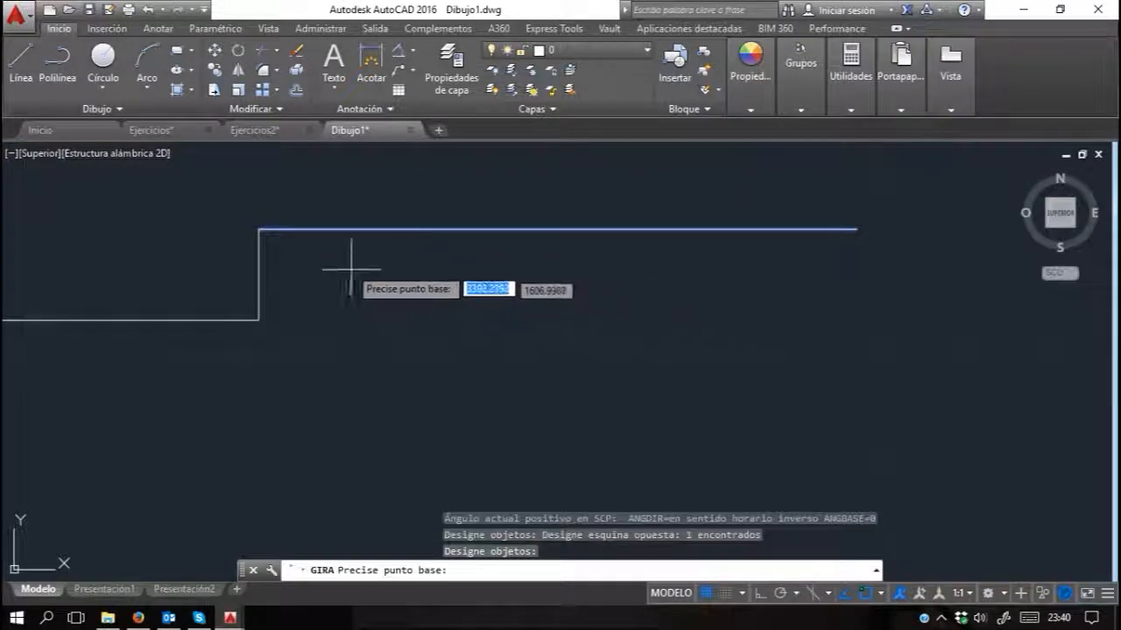
left_click(260, 230)
middle_click_drag(488, 253, 578, 418)
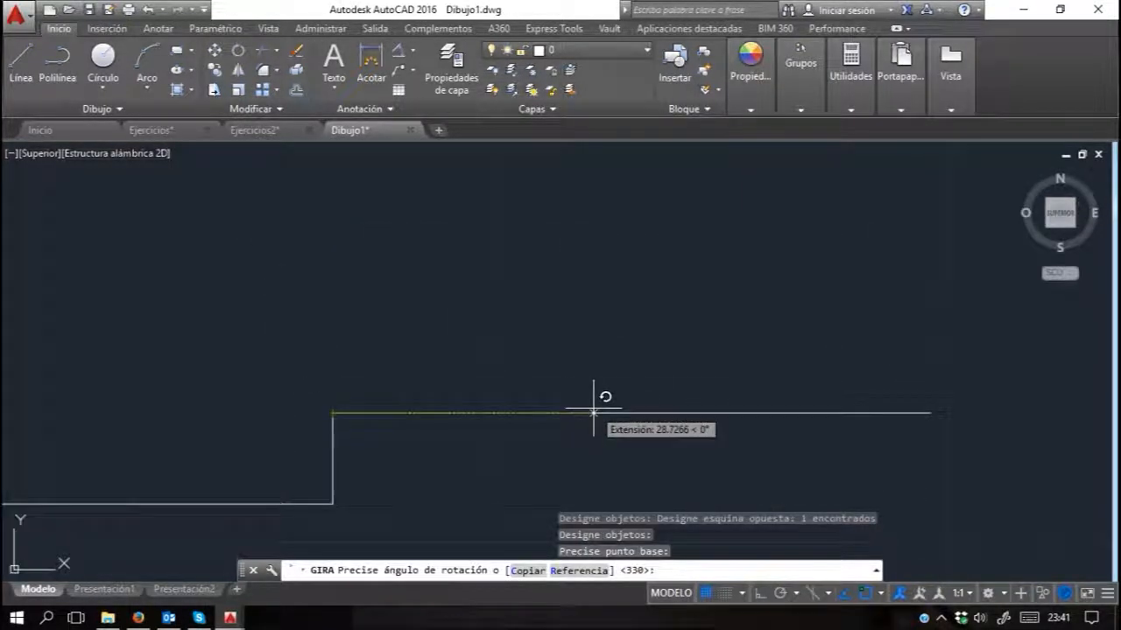
type("60")
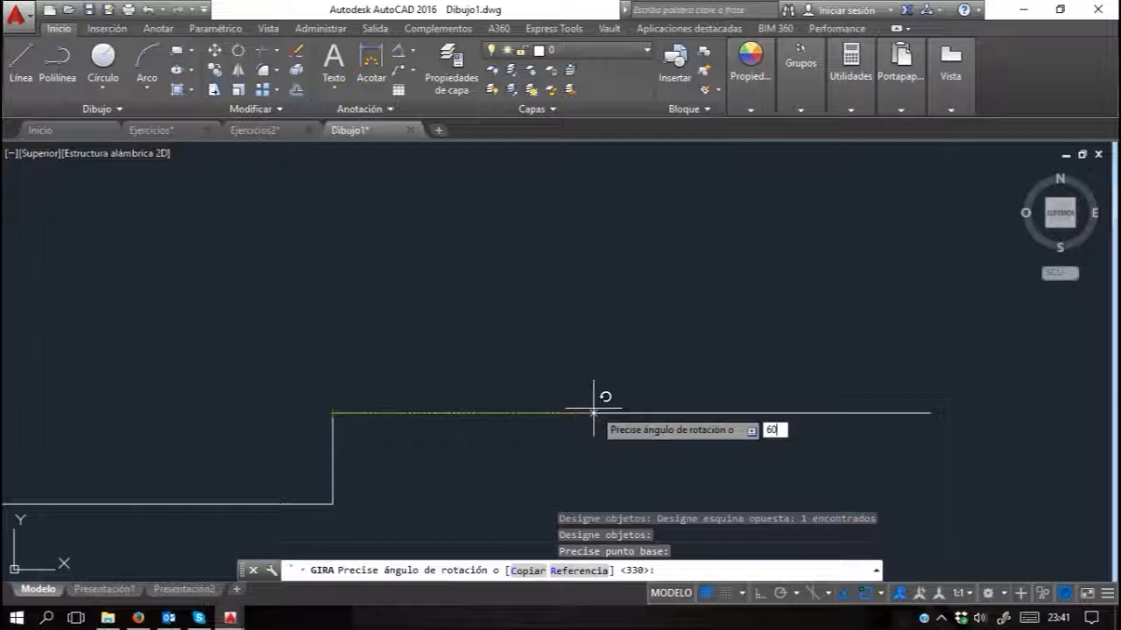
key("Return")
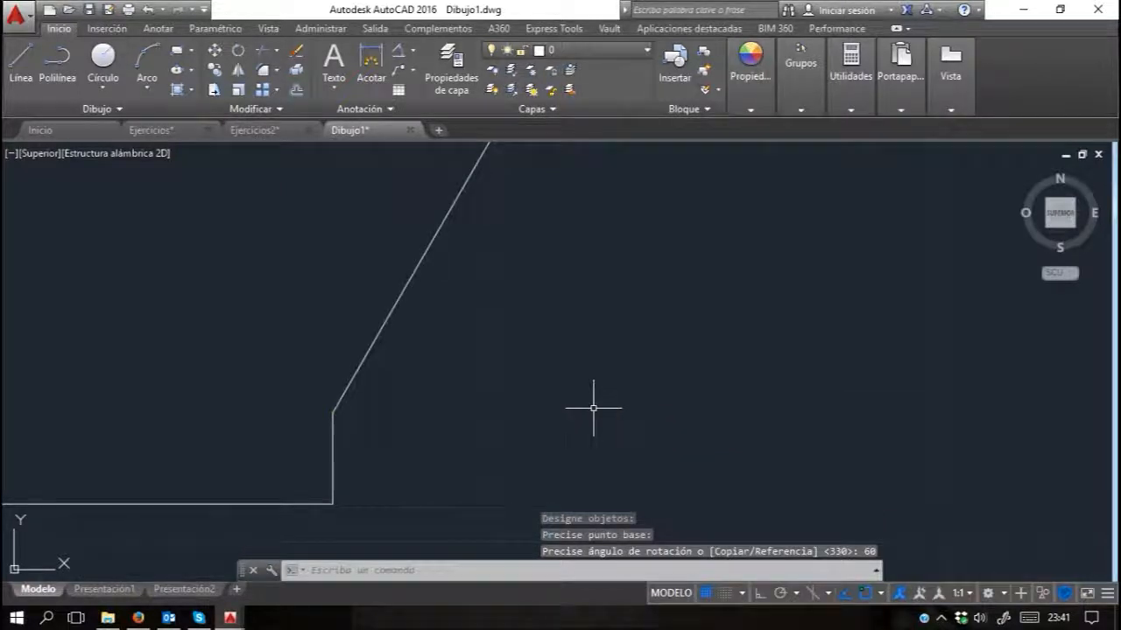
key("ctrl+z")
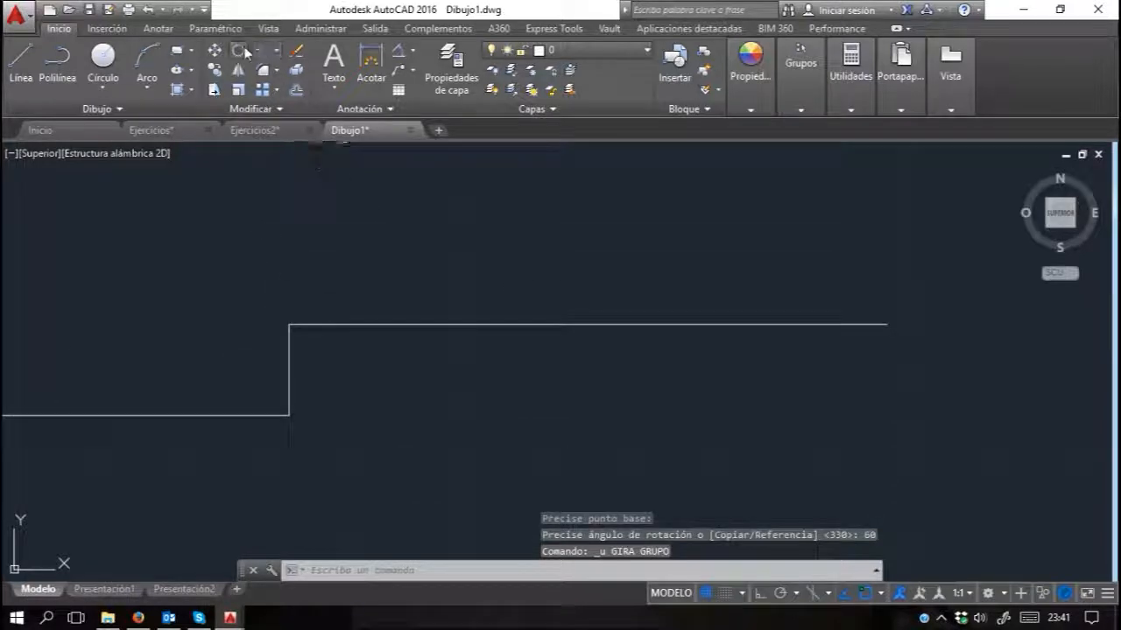
left_click(244, 52)
left_click(625, 283)
left_click(517, 400)
key("Return")
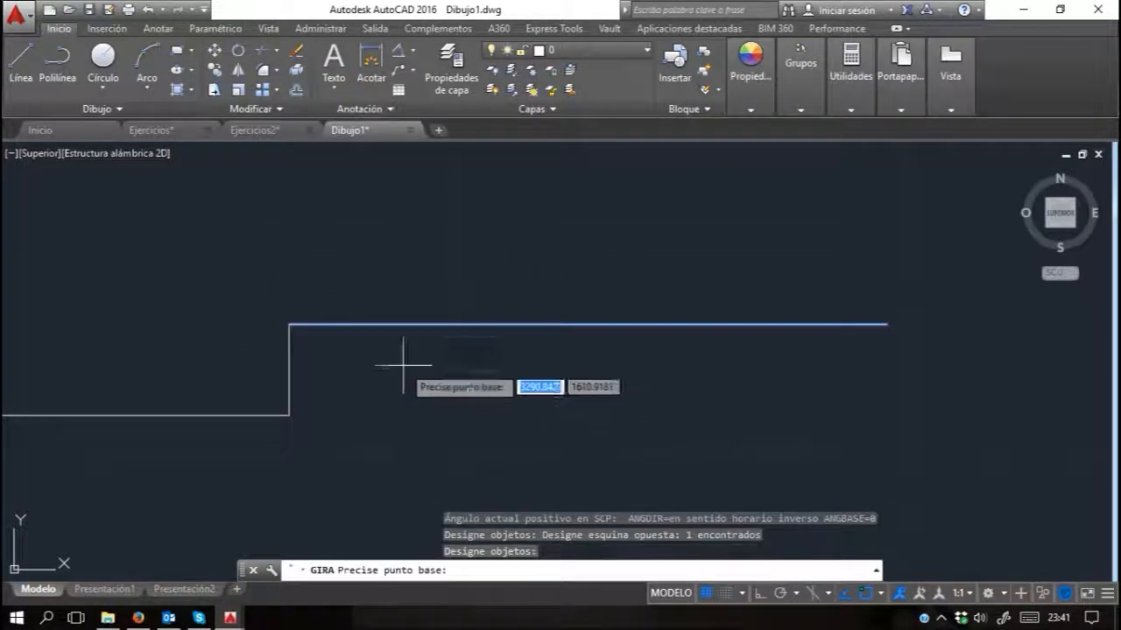
left_click(289, 324)
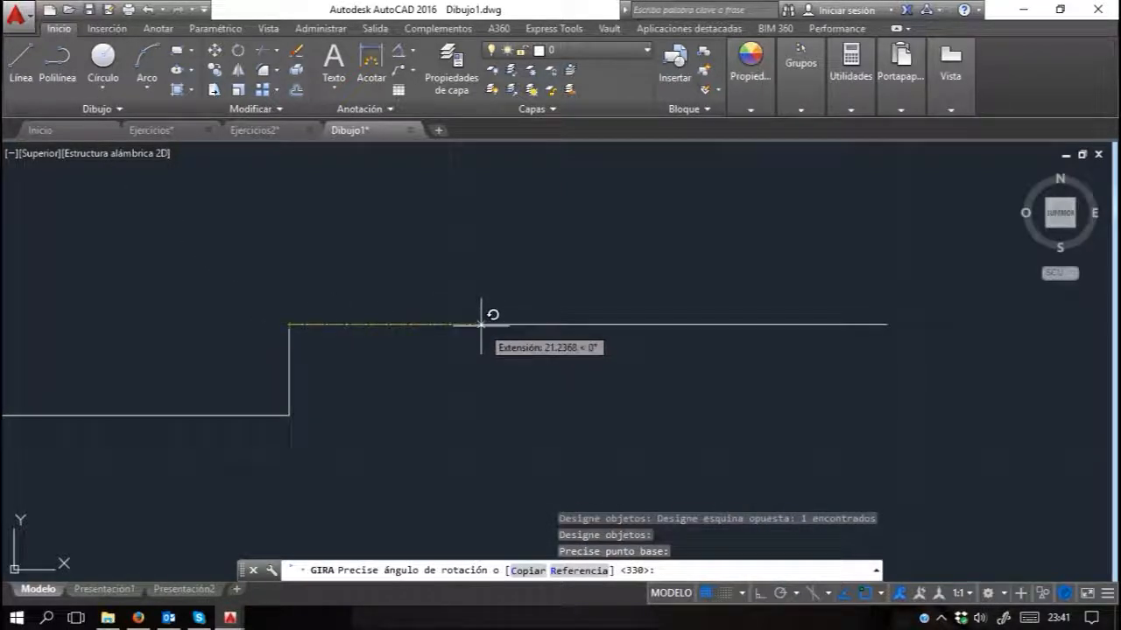
key("F8")
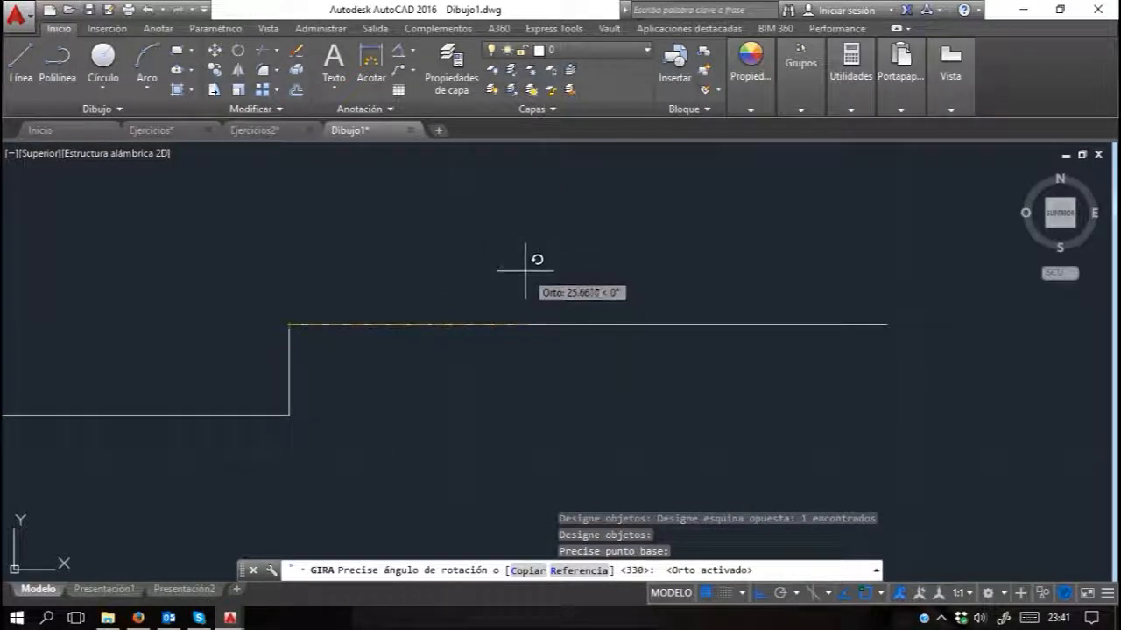
key("F8")
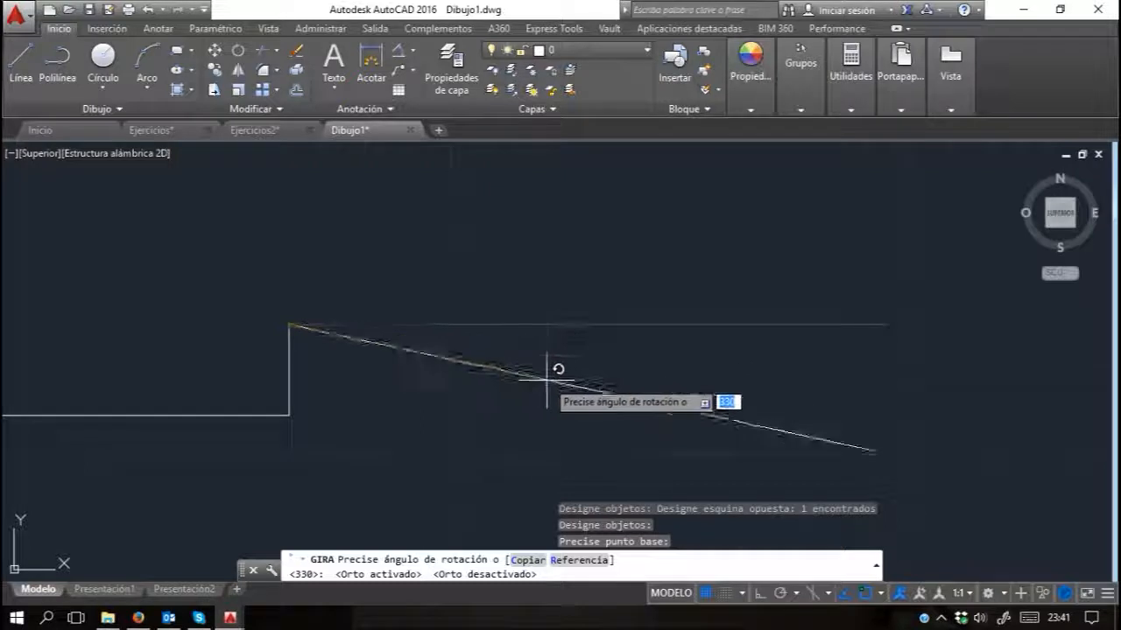
key("Escape")
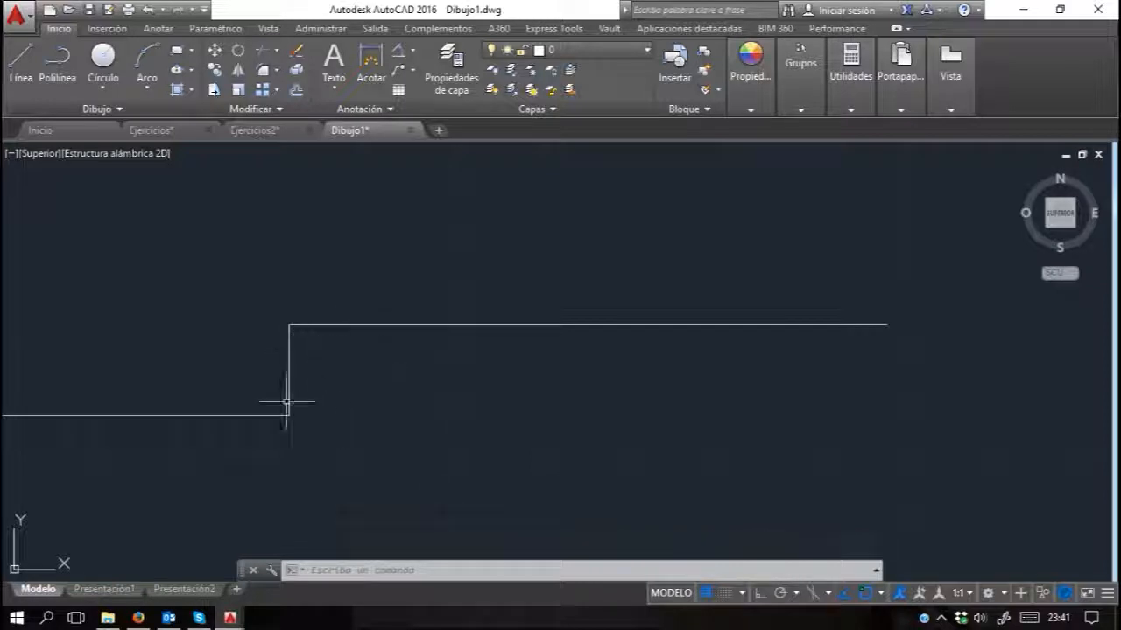
Step: Sketch a temporary sloping line downward from the corner of the 10 and 60 lines to illustrate the angle, and erase it
left_click(21, 66)
left_click(289, 325)
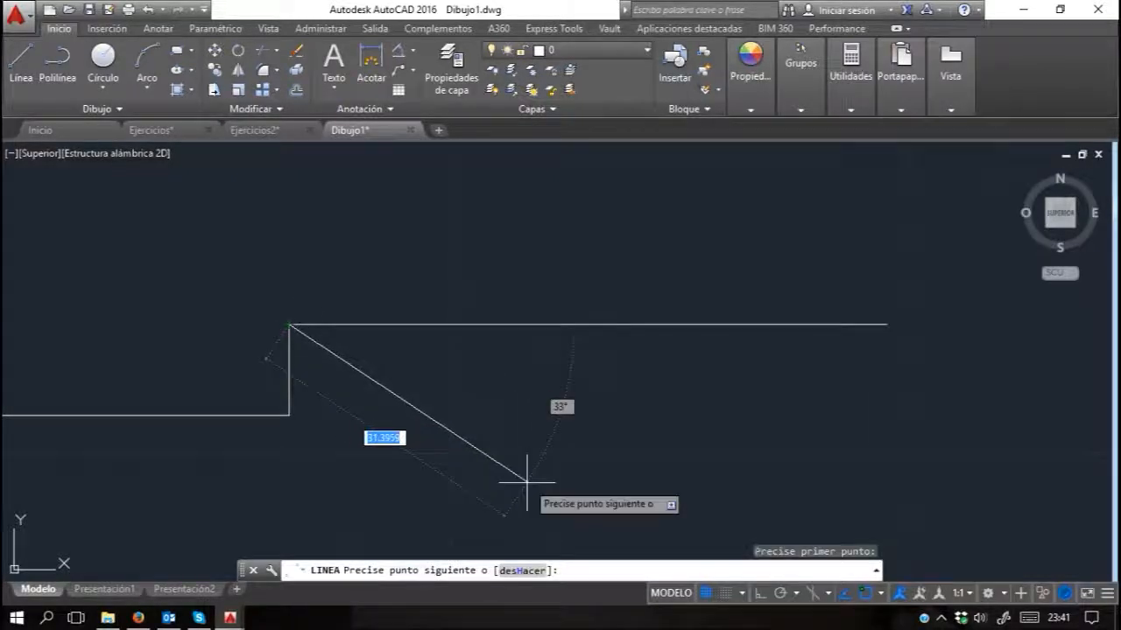
left_click(580, 517)
key("Escape")
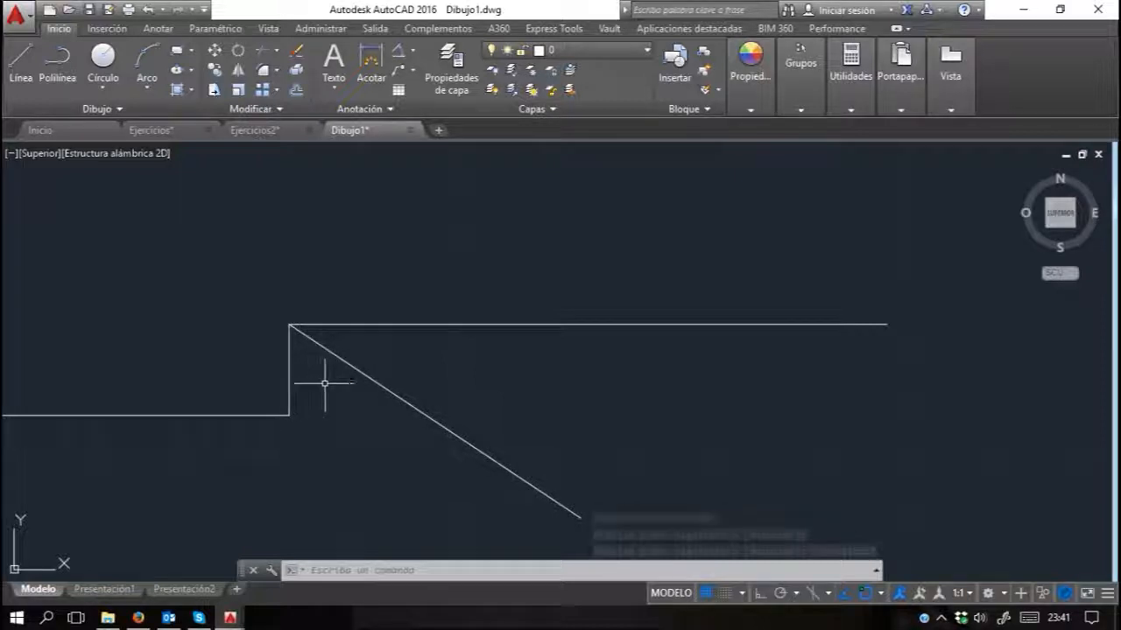
left_click(375, 365)
left_click(342, 421)
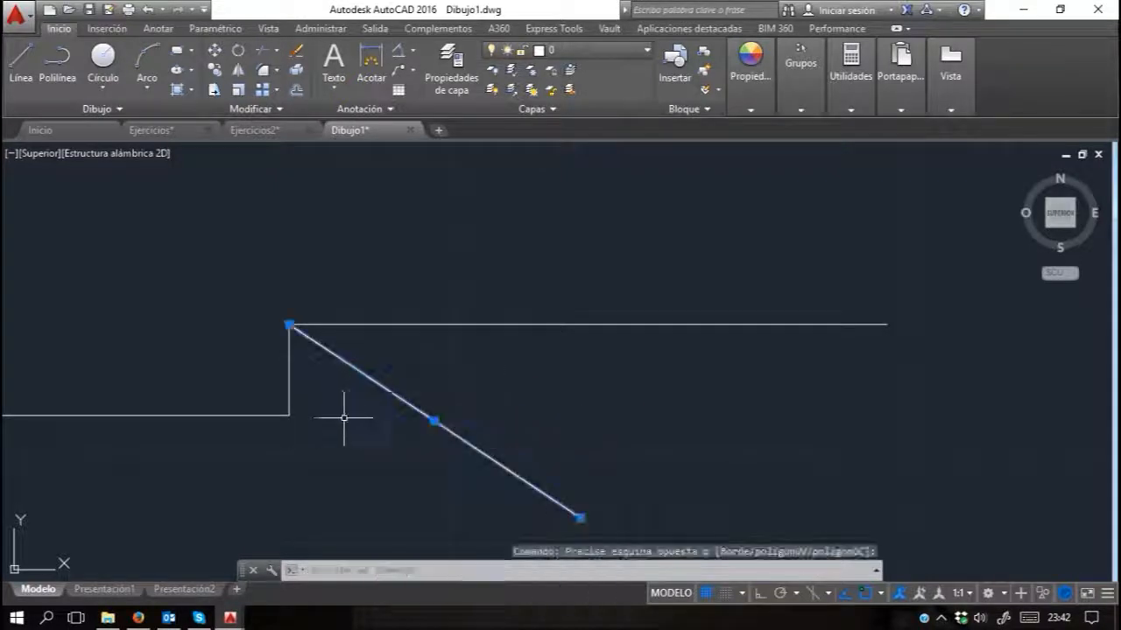
key("Delete")
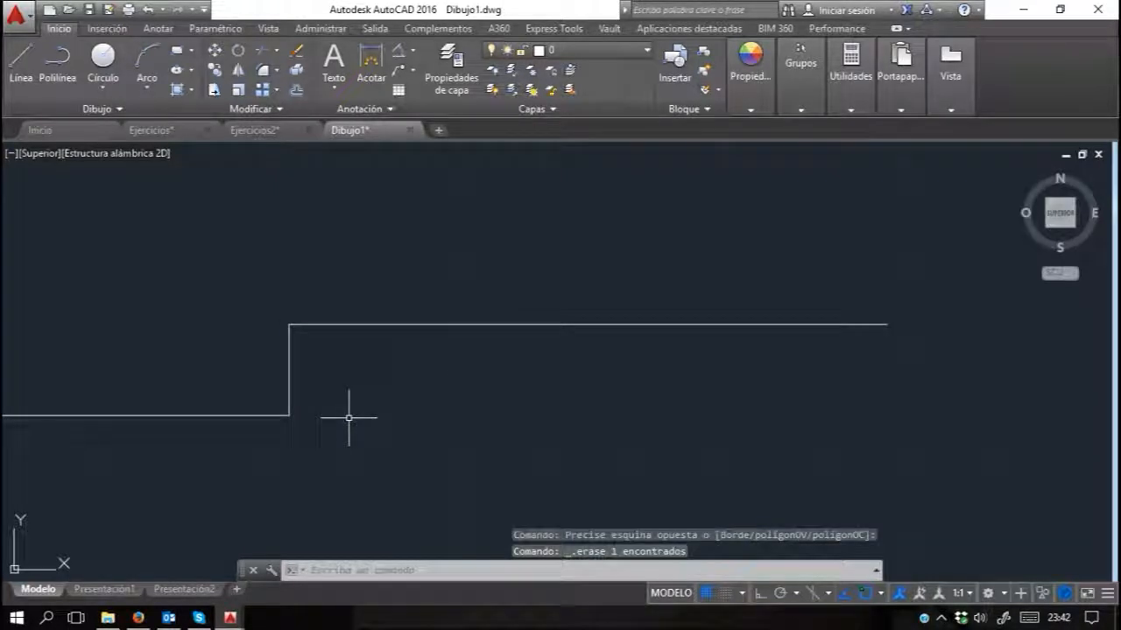
Step: Rotate (Gira) the 60-long horizontal line by -30° about its corner with the 10-long vertical line
left_click(238, 49)
left_click(493, 271)
left_click(476, 415)
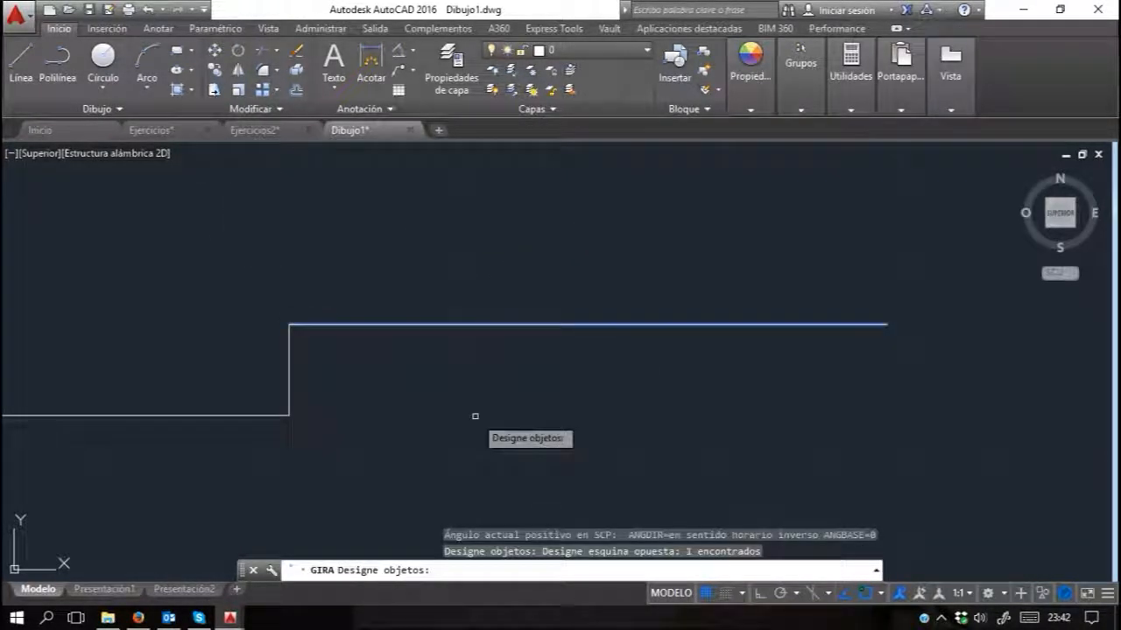
key("Return")
left_click(289, 325)
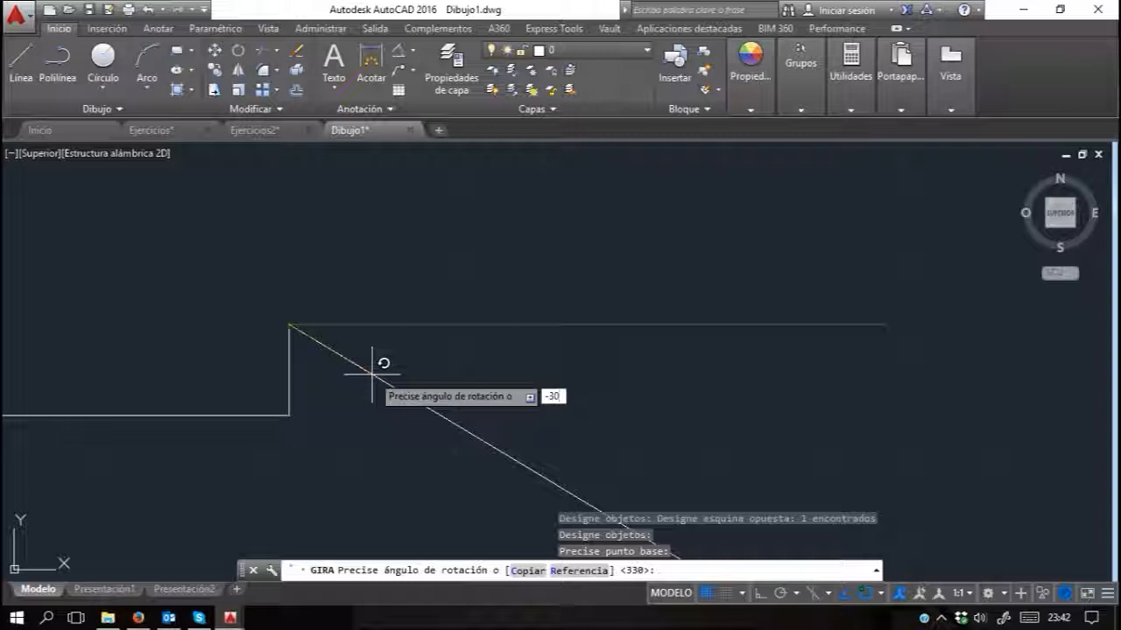
key("Return")
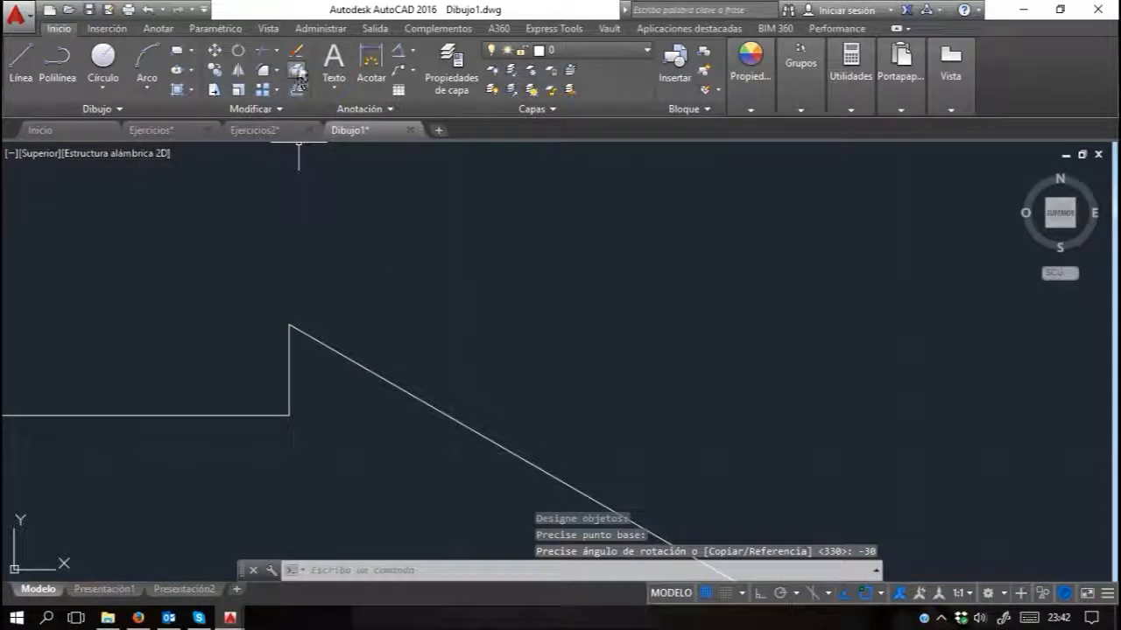
Step: Dimension the angle between the 10-long vertical line and the rotated sloping line with an angular dimension
left_click(411, 51)
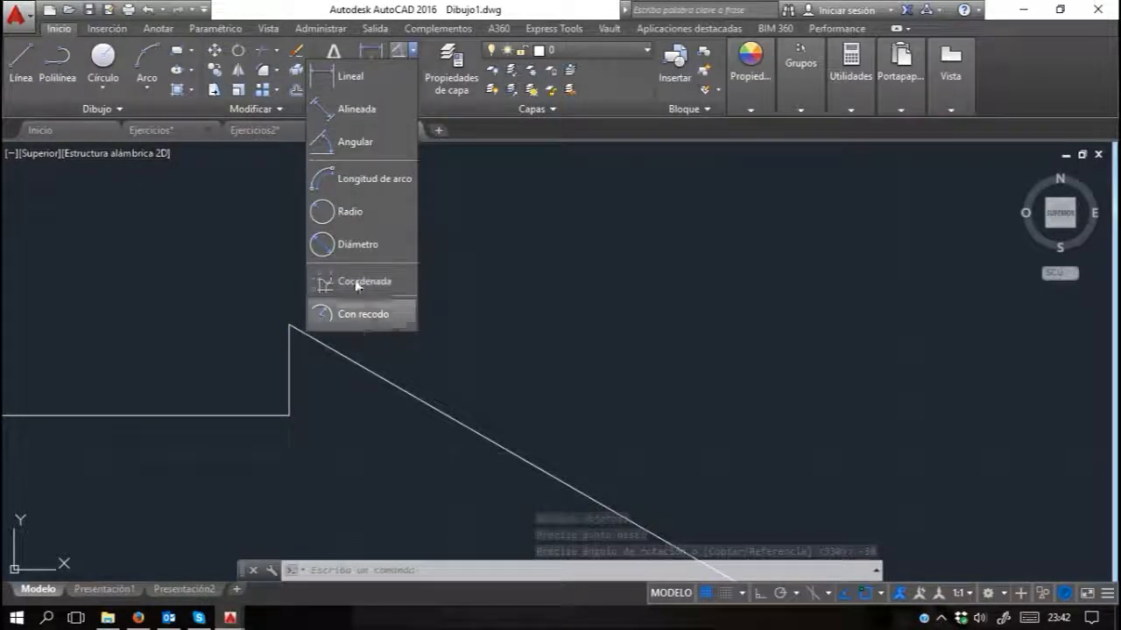
left_click(357, 140)
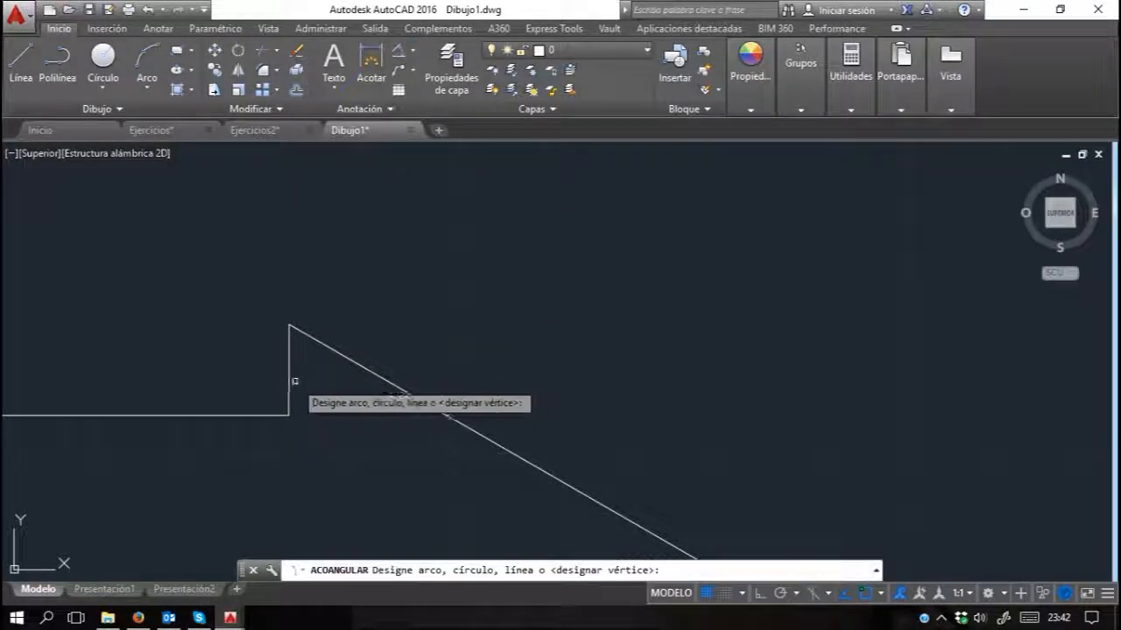
left_click(288, 380)
left_click(350, 360)
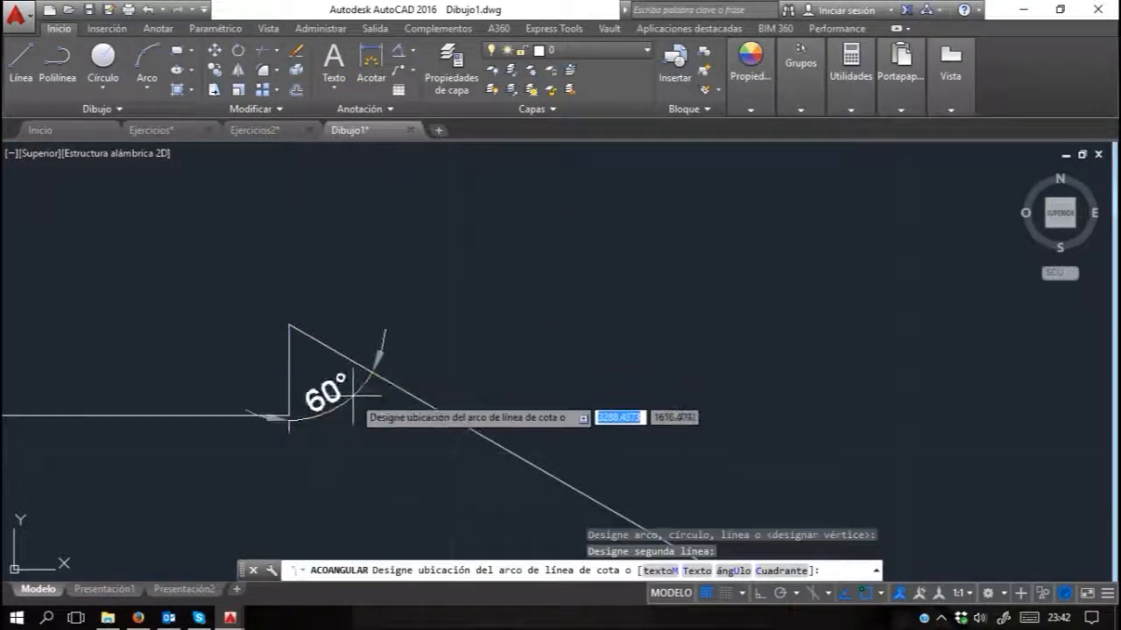
left_click(372, 475)
Step: Erase the angular dimension and undo the -30° rotation of the long line
left_click(427, 471)
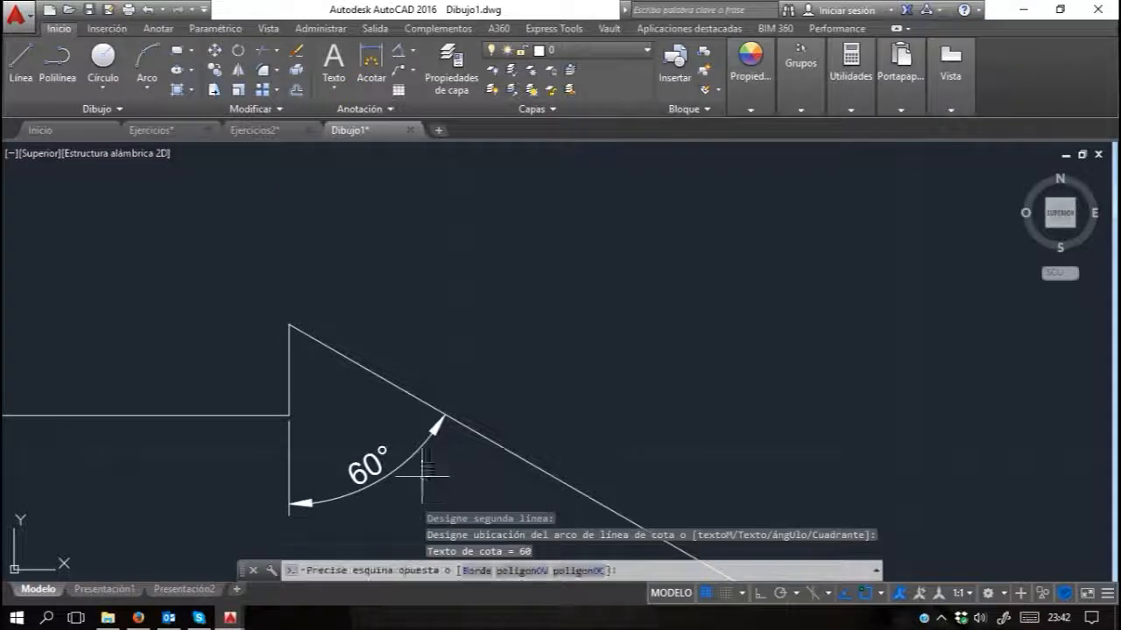
key("Delete")
key("ctrl+z")
key("ctrl+z")
key("ctrl+z")
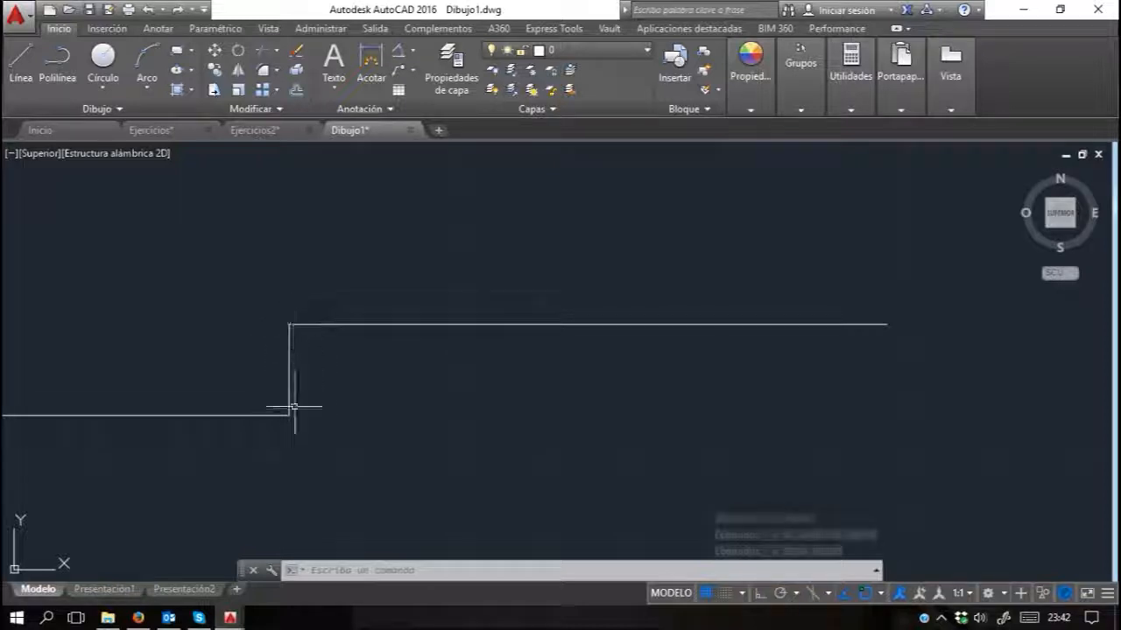
left_click(234, 55)
left_click(537, 231)
left_click(467, 426)
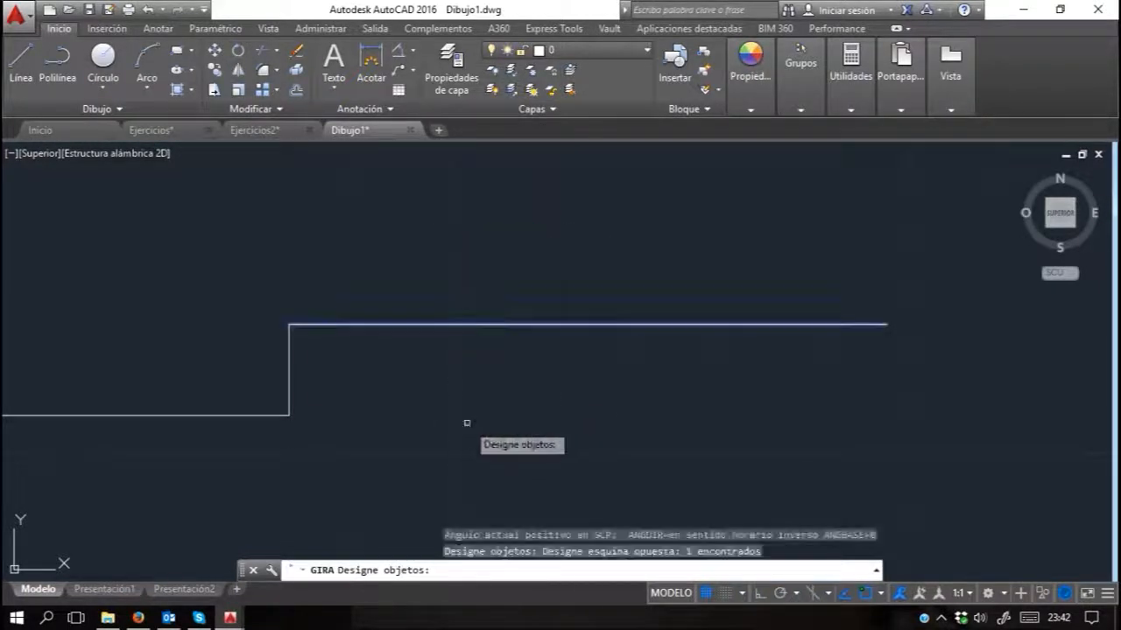
key("Return")
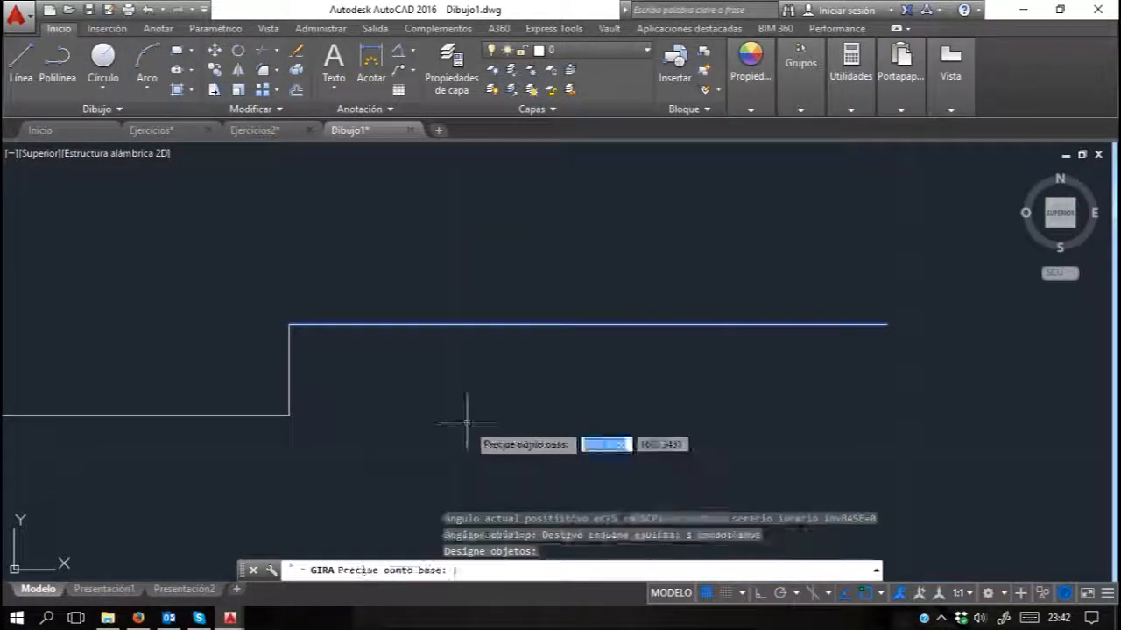
left_click(289, 325)
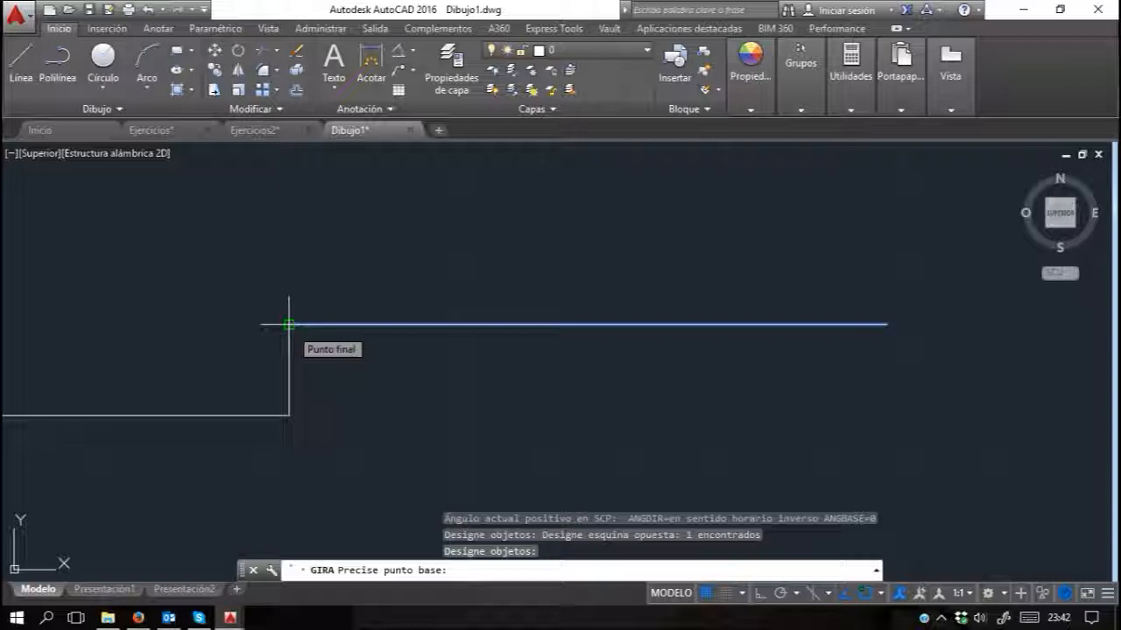
key("Escape")
key("Escape")
key("Escape")
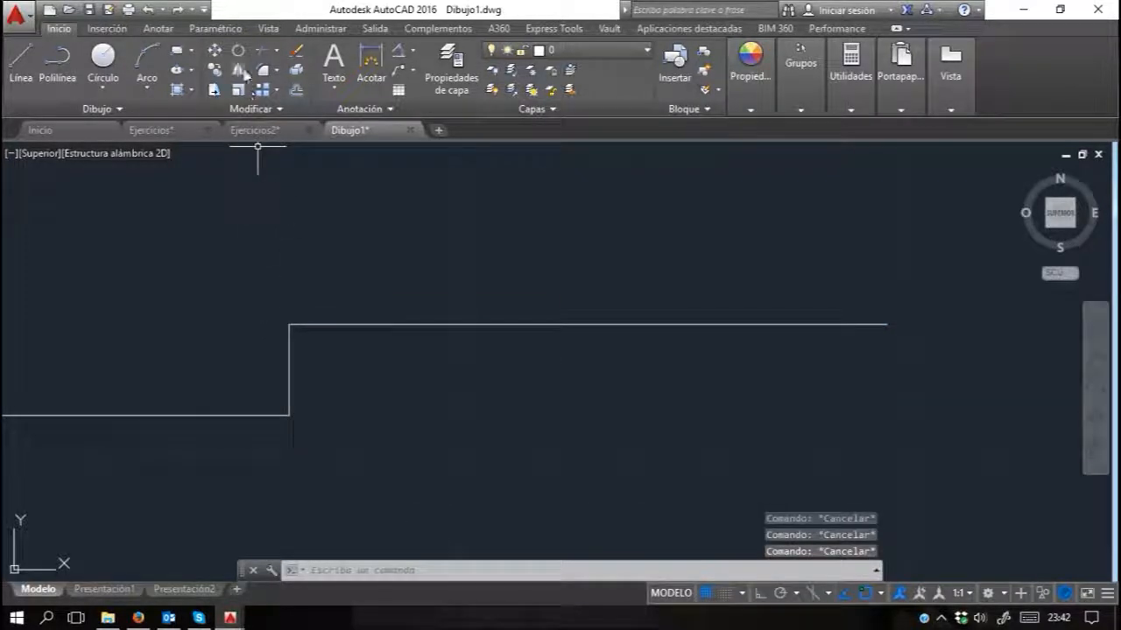
Step: Rotate (Gira) the long horizontal line about its corner using Referencia along the 10-long vertical line from bottom to top, with new angle 60
left_click(238, 55)
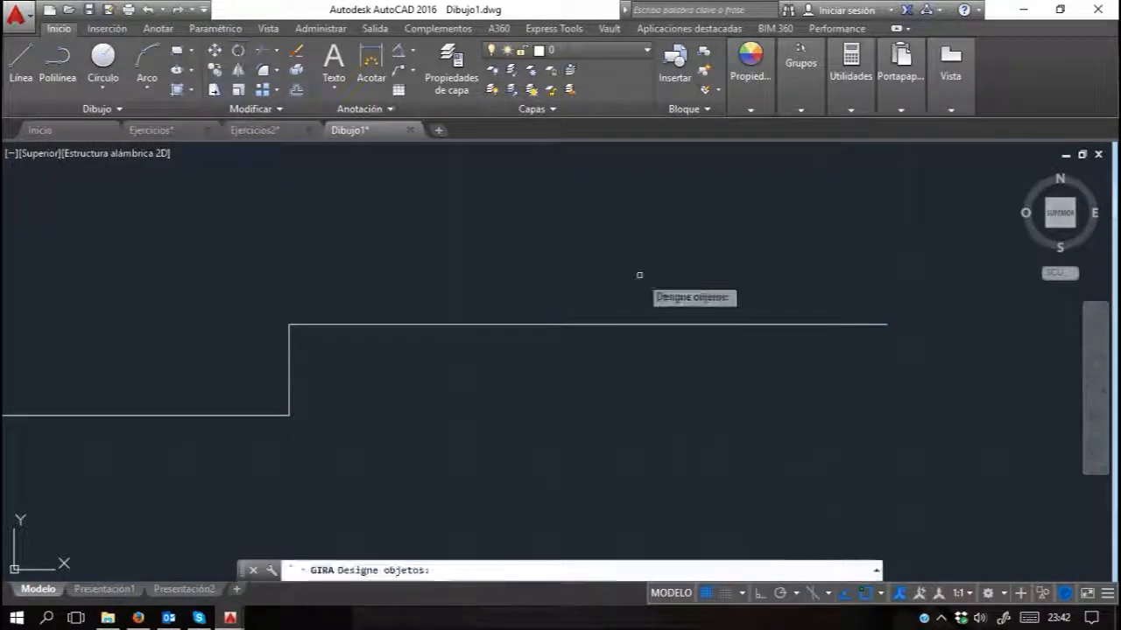
left_click(639, 278)
left_click(560, 393)
key("Return")
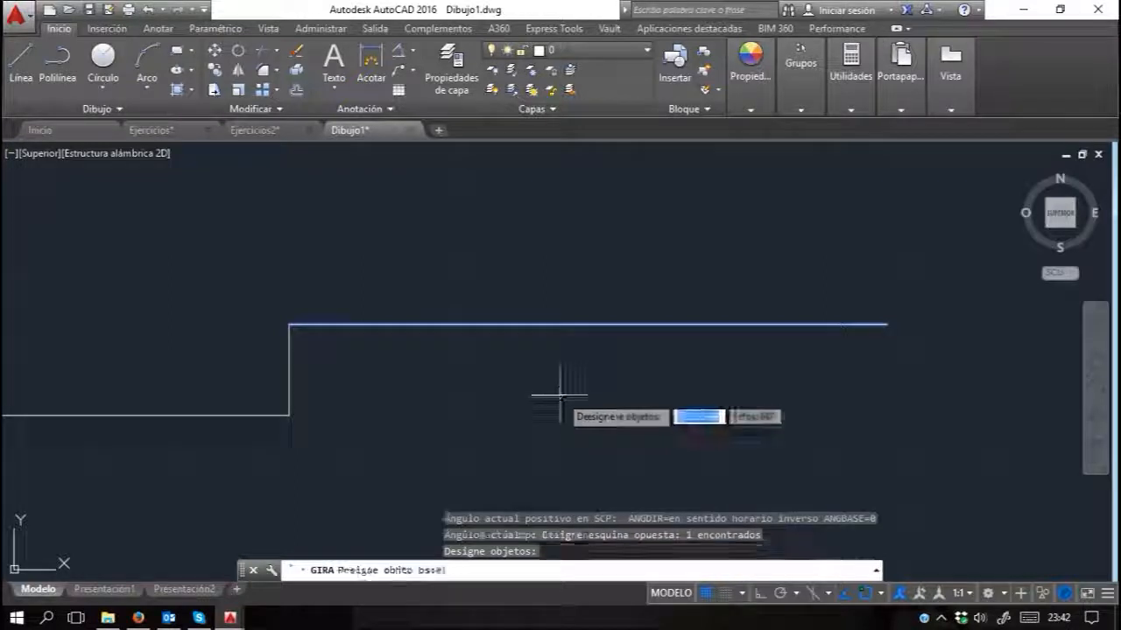
left_click(288, 325)
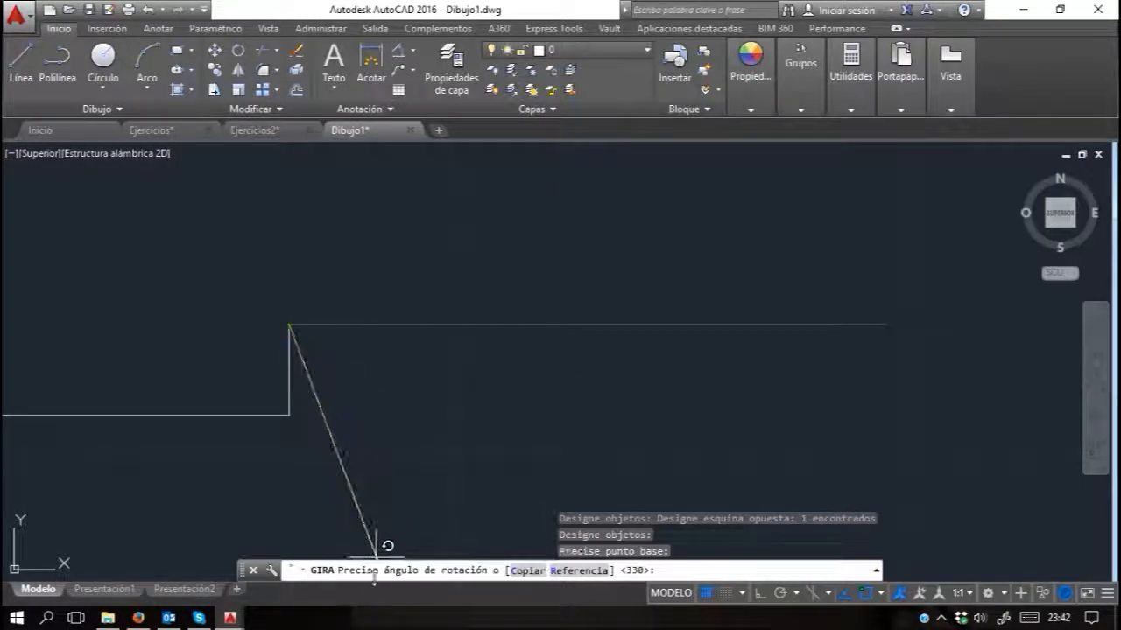
left_click(570, 576)
left_click(289, 415)
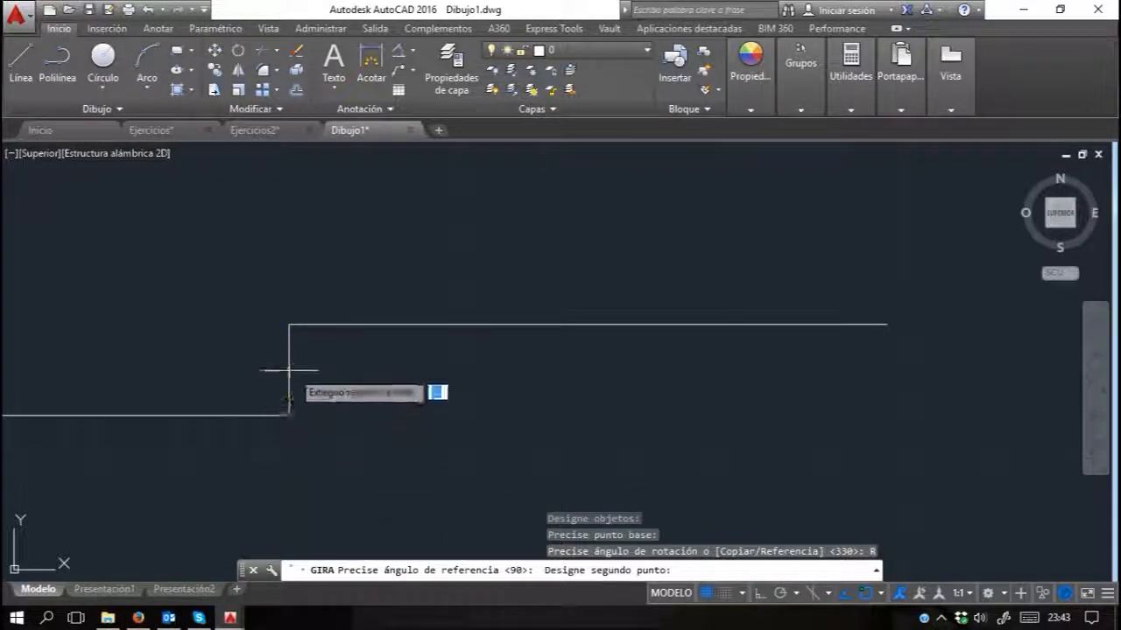
left_click(289, 325)
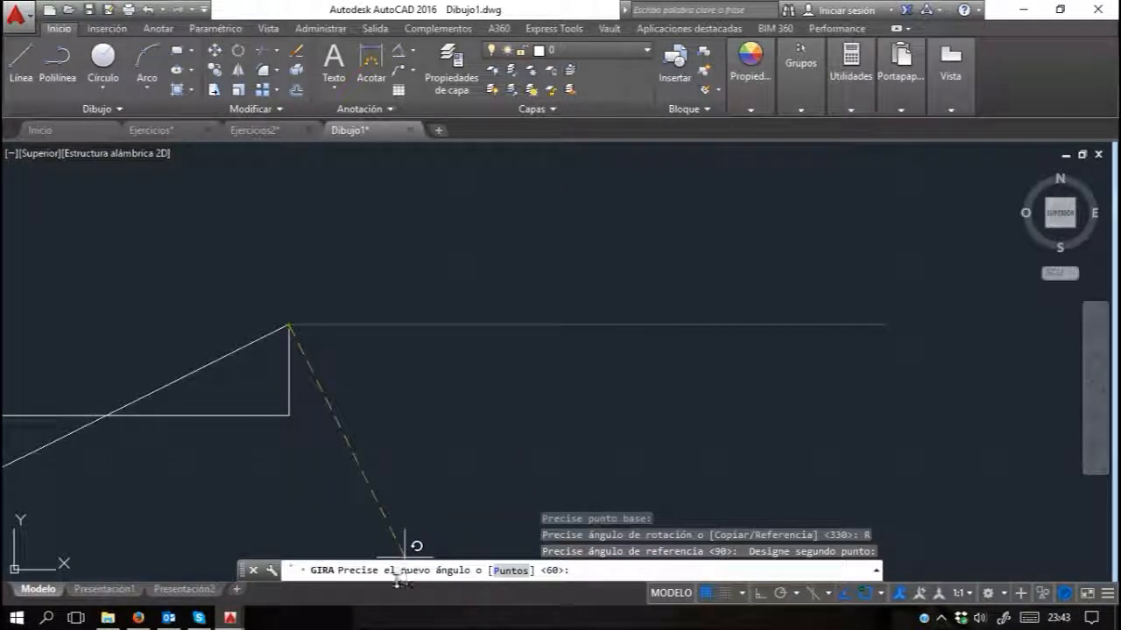
type("6")
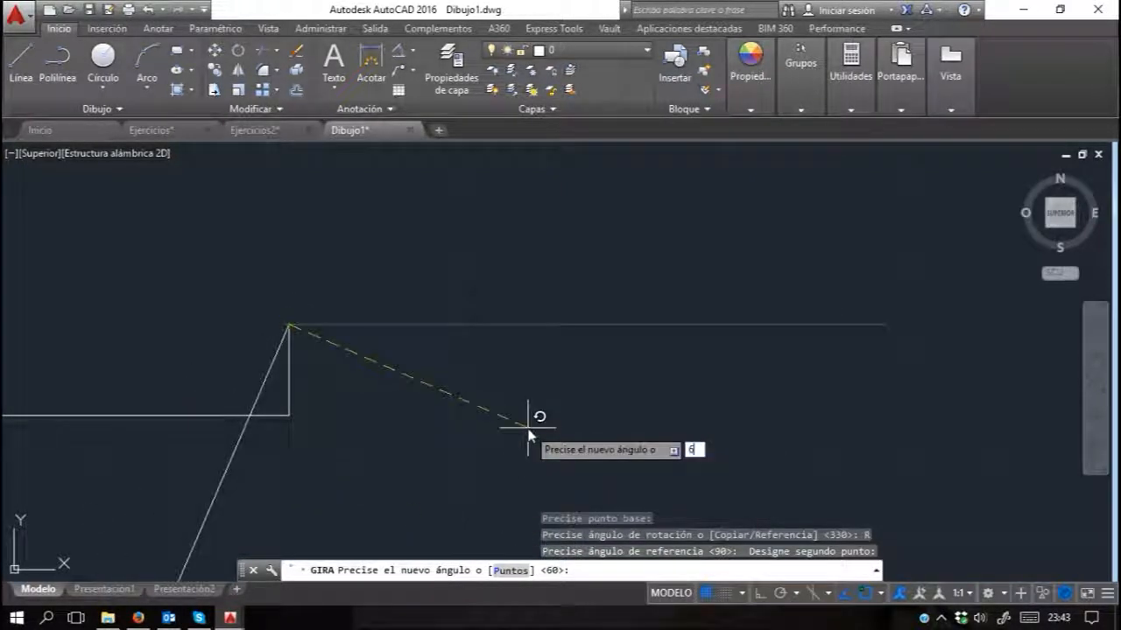
type("0")
key("Return")
Step: Draw a closing line from the lower end of the short left vertical edge to the sloping line's end, and erase it
middle_click_drag(434, 394, 545, 370)
middle_click_drag(515, 431, 520, 365)
type("l")
key("Return")
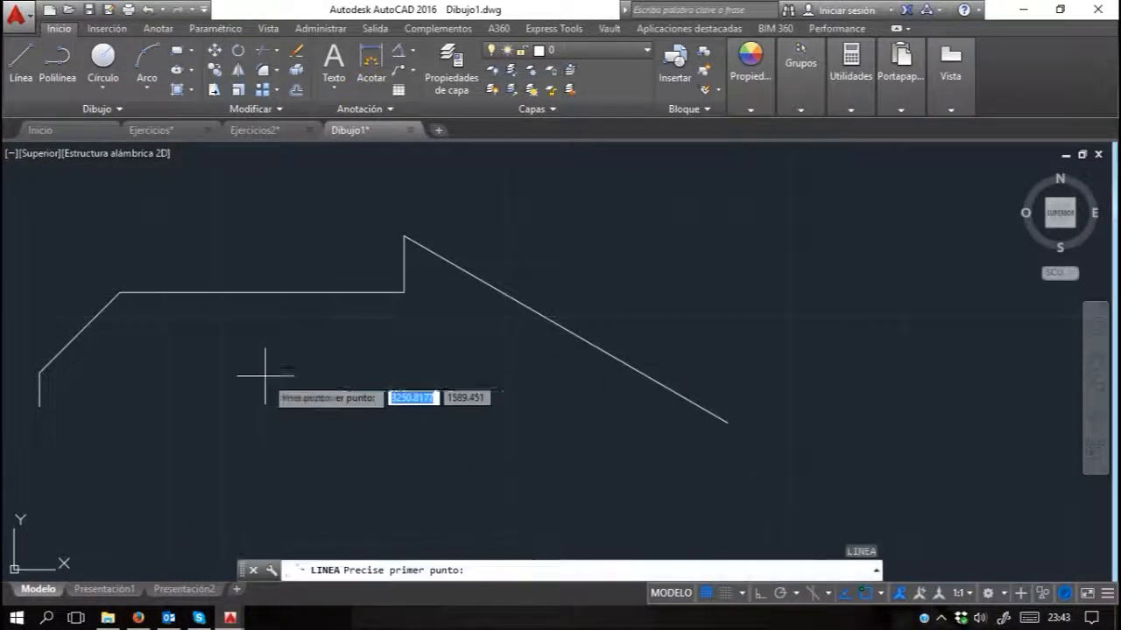
left_click(40, 406)
left_click(726, 423)
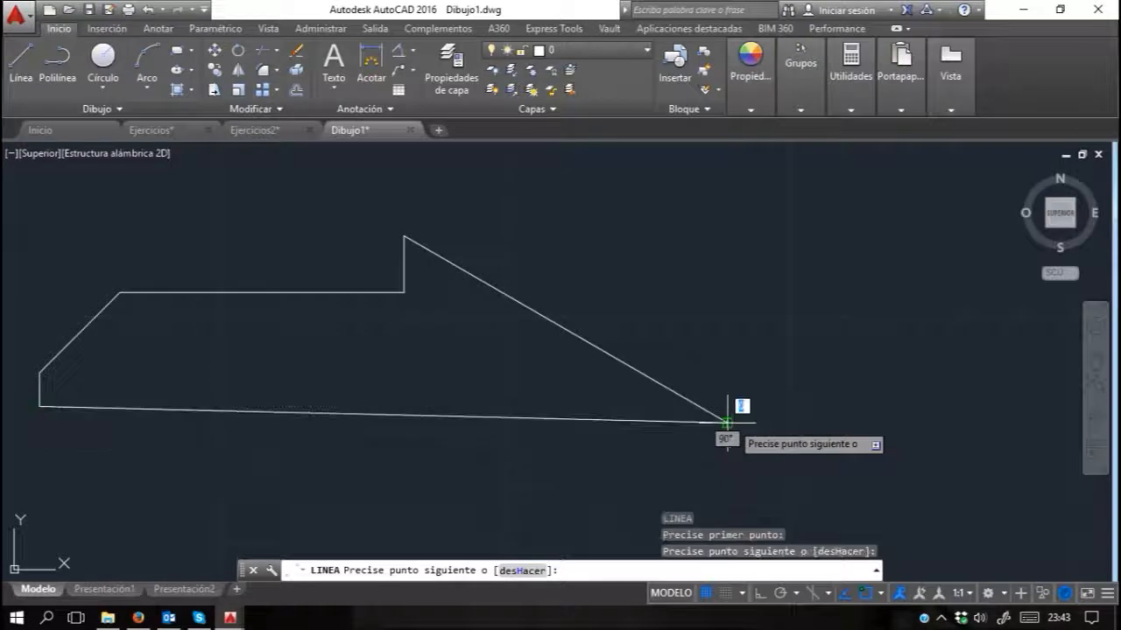
key("Escape")
scroll(500, 429, "up", 5)
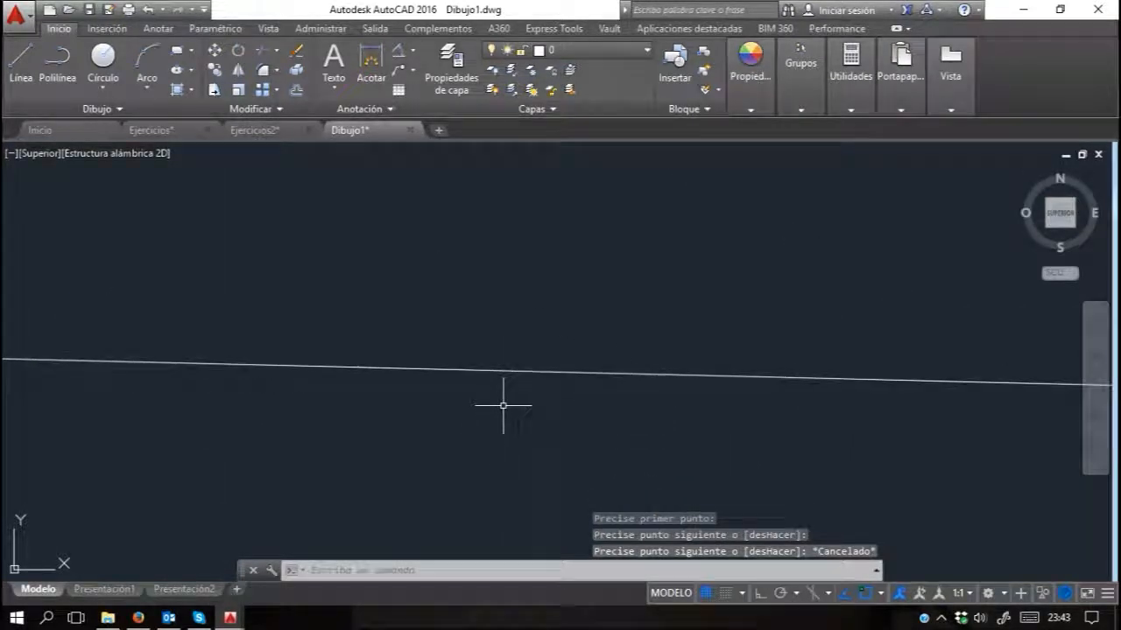
scroll(503, 405, "down", 5)
left_click(460, 371)
left_click(435, 430)
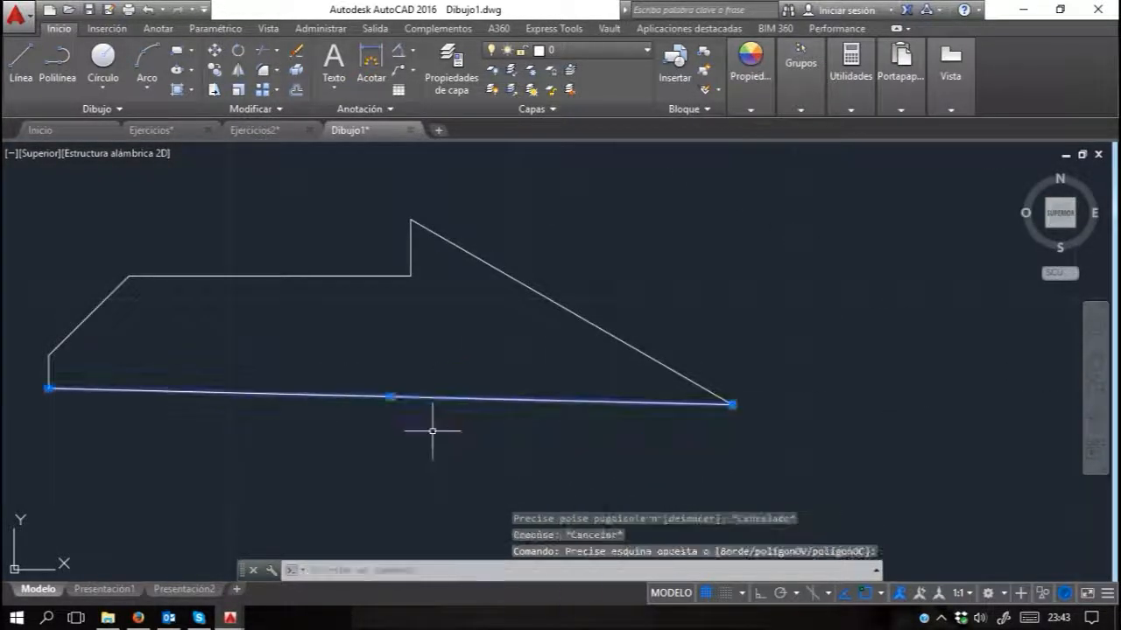
key("Delete")
Step: With Ortho on, draw a horizontal line from the lower end of the short left vertical edge to beyond the sloping line
left_click(21, 63)
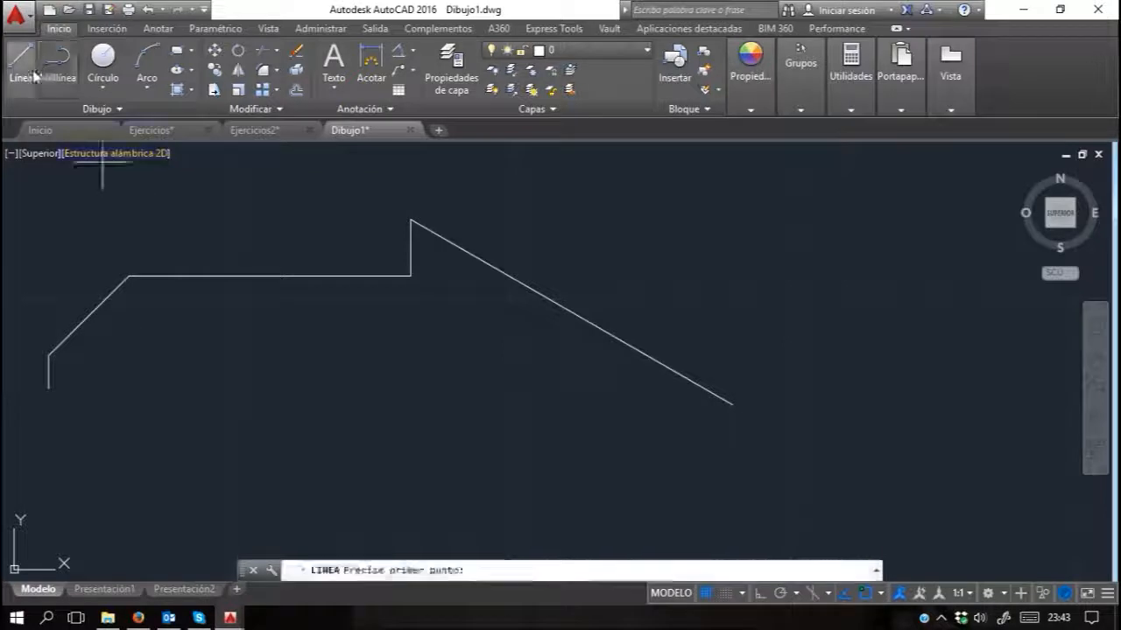
left_click(48, 387)
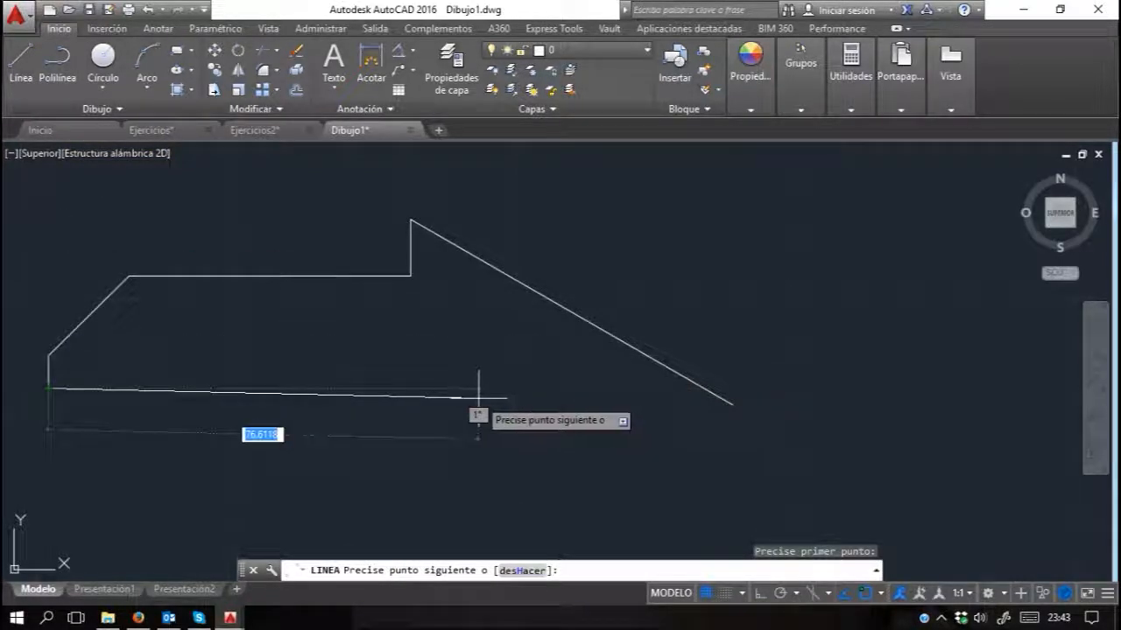
key("F8")
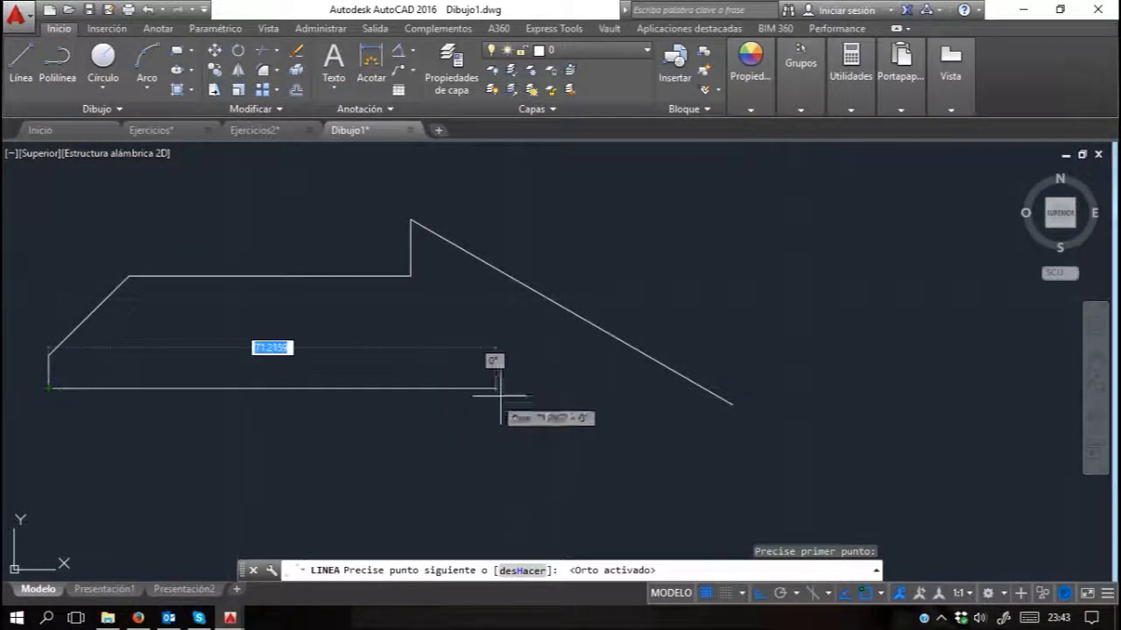
left_click(798, 376)
key("Escape")
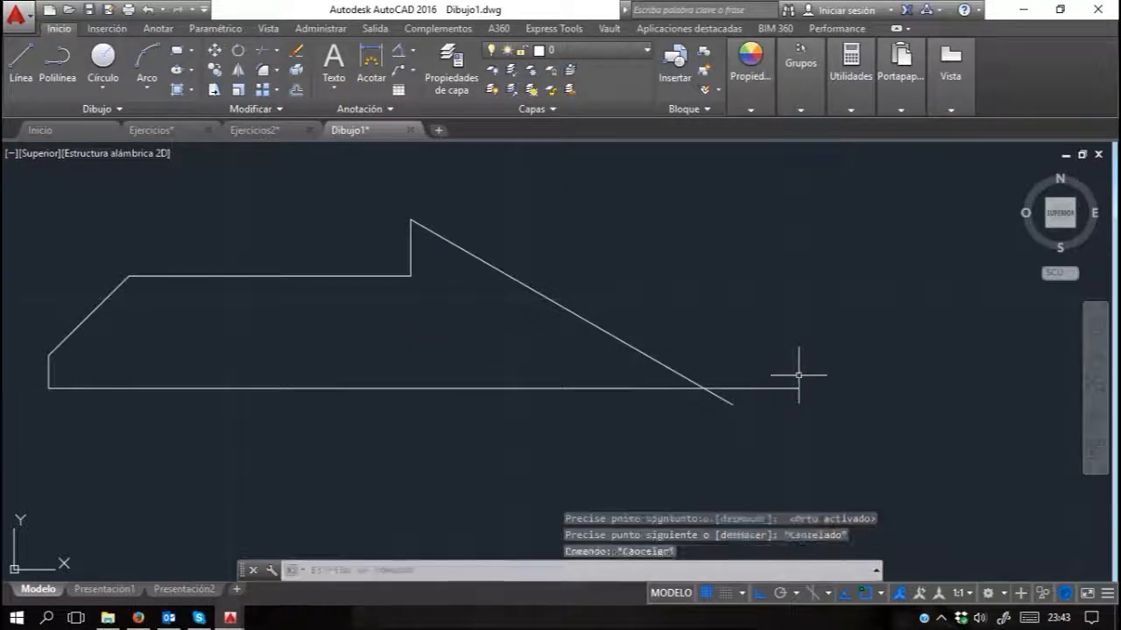
Step: Add an angular dimension inside the corner between the 10-long vertical line and the sloping line
left_click(399, 54)
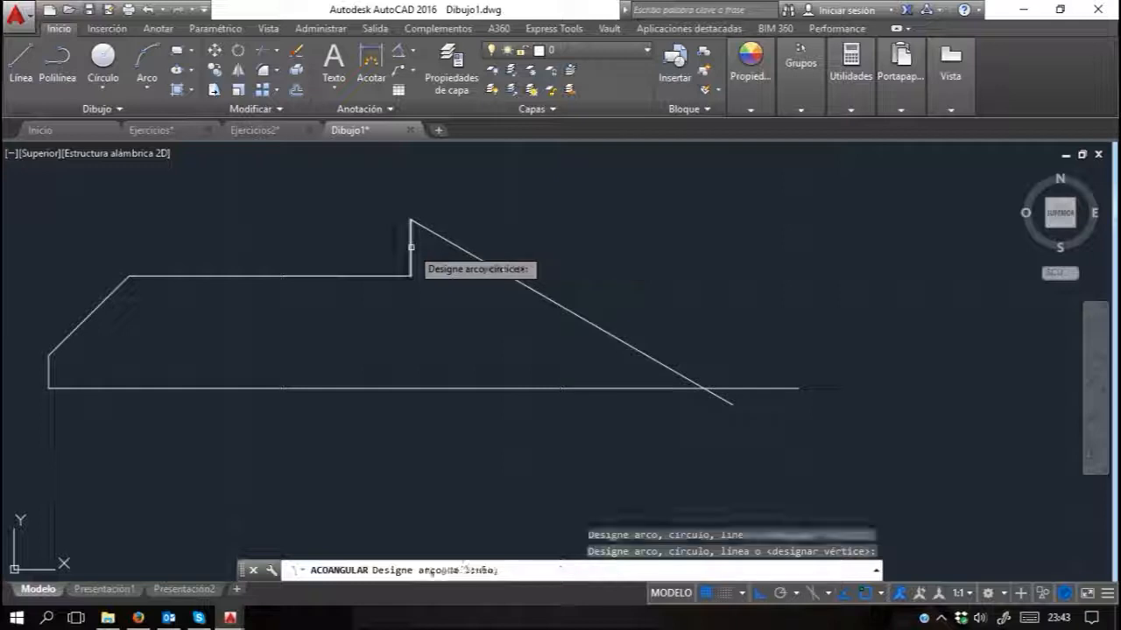
left_click(410, 247)
left_click(445, 240)
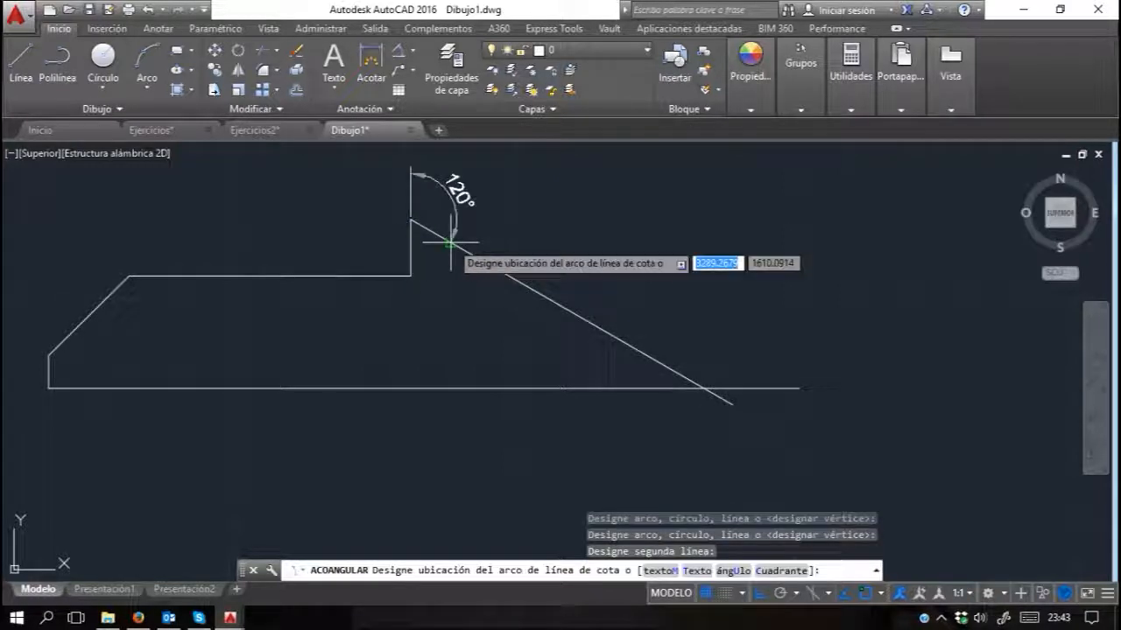
left_click(473, 296)
Step: Examine the 60° corner and the 10 and 60 edges in the reference figure against the new outline
left_click(750, 343)
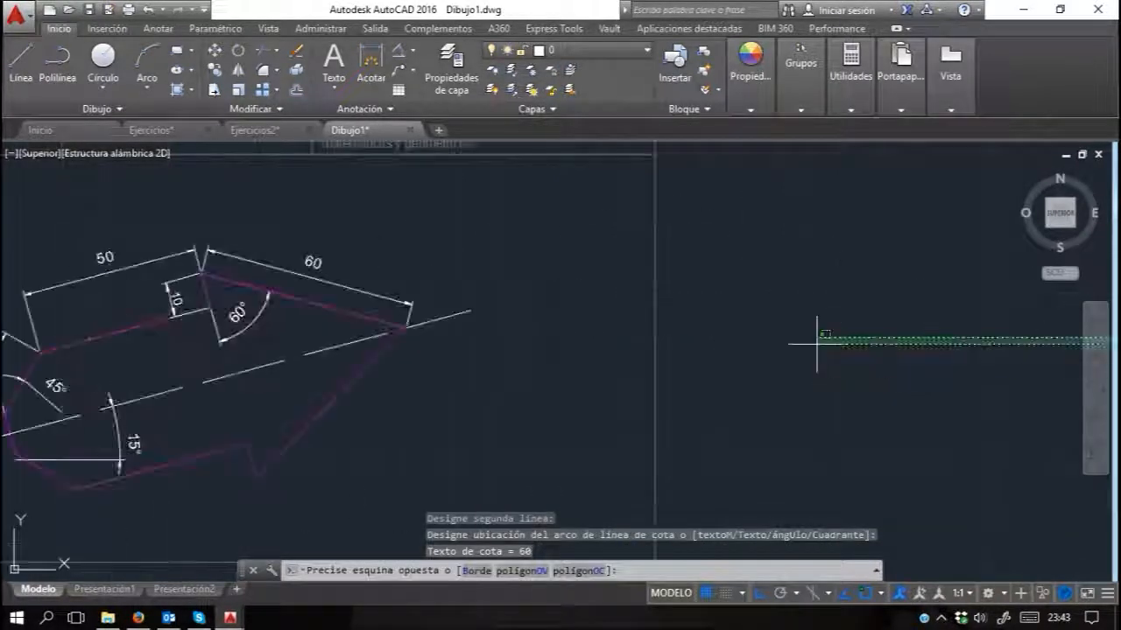
key("Escape")
key("Escape")
key("Escape")
scroll(210, 306, "up", 2)
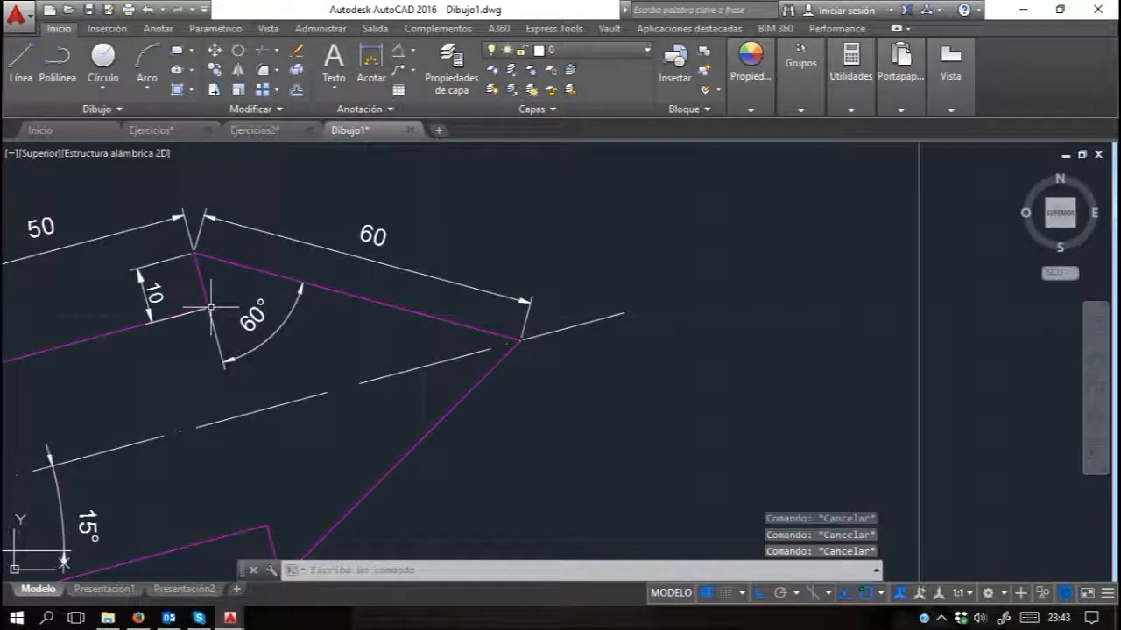
middle_click_drag(210, 307, 573, 274)
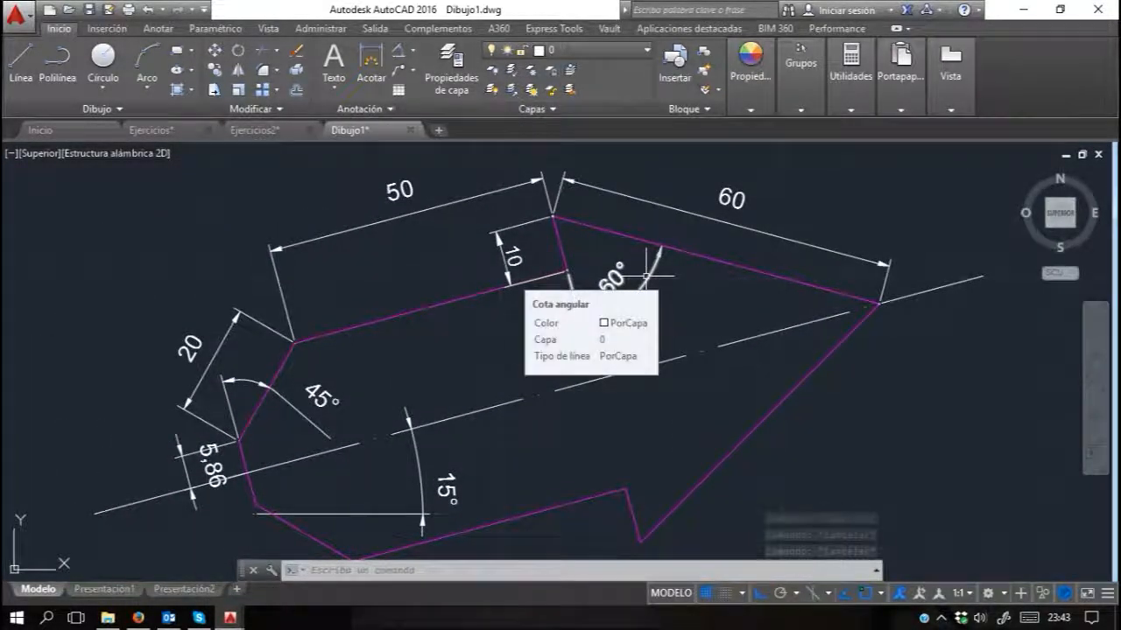
scroll(647, 275, "down", 5)
middle_click_drag(855, 310, 426, 298)
scroll(525, 257, "up", 5)
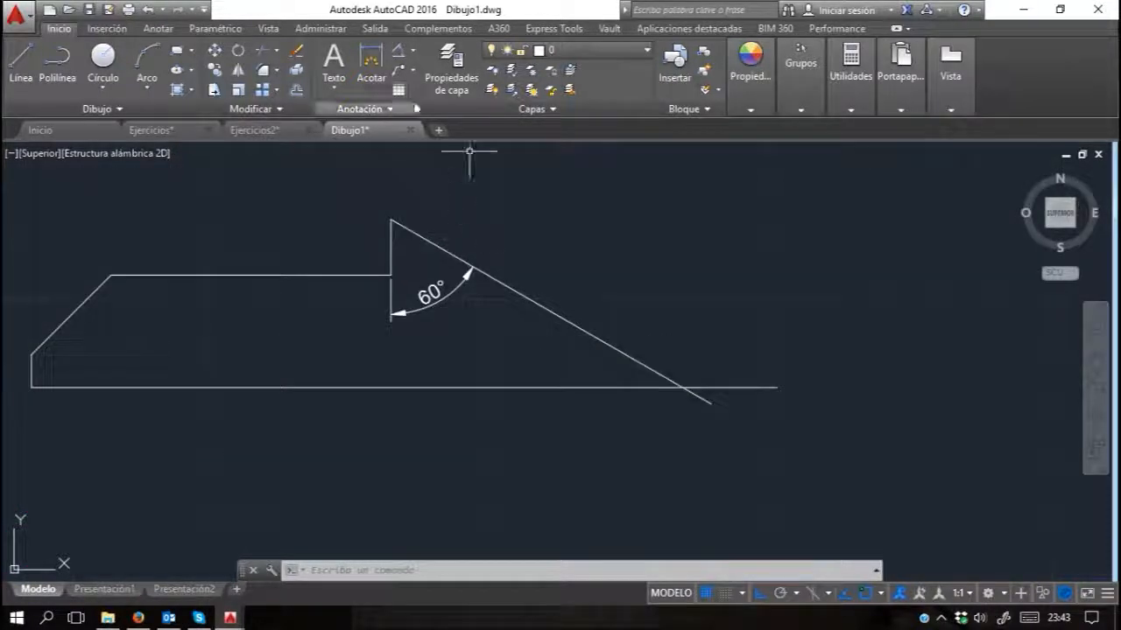
Step: Add an aligned dimension (Alineada) along the full length of the sloping line
left_click(411, 50)
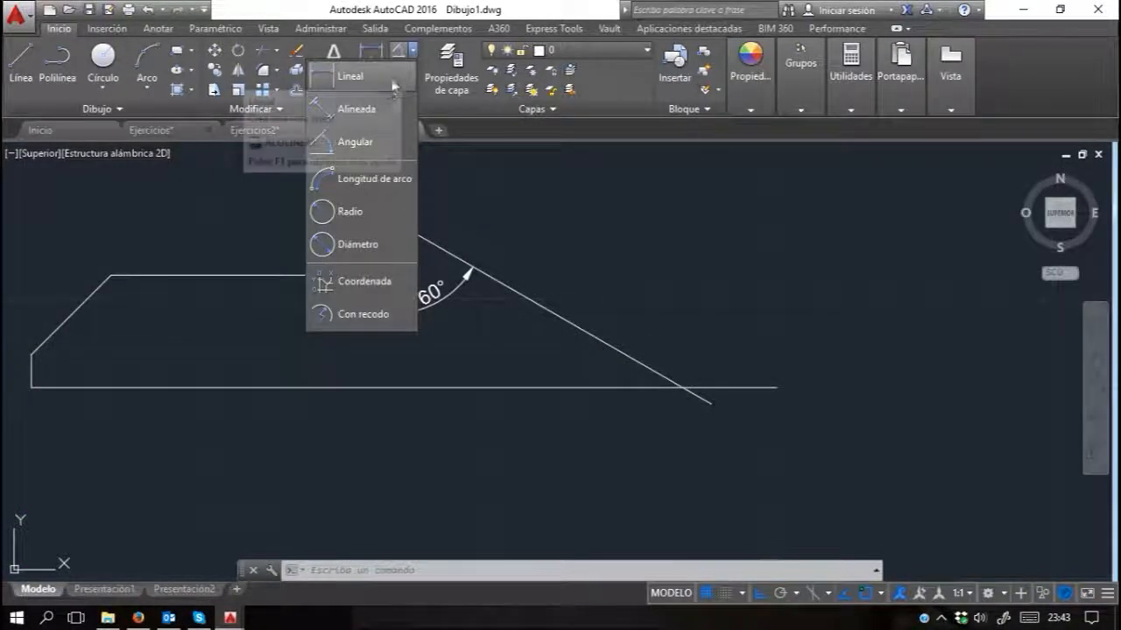
left_click(386, 107)
left_click(390, 221)
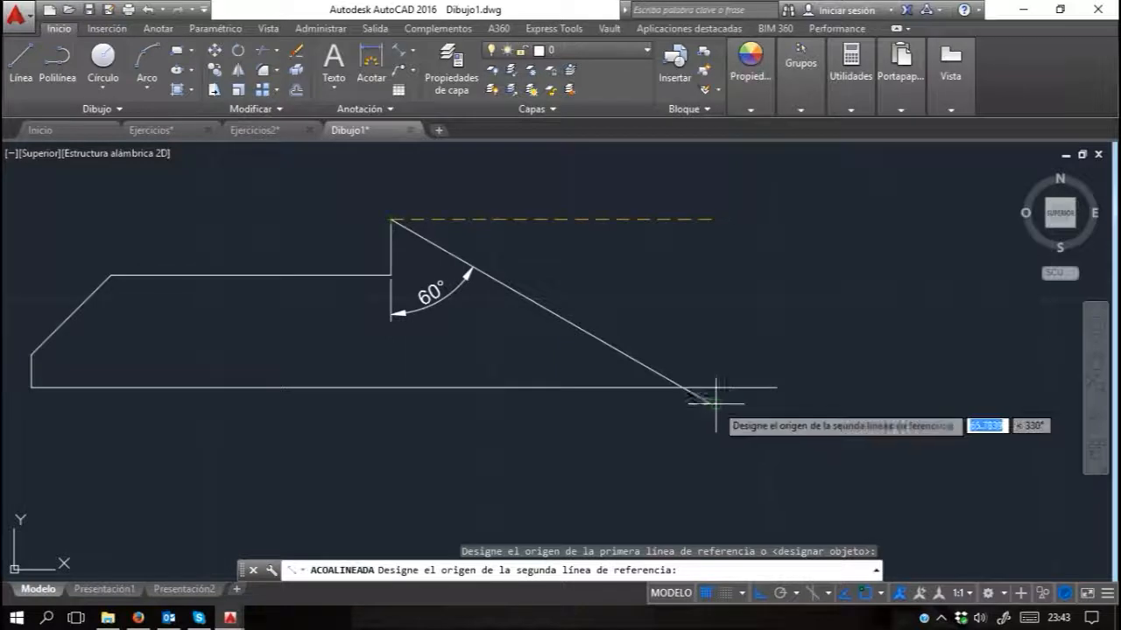
left_click(711, 403)
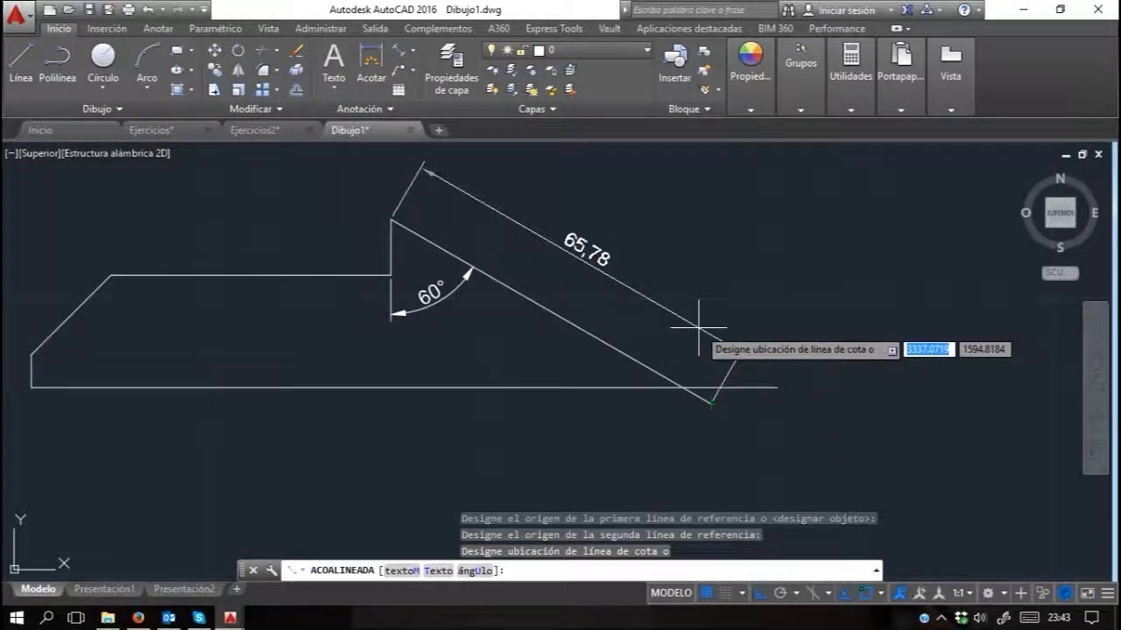
left_click(699, 328)
Step: Erase the sloping line together with its aligned and angular dimensions
left_click(600, 311)
left_click(555, 339)
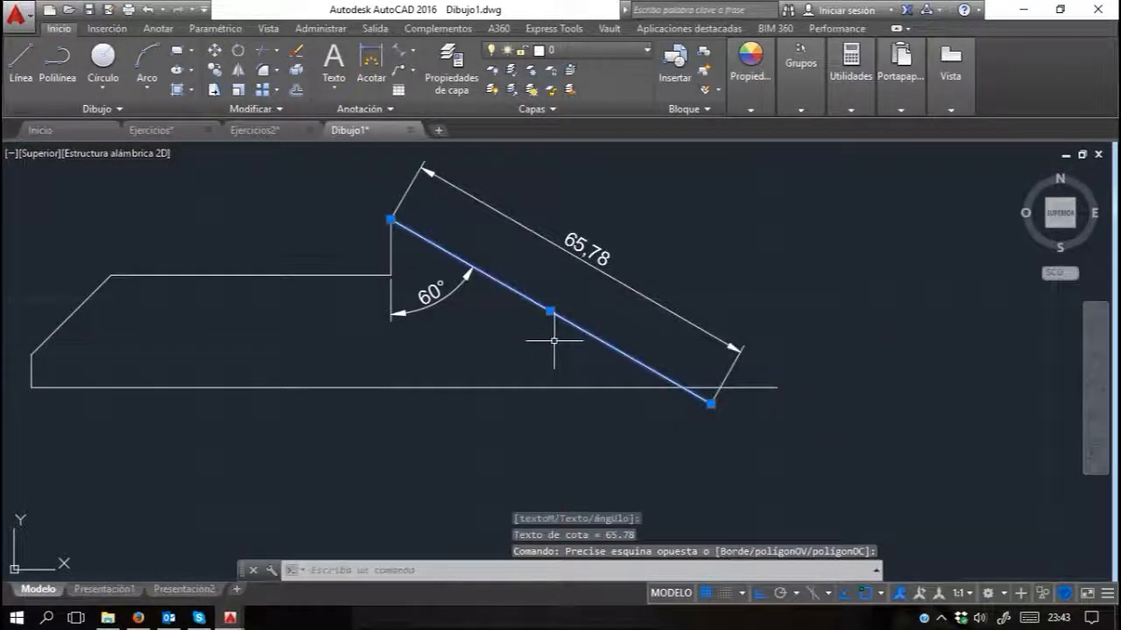
key("Delete")
left_click(590, 193)
left_click(430, 320)
key("Delete")
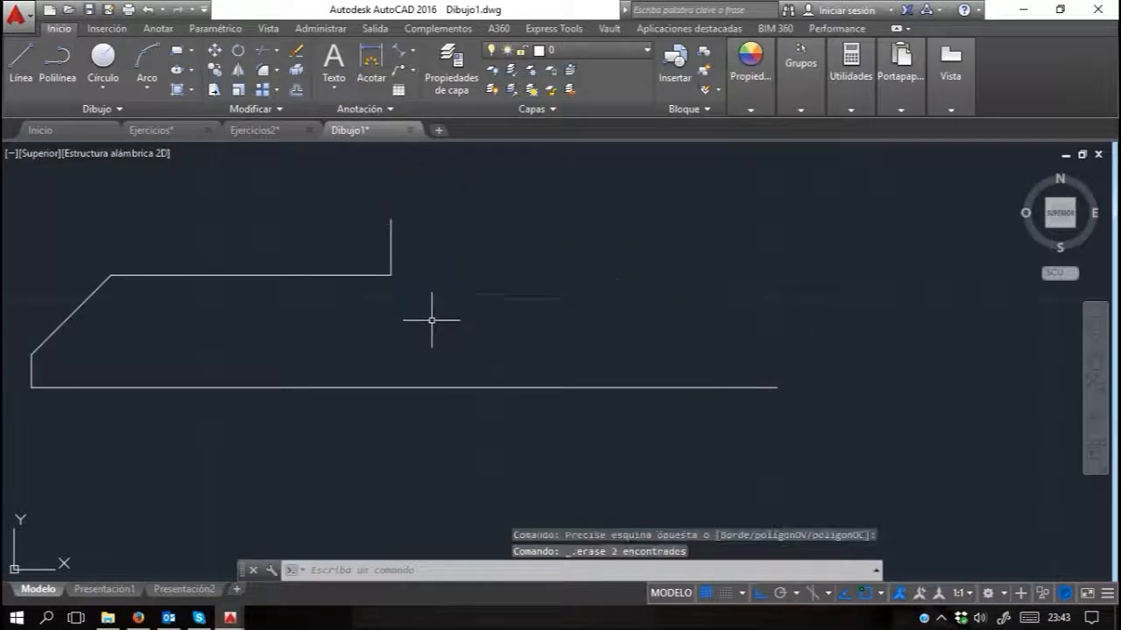
Step: Draw a 60-long horizontal line to the right from the upper end of the 10-long vertical line
left_click(19, 63)
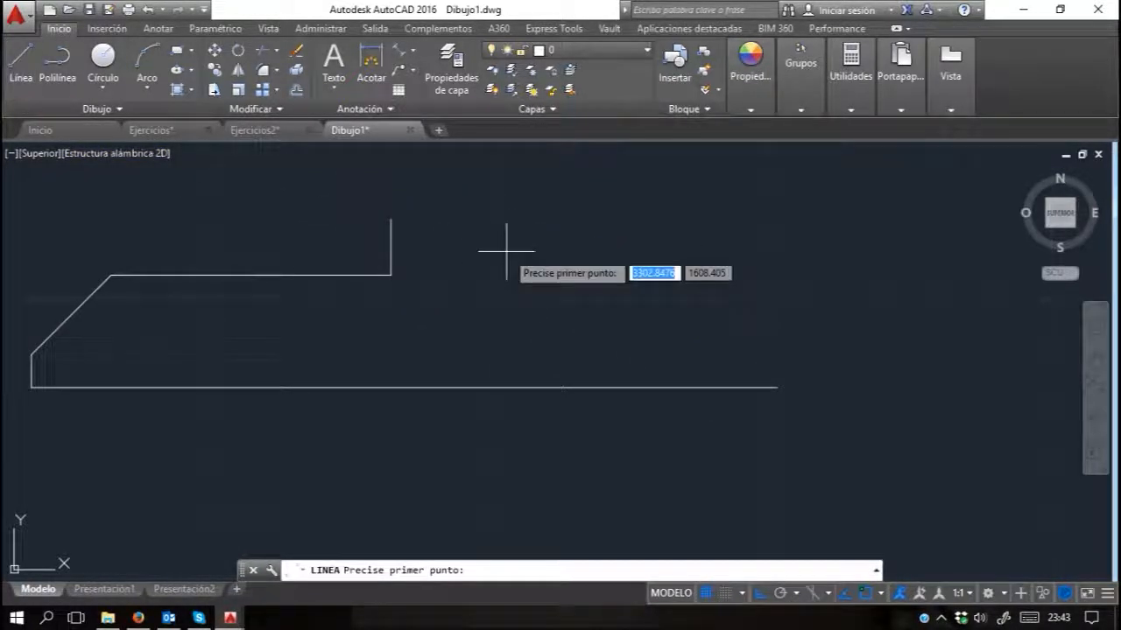
left_click(391, 220)
type("6")
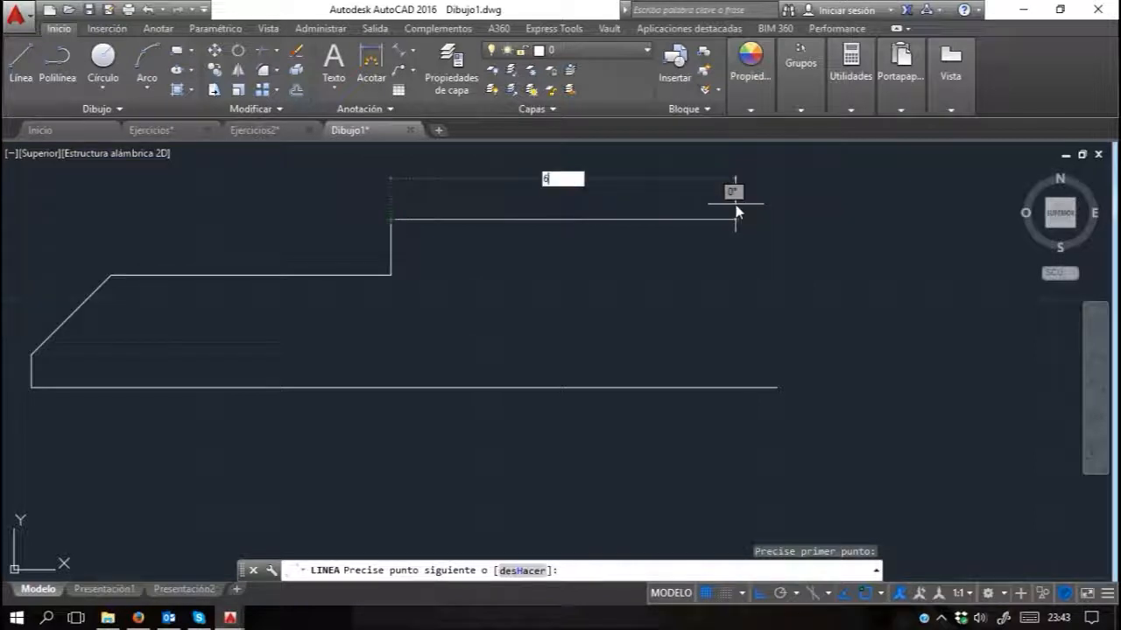
type("0")
key("Return")
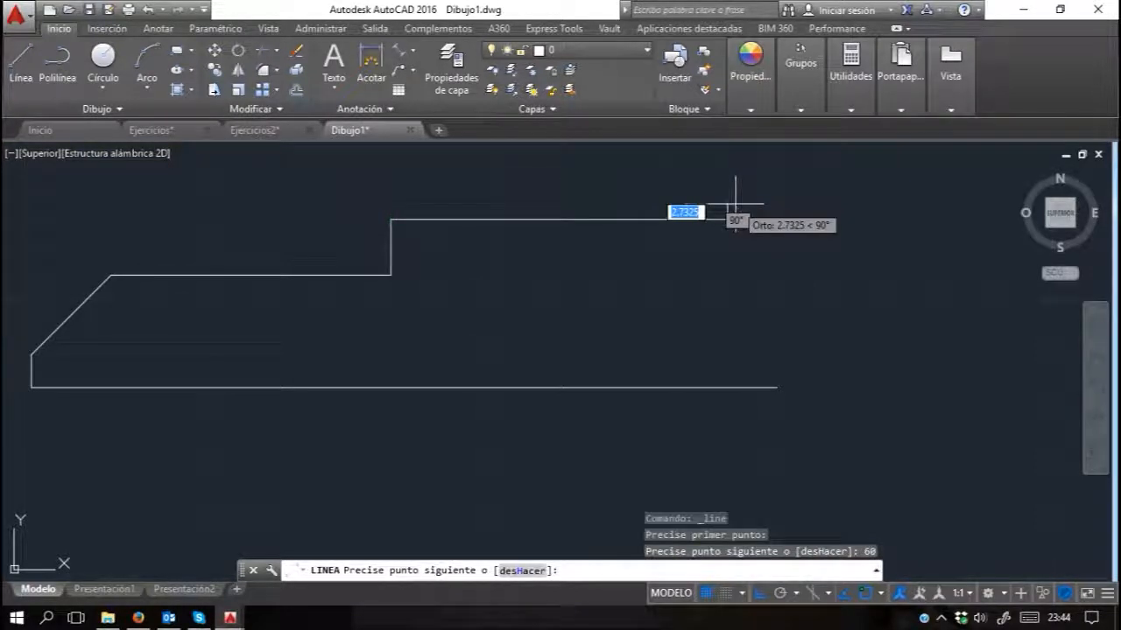
key("Escape")
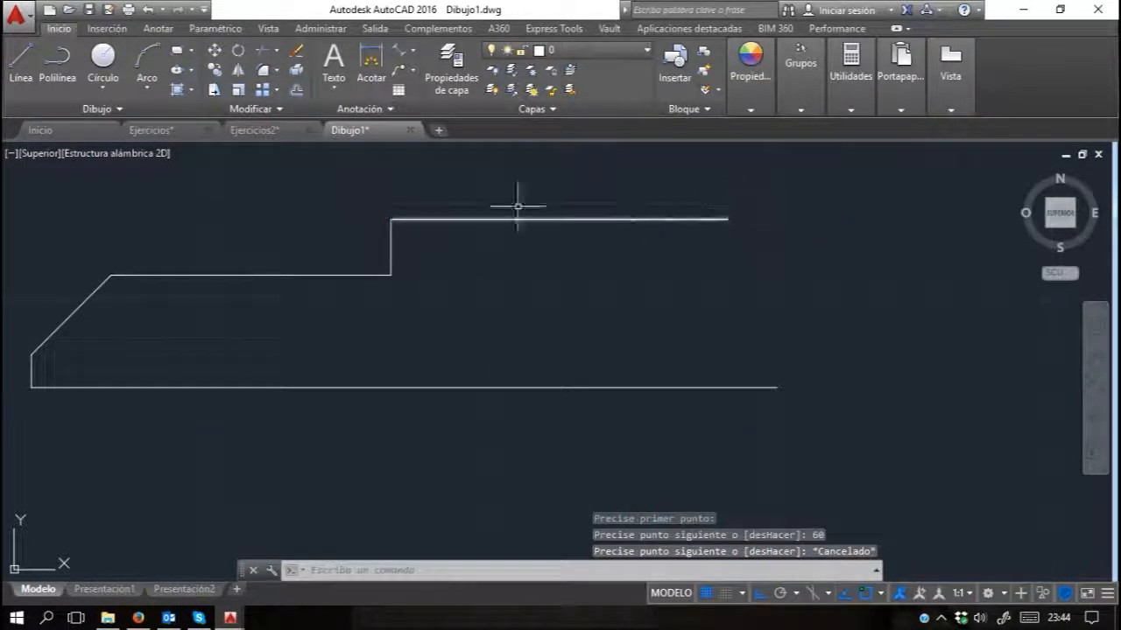
Step: Rotate the 60-long line by -30° about its left endpoint
left_click(239, 52)
left_click(551, 182)
key("Return")
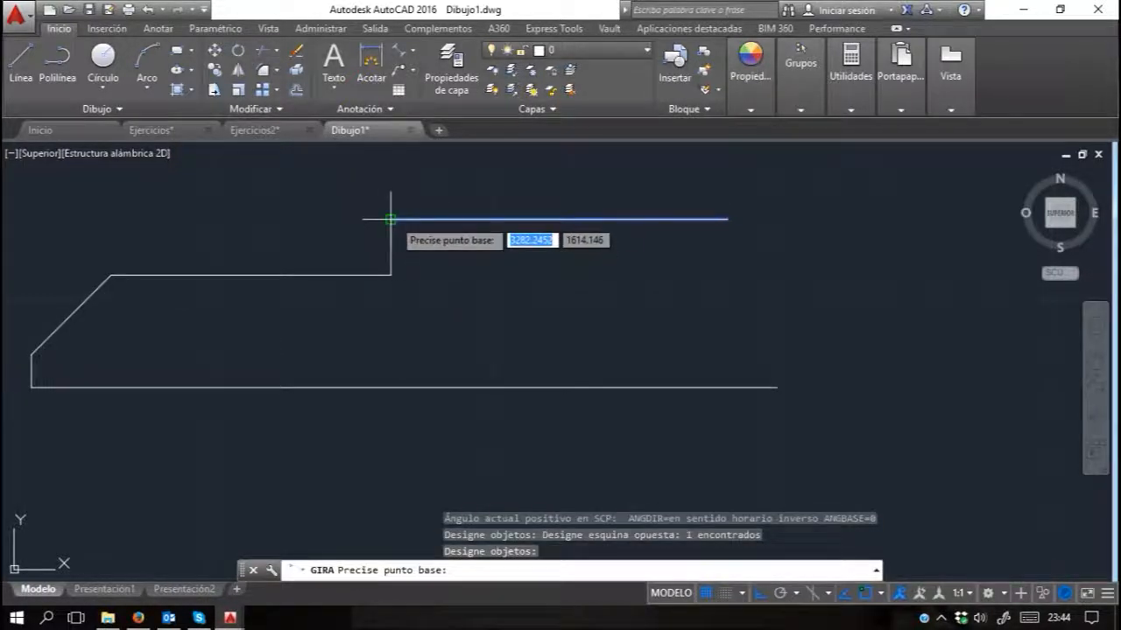
left_click(390, 219)
type("-3")
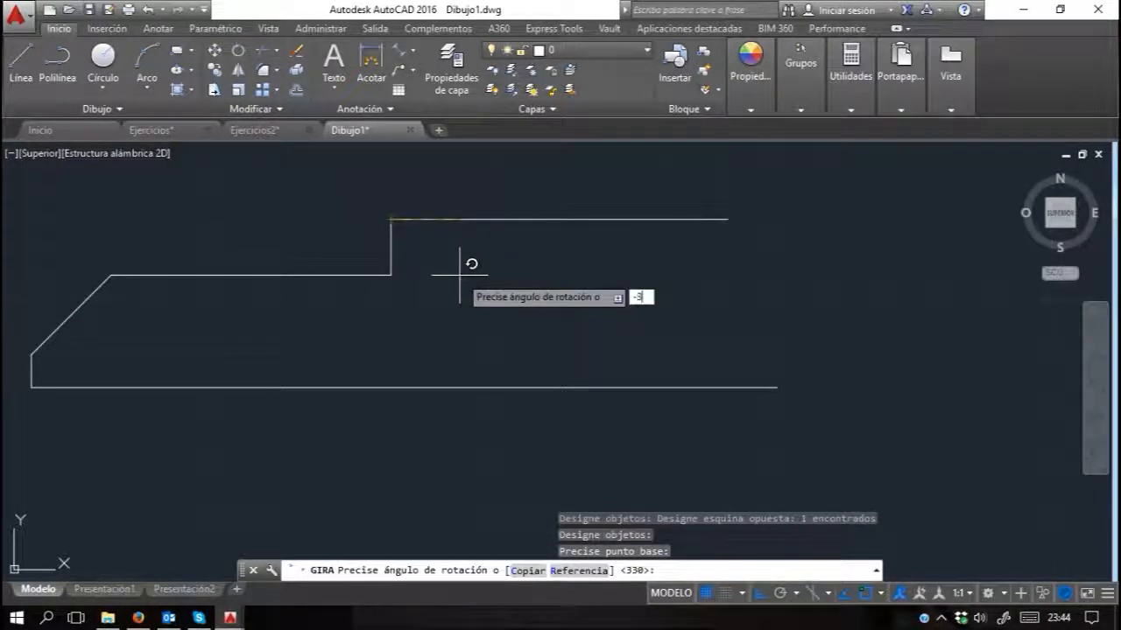
type("0")
key("Return")
Step: Erase the long horizontal base line under the half outline
scroll(673, 389, "up", 5)
scroll(674, 389, "down", 5)
left_click(584, 410)
left_click(584, 427)
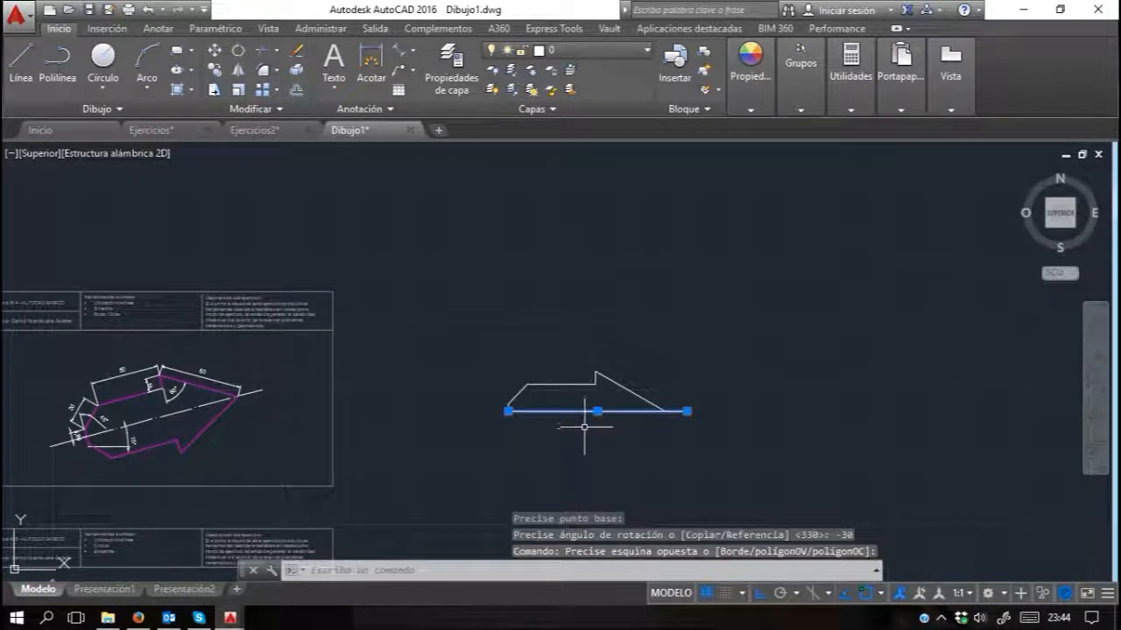
key("Delete")
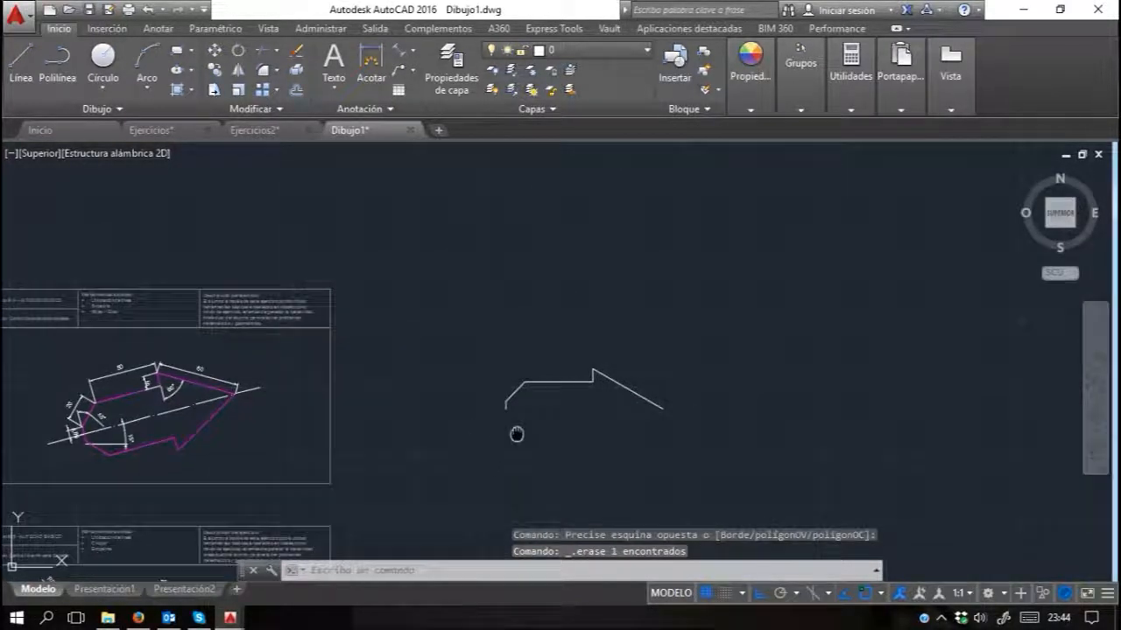
Step: Mirror the five lines of the half outline across a horizontal axis through its lower left endpoint, keeping the source objects
scroll(525, 359, "up", 3)
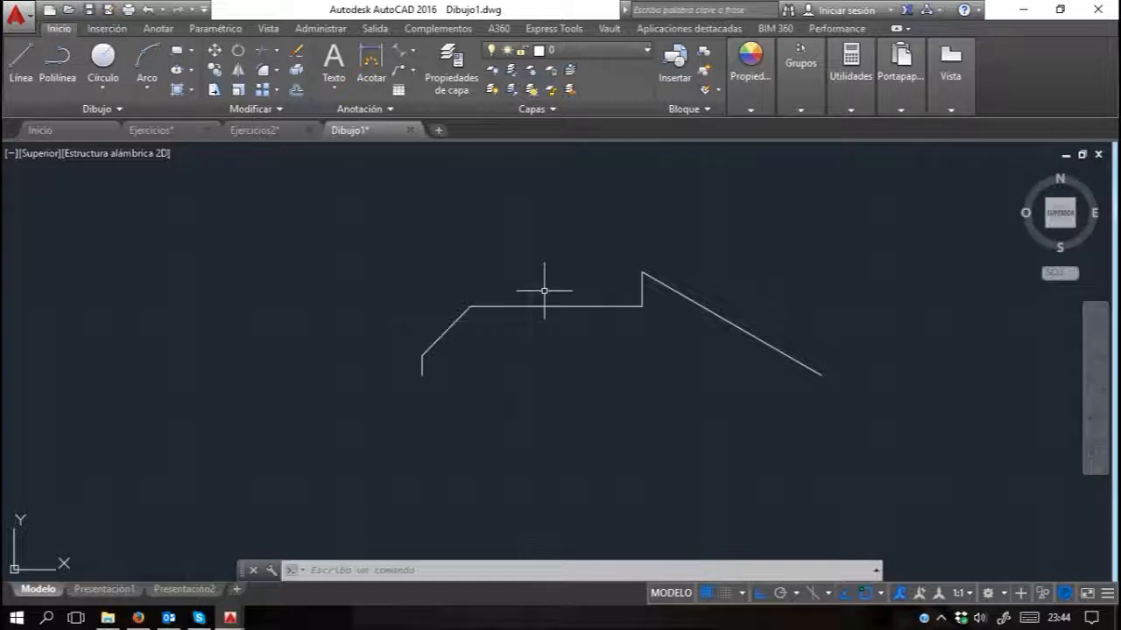
left_click(239, 74)
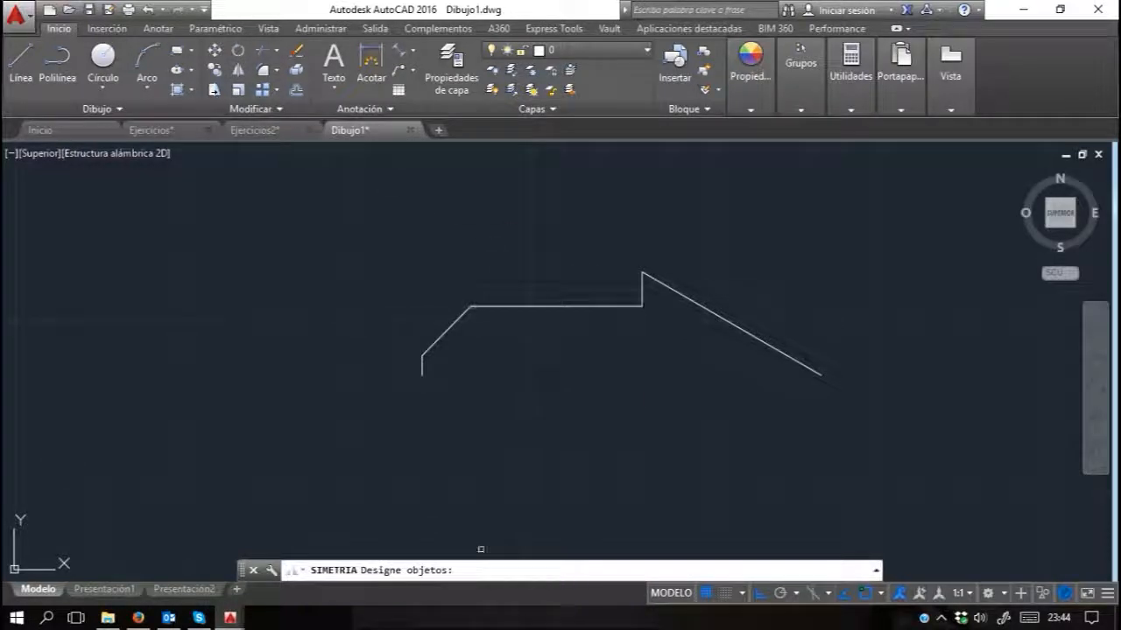
left_click(868, 230)
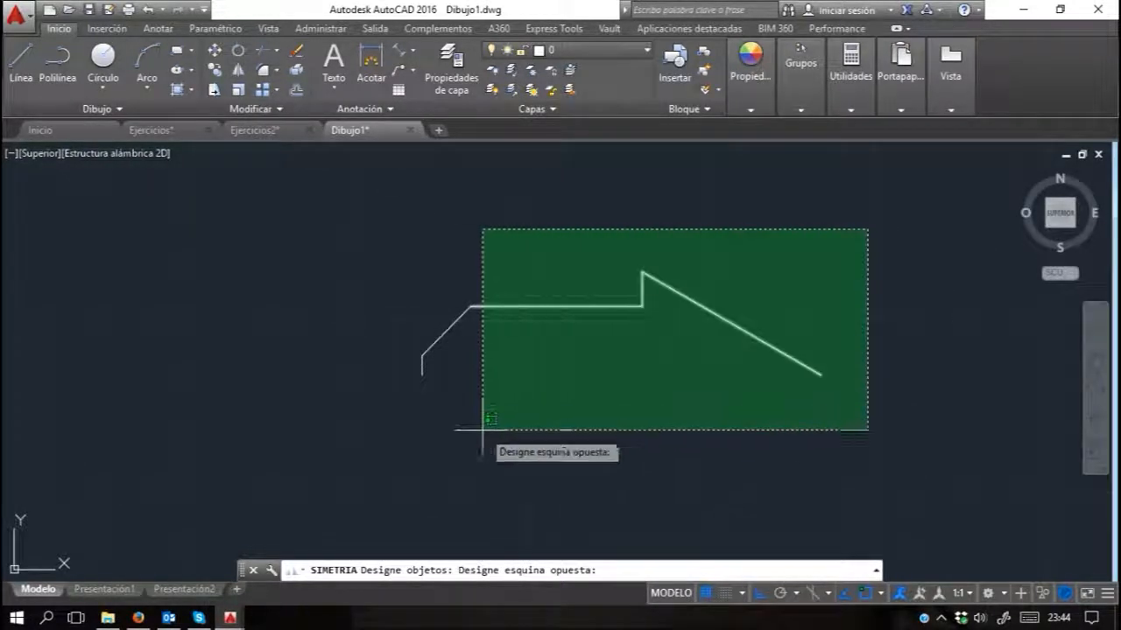
left_click(352, 461)
key("Return")
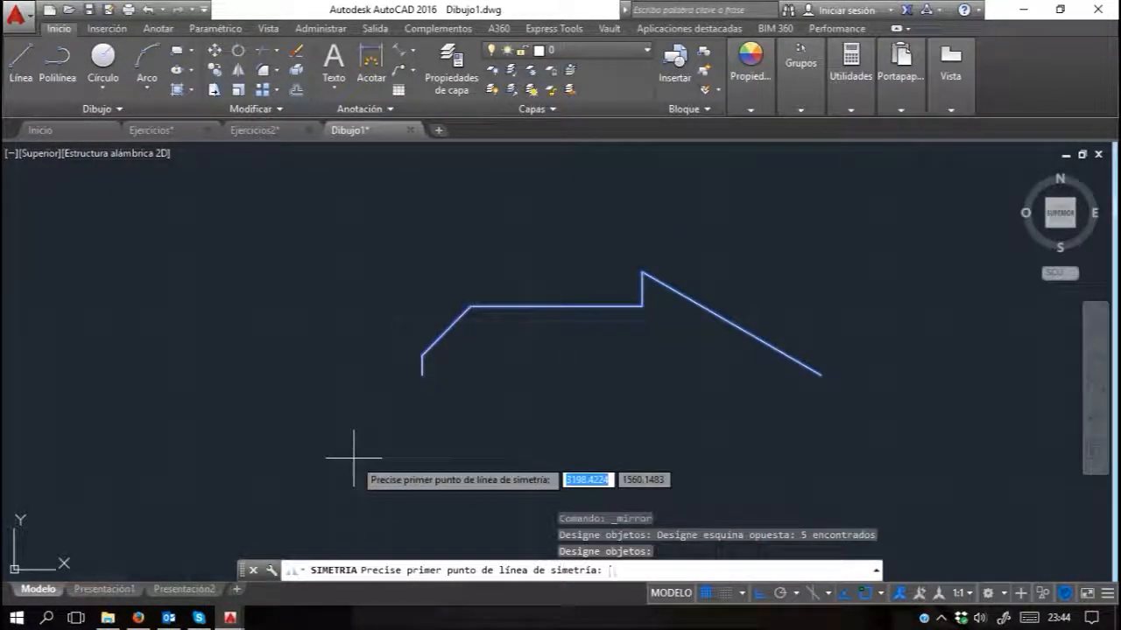
left_click(421, 375)
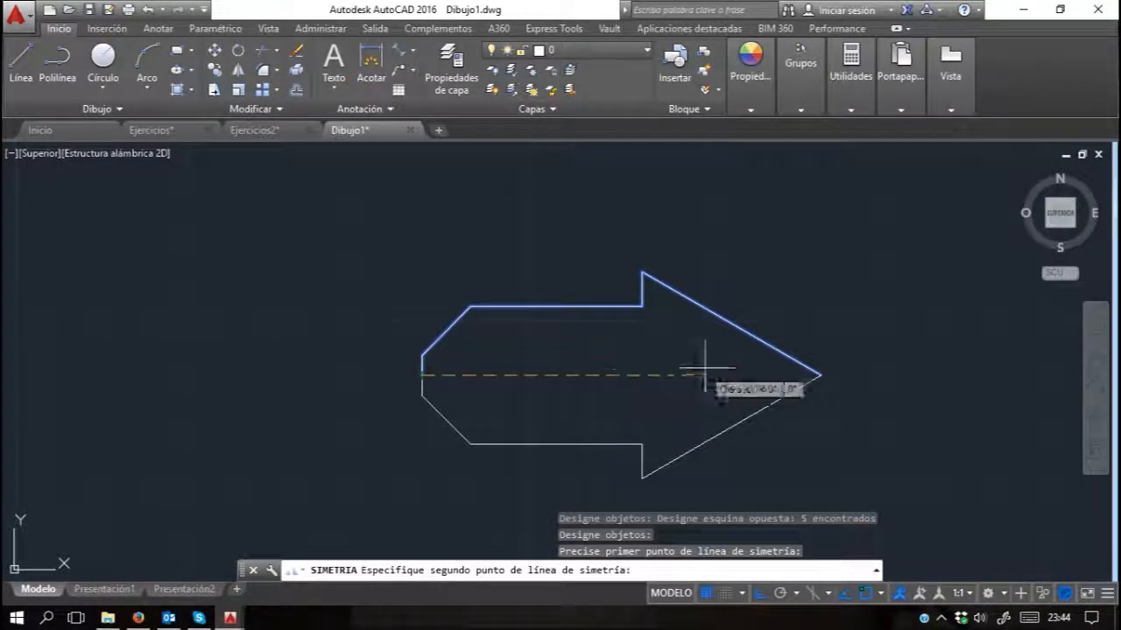
left_click(919, 357)
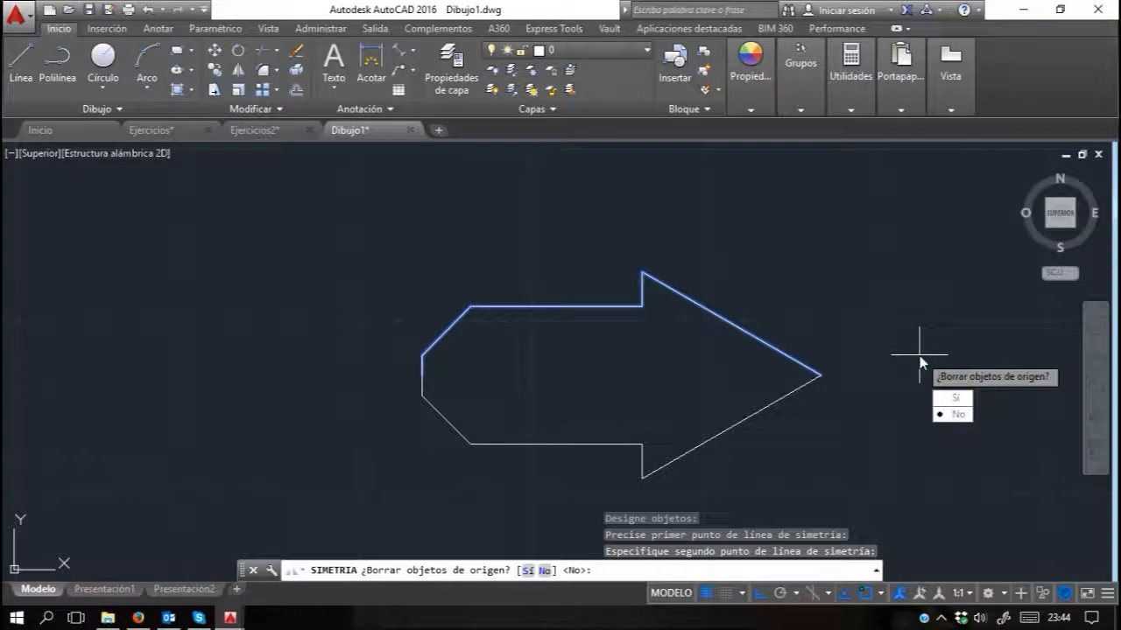
key("Return")
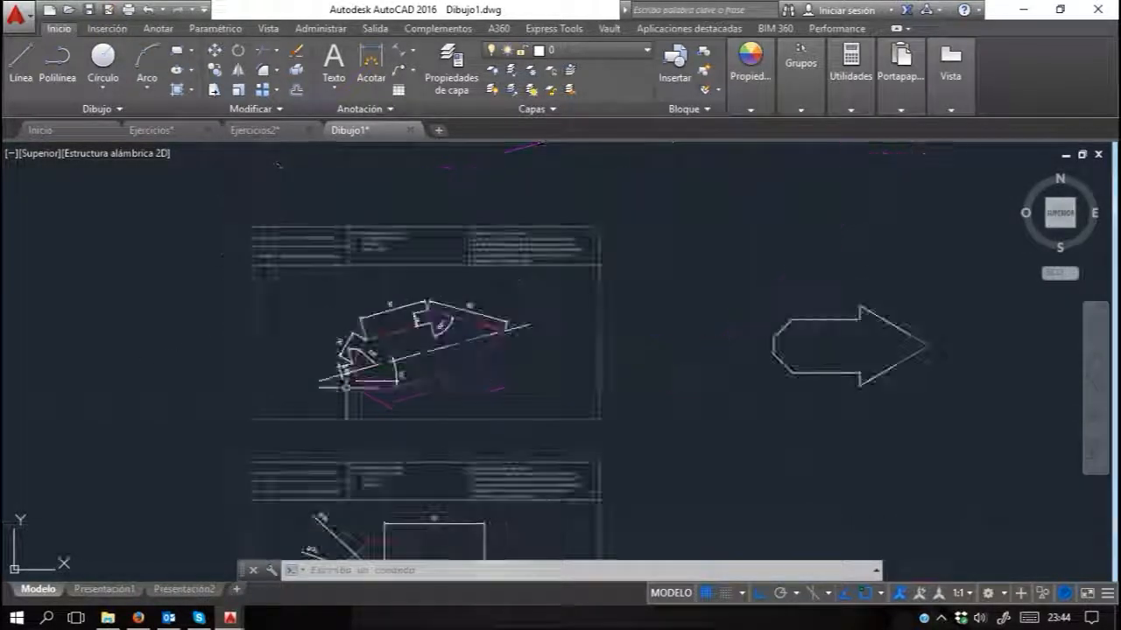
Step: Rotate the complete arrow outline 15° about the lower end of its short left edge
middle_click_drag(982, 430, 571, 433)
scroll(517, 359, "up", 2)
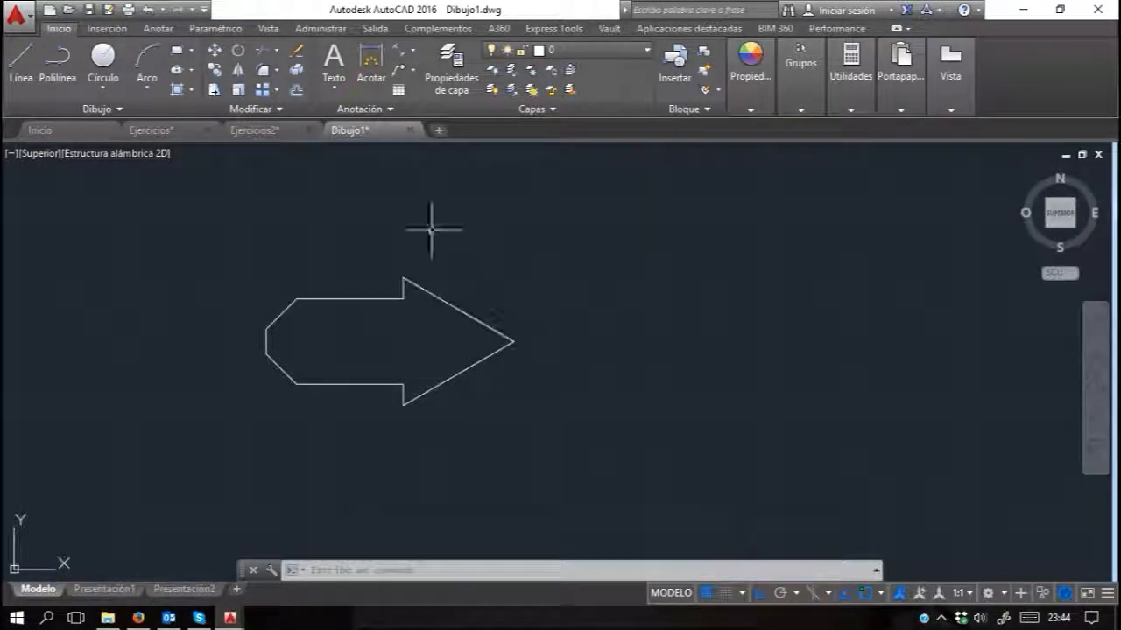
left_click(238, 50)
left_click(619, 238)
left_click(246, 464)
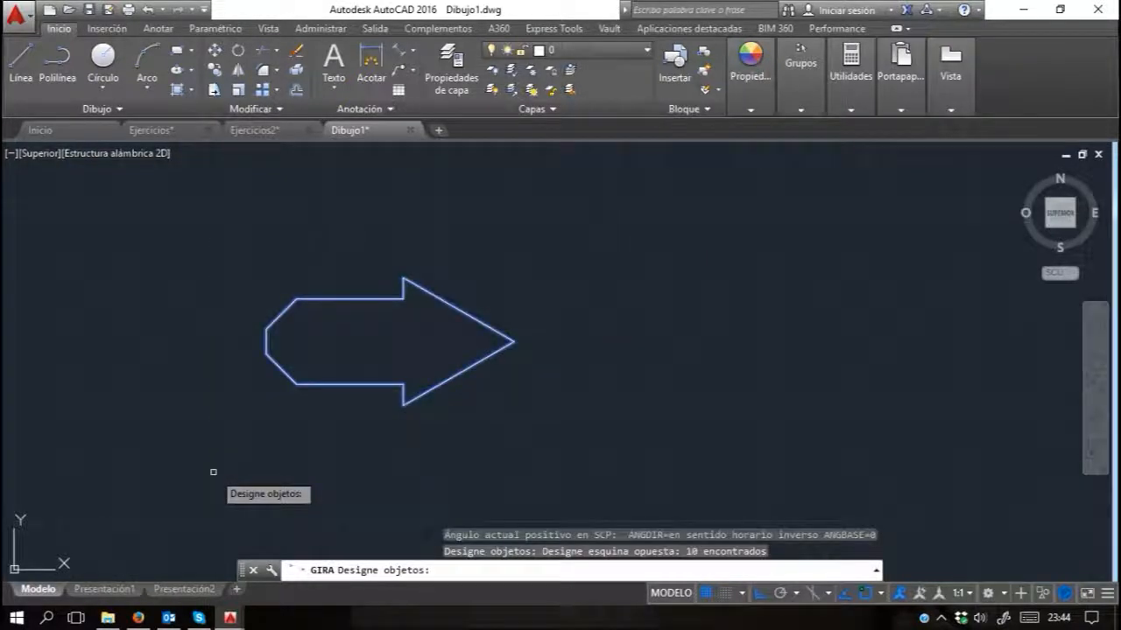
key("Return")
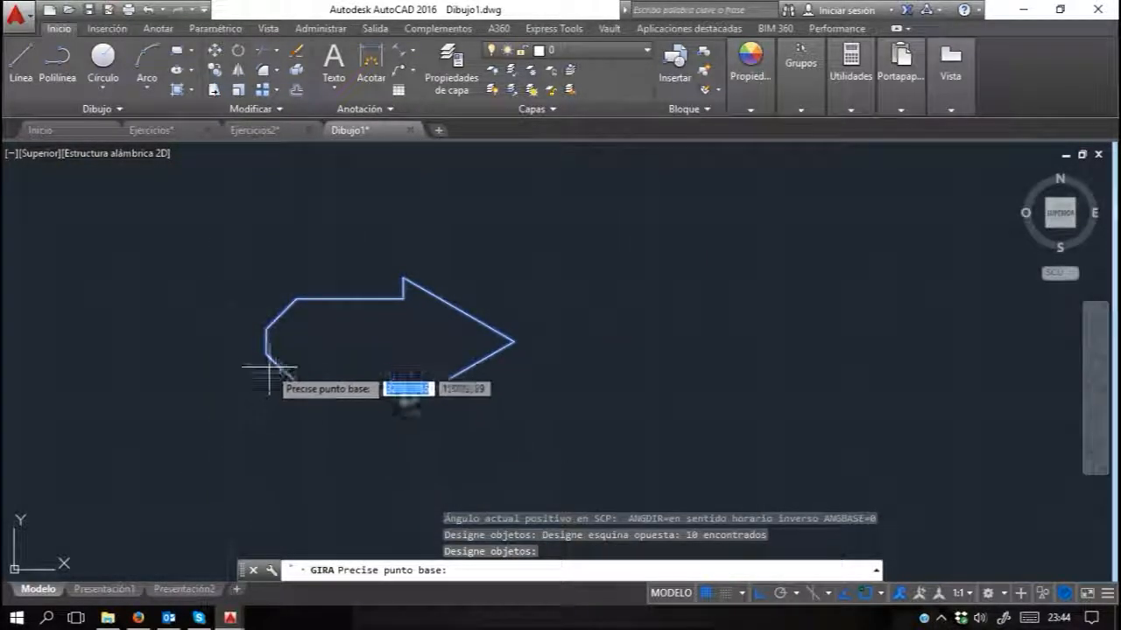
left_click(265, 353)
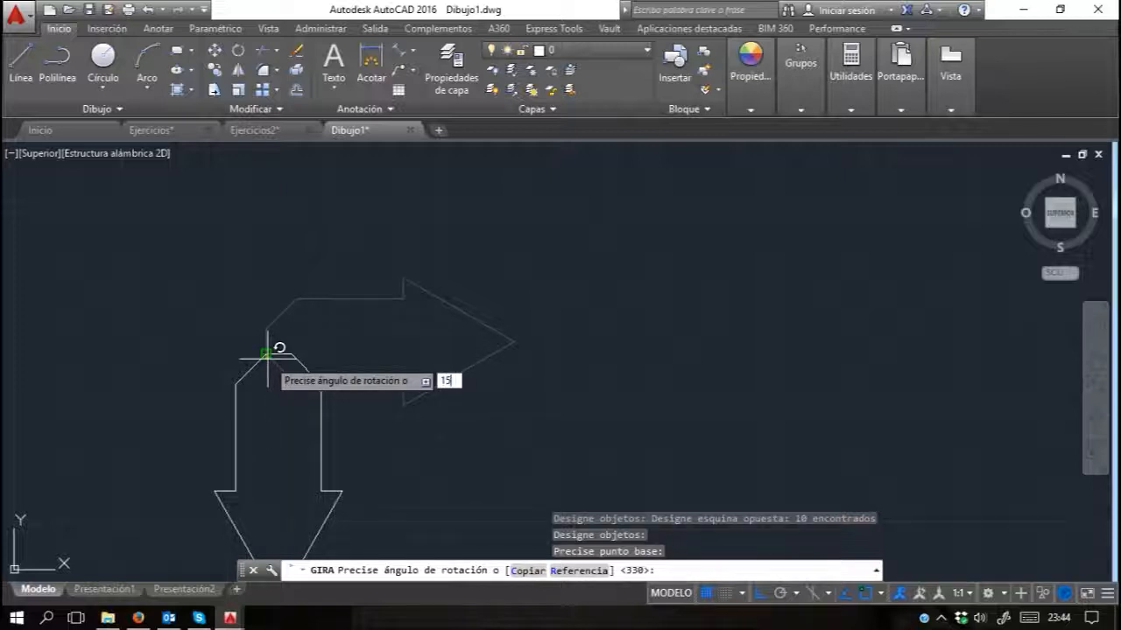
key("Return")
Step: Draw a horizontal auxiliary line to the right from the lowest left corner of the rotated outline
middle_click_drag(267, 359, 621, 345)
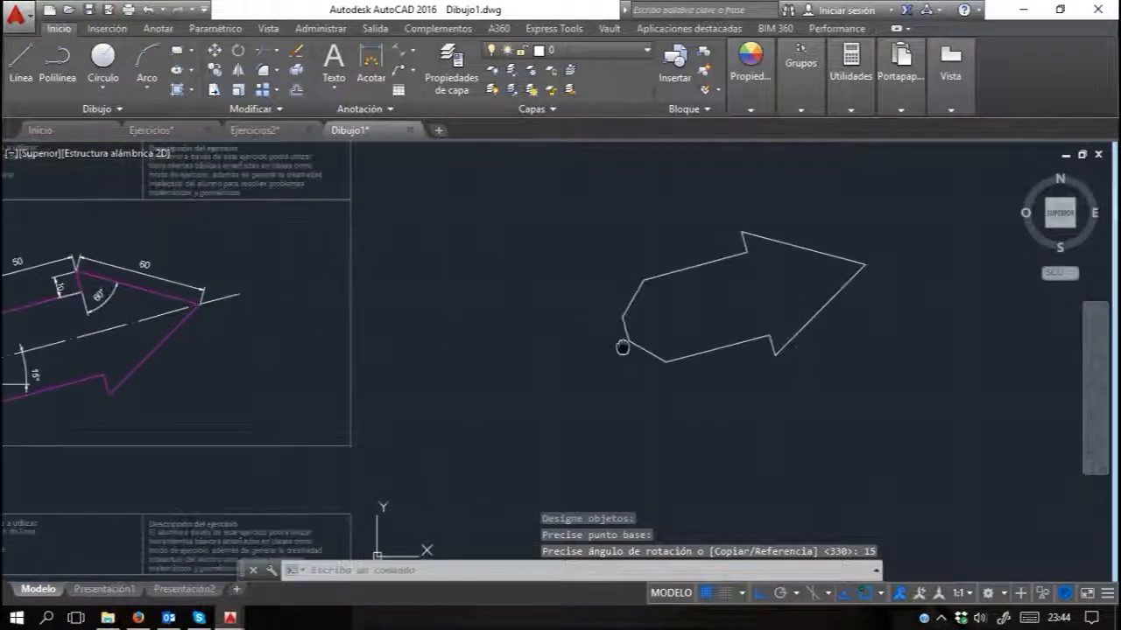
middle_click_drag(513, 350, 644, 334)
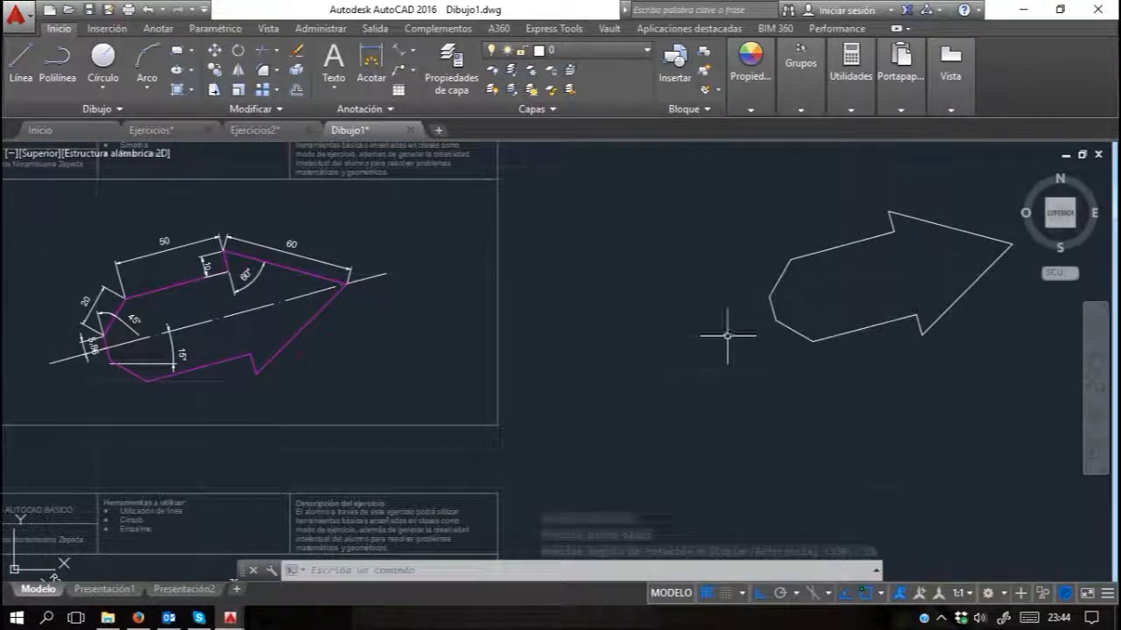
middle_click_drag(873, 256, 731, 256)
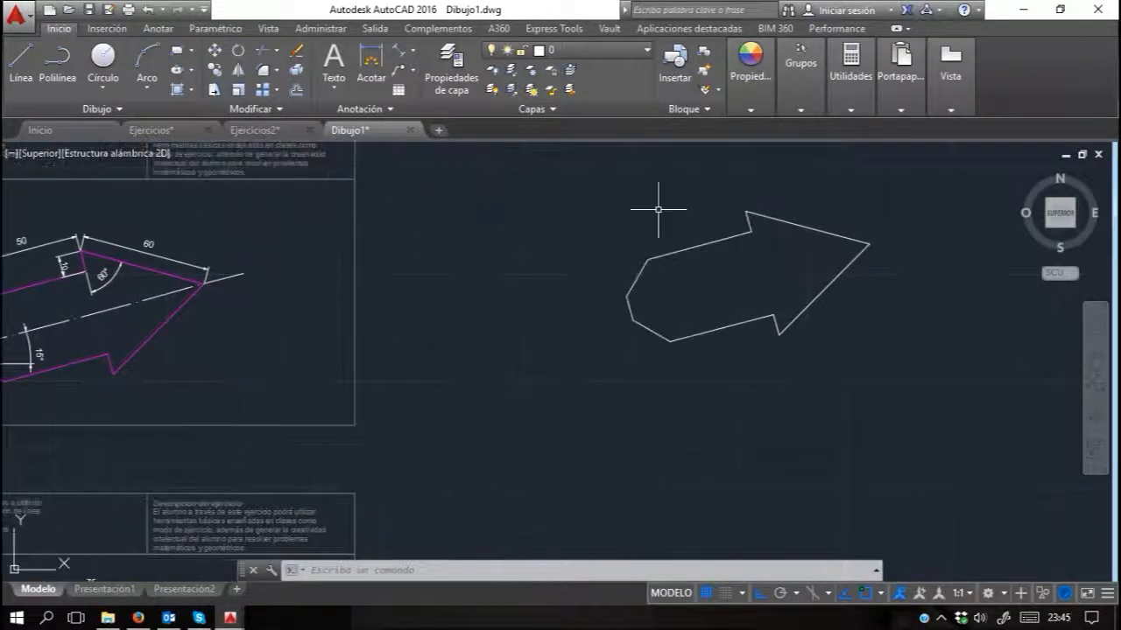
left_click(16, 56)
scroll(408, 312, "up", 5)
left_click(338, 328)
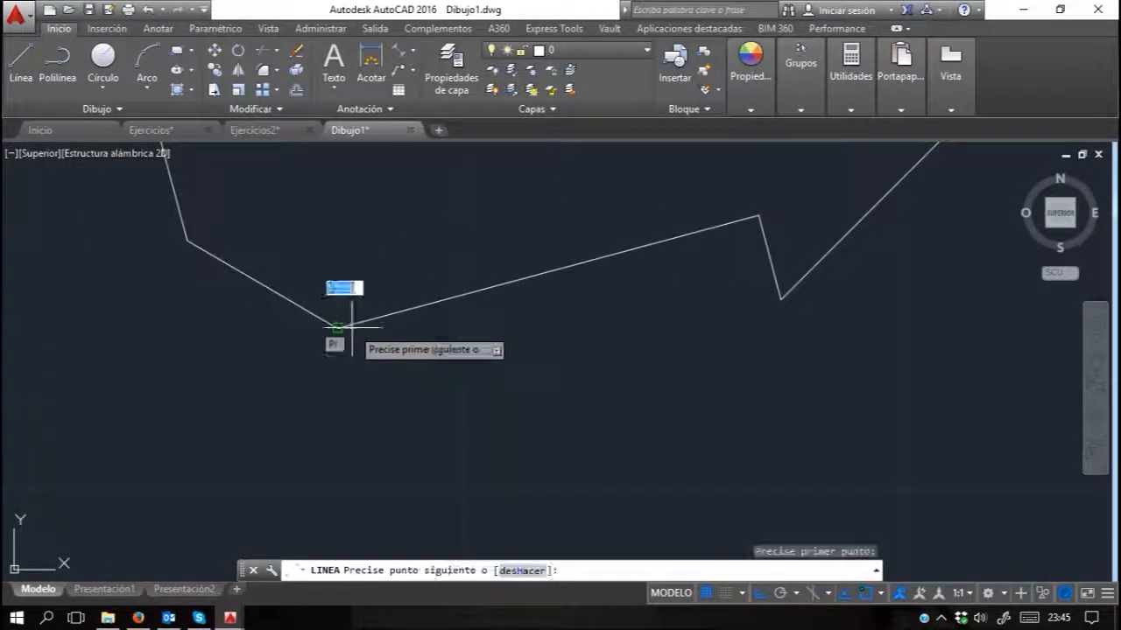
left_click(908, 329)
key("Return")
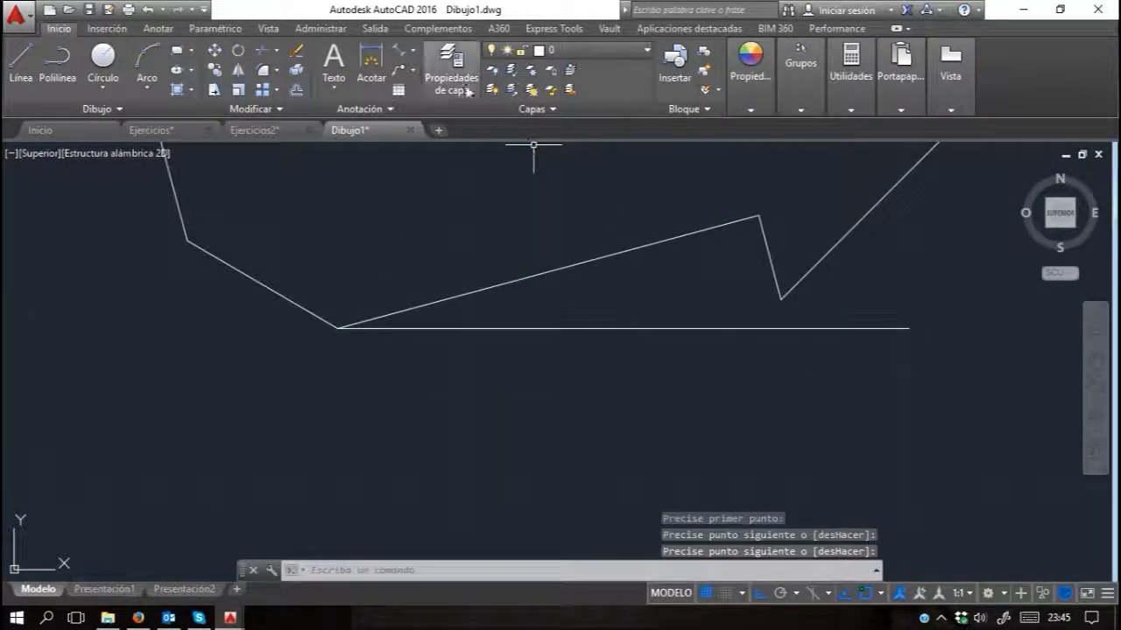
Step: Add an angular dimension between the horizontal auxiliary line and the outline's long lower edge
left_click(412, 52)
left_click(355, 141)
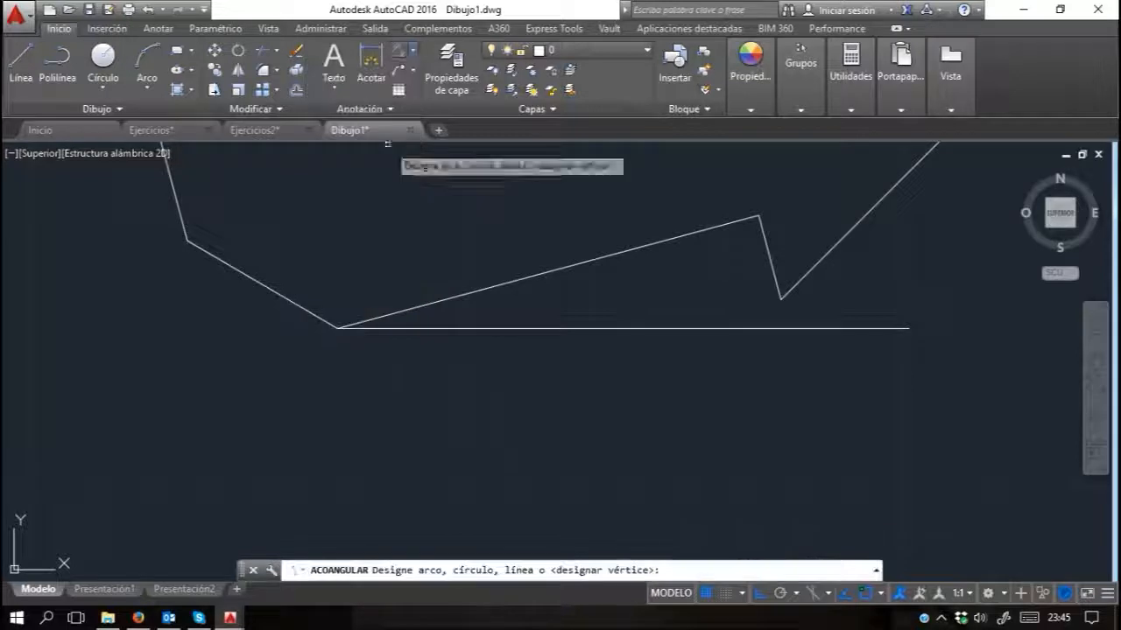
left_click(500, 328)
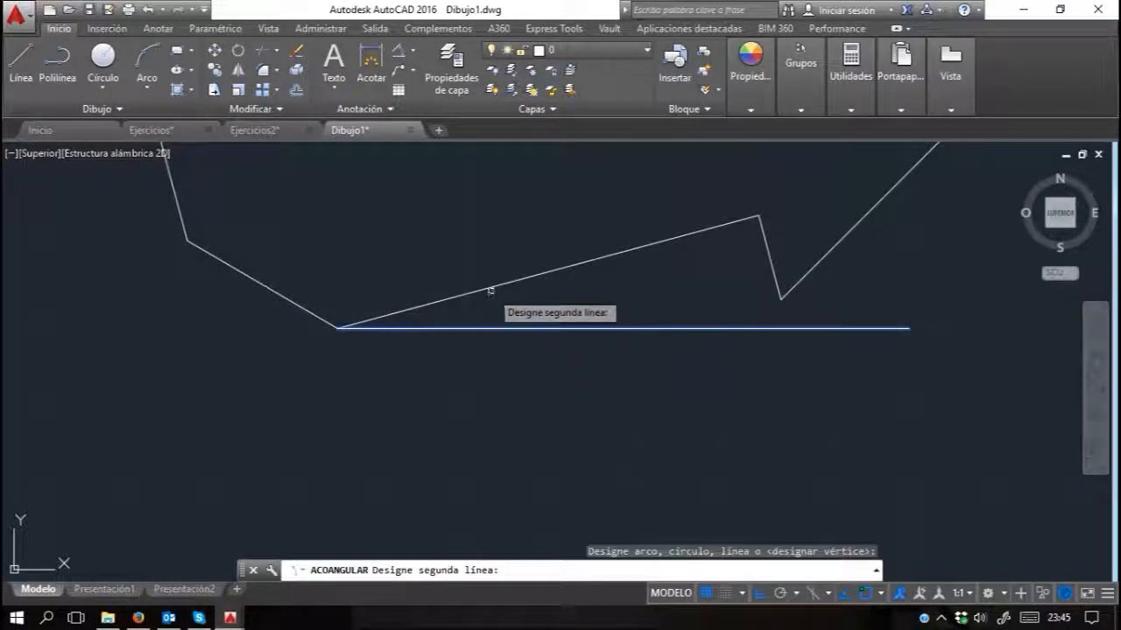
left_click(490, 289)
left_click(655, 278)
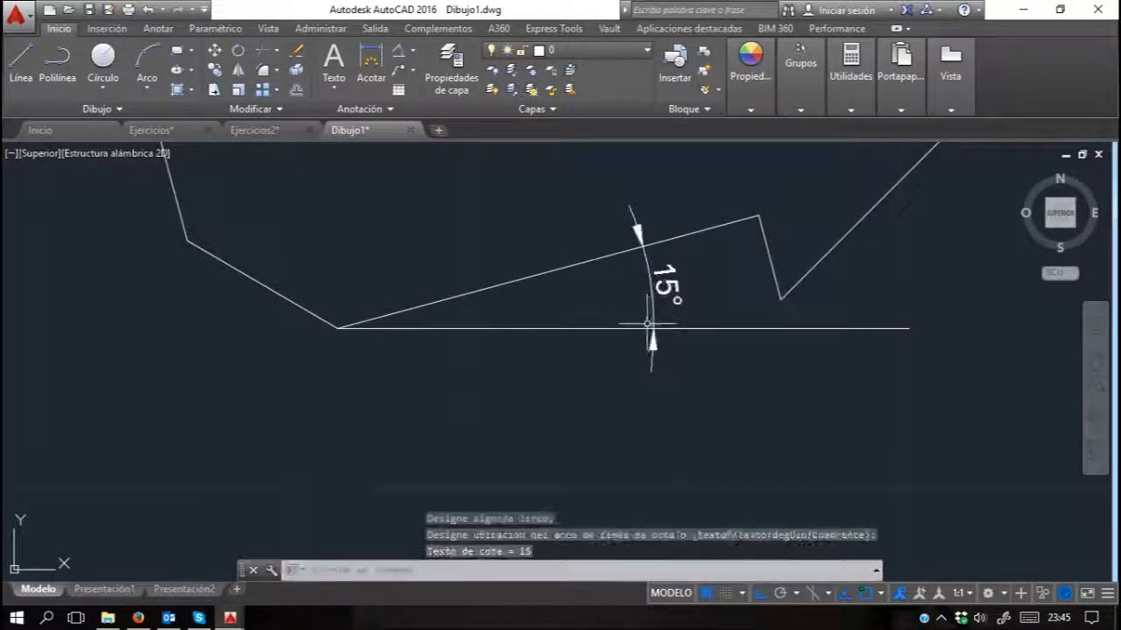
Step: Erase the angular dimension and the horizontal auxiliary line
left_click(631, 293)
key("Delete")
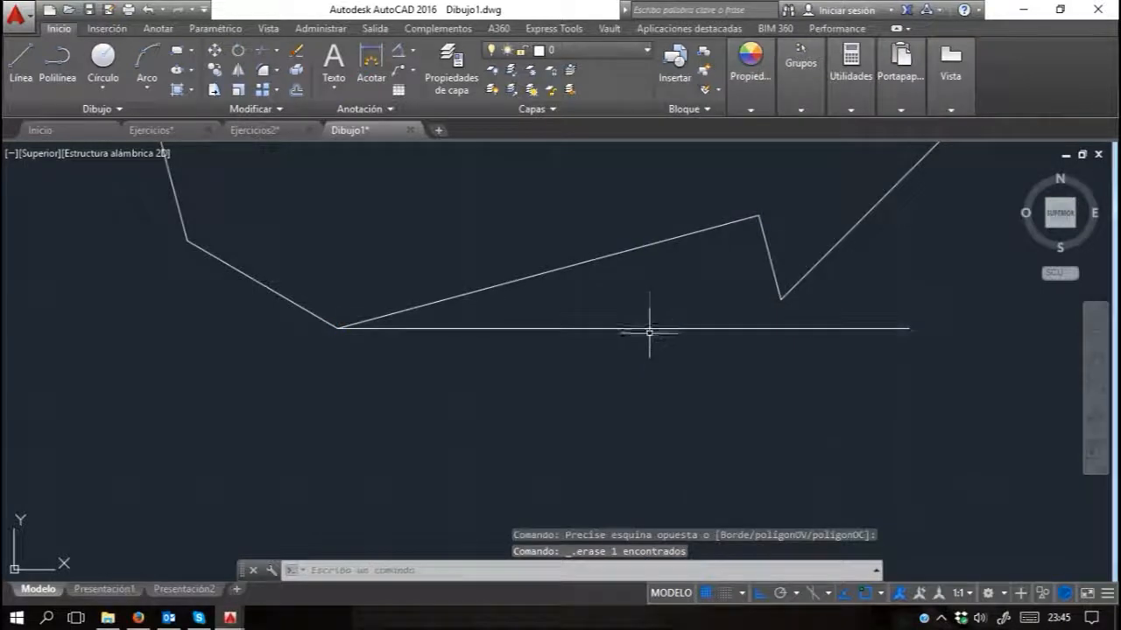
scroll(652, 338, "down", 5)
left_click(641, 350)
left_click(639, 349)
key("Delete")
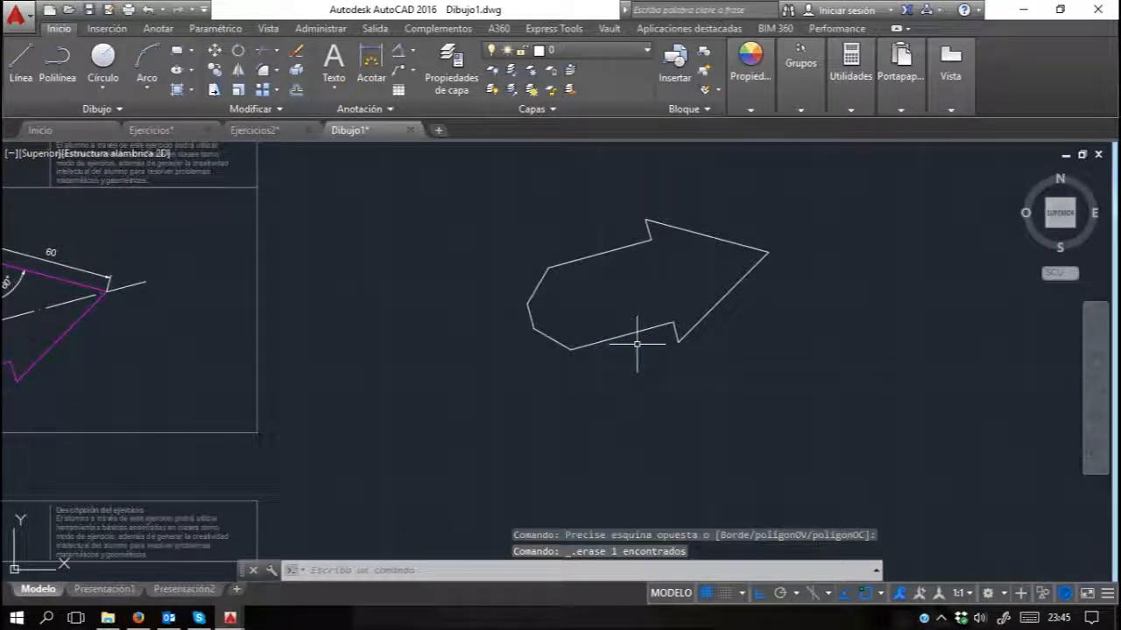
left_click(458, 393)
left_click(808, 170)
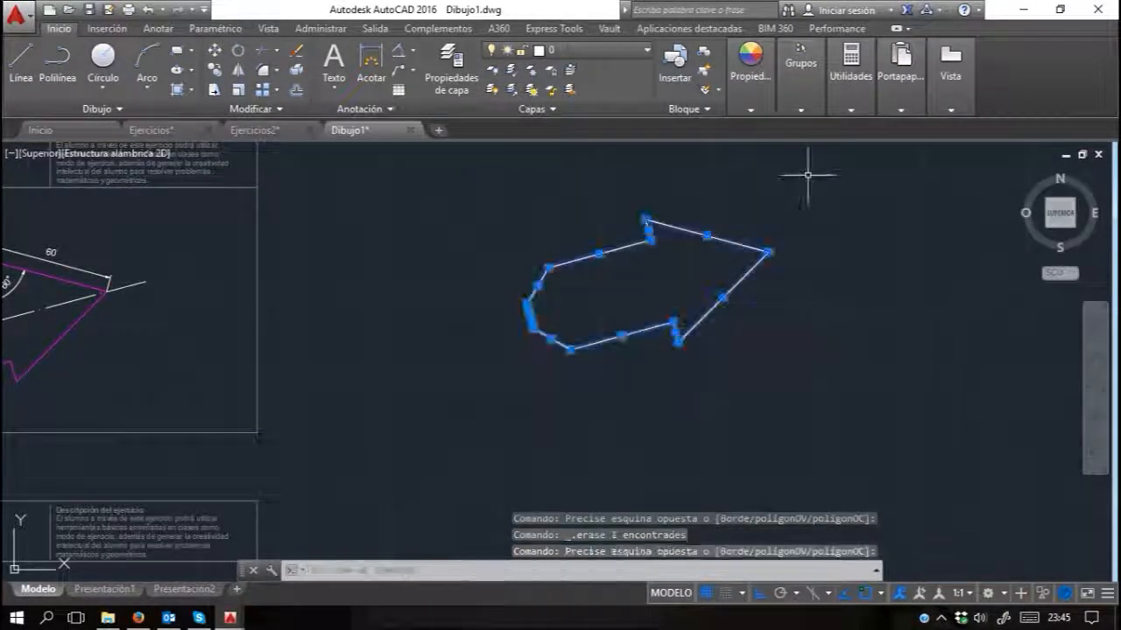
key("Escape")
key("Escape")
Step: Examine the arrow reference's dimensions, followed by the radii, diameters and lengths of the rounded slotted figure in the exercise below it
middle_click_drag(242, 312, 549, 312)
scroll(295, 253, "up", 5)
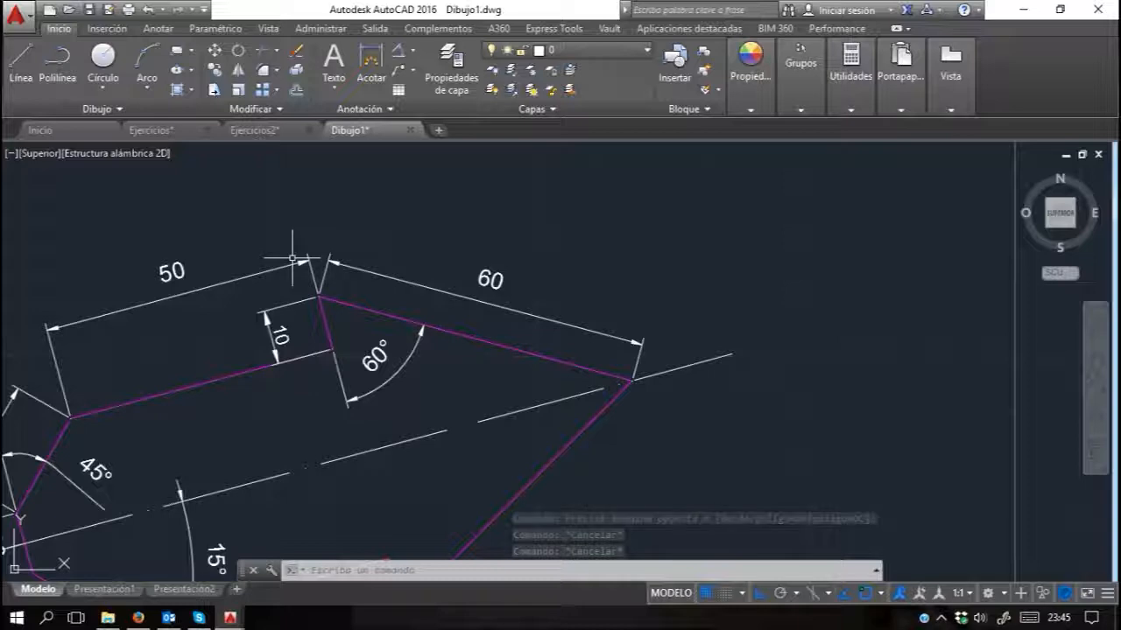
scroll(292, 258, "down", 6)
middle_click_drag(297, 504, 298, 387)
scroll(298, 387, "up", 5)
scroll(295, 322, "down", 4)
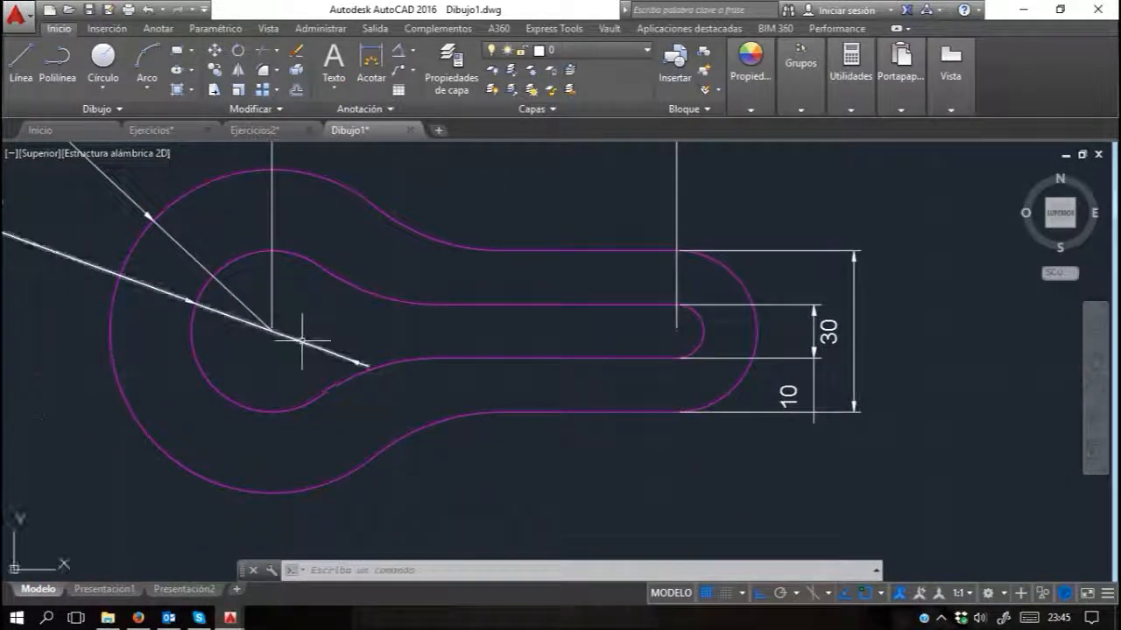
scroll(268, 326, "up", 2)
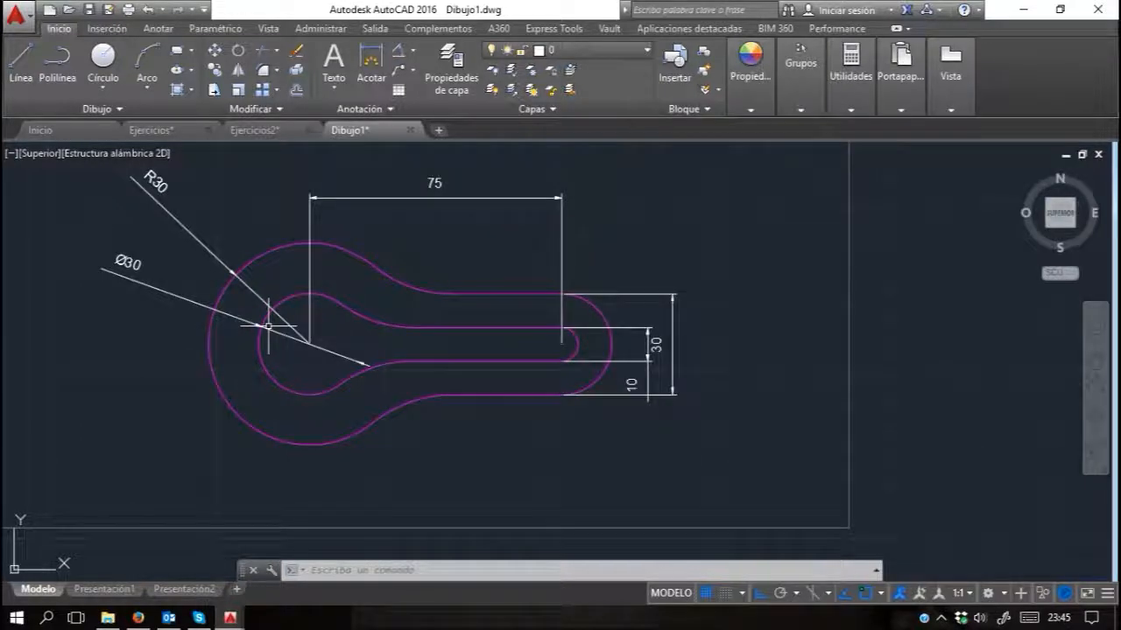
scroll(267, 326, "up", 2)
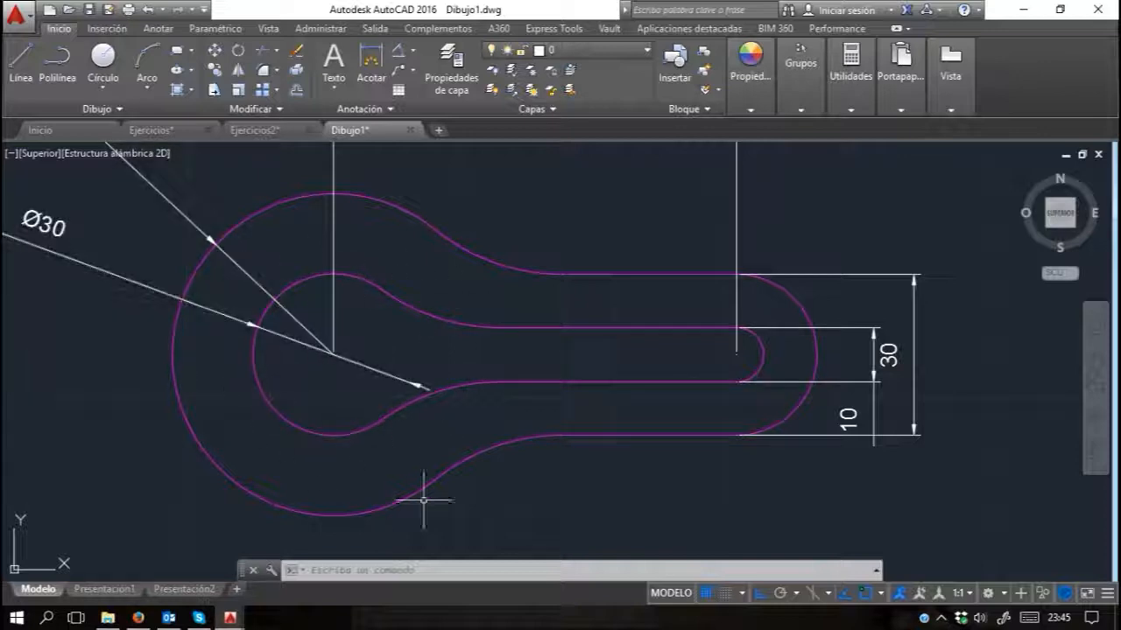
middle_click_drag(263, 383, 418, 402)
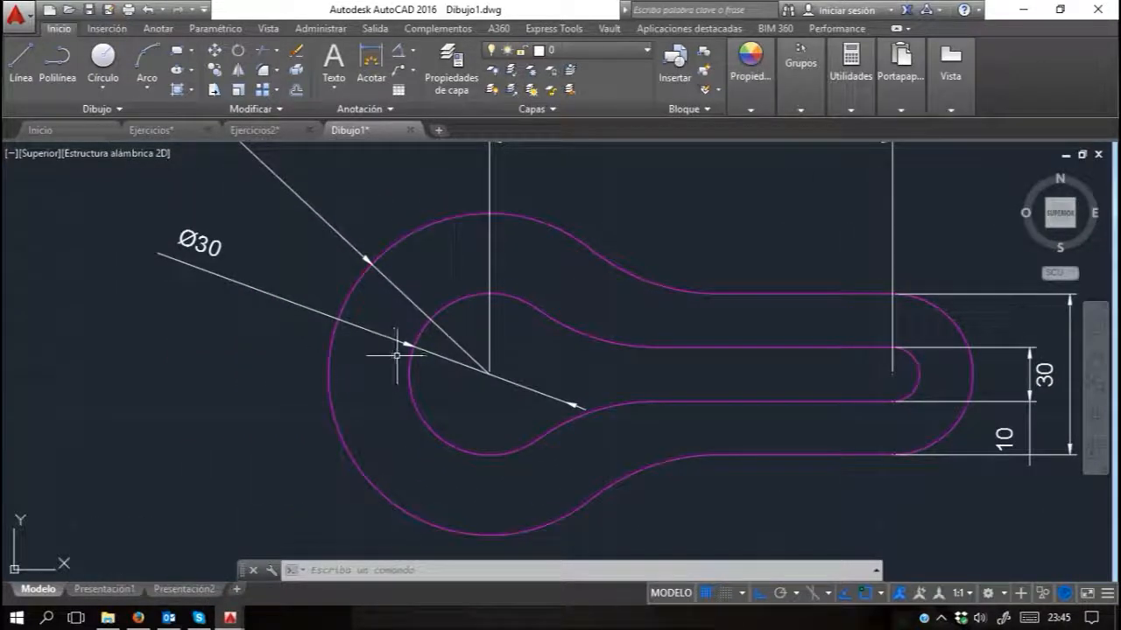
Step: Examine the radius and diameter dimensions at the large rounded end of the reference figure
scroll(400, 346, "up", 6)
scroll(437, 342, "down", 4)
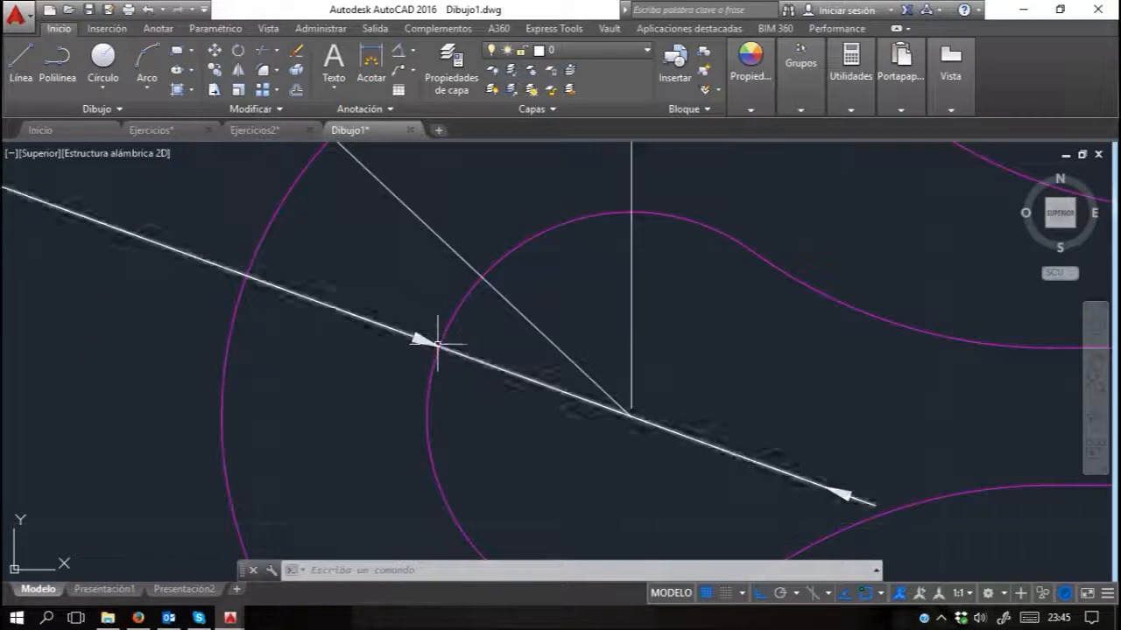
scroll(436, 344, "down", 3)
scroll(438, 333, "up", 1)
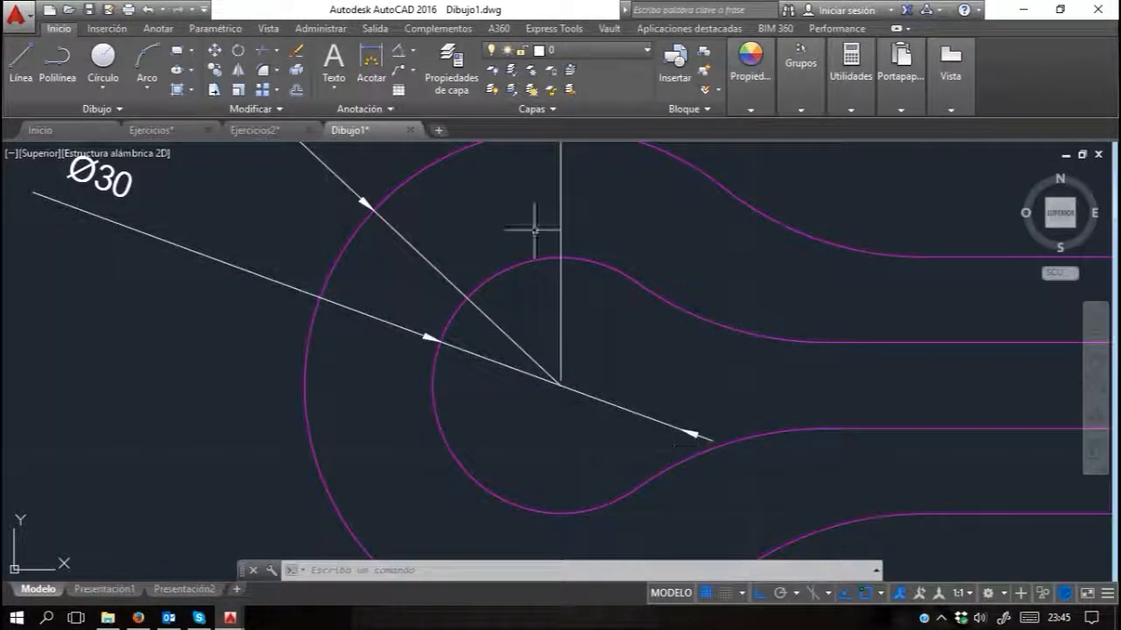
scroll(408, 368, "down", 2)
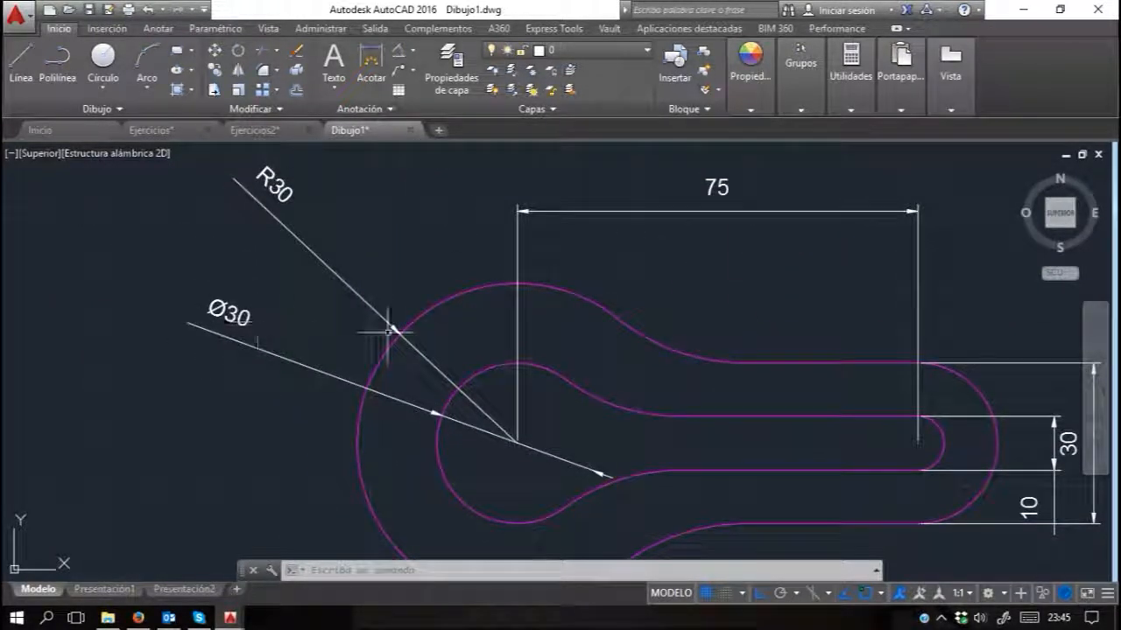
middle_click_drag(387, 331, 138, 320)
scroll(262, 328, "down", 4)
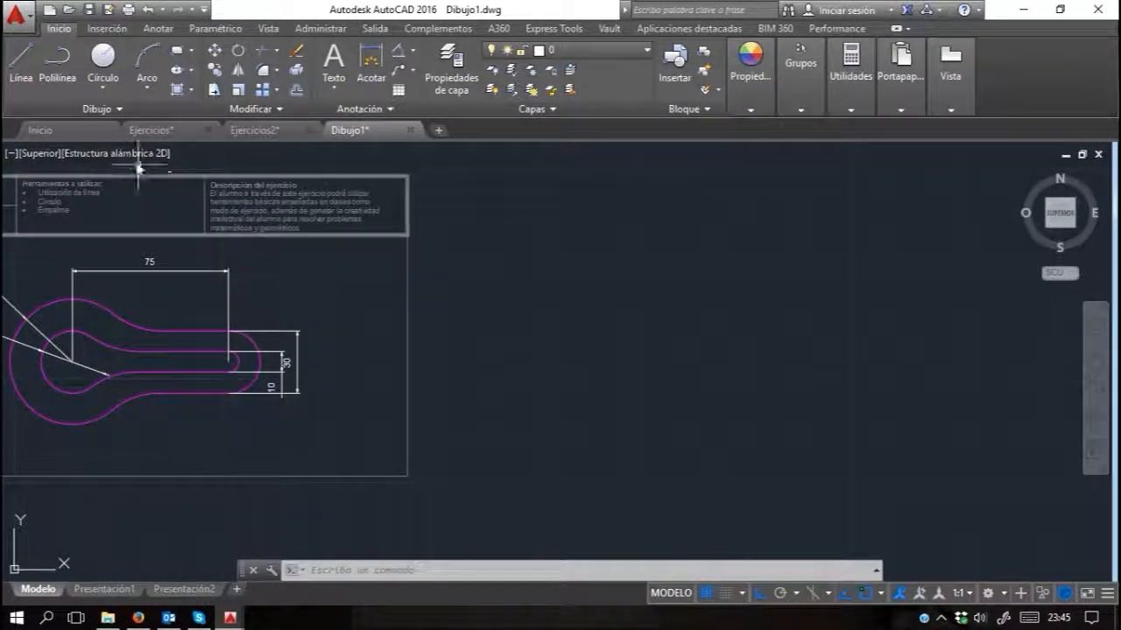
Step: Draw a circle of diameter 30 in the empty area to the right of the reference exercise
left_click(104, 91)
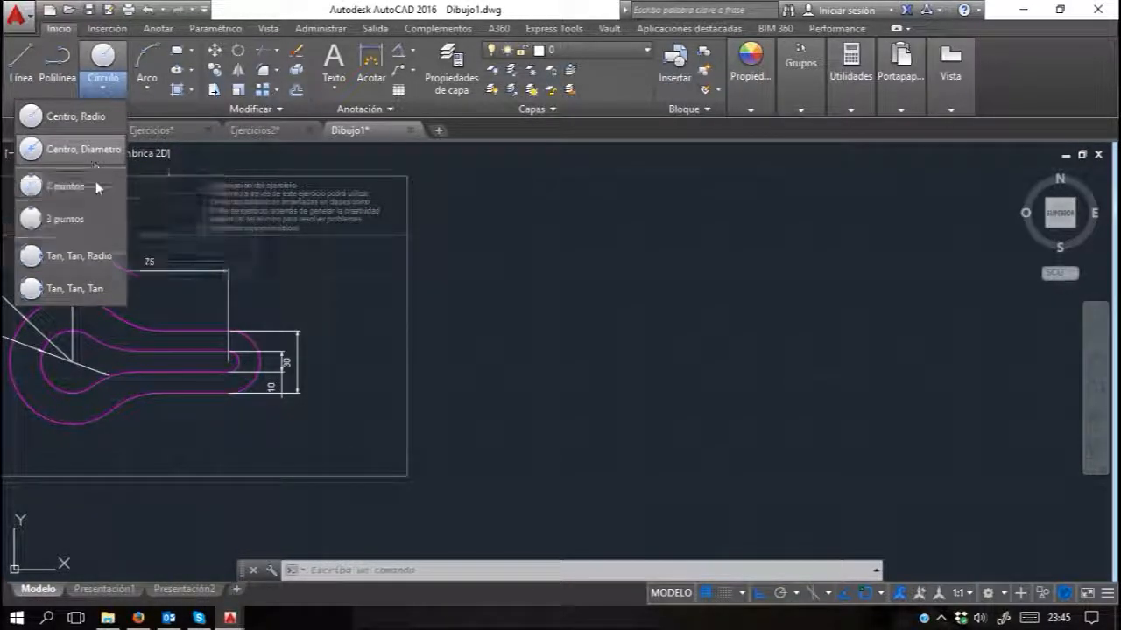
middle_click_drag(246, 395, 288, 408)
scroll(90, 327, "up", 5)
middle_click_drag(90, 327, 272, 319)
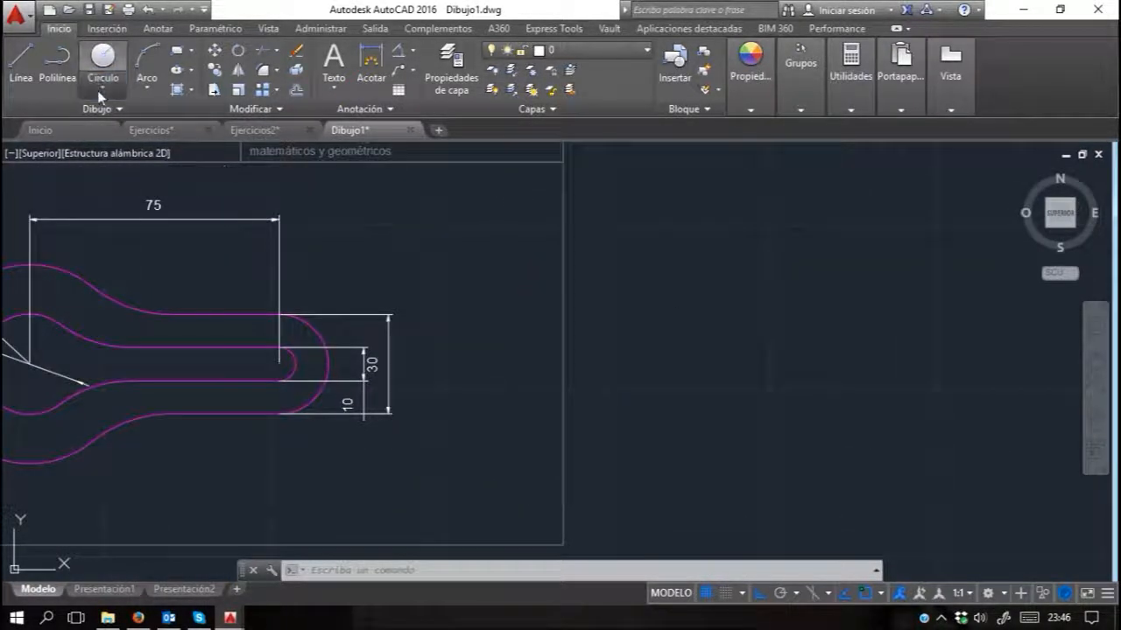
left_click(100, 93)
left_click(92, 146)
left_click(809, 311)
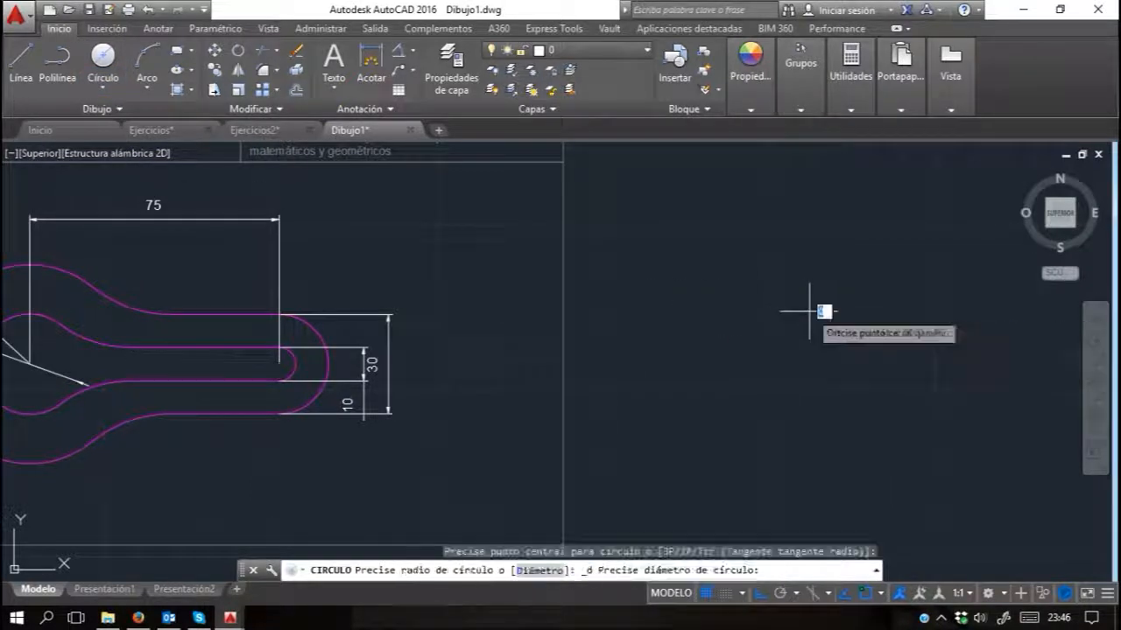
key("Return")
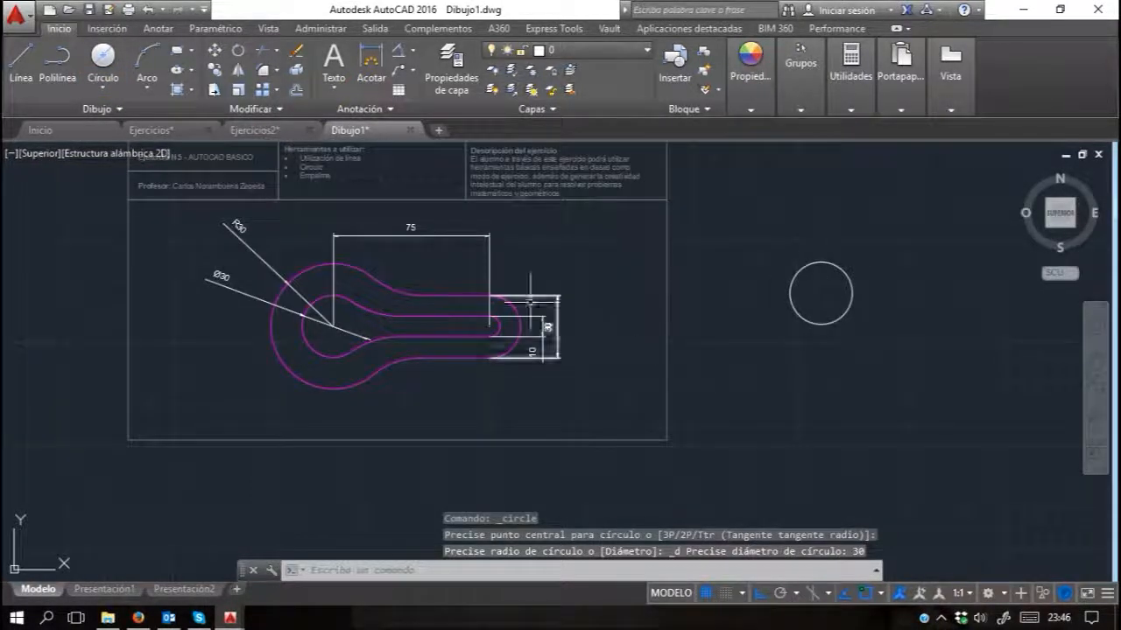
scroll(228, 219, "up", 5)
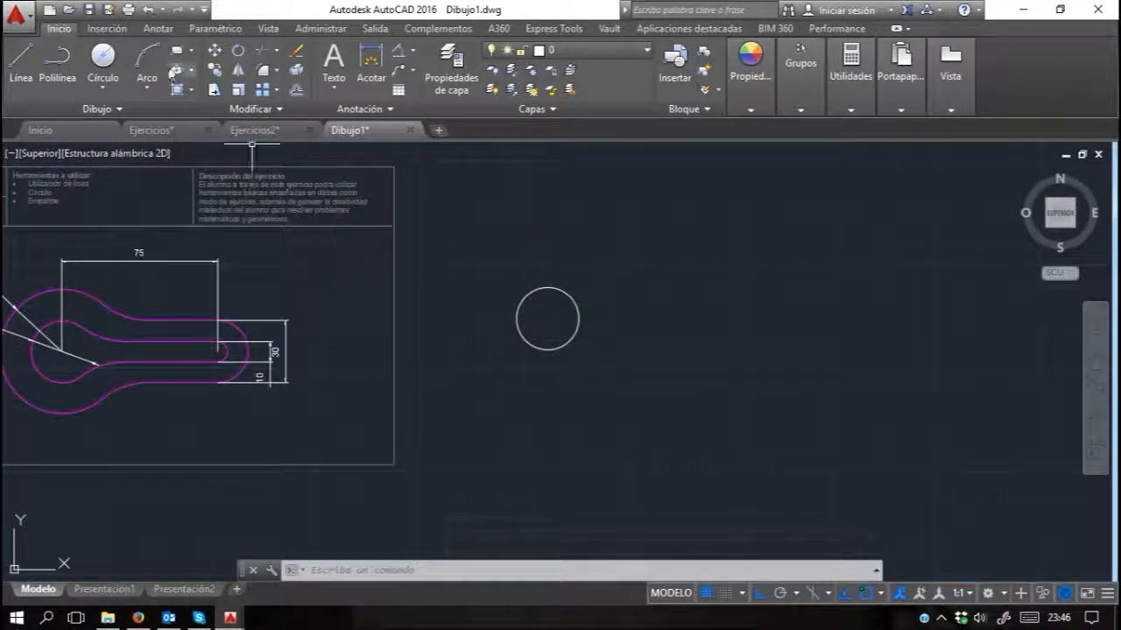
left_click(105, 93)
left_click(61, 114)
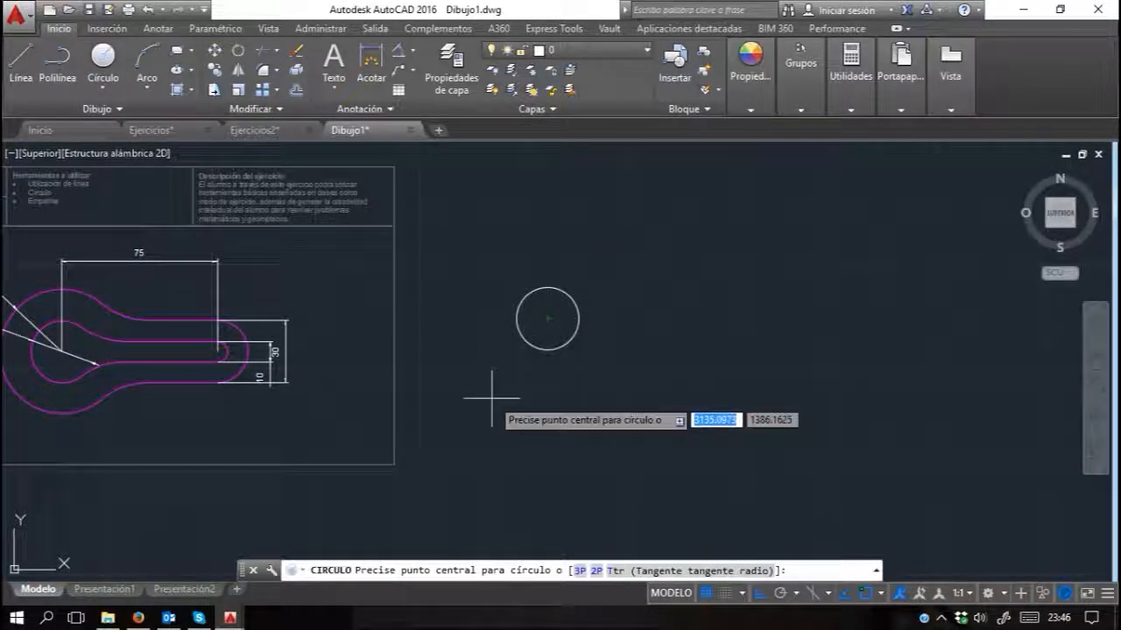
key("Escape")
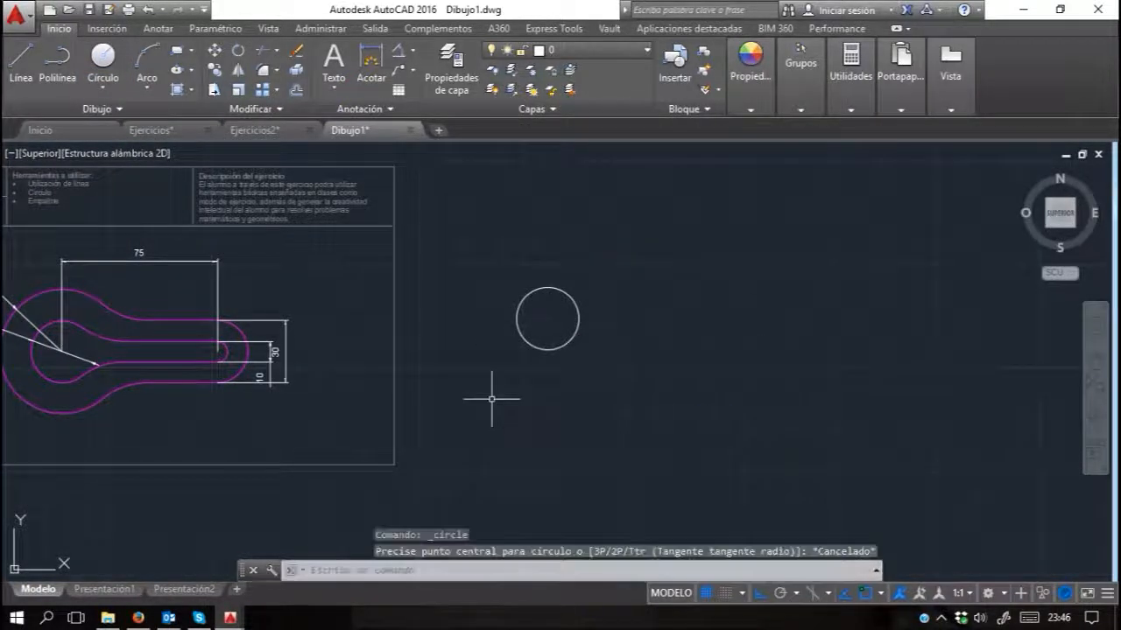
Step: Draw a circle of radius 30 concentric with the existing circle
left_click(105, 91)
left_click(98, 117)
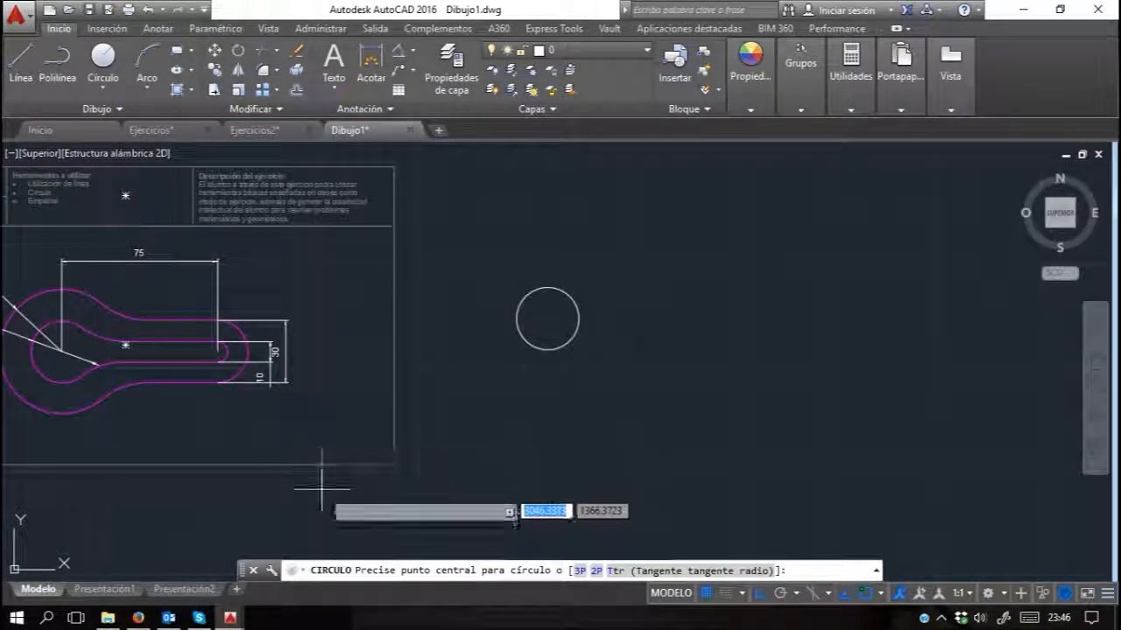
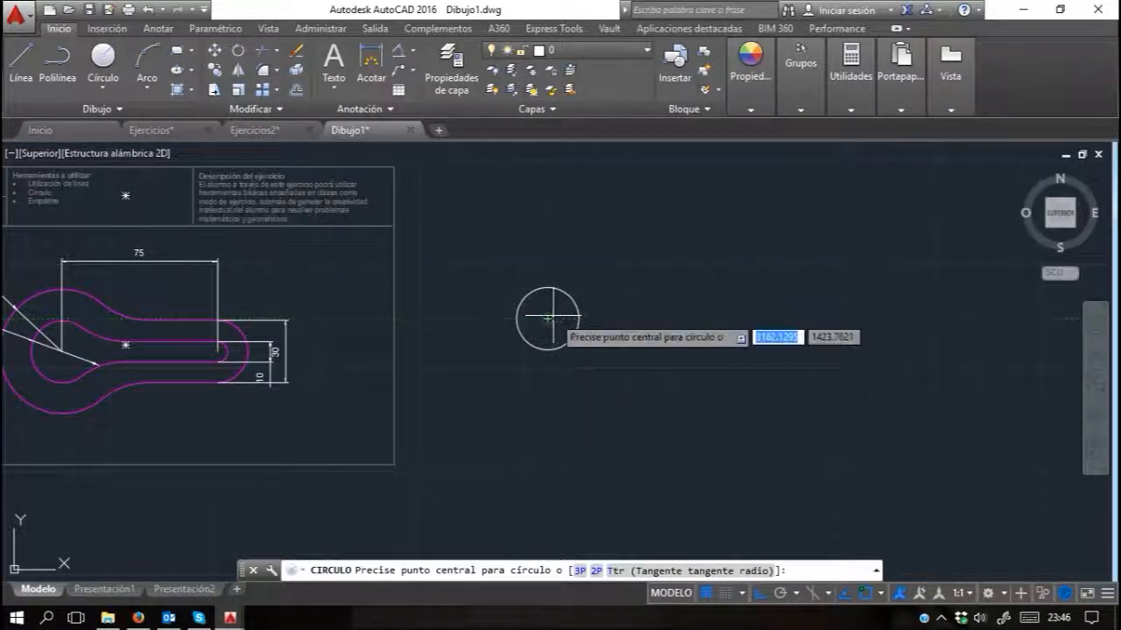
scroll(533, 324, "up", 6)
scroll(530, 383, "down", 4)
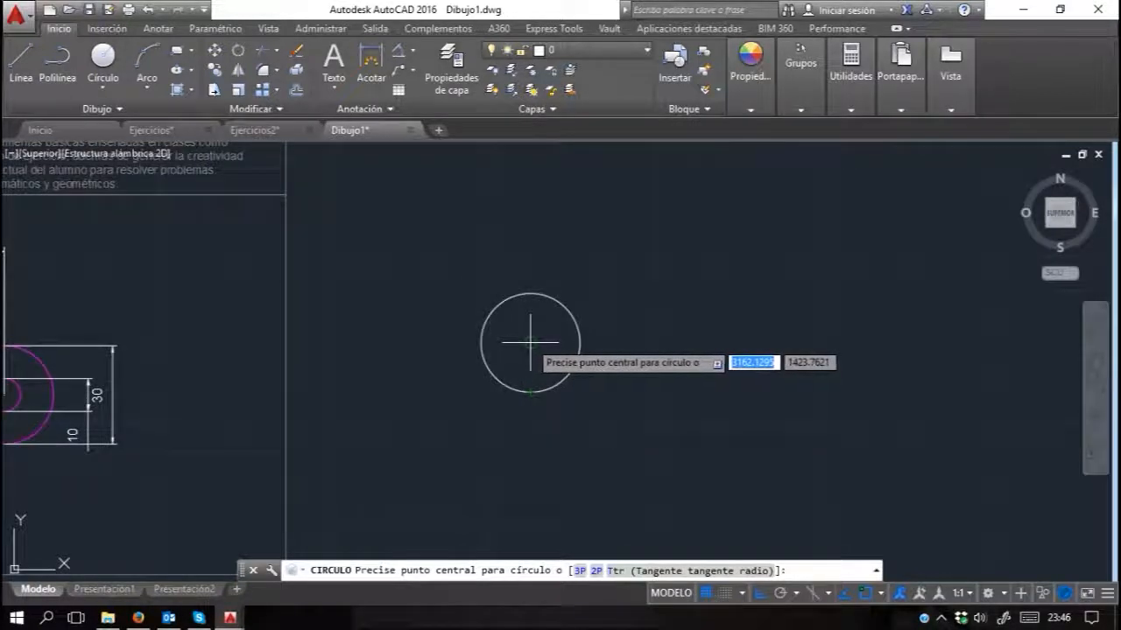
left_click(883, 597)
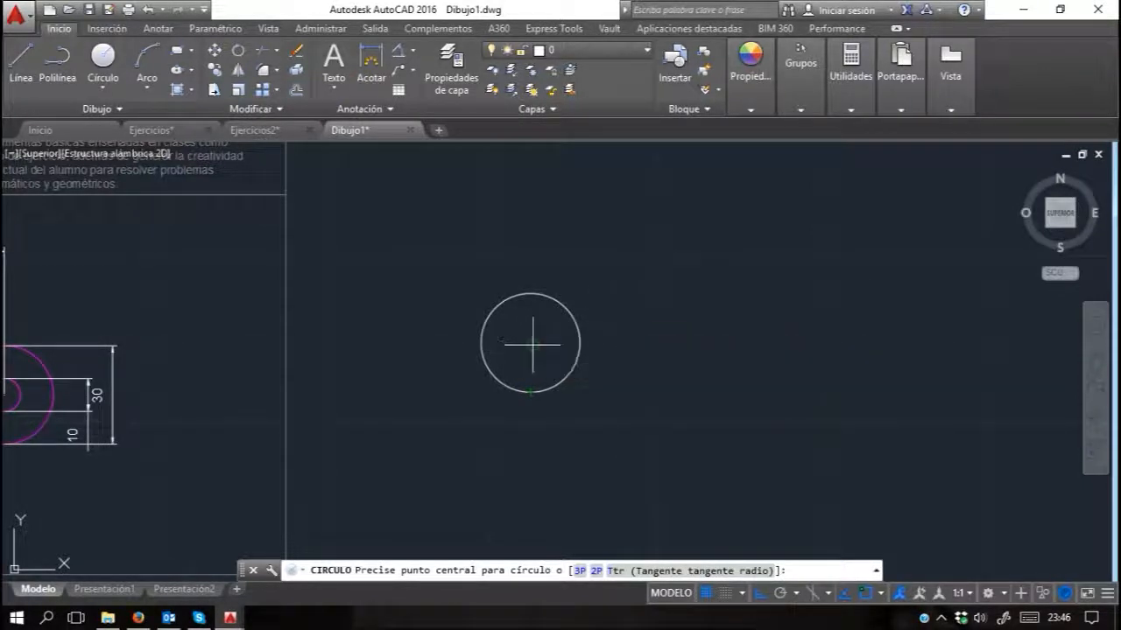
left_click(529, 343)
type("30")
key("Return")
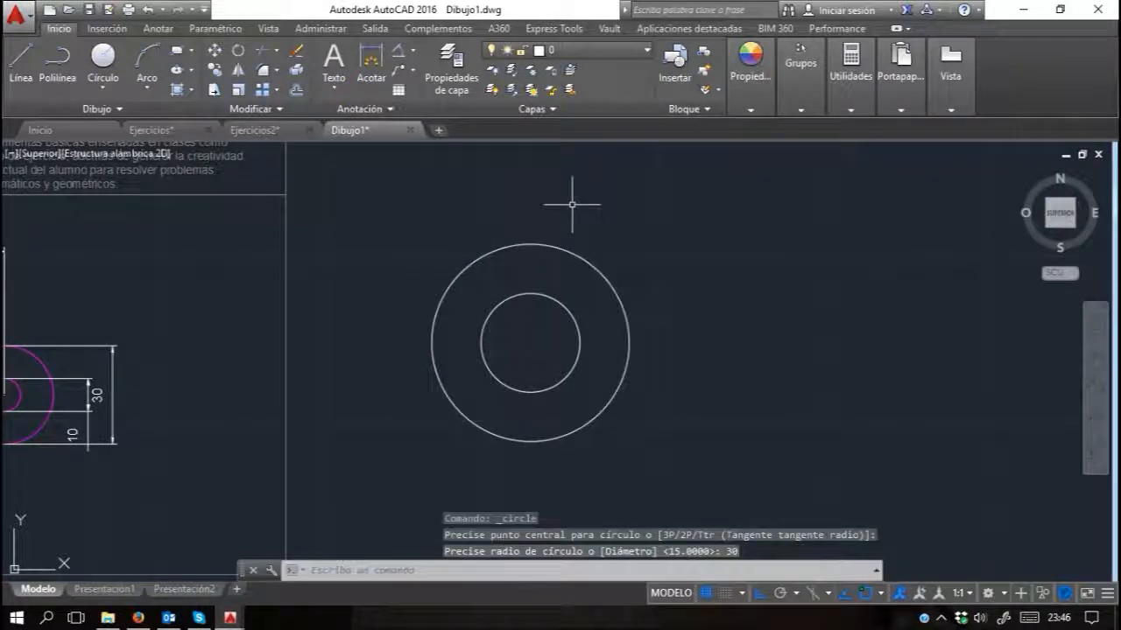
Step: Draw a horizontal line 75 long to the right from the common center of the two circles
scroll(572, 219, "down", 2)
scroll(342, 250, "up", 2)
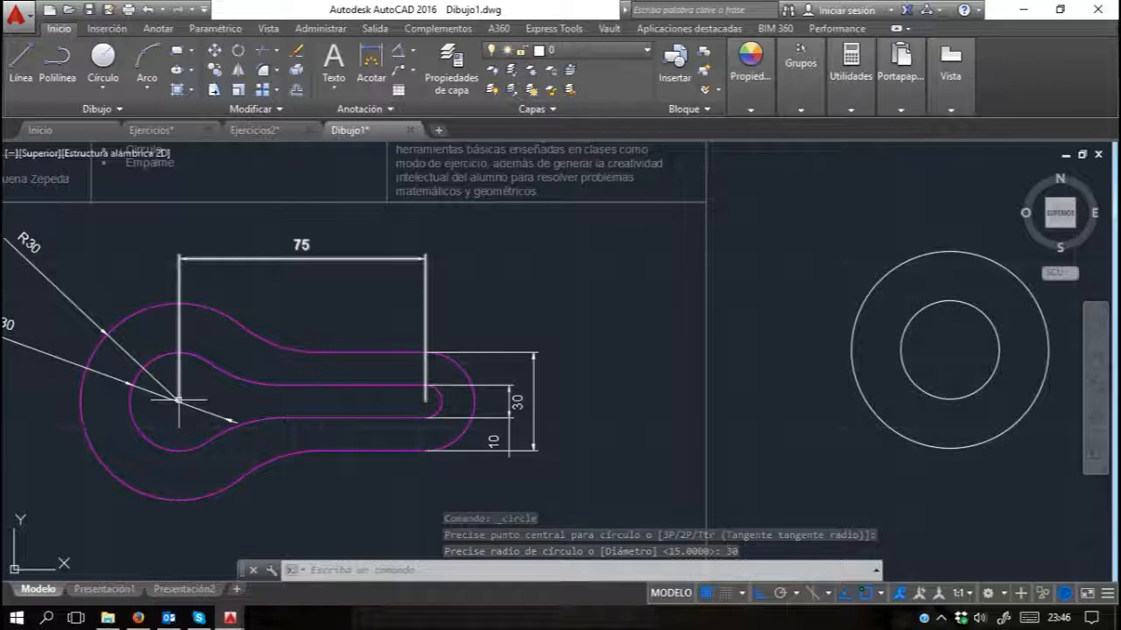
scroll(438, 398, "up", 3)
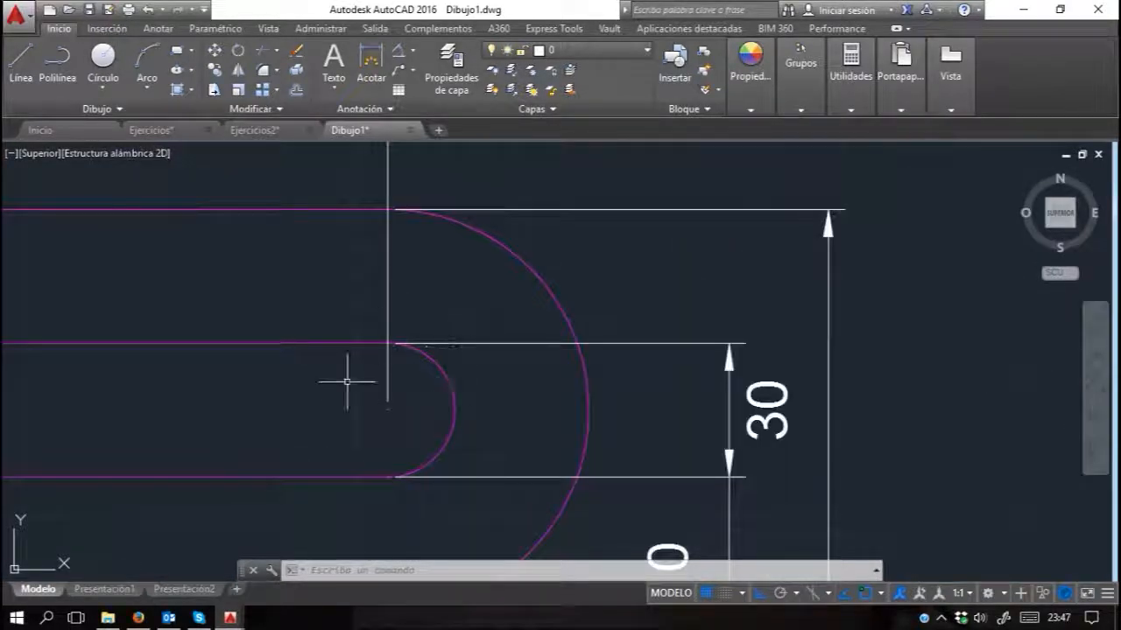
scroll(393, 394, "down", 3)
scroll(261, 255, "up", 2)
scroll(261, 256, "down", 4)
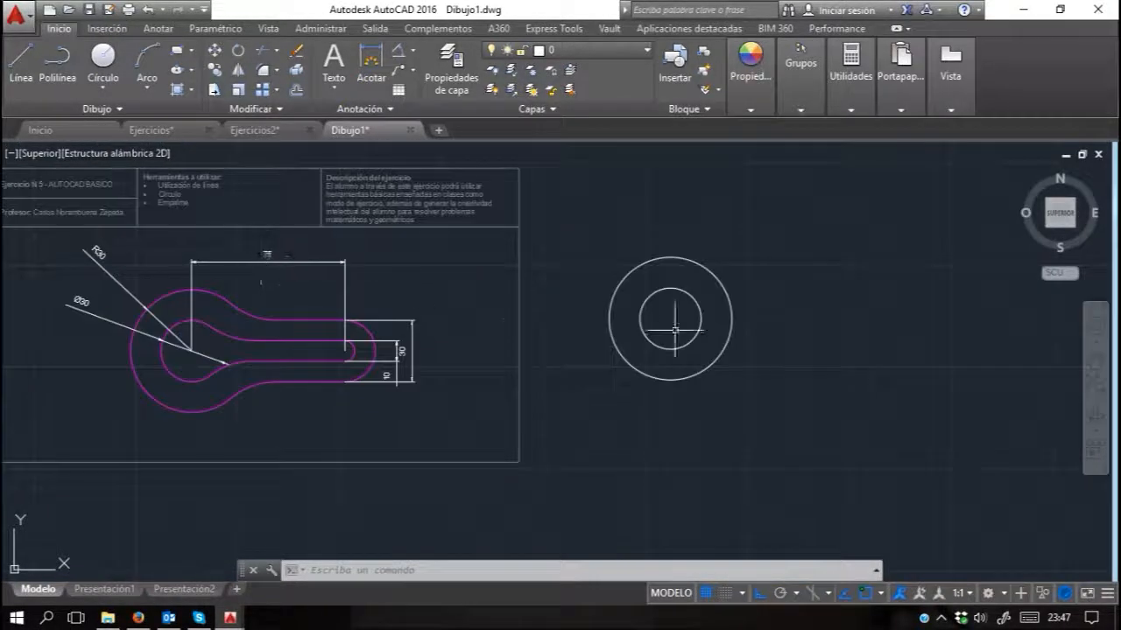
middle_click_drag(638, 328, 519, 331)
left_click(21, 63)
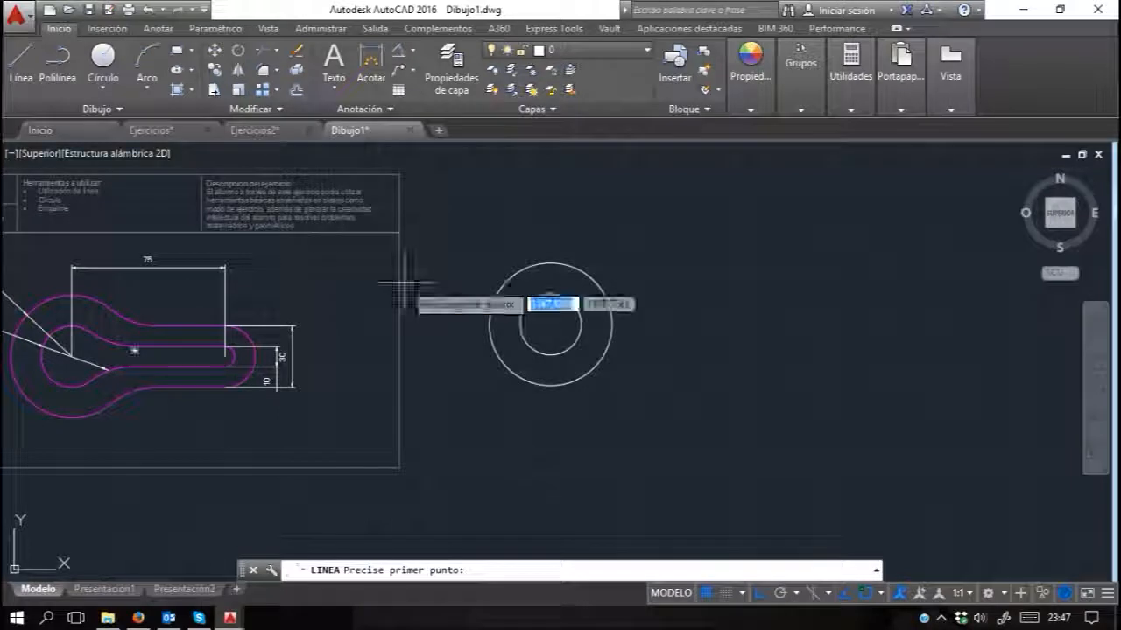
left_click(550, 324)
type("7")
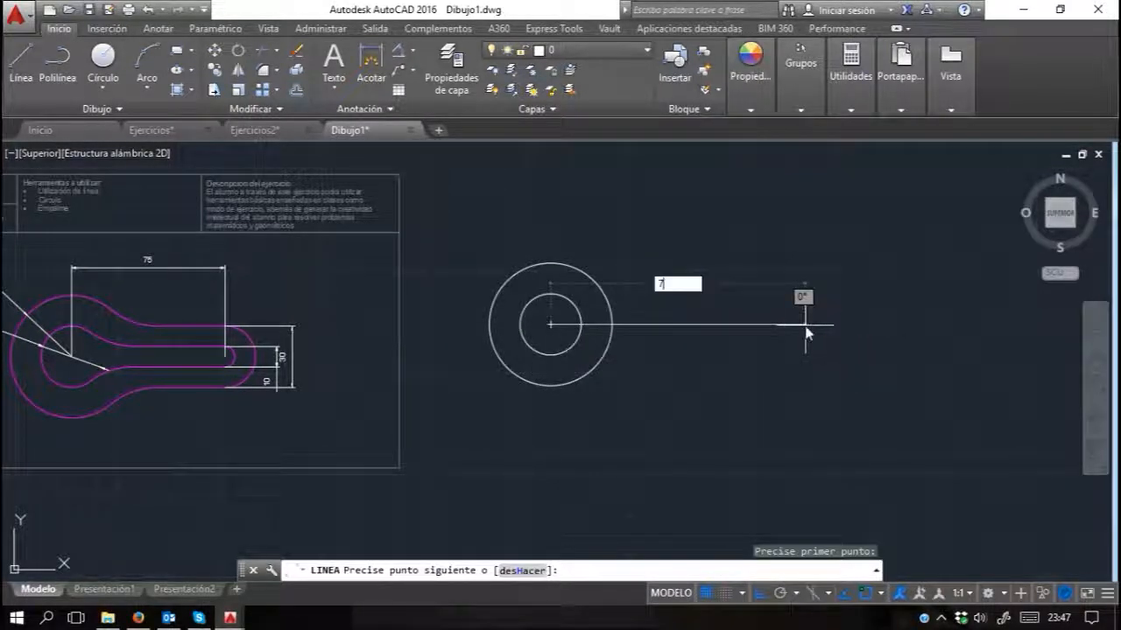
type("5")
key("Return")
key("Escape")
Step: Draw a circle of diameter 30 centered on the right end of the horizontal line
scroll(201, 354, "up", 5)
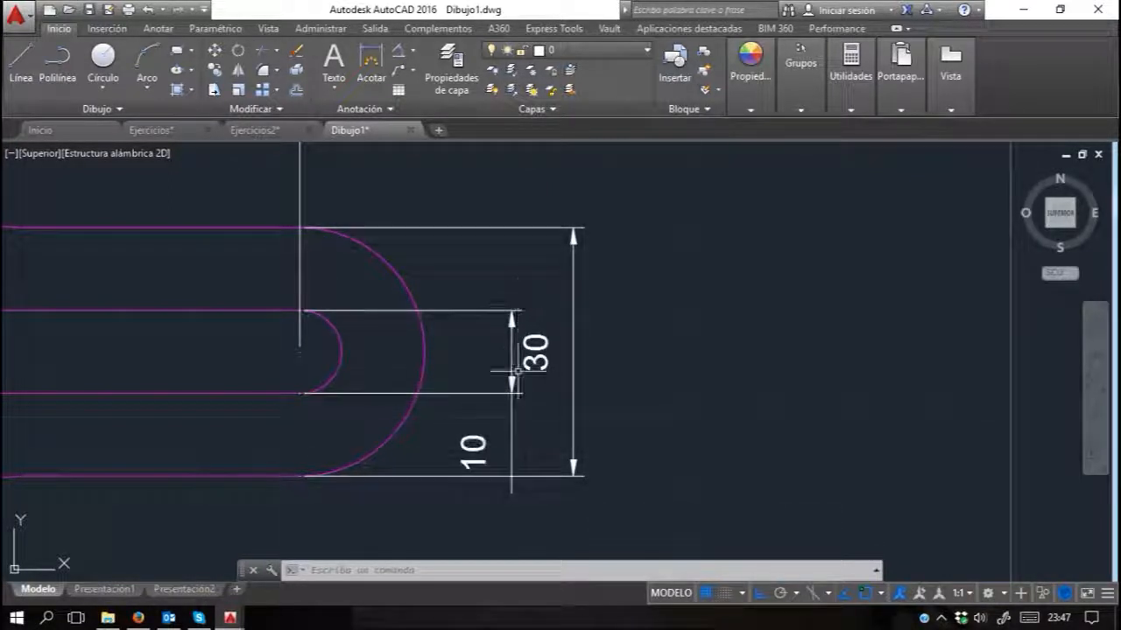
scroll(503, 341, "down", 4)
middle_click_drag(760, 356, 310, 370)
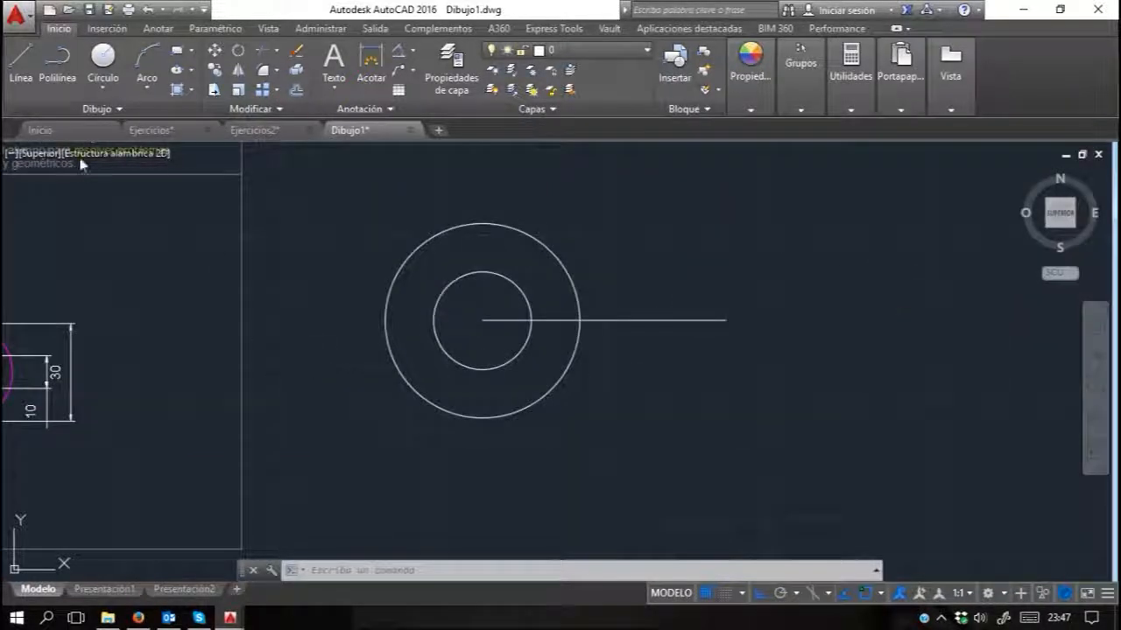
left_click(108, 95)
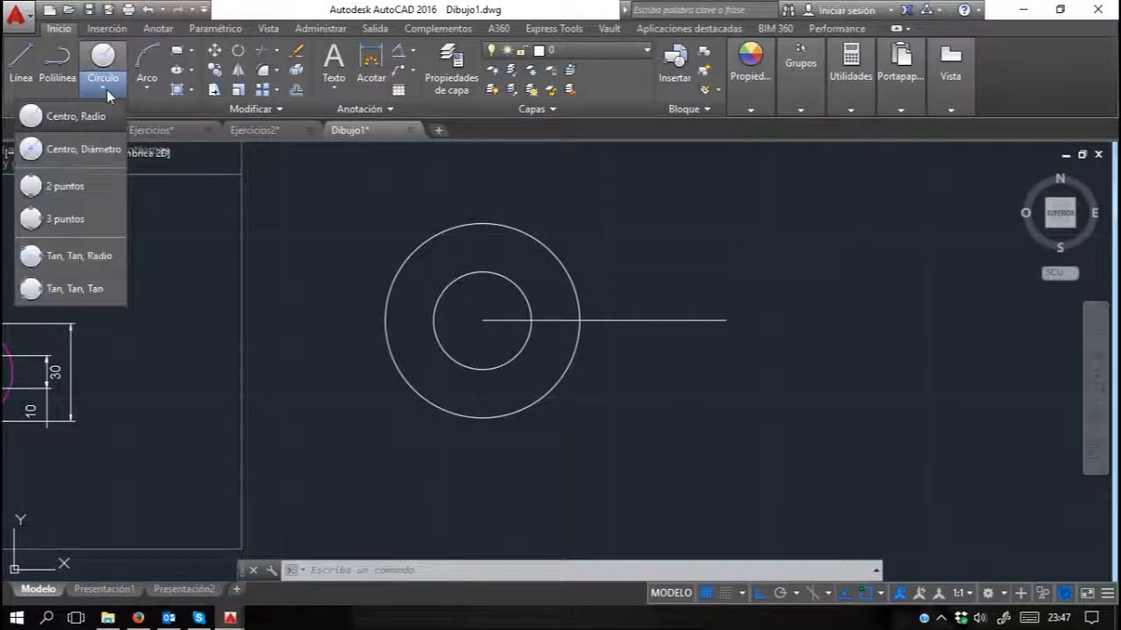
left_click(97, 148)
left_click(725, 321)
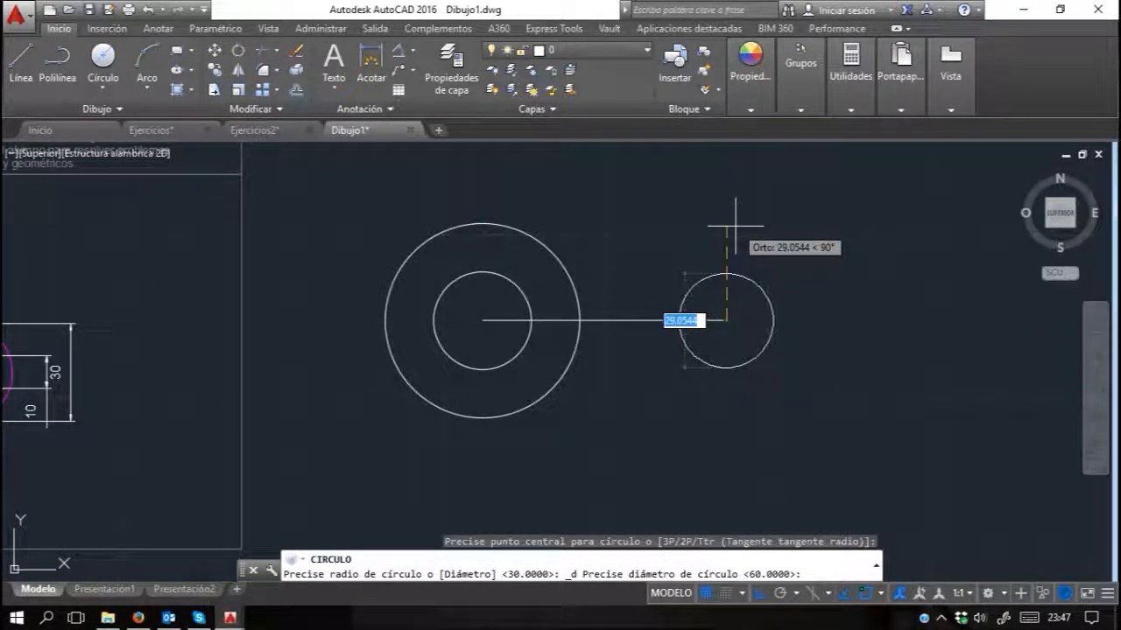
type("30")
key("Return")
middle_click_drag(330, 294, 515, 296)
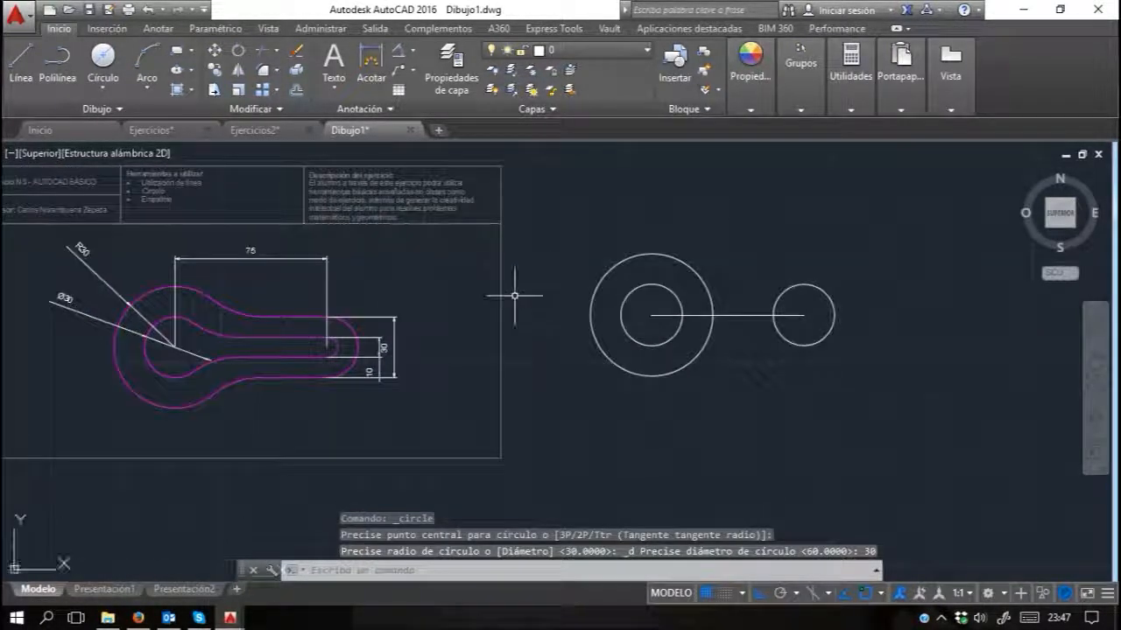
Step: Erase the circle at the right end of the horizontal line
left_click(836, 284)
left_click(804, 313)
key("Delete")
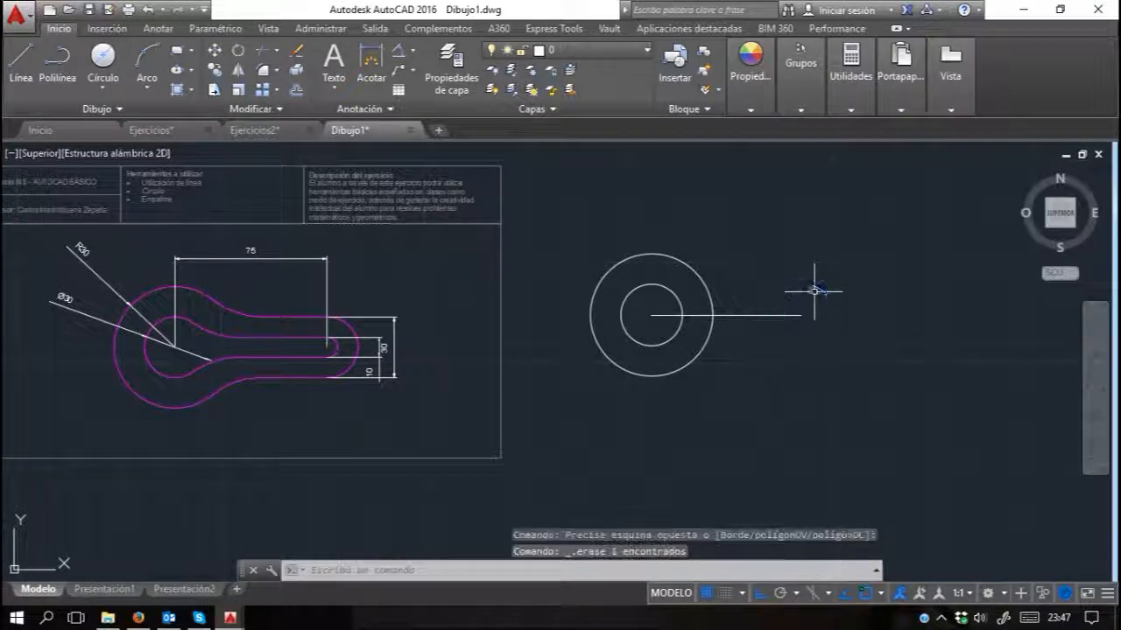
Step: Redraw the circle at the right endpoint of the horizontal line with a diameter of 30
left_click(99, 92)
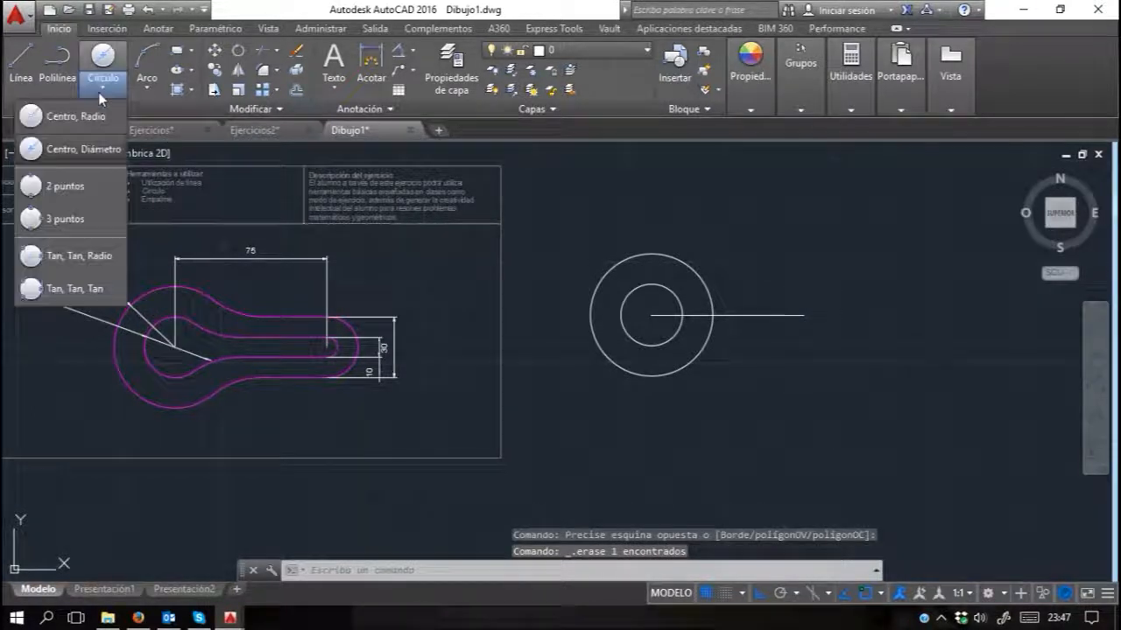
left_click(90, 154)
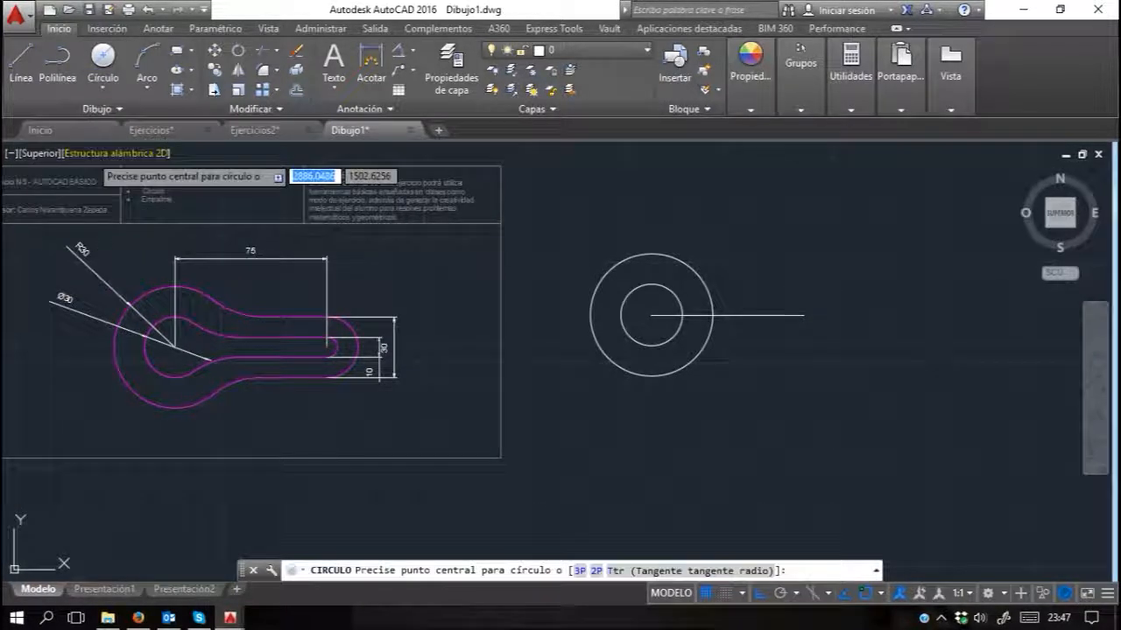
left_click(804, 316)
key("Return")
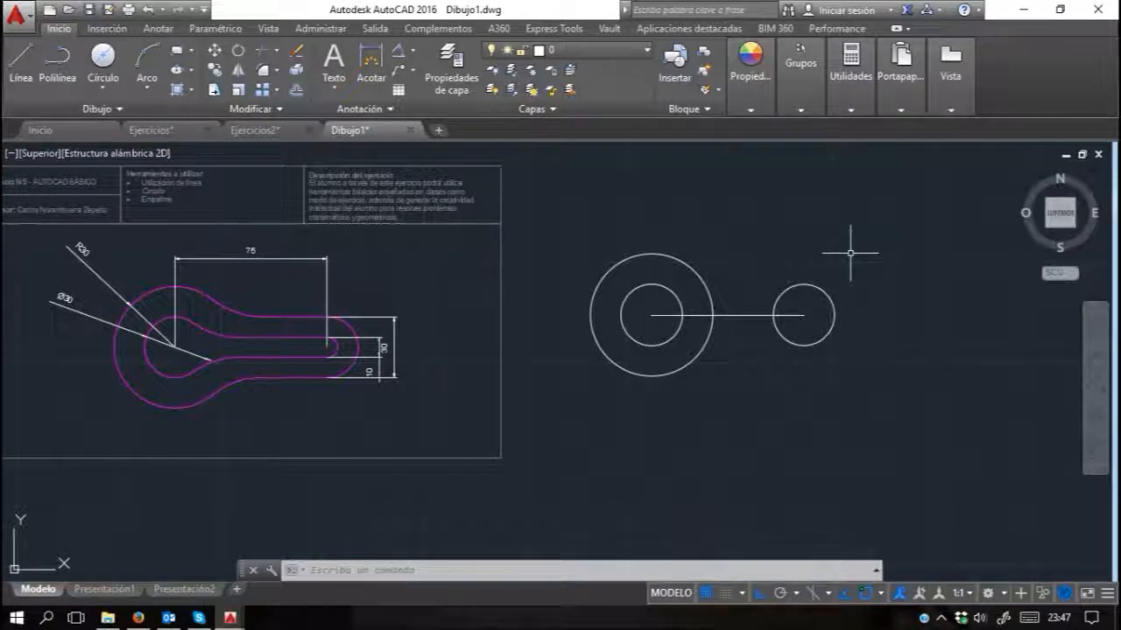
Step: Inspect which edges the outer and inner height dimensions refer to at the narrow rounded end of the reference figure
scroll(302, 363, "up", 10)
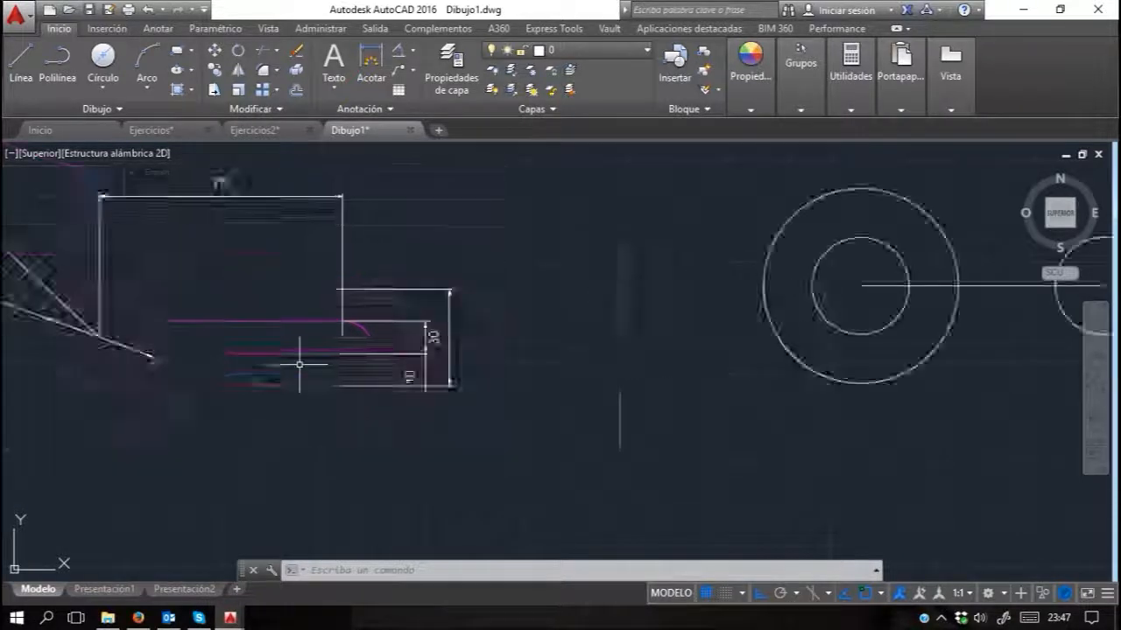
scroll(403, 324, "down", 4)
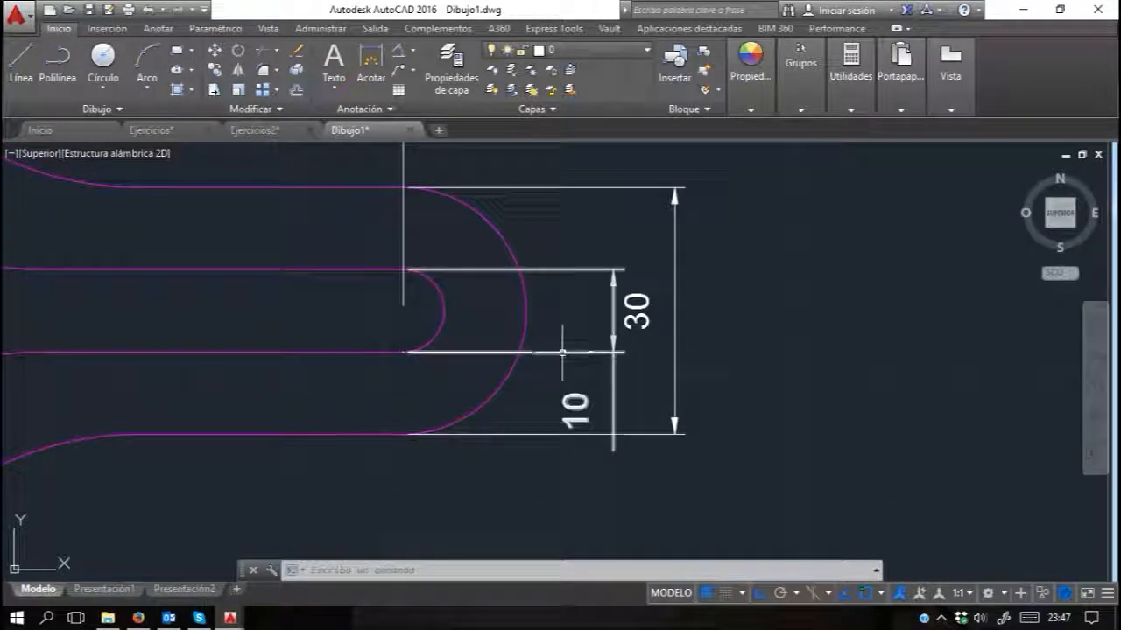
left_click(613, 306)
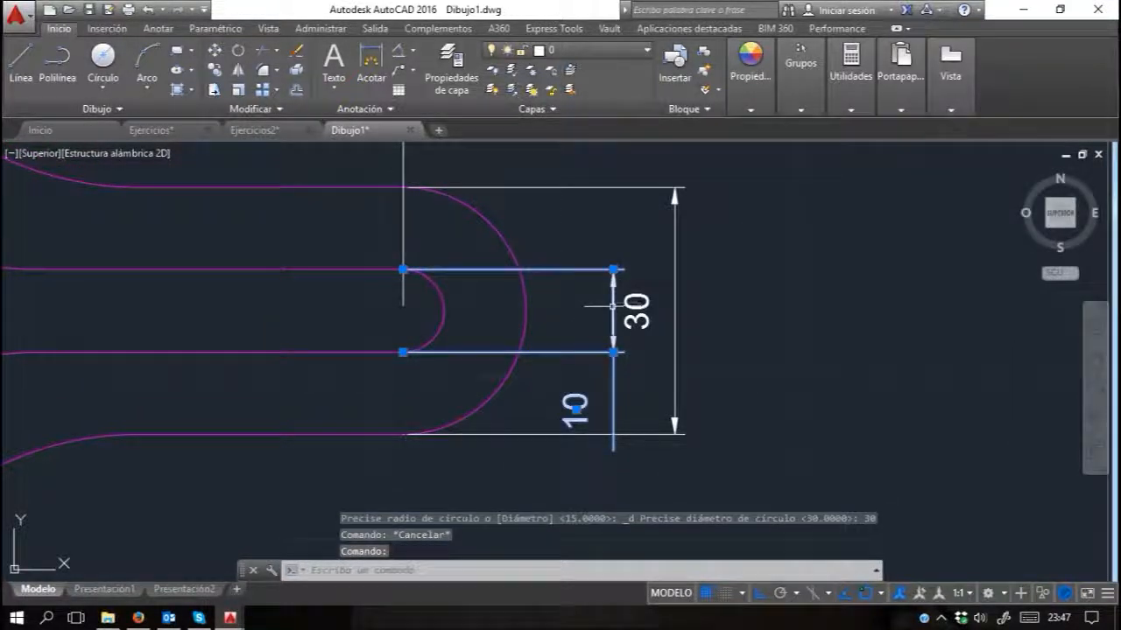
key("Escape")
left_click(636, 304)
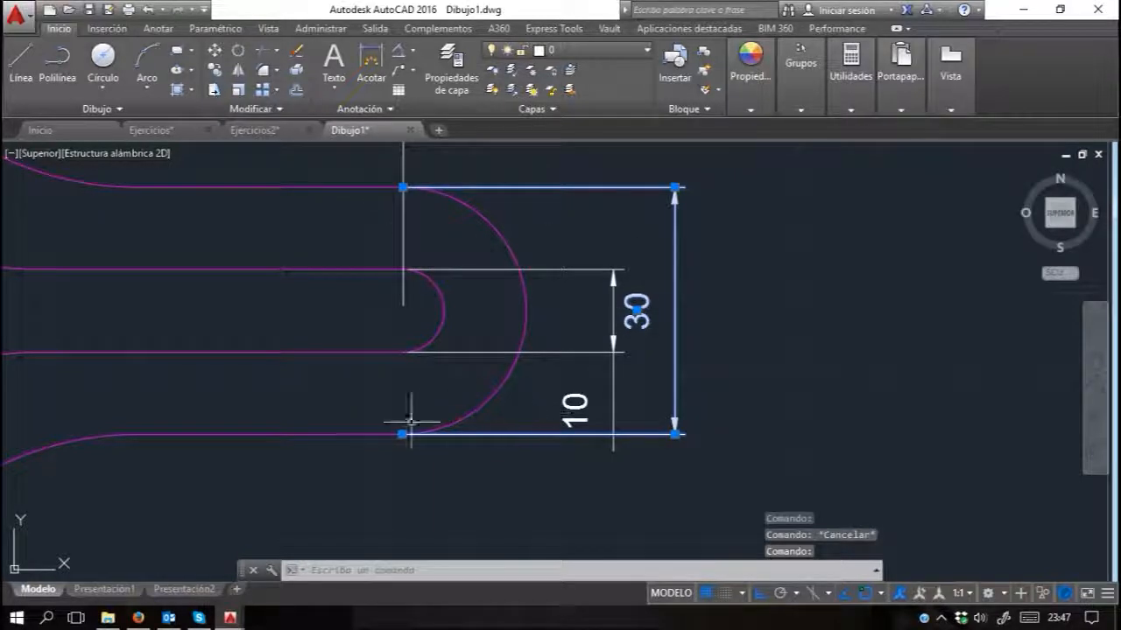
key("Escape")
left_click(574, 405)
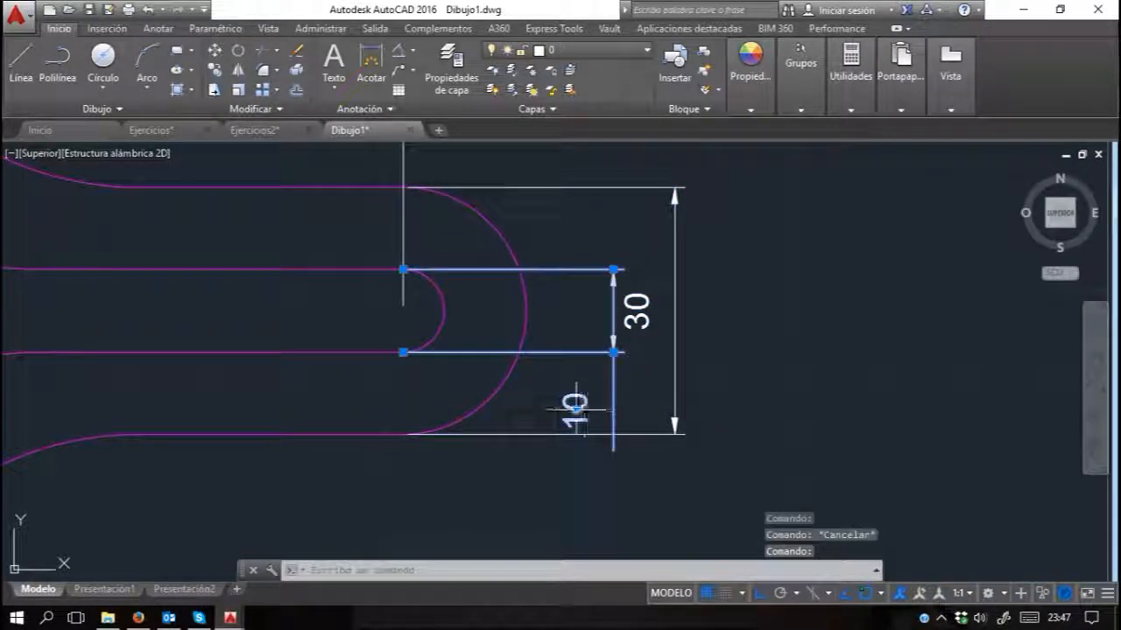
Step: Move the text of the reference figure's 10 height dimension back to the middle of its dimension line
left_click(574, 404)
left_click(613, 311)
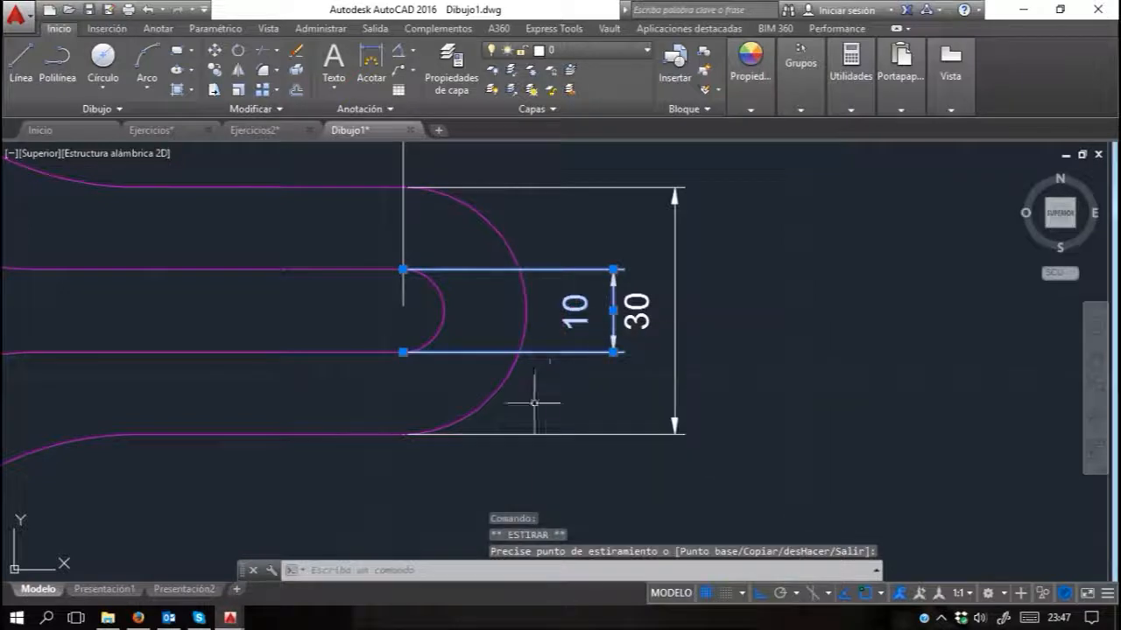
key("Escape")
key("Escape")
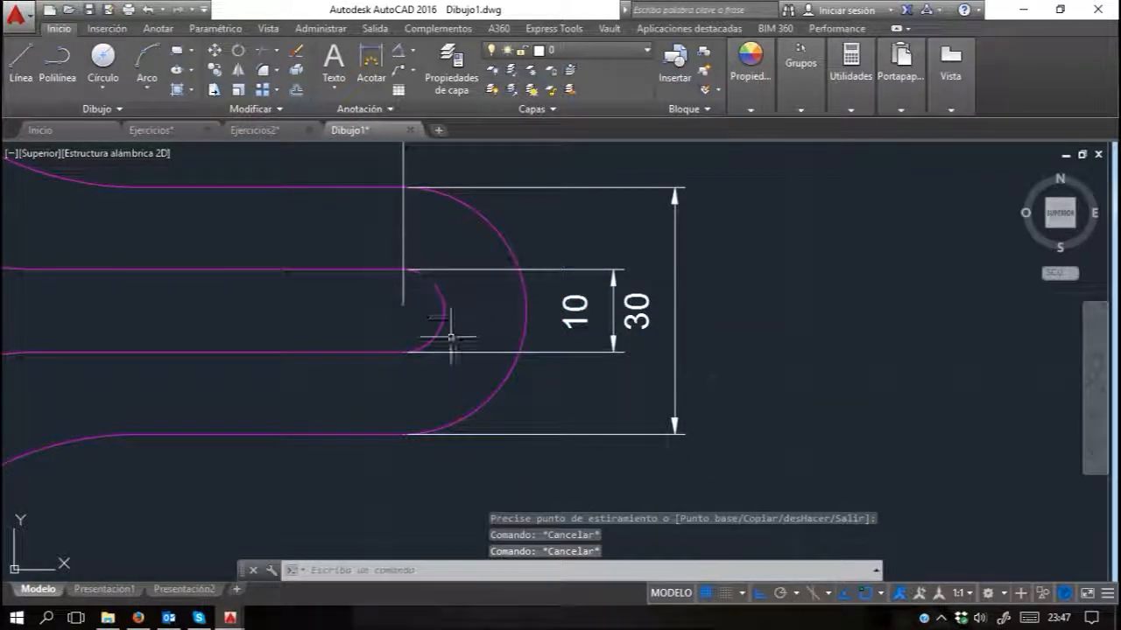
Step: Draw a circle of diameter 10 centered on the right endpoint of the horizontal center line
scroll(566, 306, "down", 5)
middle_click_drag(818, 318, 555, 295)
scroll(555, 295, "up", 3)
left_click(105, 87)
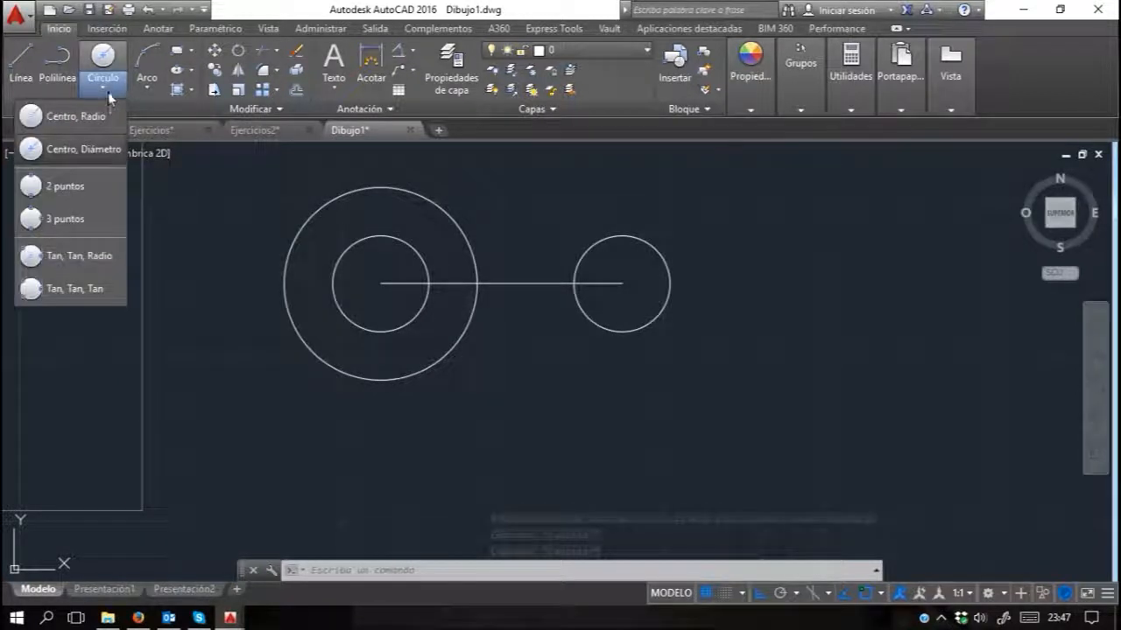
left_click(97, 151)
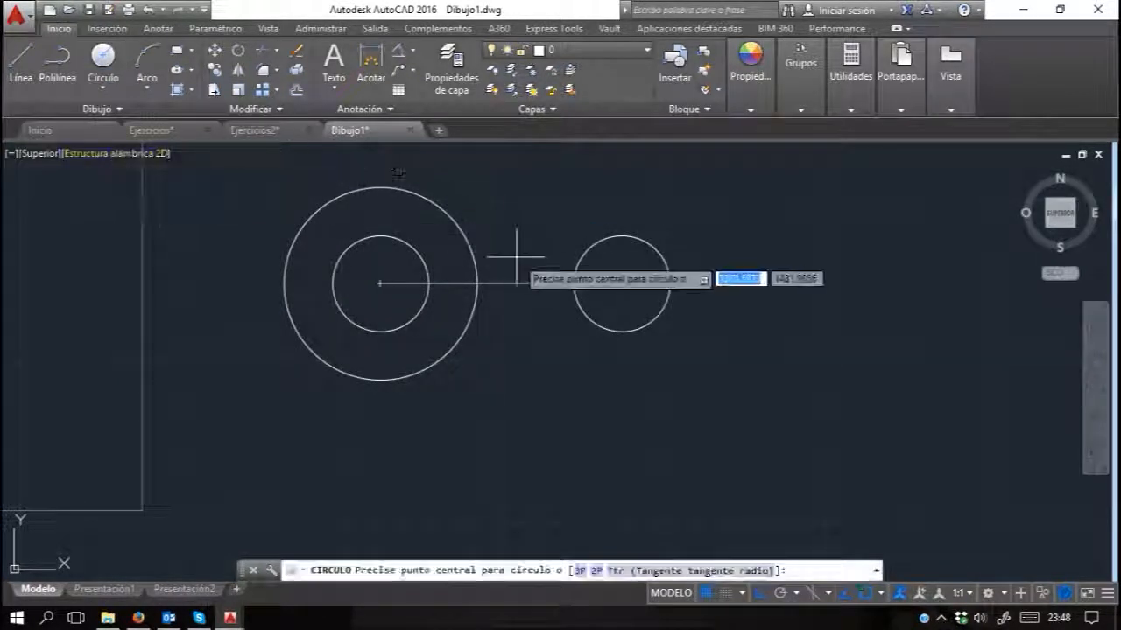
left_click(616, 290)
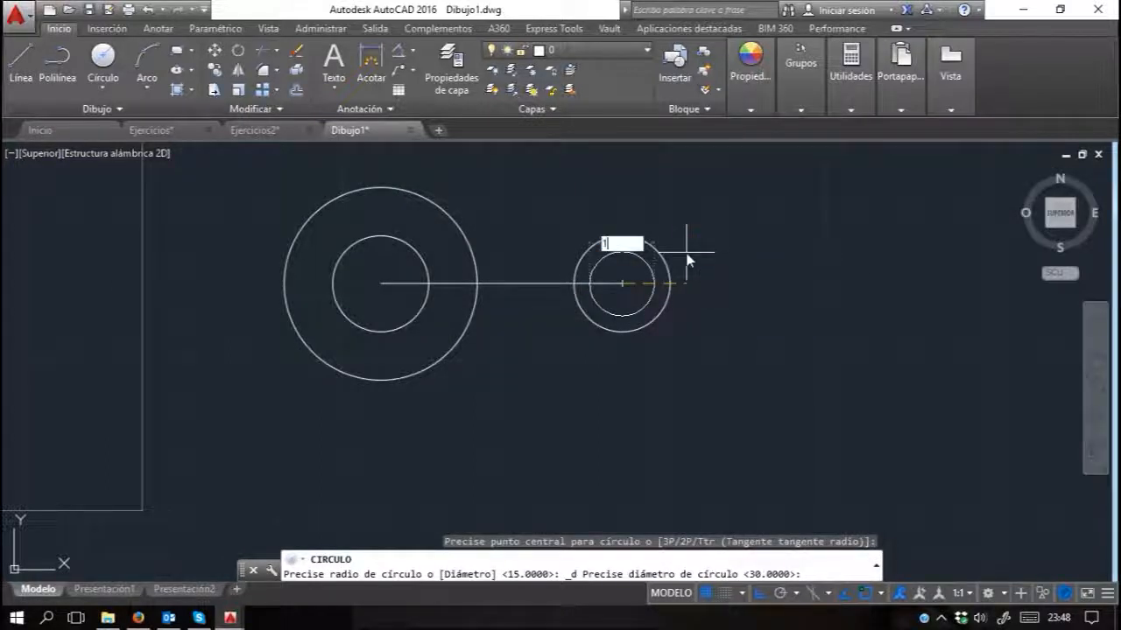
type("10")
key("Return")
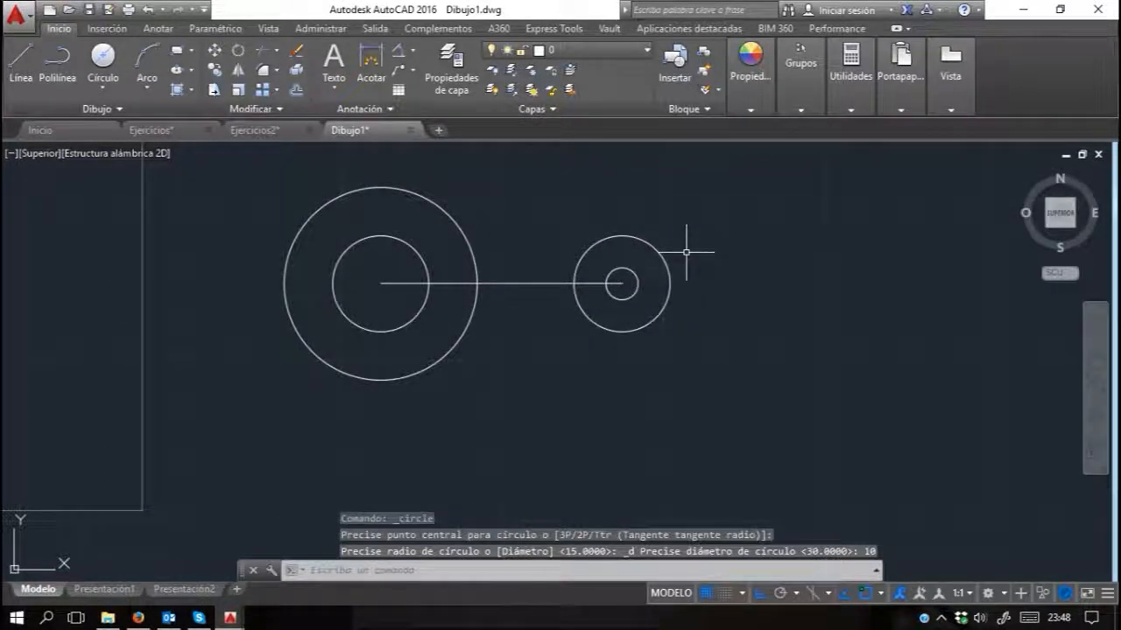
Step: Draw horizontal lines from the top and bottom of the diameter 10 circle leftward into the inner circle at the wide end
mouse_move(357, 277)
middle_mouse_down()
mouse_move(759, 305)
mouse_move(481, 312)
middle_mouse_up()
type("l")
key("Return")
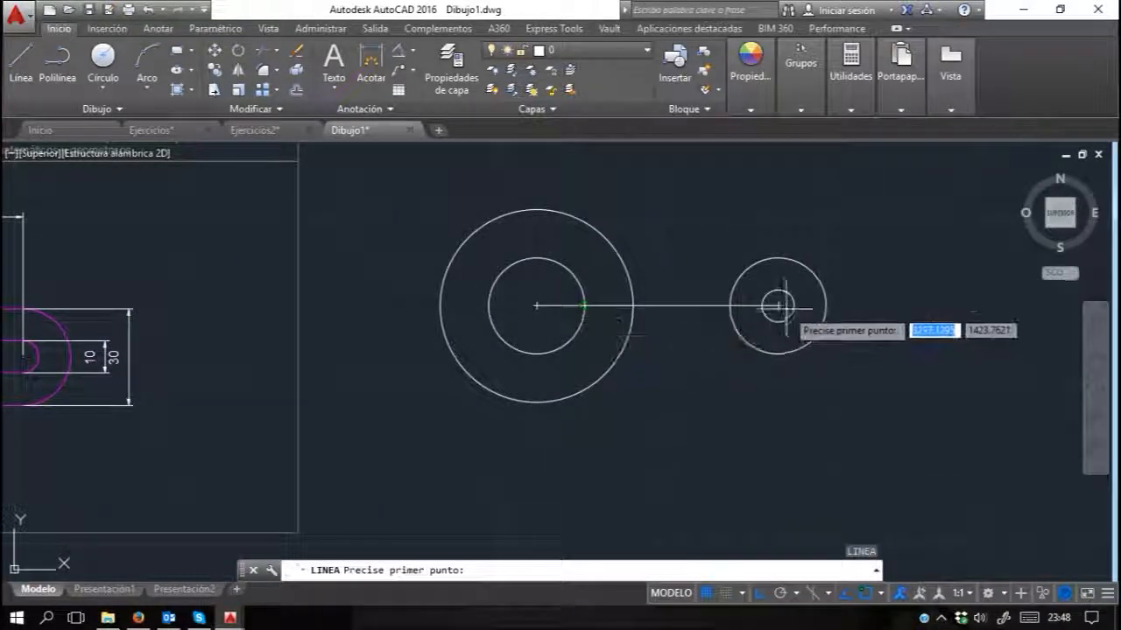
left_click(777, 290)
left_click(543, 290)
key("Return")
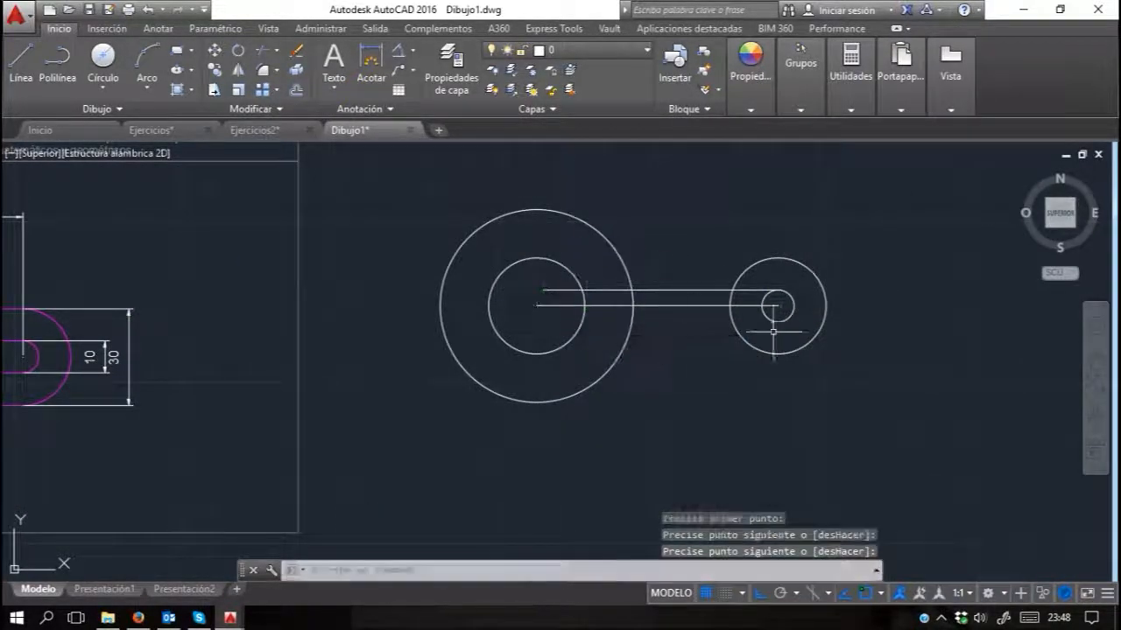
key("Return")
left_click(777, 321)
left_click(544, 320)
key("Return")
Step: Draw horizontal lines from the top and bottom of the right outer circle leftward into the large outer circle
middle_click_drag(508, 373, 604, 359)
key("Return")
left_click(873, 245)
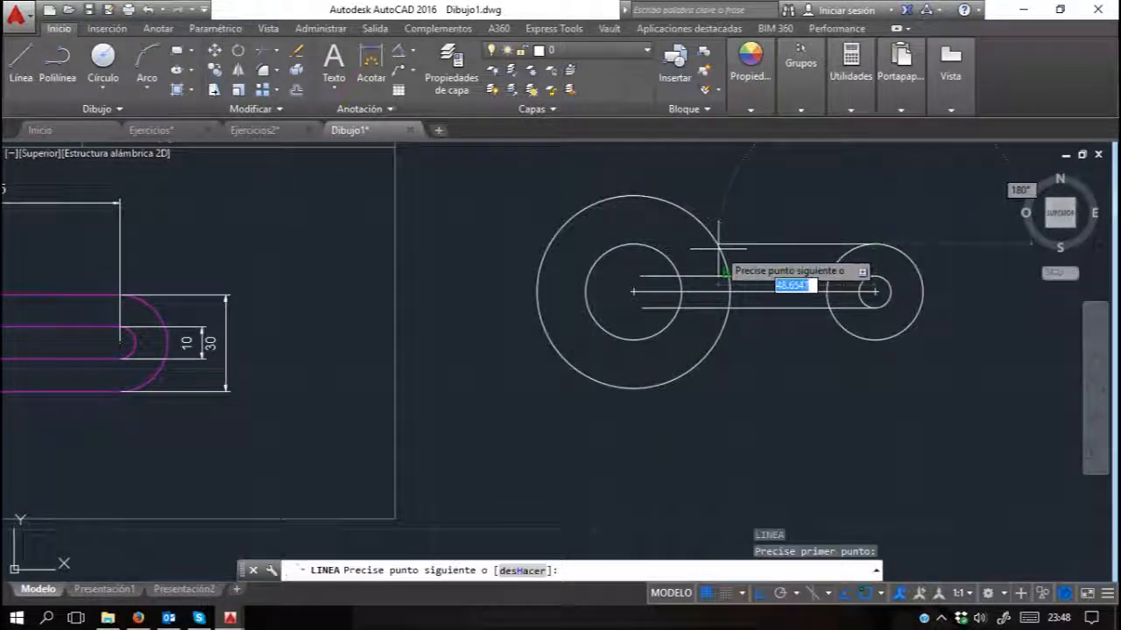
left_click(694, 246)
key("Return")
key("Return")
left_click(874, 340)
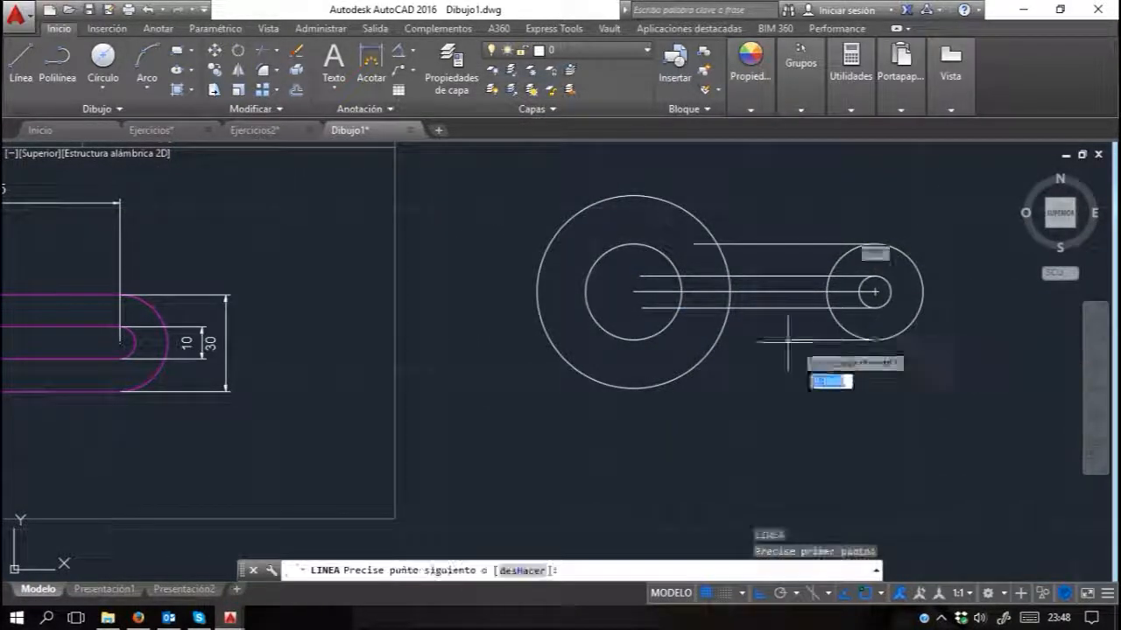
left_click(685, 352)
key("Return")
Step: Trim the outer lines and center line back to the large outer circle, and the slot lines back to the left inner circle
mouse_move(675, 350)
middle_mouse_down()
mouse_move(688, 370)
mouse_move(745, 370)
mouse_move(803, 344)
mouse_move(548, 362)
middle_mouse_up()
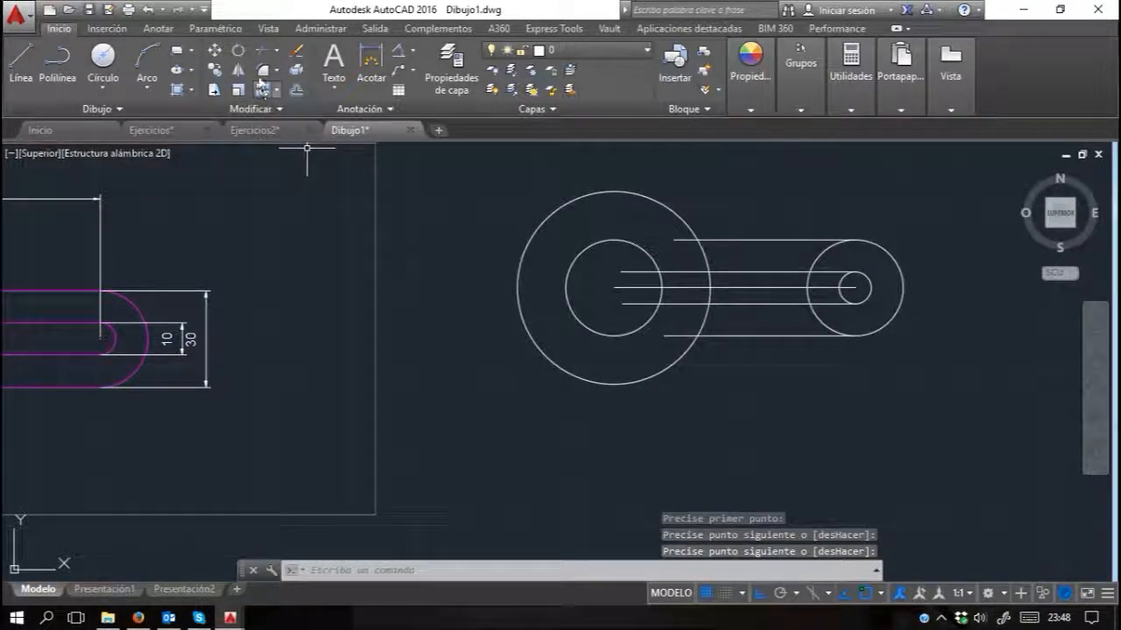
left_click(261, 54)
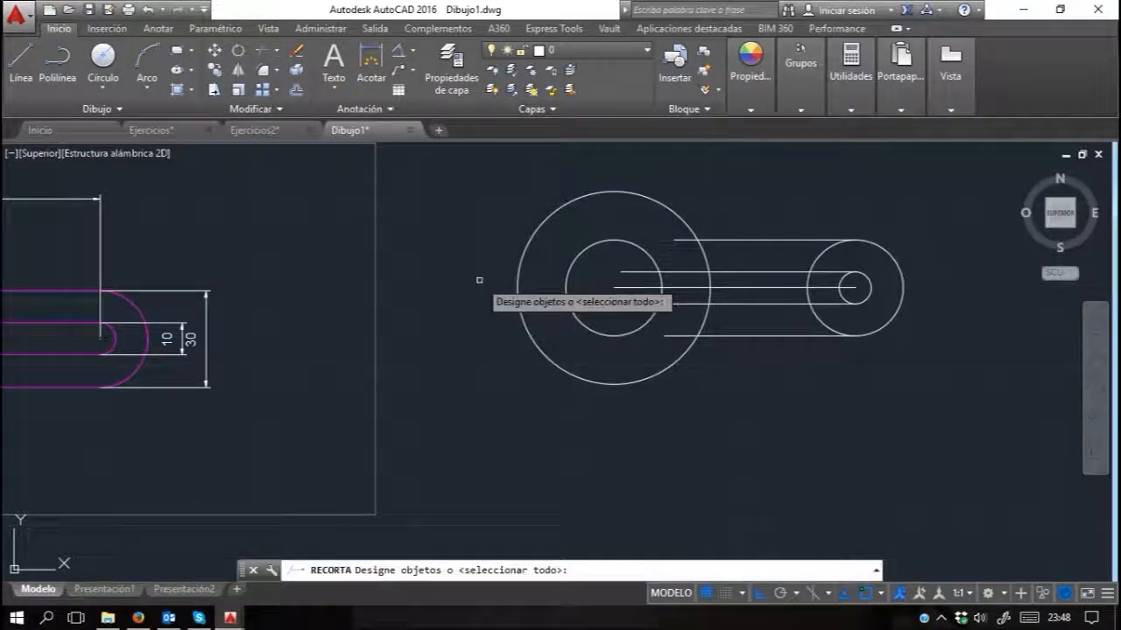
key("Return")
scroll(686, 237, "up", 2)
left_click(681, 232)
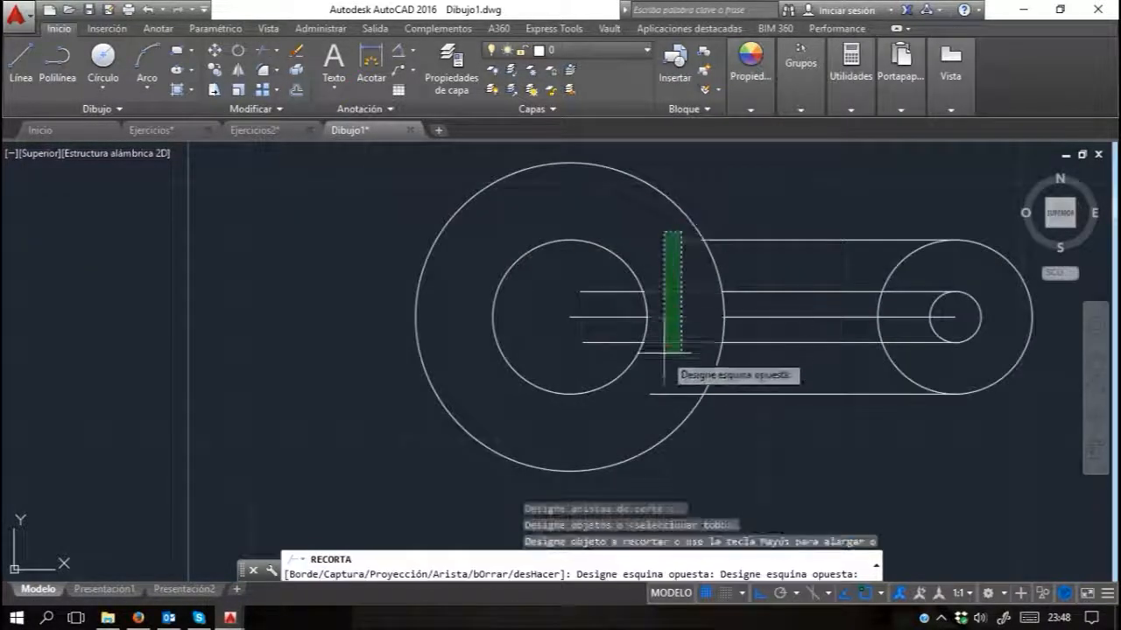
left_click(652, 293)
left_click(604, 279)
left_click(586, 337)
left_click(680, 318)
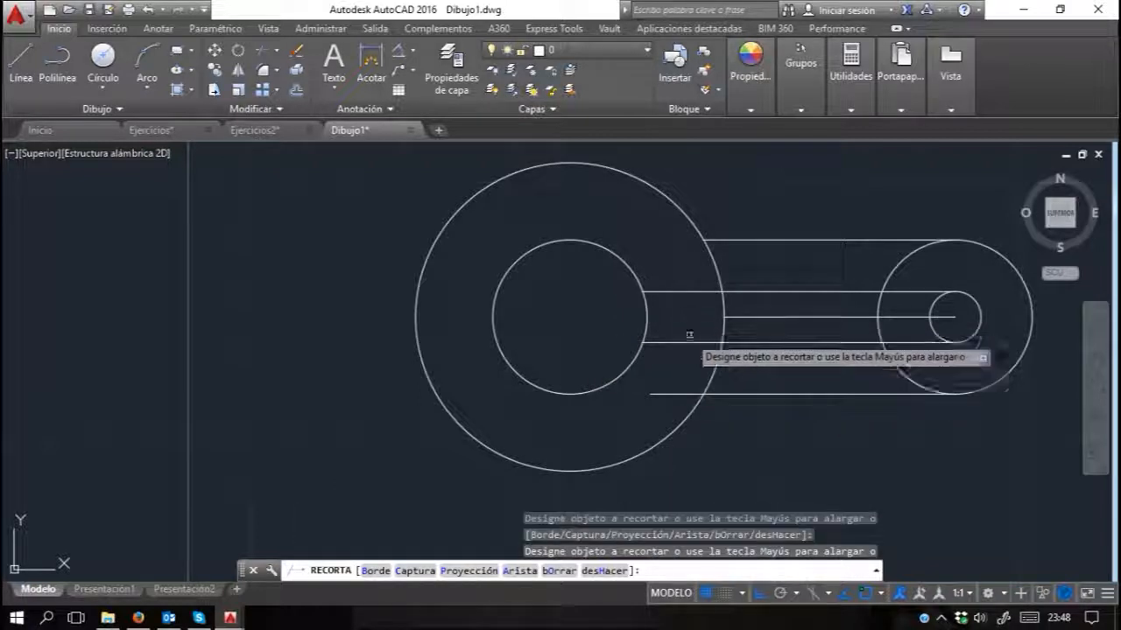
left_click(664, 393)
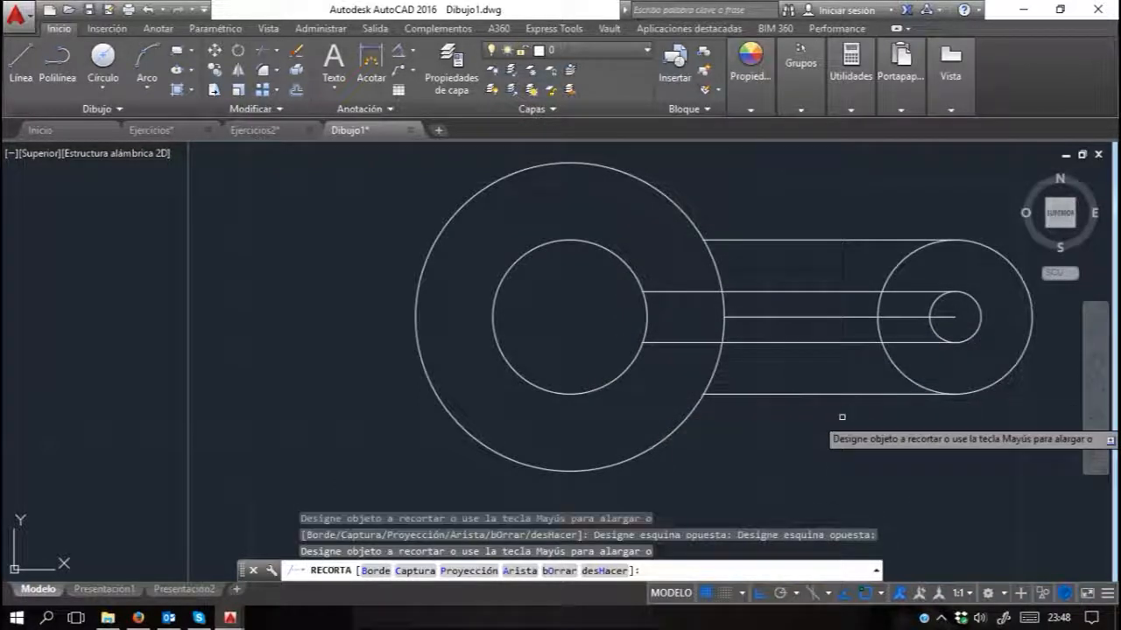
Step: Trim the arcs of the right outer circle and the large outer circle lying between the outer lines and the slot lines
left_click(912, 375)
left_click(873, 368)
left_click(929, 268)
left_click(873, 266)
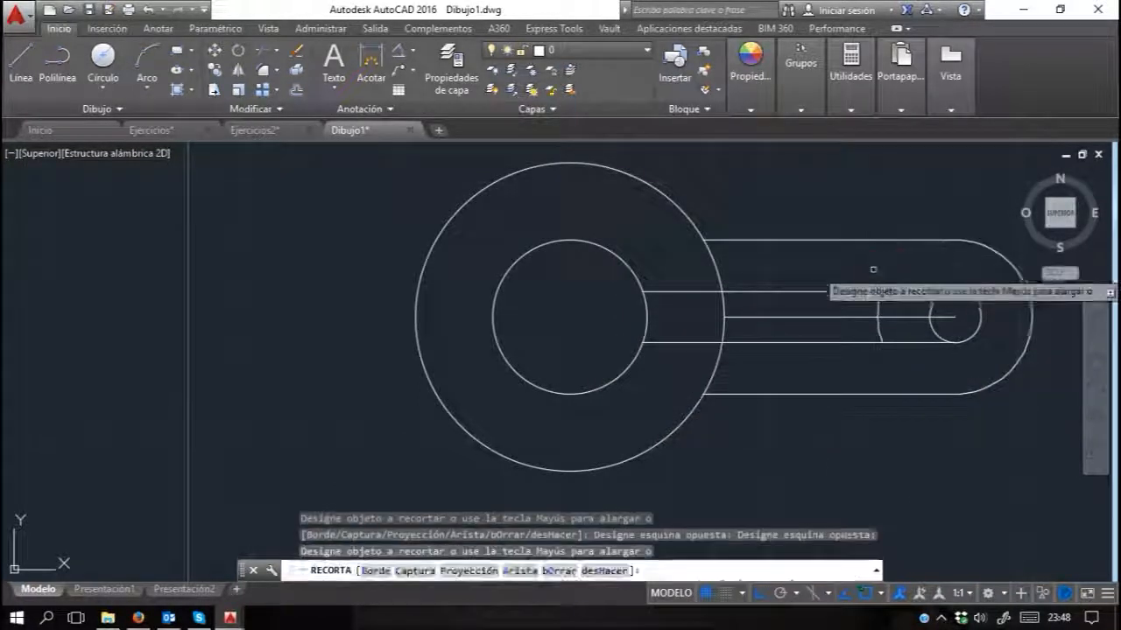
left_click(749, 265)
left_click(685, 274)
left_click(729, 361)
left_click(699, 374)
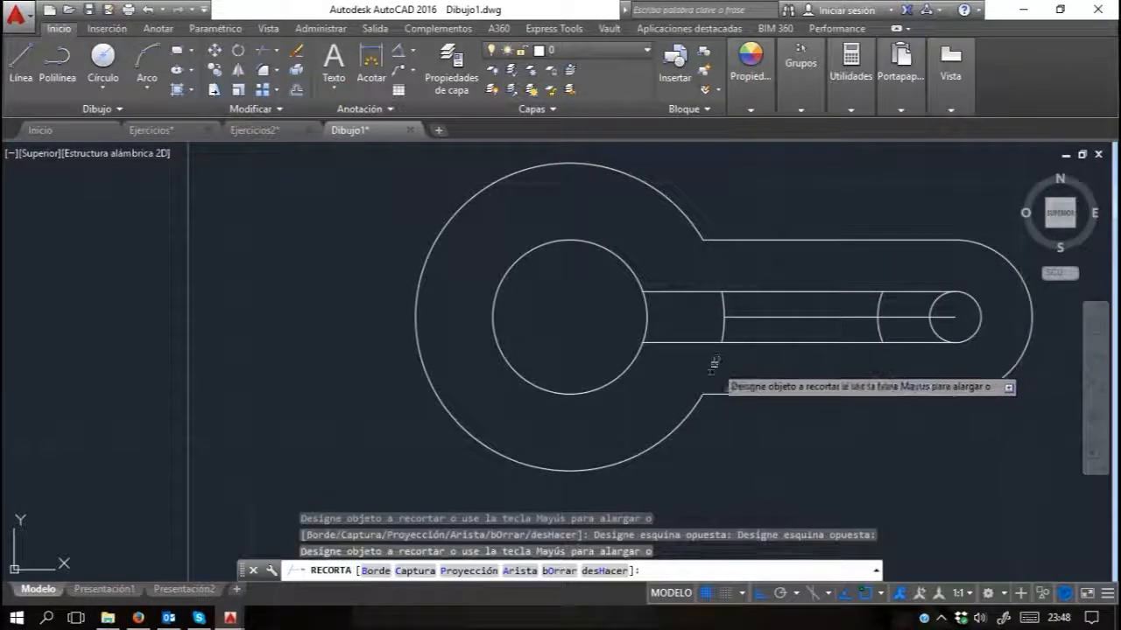
key("Escape")
Step: Erase the center line and the two leftover arc pieces inside the slot
left_click(903, 305)
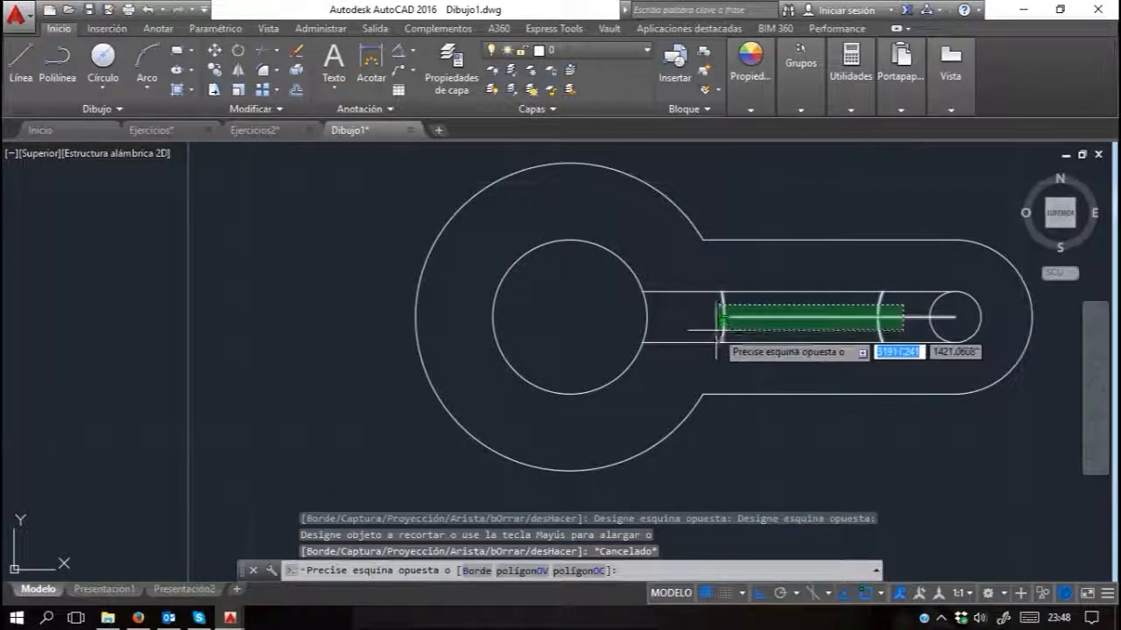
left_click(664, 331)
key("Delete")
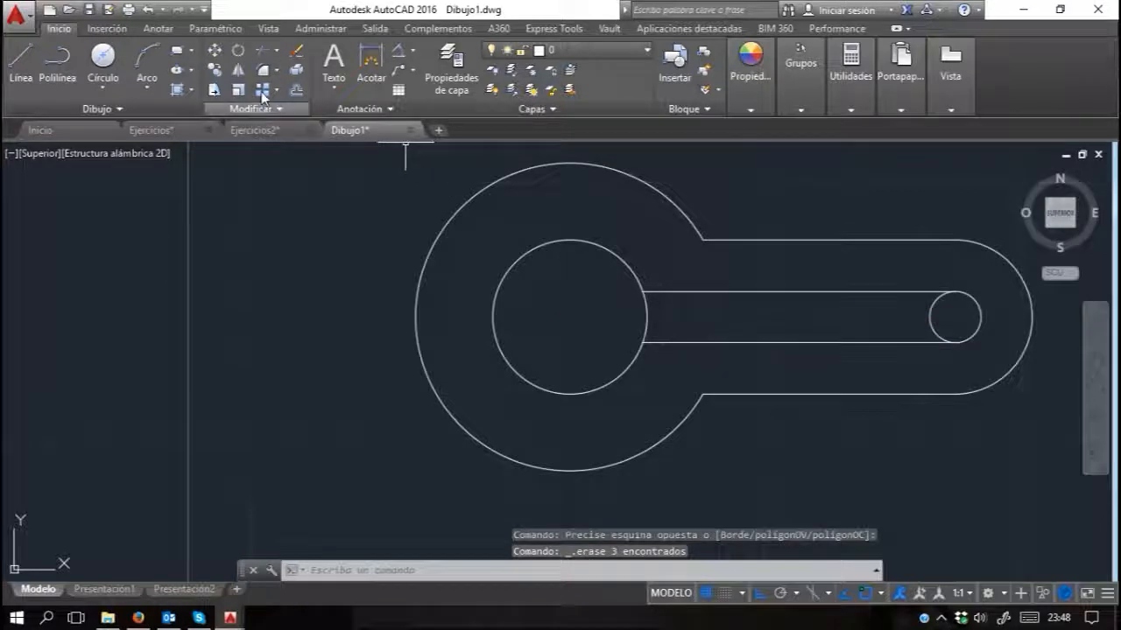
Step: Trim the left inner circle and the diameter 10 circle where they cross the slot, leaving one continuous inner contour
left_click(259, 54)
key("Return")
left_click(671, 325)
left_click(586, 320)
left_click(953, 312)
left_click(923, 325)
key("Escape")
key("Escape")
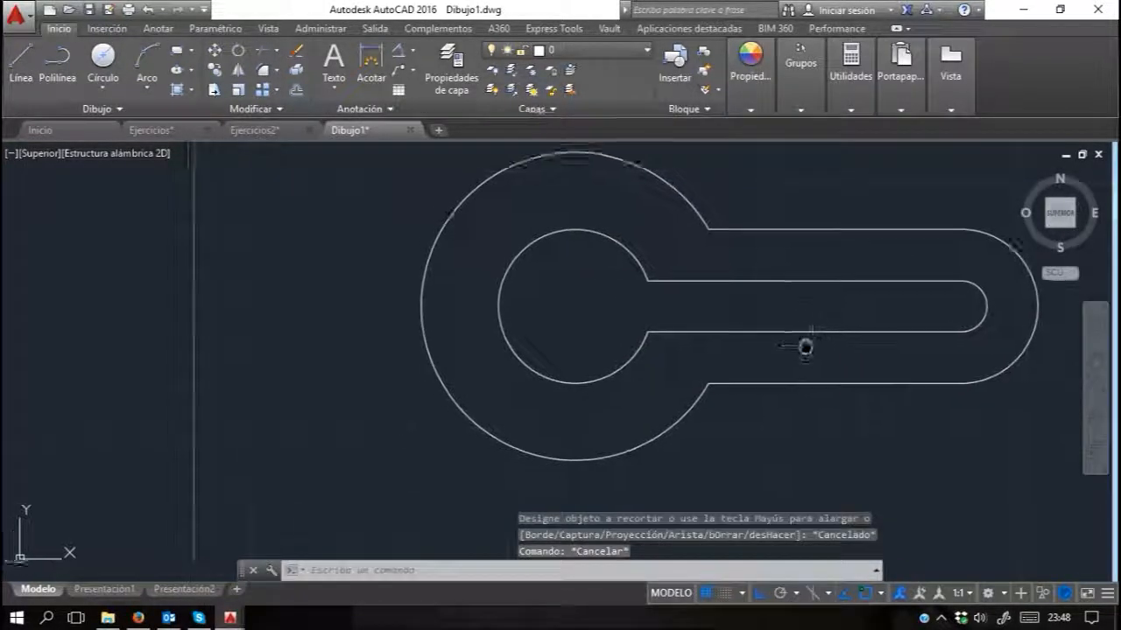
Step: Add a radius dimension to the upper outer blend arc of the reference figure
scroll(801, 346, "down", 4)
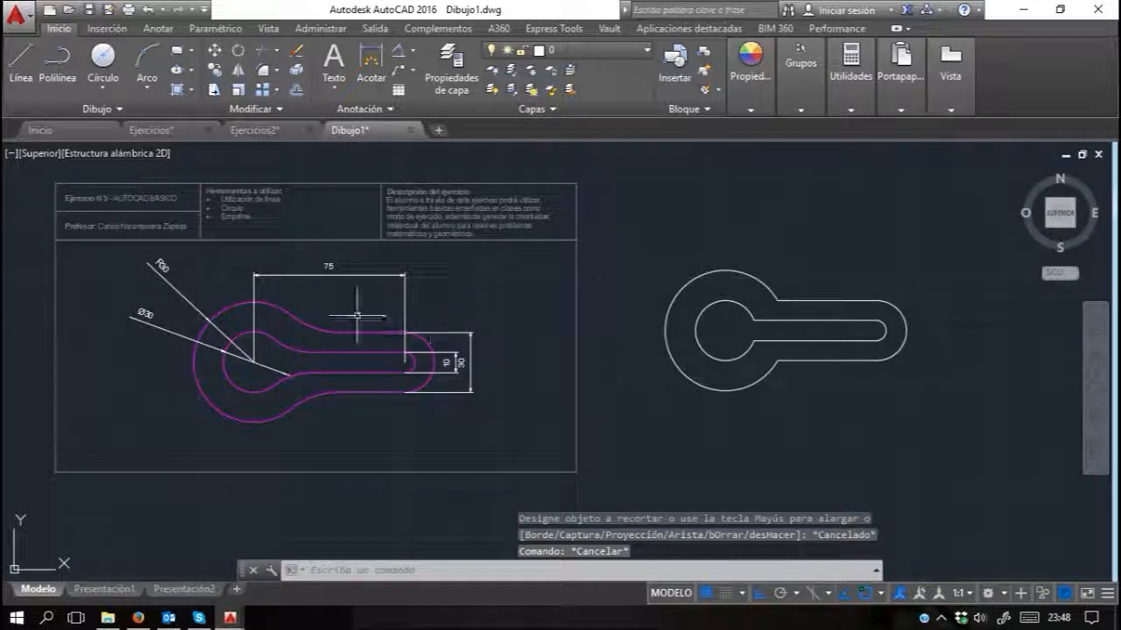
scroll(270, 337, "up", 2)
key("Escape")
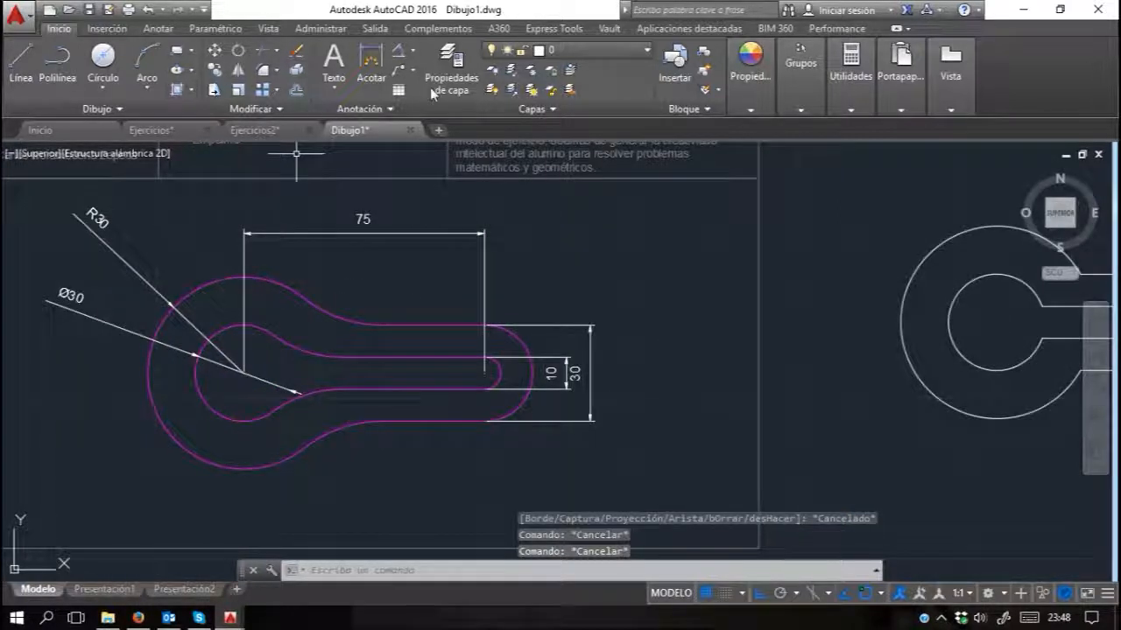
left_click(415, 54)
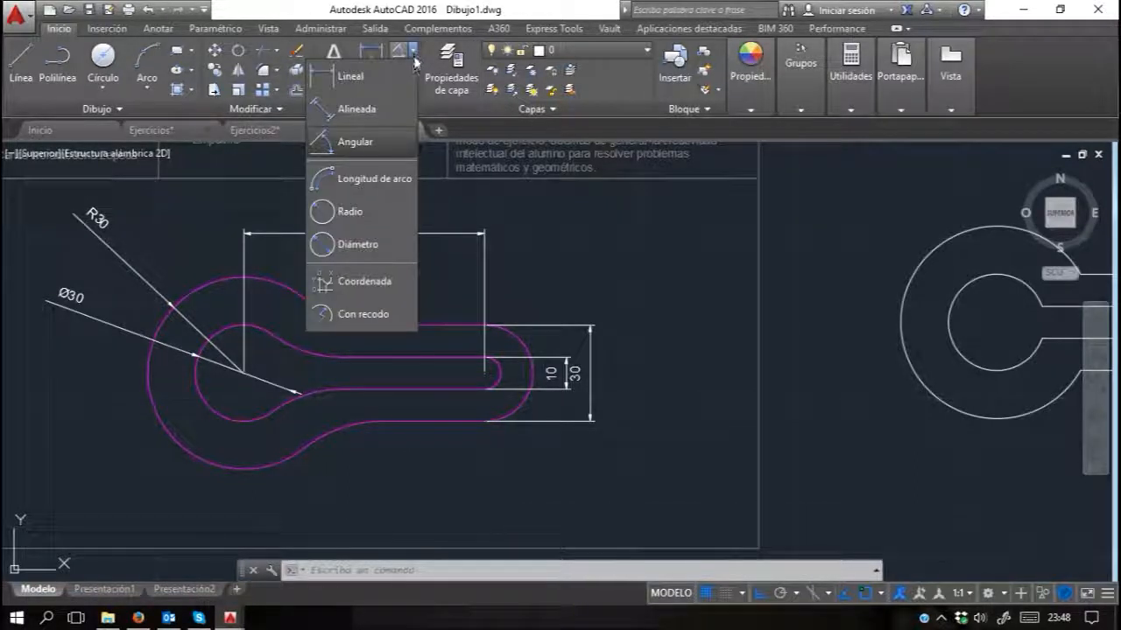
left_click(348, 222)
scroll(329, 310, "up", 5)
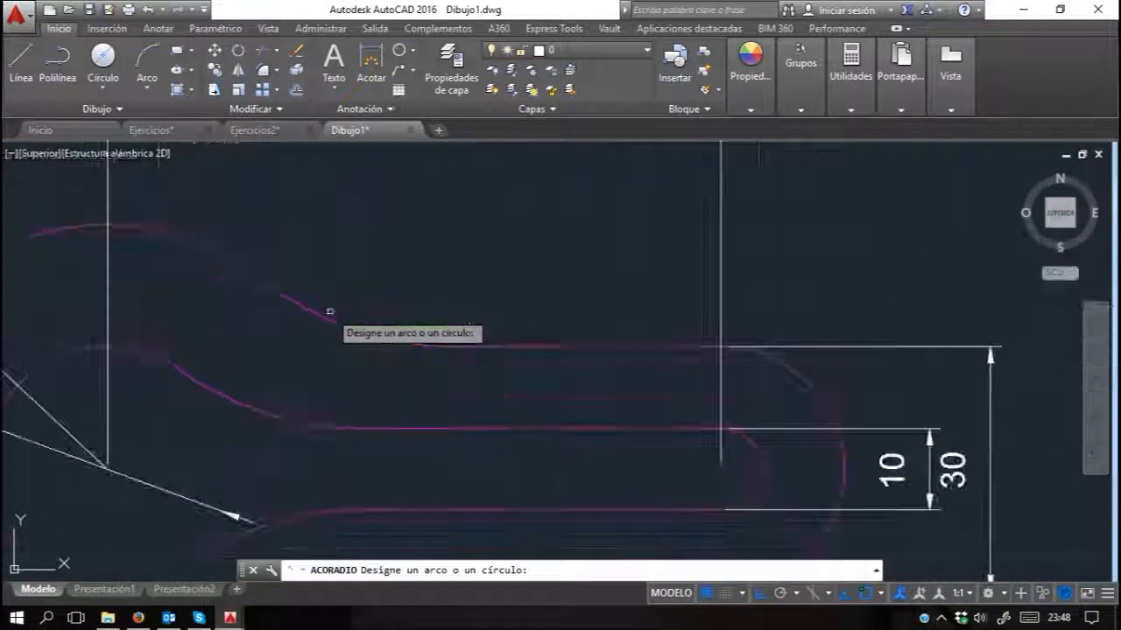
left_click(324, 308)
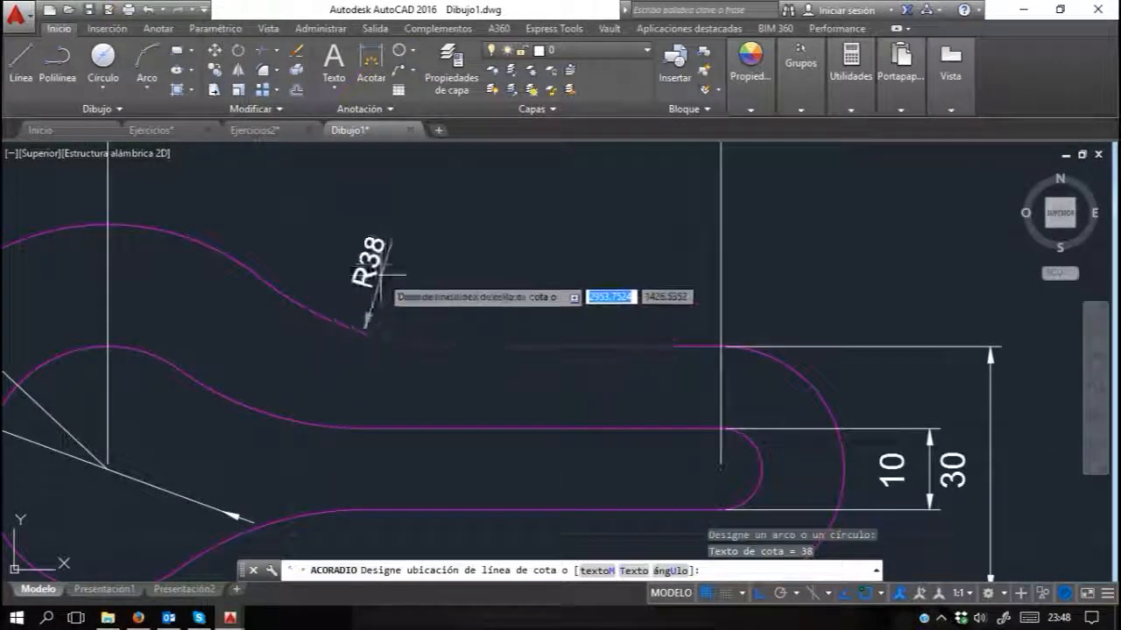
left_click(376, 195)
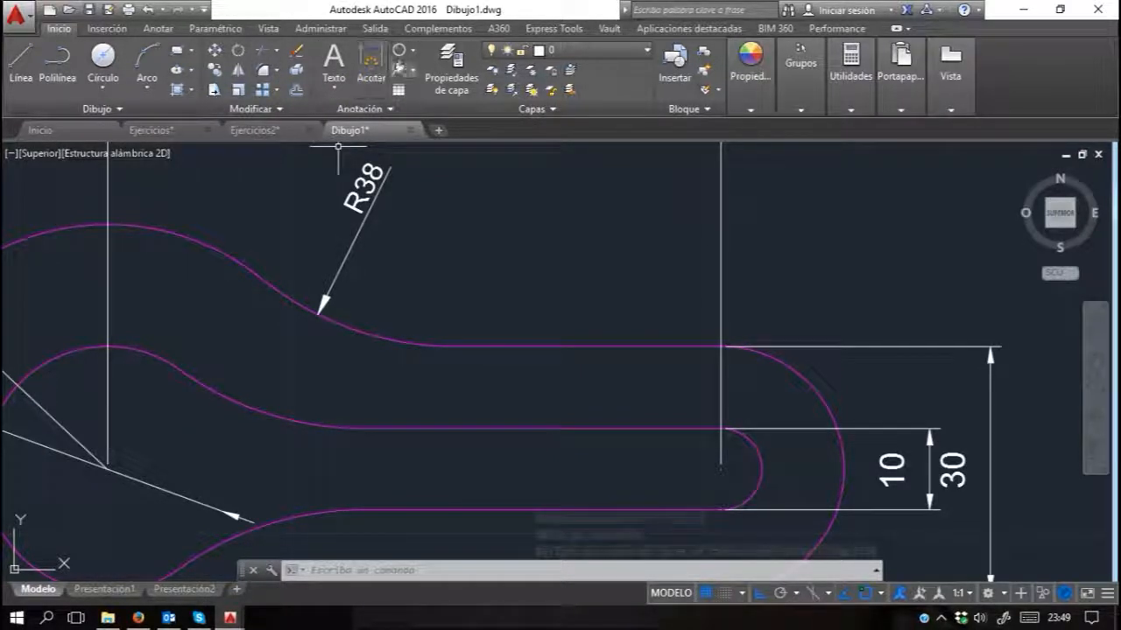
Step: Add a radius dimension to the upper inner blend arc of the reference figure
left_click(399, 50)
left_click(229, 390)
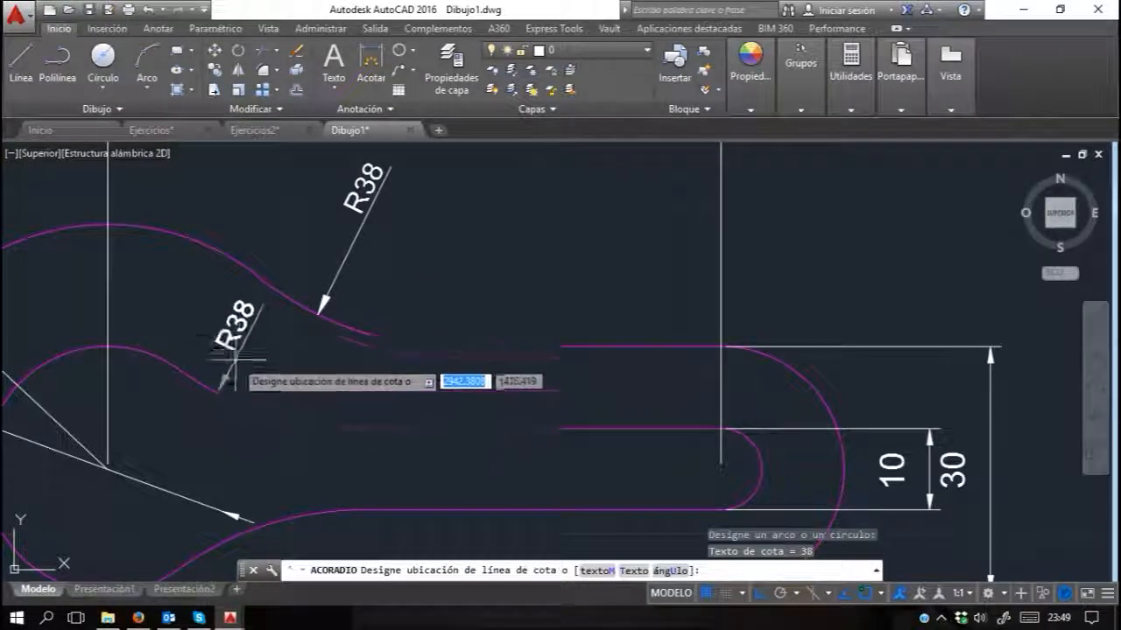
left_click(238, 347)
scroll(236, 324, "down", 4)
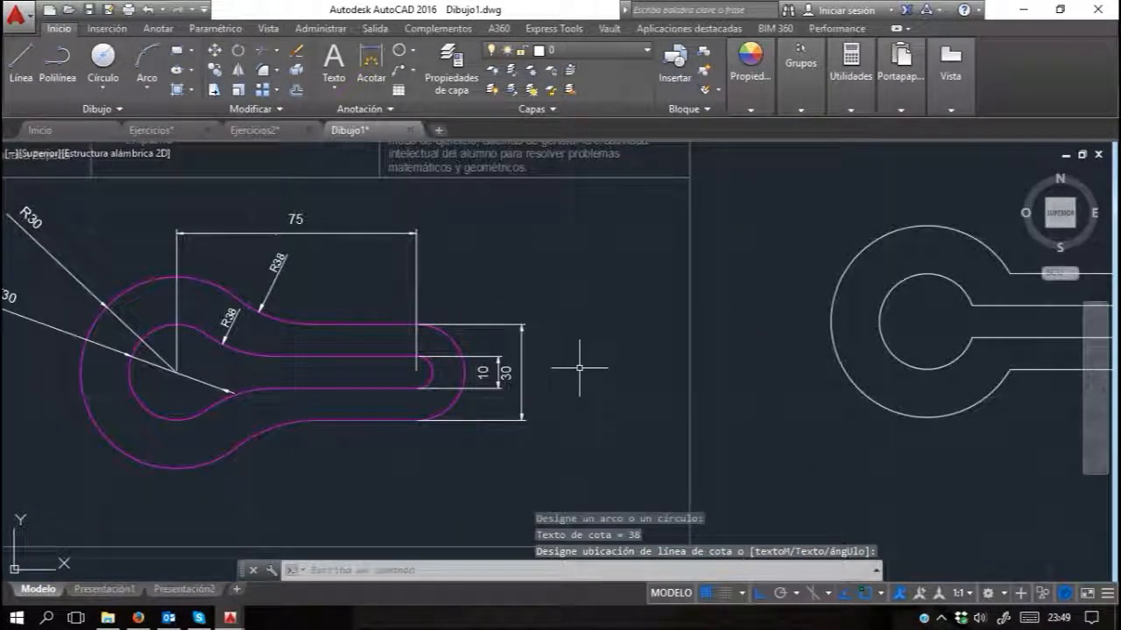
Step: Fillet the upper corner between the large outer arc and the upper outer line with a radius of 38
middle_click_drag(854, 367, 325, 367)
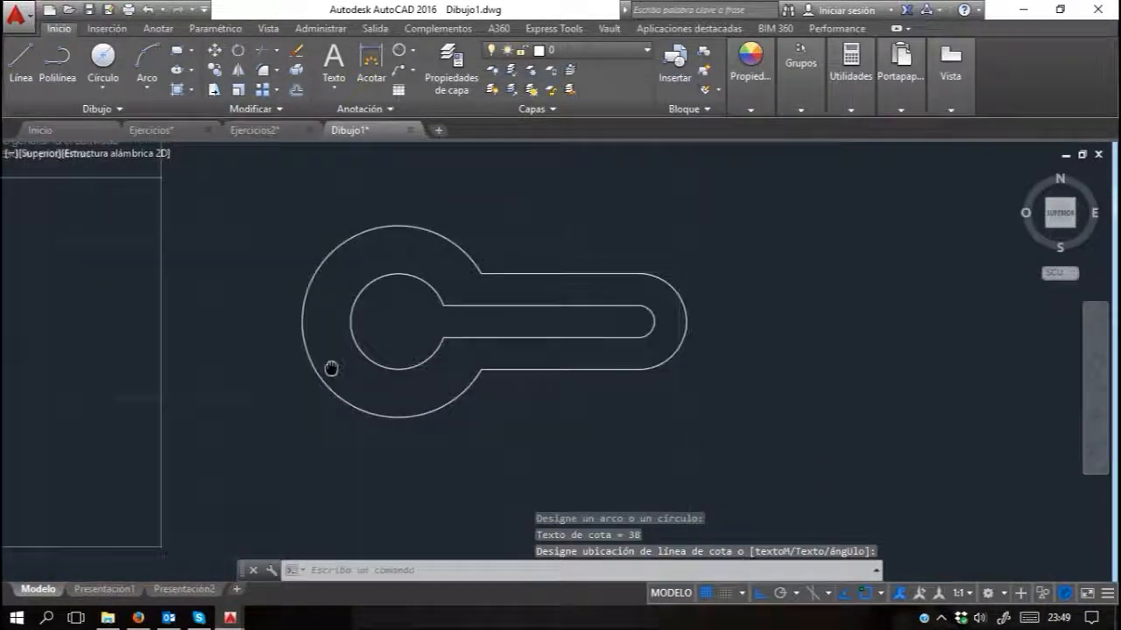
left_click(262, 72)
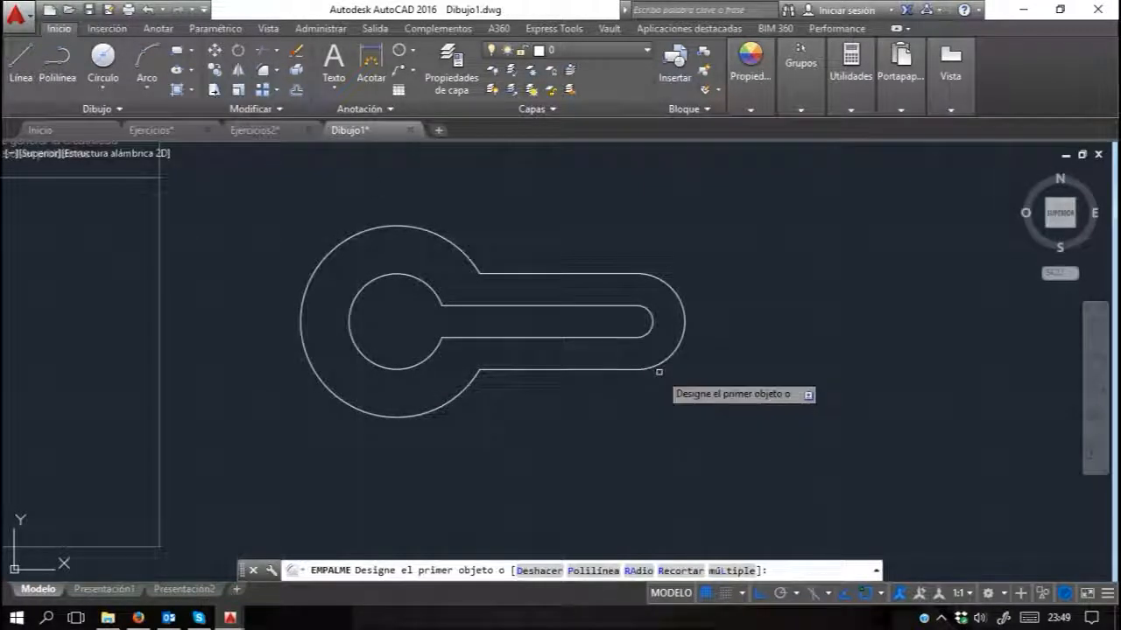
left_click(638, 570)
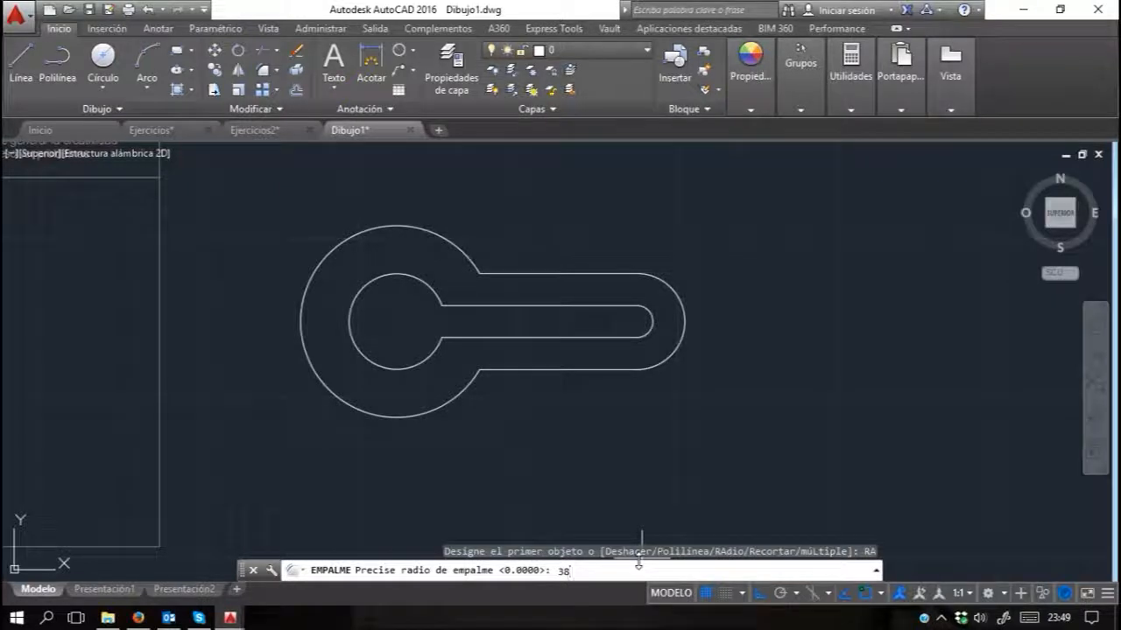
type("38")
key("Return")
left_click(481, 273)
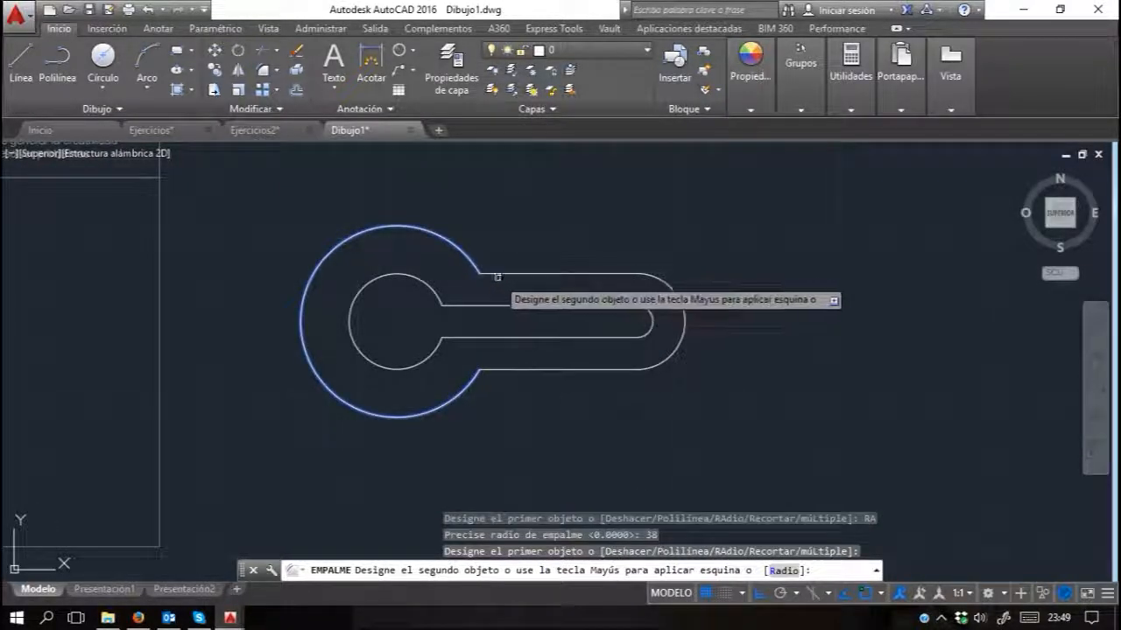
left_click(517, 275)
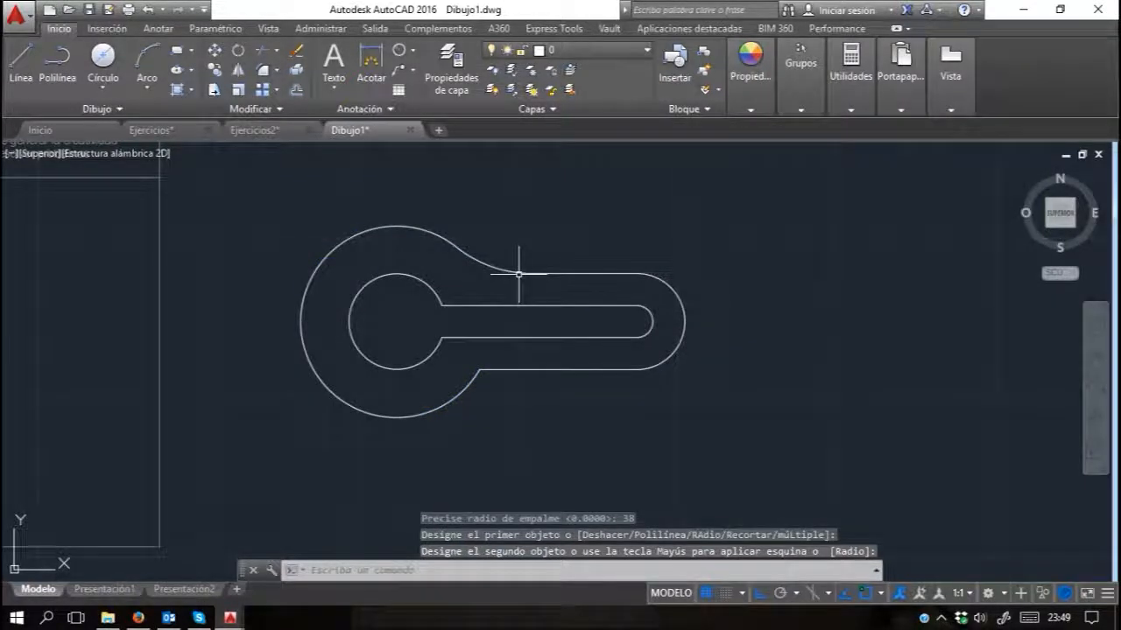
Step: Fillet the lower outer corner and both inner corners between arc and straight line with the same radius of 38
key("Return")
left_click(504, 369)
left_click(467, 387)
key("Return")
left_click(434, 359)
left_click(467, 310)
key("Return")
left_click(435, 302)
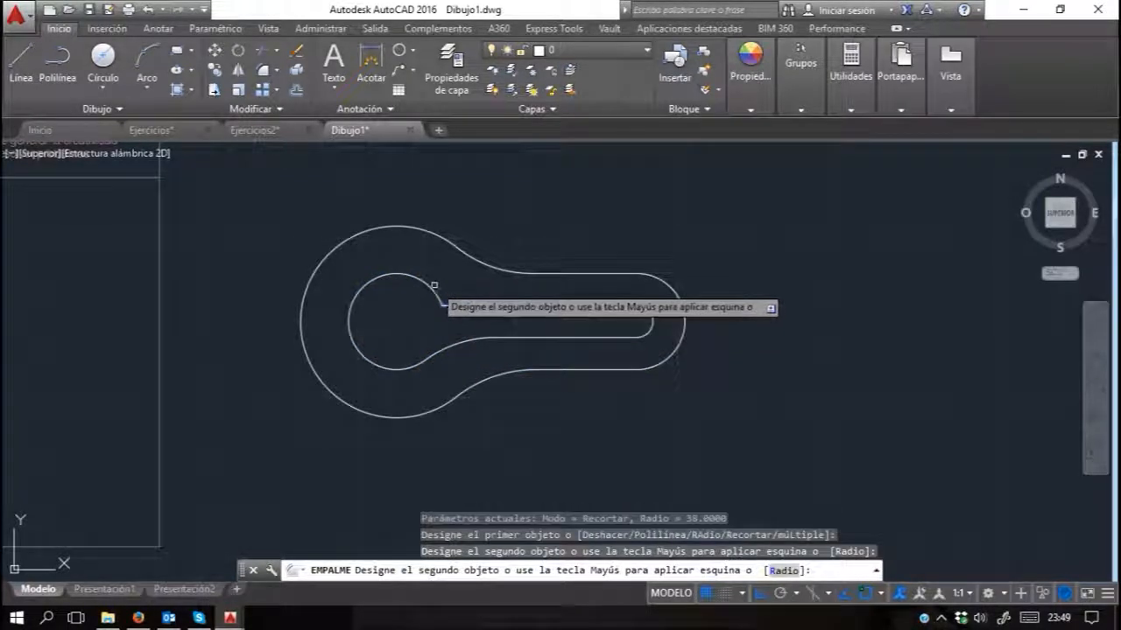
left_click(429, 285)
mouse_move(429, 285)
middle_mouse_down()
mouse_move(531, 358)
mouse_move(601, 370)
middle_mouse_up()
scroll(604, 368, "down", 3)
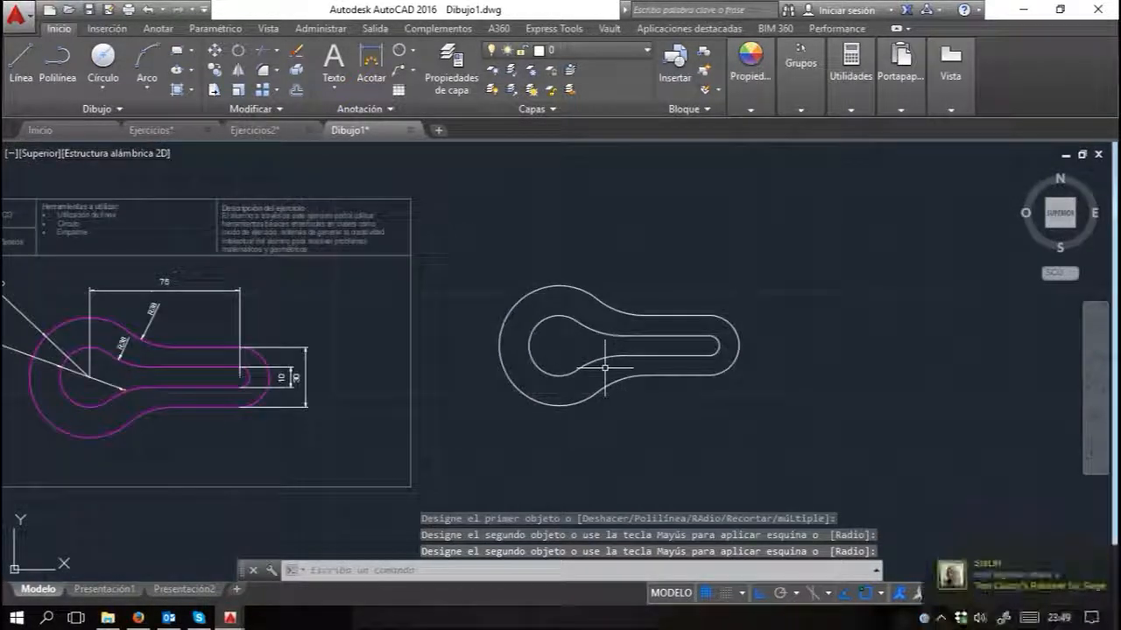
Step: Compare the filleted slotted figure with the dimensioned Ejercicio N 5 reference
key("Escape")
key("Escape")
key("Escape")
scroll(589, 367, "up", 4)
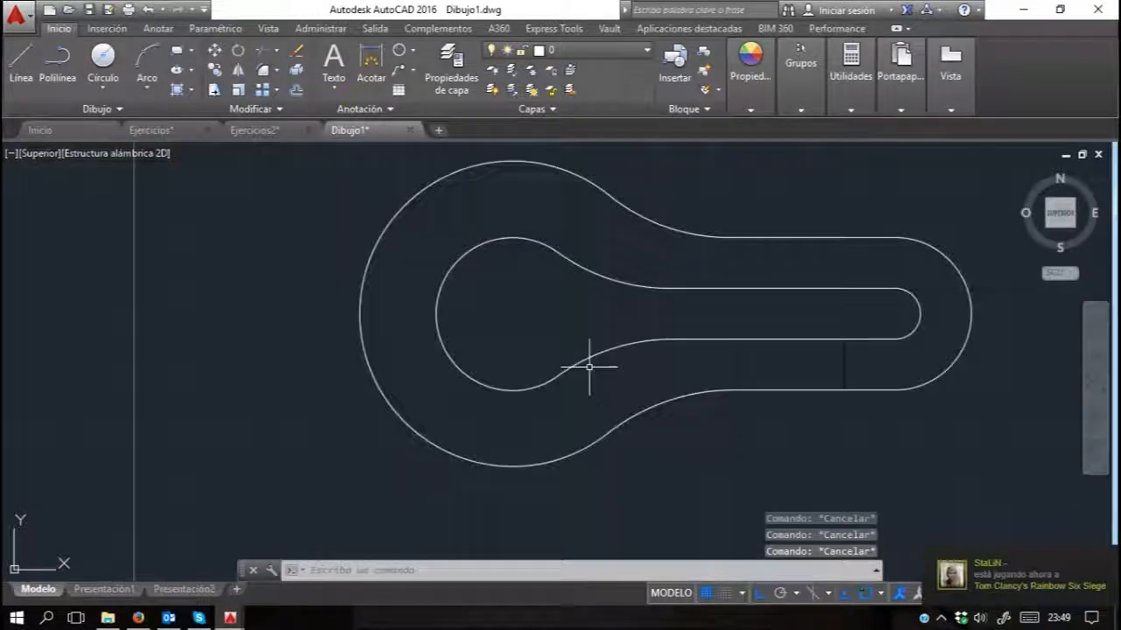
scroll(537, 358, "down", 4)
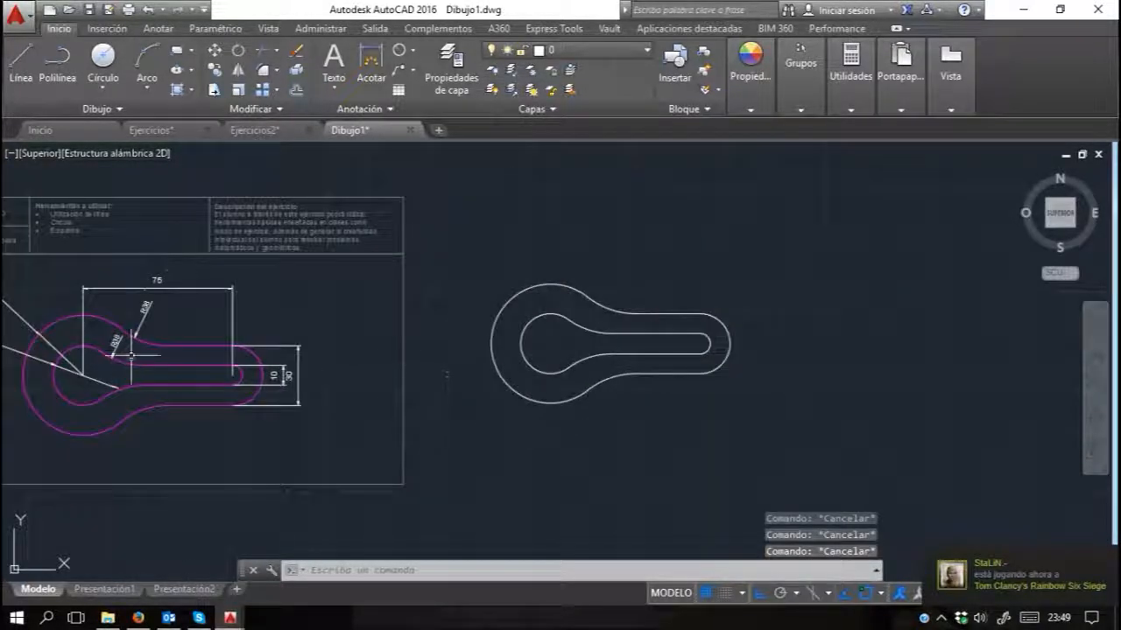
scroll(746, 325, "up", 4)
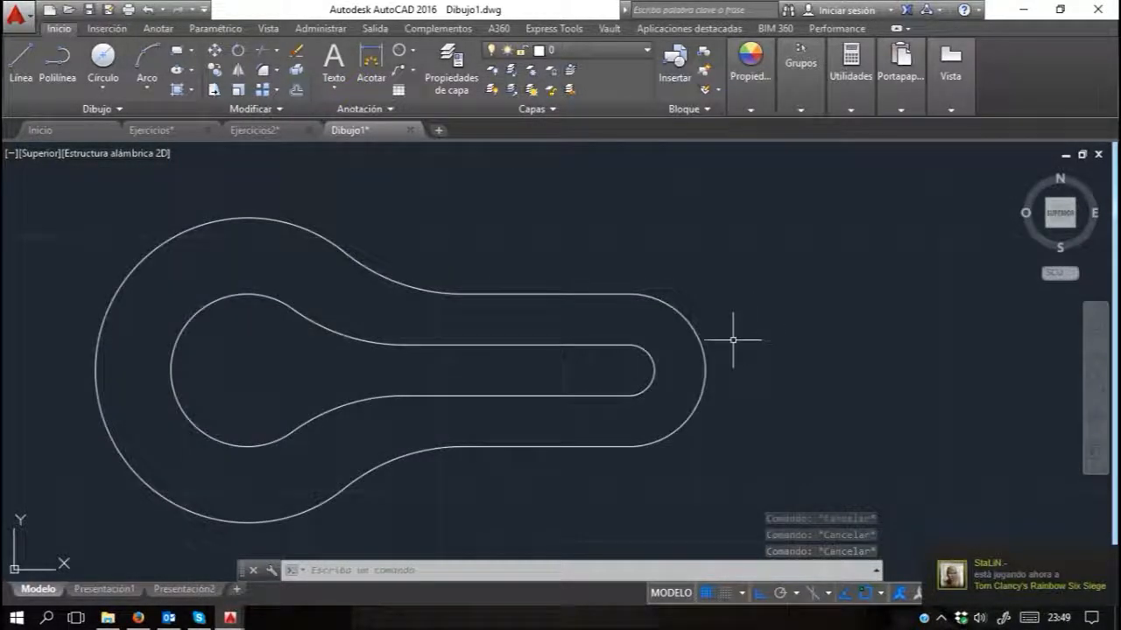
middle_click_drag(465, 311, 528, 314)
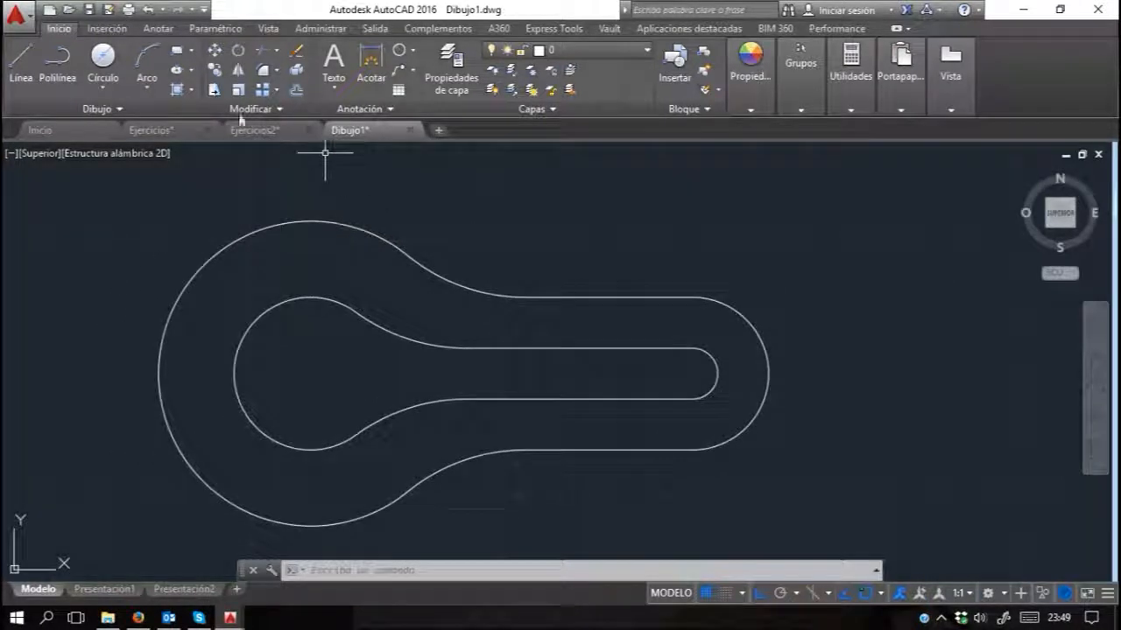
Step: Review the Estirar (stretch) example in the Ejercicios2 drawing, then return to Dibujo1
left_click(252, 131)
mouse_move(339, 440)
middle_mouse_down()
mouse_move(415, 298)
mouse_move(419, 236)
middle_mouse_up()
scroll(419, 235, "down", 2)
scroll(424, 341, "up", 4)
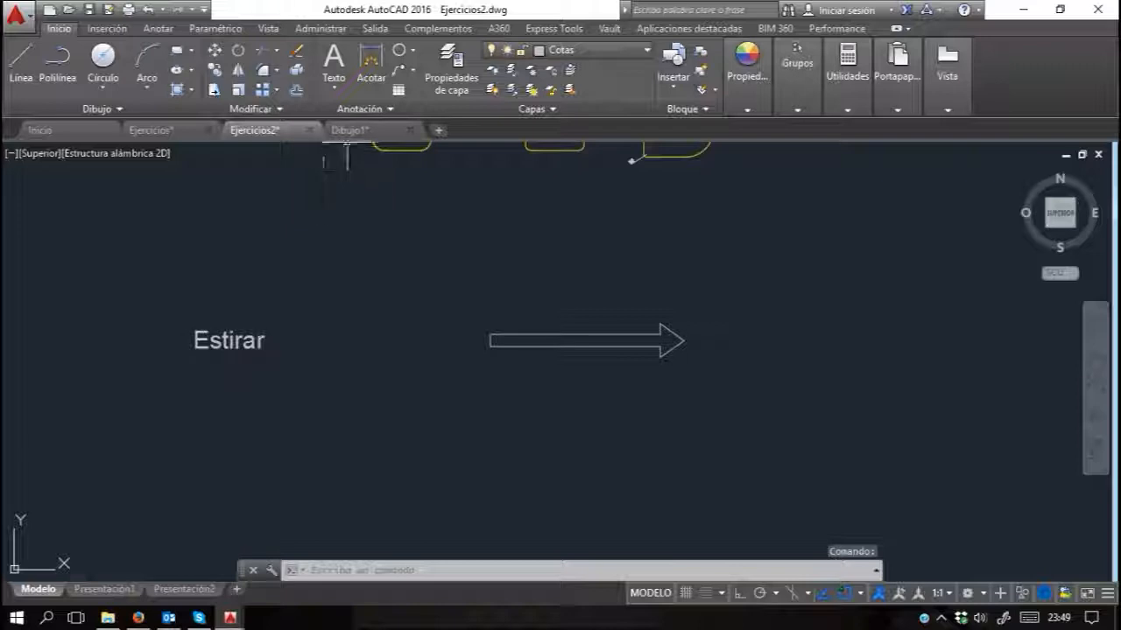
left_click(348, 130)
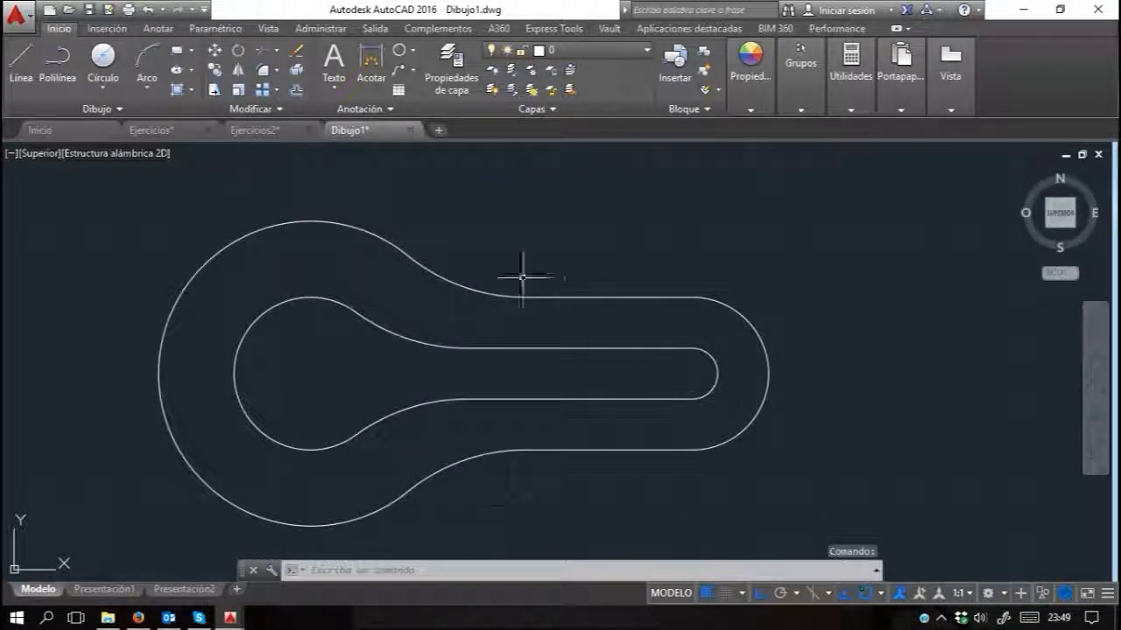
left_click(774, 237)
left_click(626, 475)
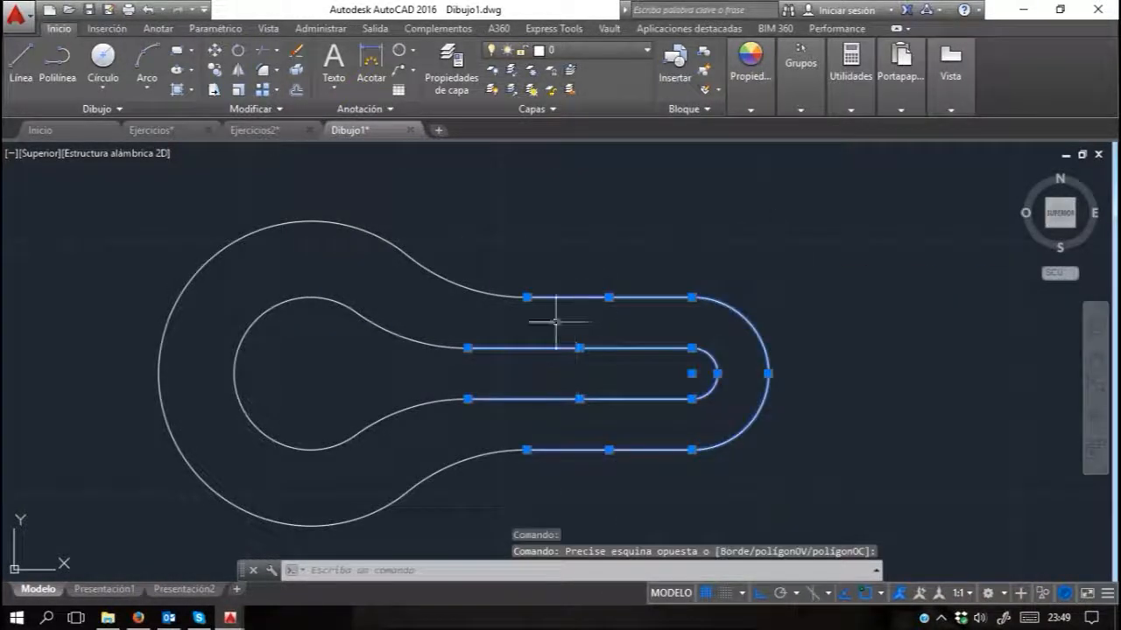
key("Escape")
left_click(783, 244)
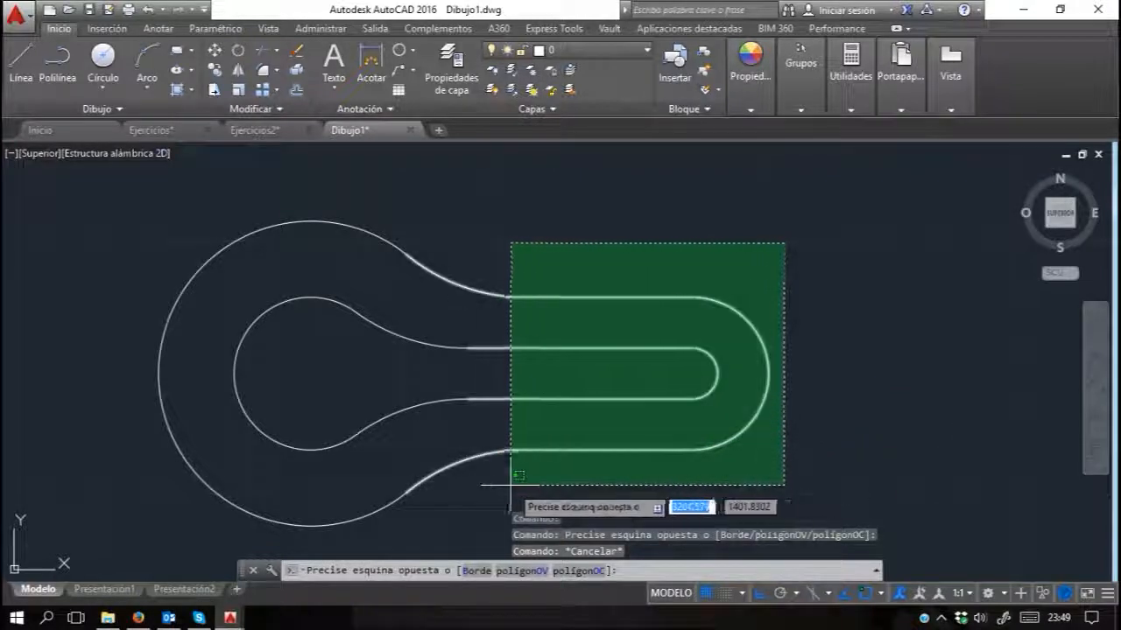
key("Escape")
Step: Stretch the slotted figure's rounded end horizontally away from the large circle by 100, based on the small end arc's centre
scroll(420, 263, "down", 2)
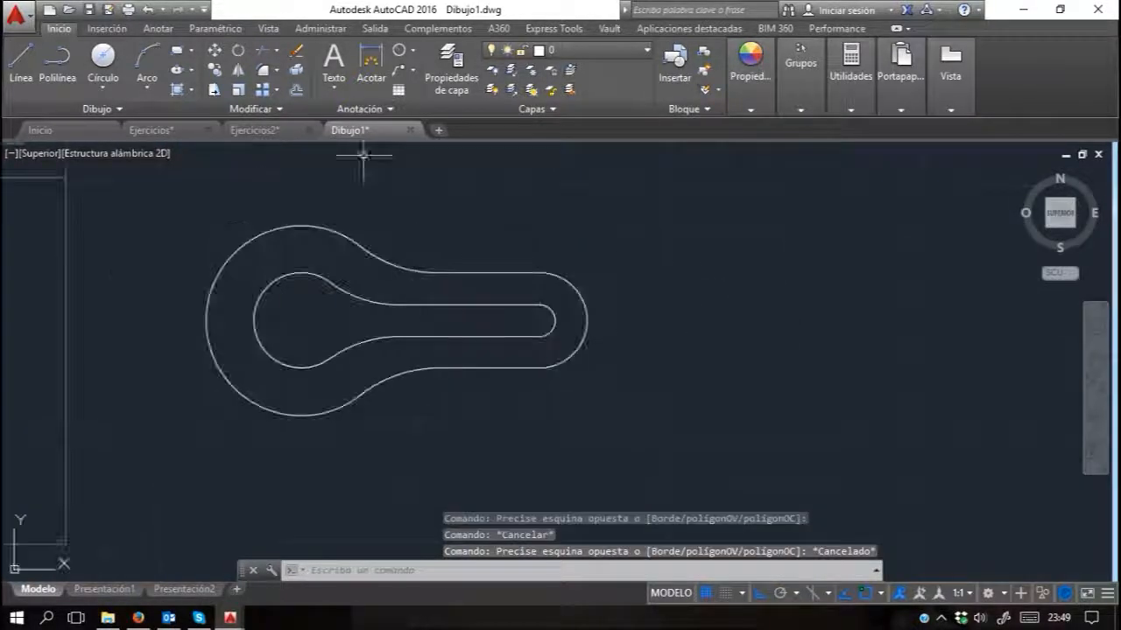
left_click(219, 90)
left_click(647, 219)
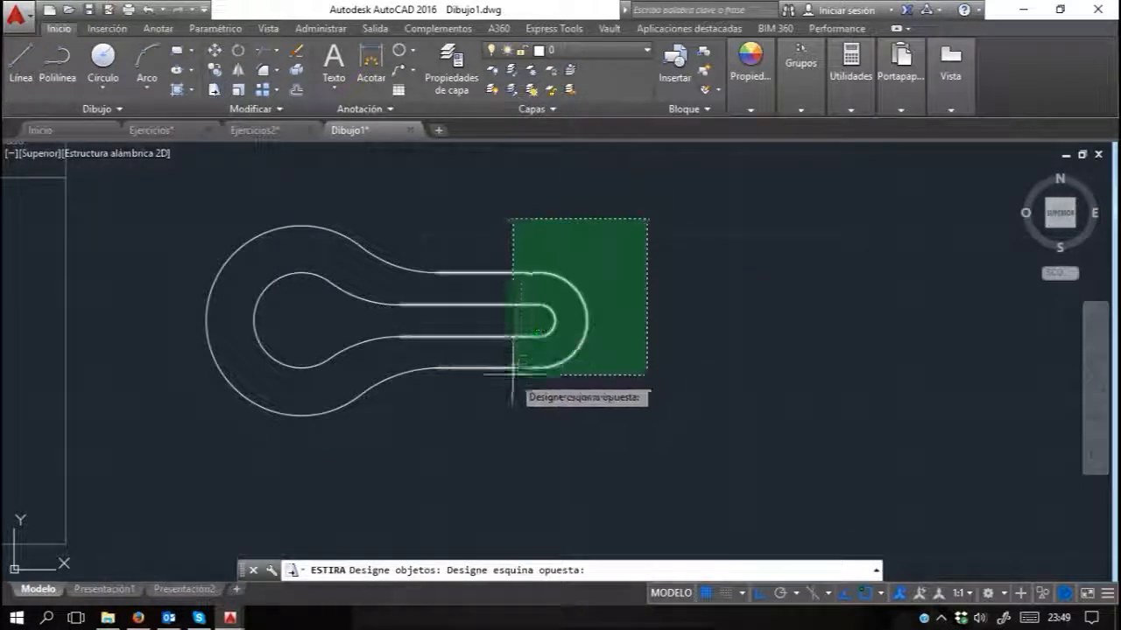
left_click(478, 435)
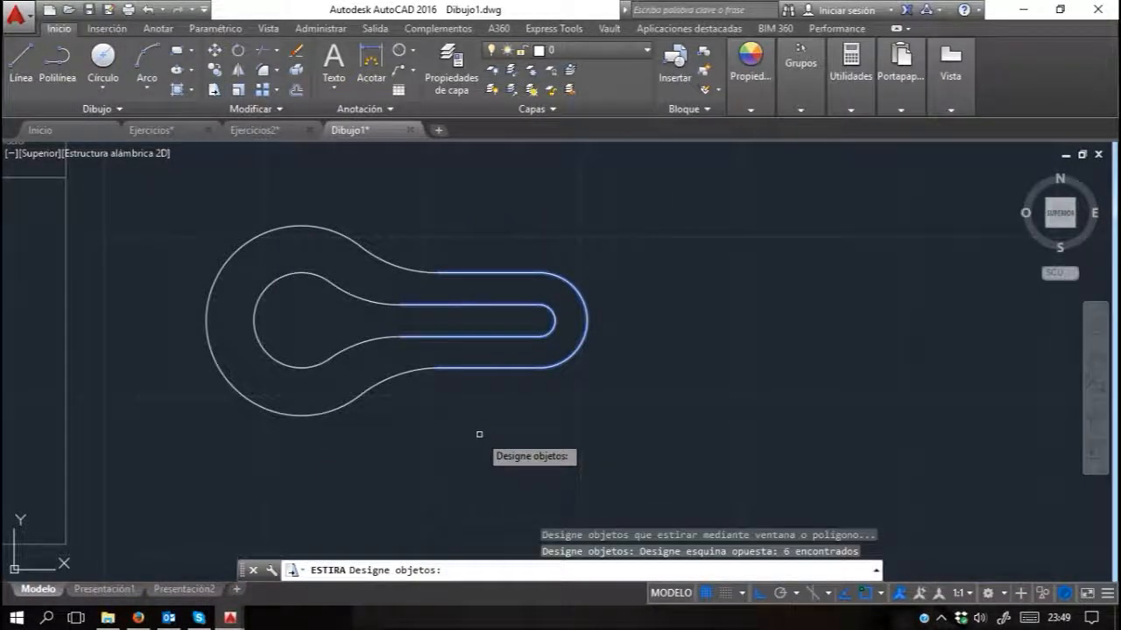
key("Return")
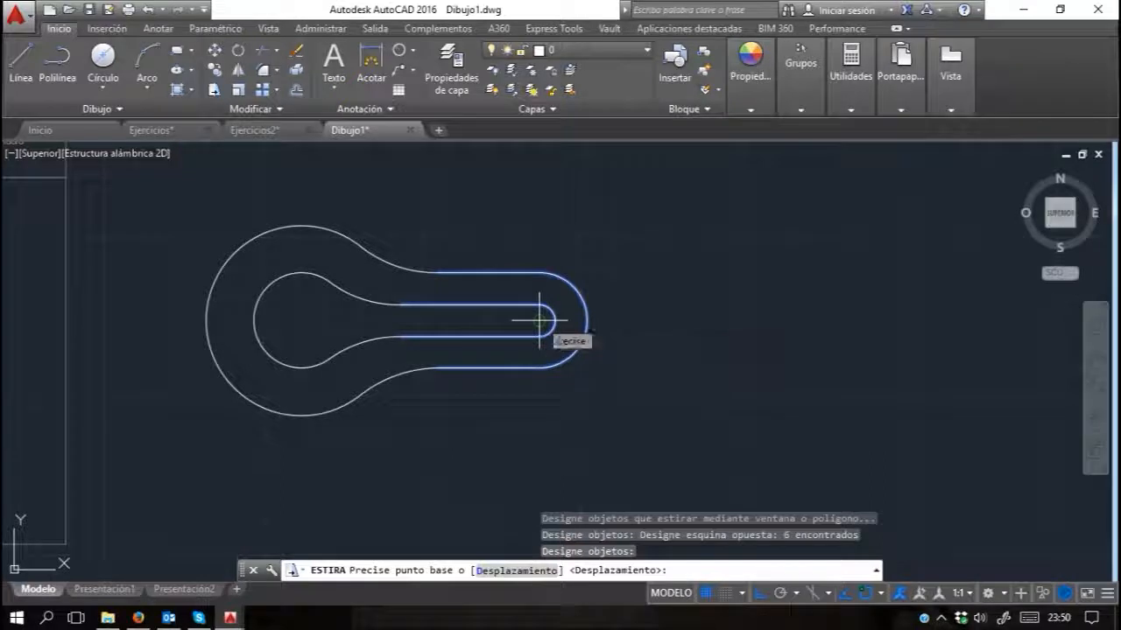
left_click(539, 321)
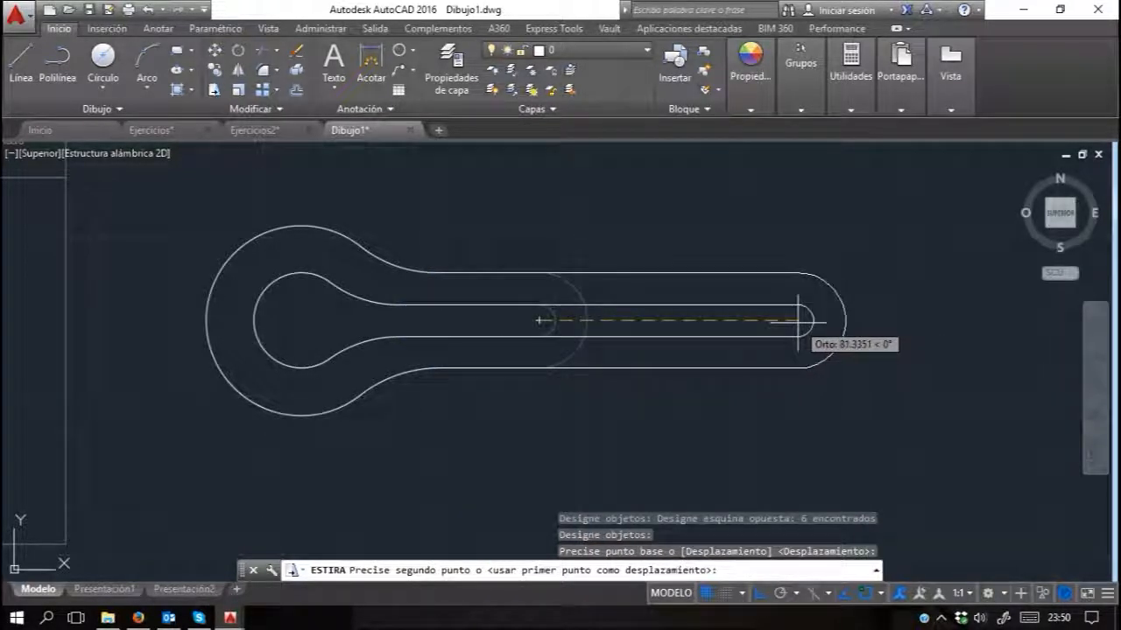
type("100")
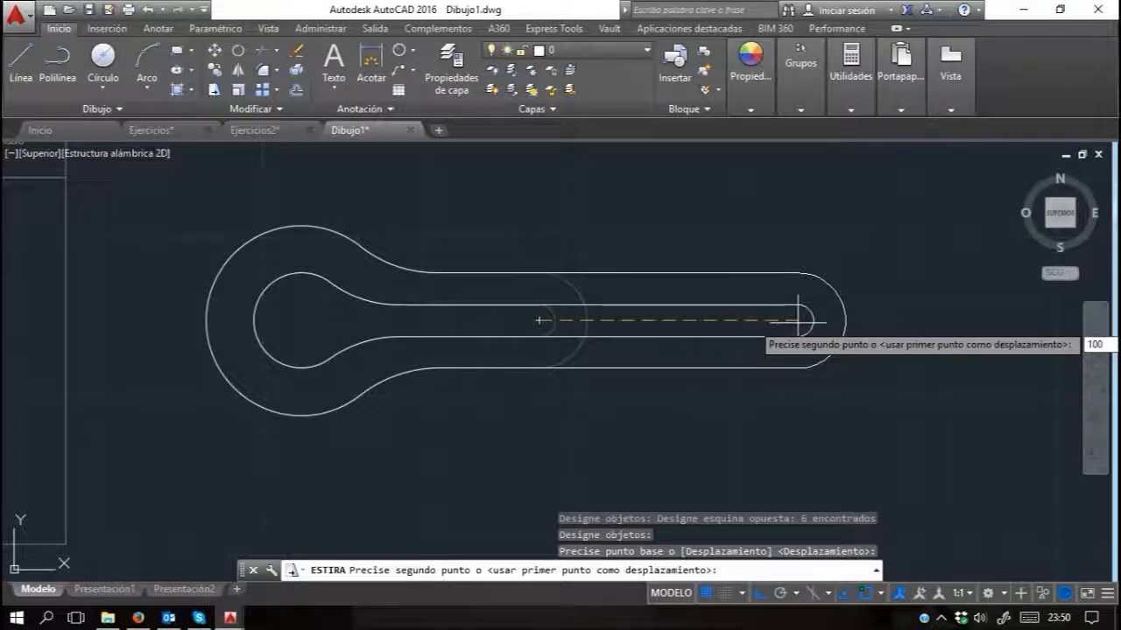
key("Return")
Step: Add a horizontal linear dimension above the stretched figure between the large circle's centre and the small end arc's centre
middle_click_drag(594, 333, 715, 351)
scroll(715, 351, "down", 2)
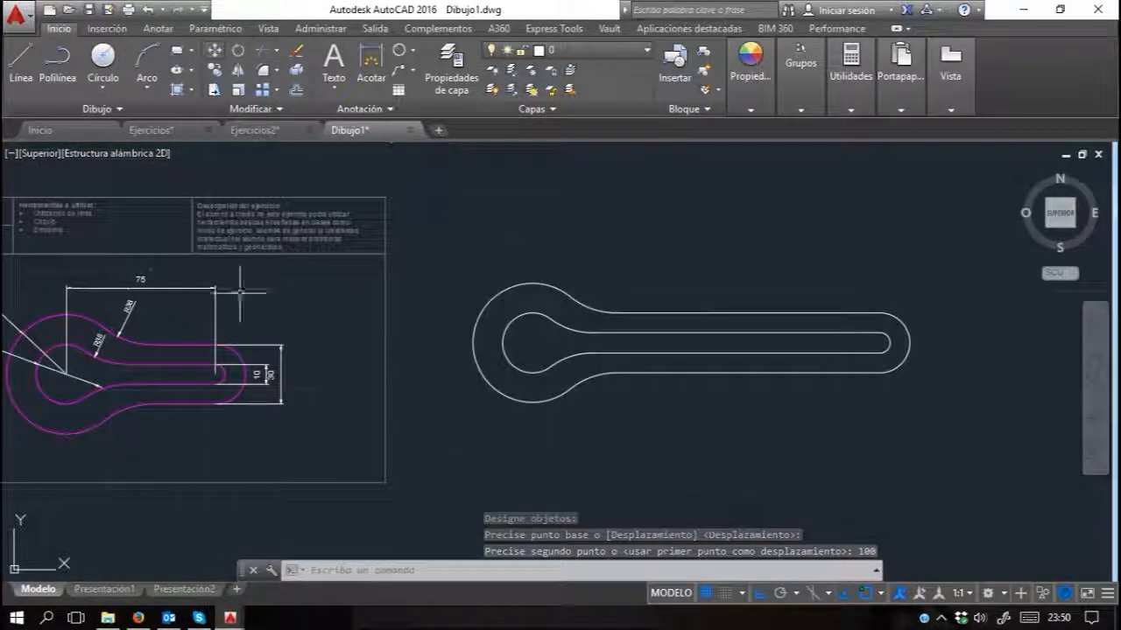
scroll(129, 303, "up", 2)
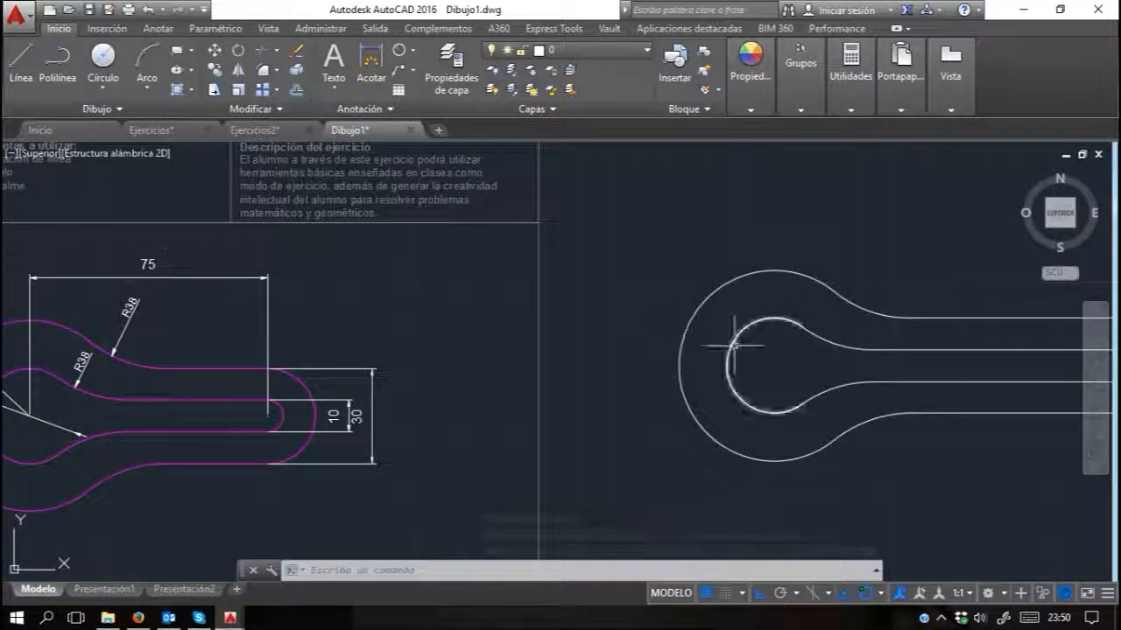
middle_click_drag(726, 338, 248, 287)
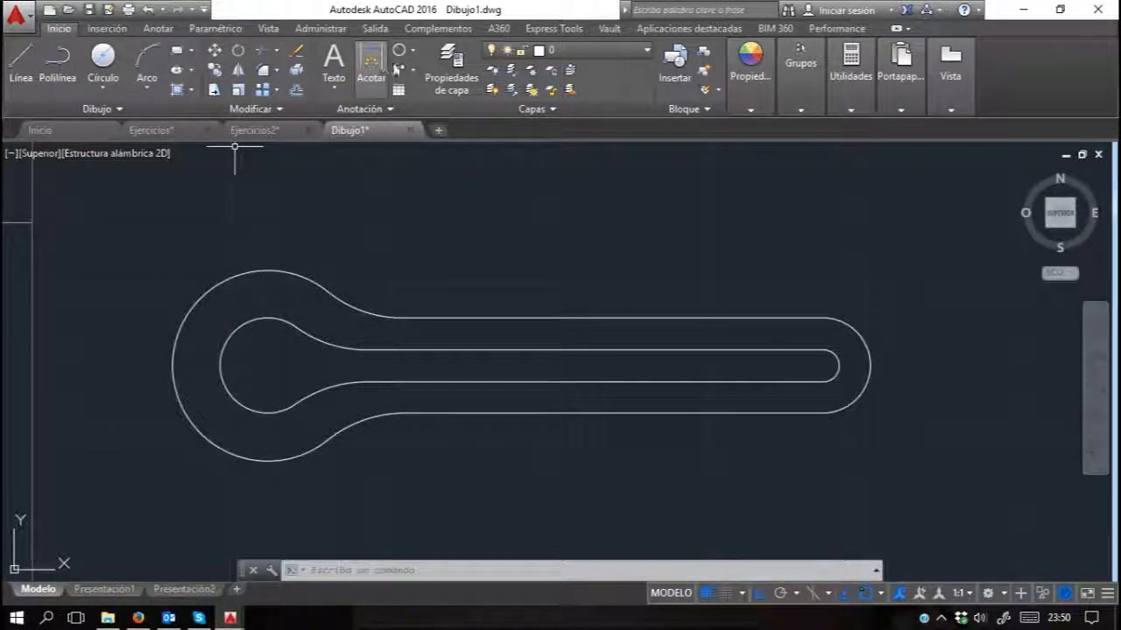
left_click(383, 68)
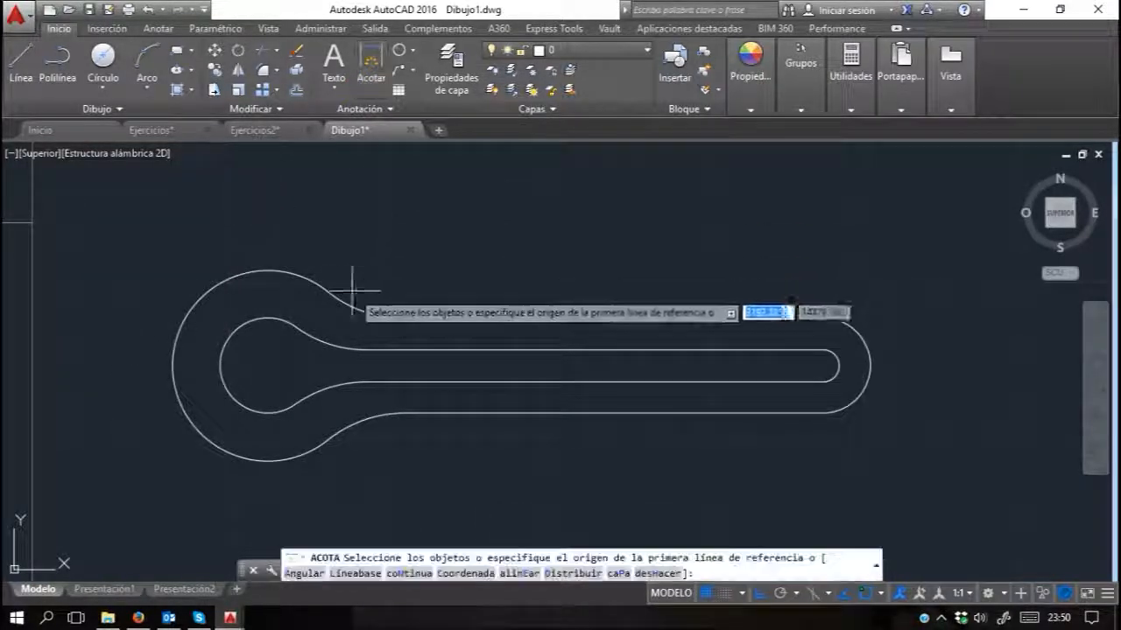
left_click(267, 366)
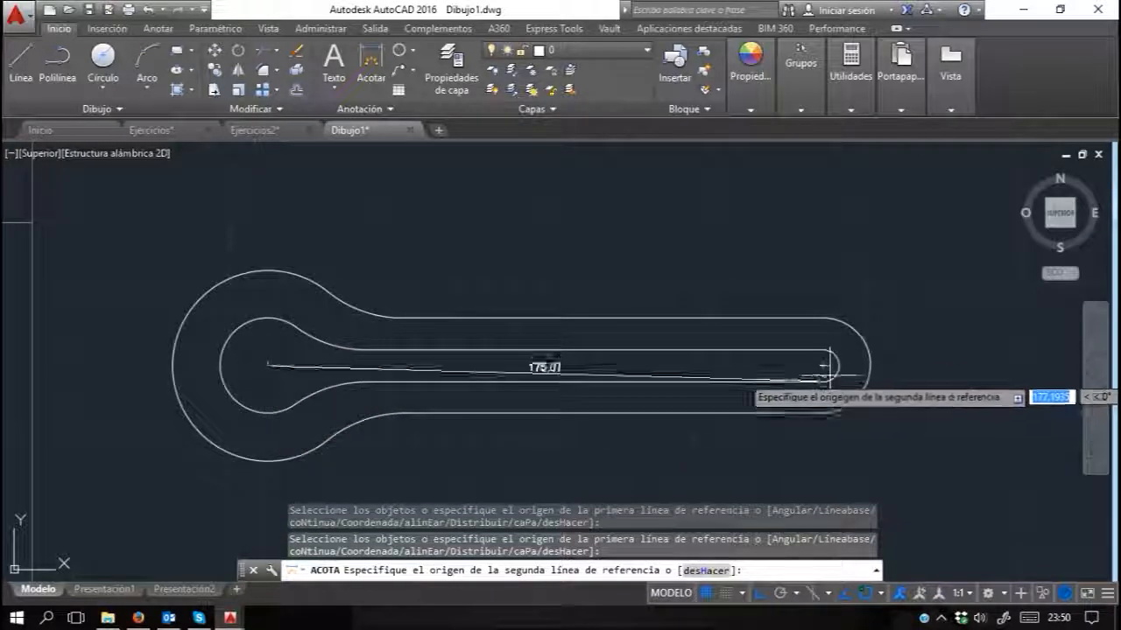
left_click(823, 366)
left_click(570, 207)
scroll(648, 210, "up", 5)
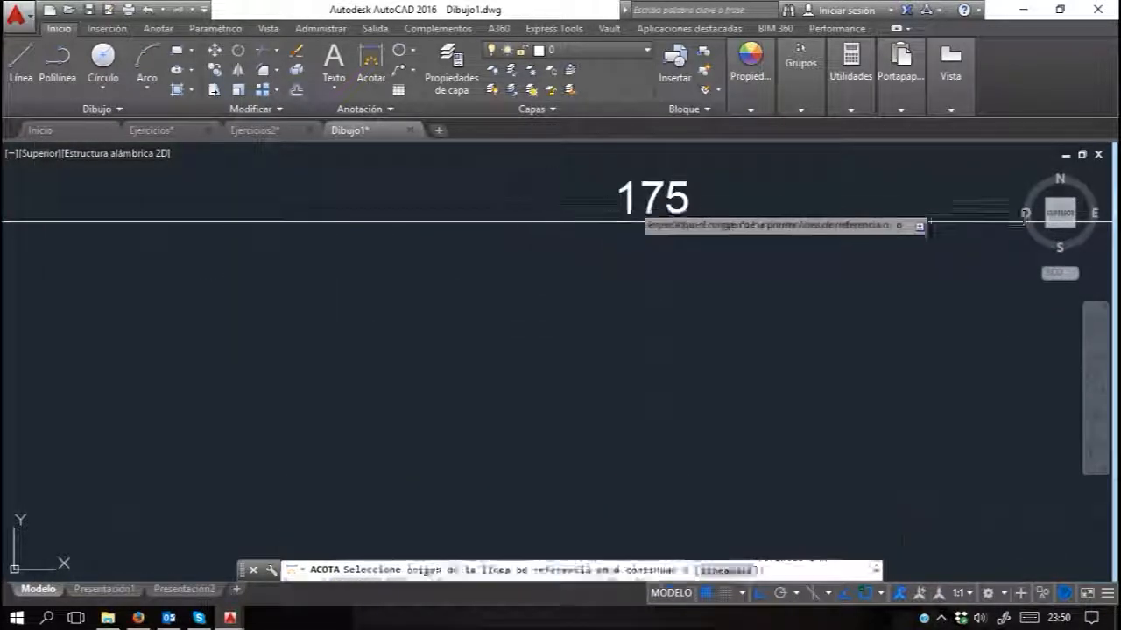
scroll(646, 210, "down", 5)
key("Escape")
key("Escape")
Step: Delete the linear dimension above the stretched figure
left_click(635, 247)
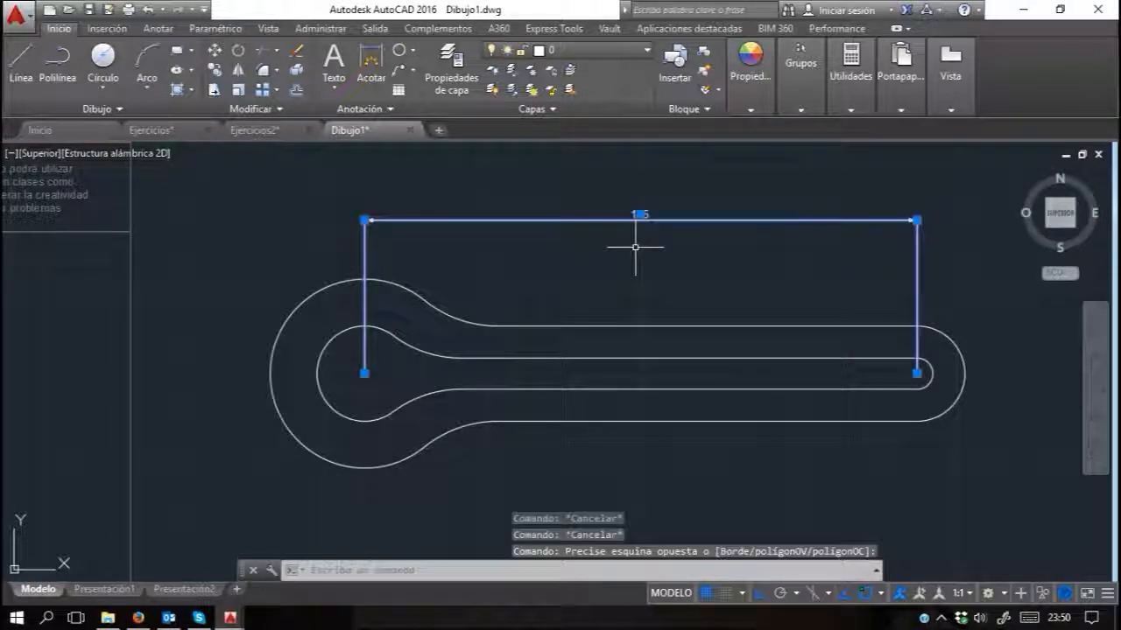
key("Delete")
scroll(636, 247, "down", 2)
Step: Examine the Ejercicio N 5 reference sheet and its dimensions alongside the drawn exercise figures
middle_click_drag(353, 370, 670, 376)
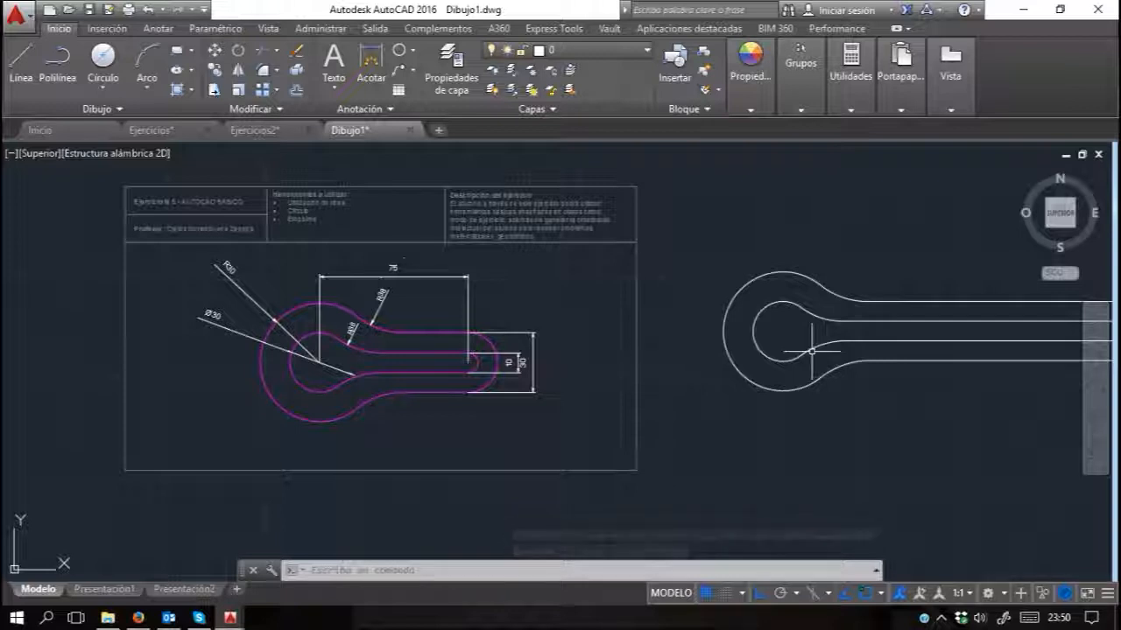
middle_click_drag(825, 351, 662, 360)
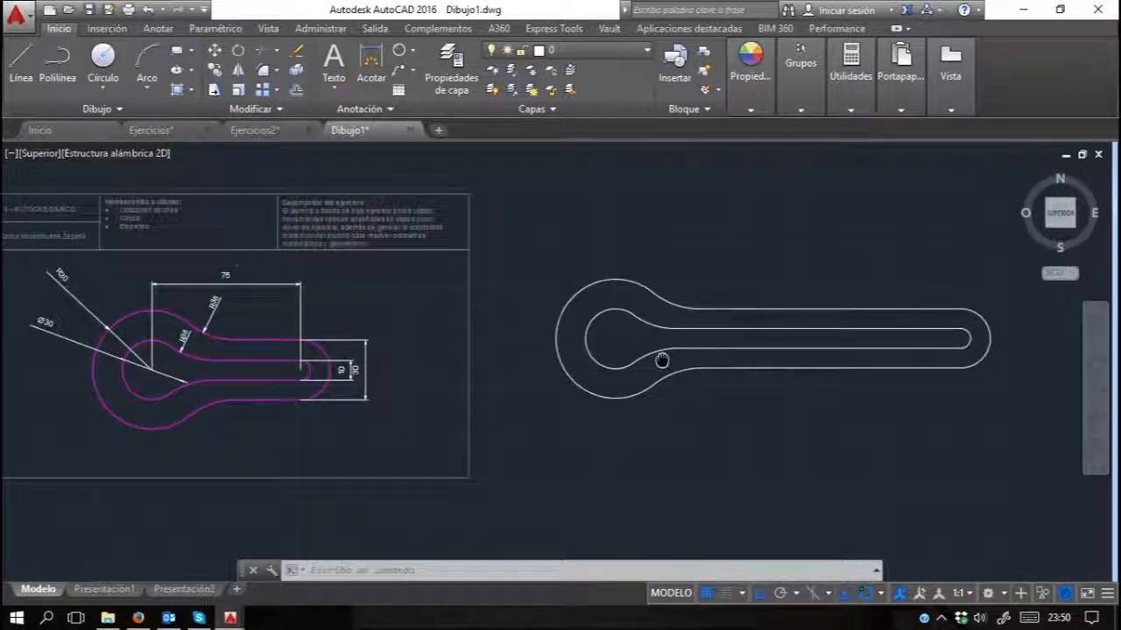
mouse_move(466, 383)
middle_mouse_down()
mouse_move(553, 408)
mouse_move(712, 398)
middle_mouse_up()
left_click(730, 194)
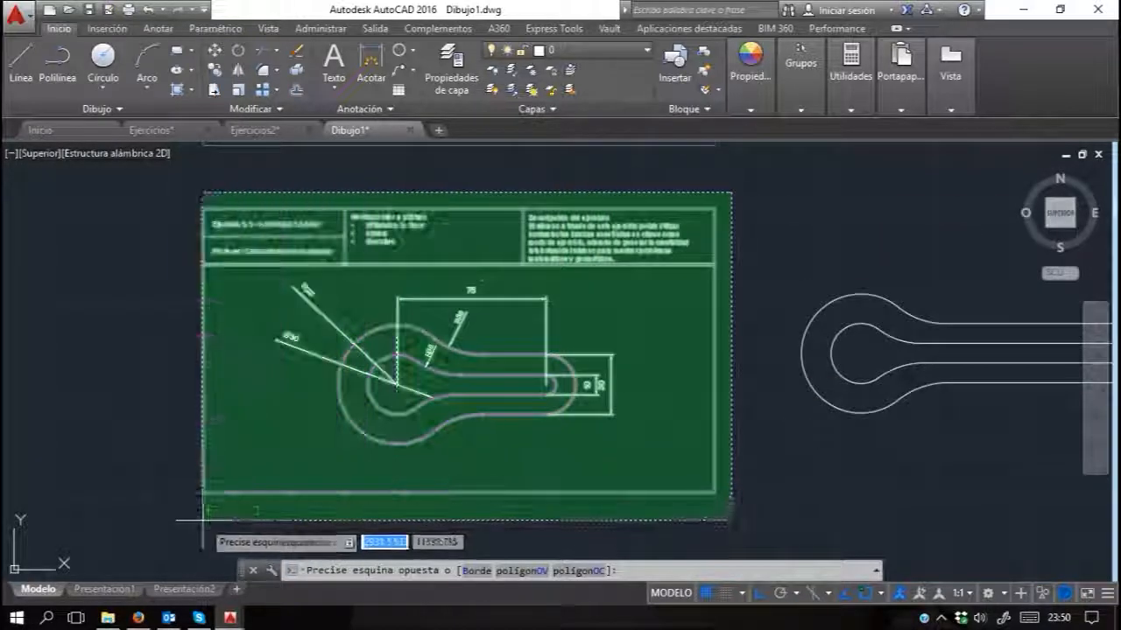
left_click(195, 528)
key("Escape")
key("Escape")
key("Escape")
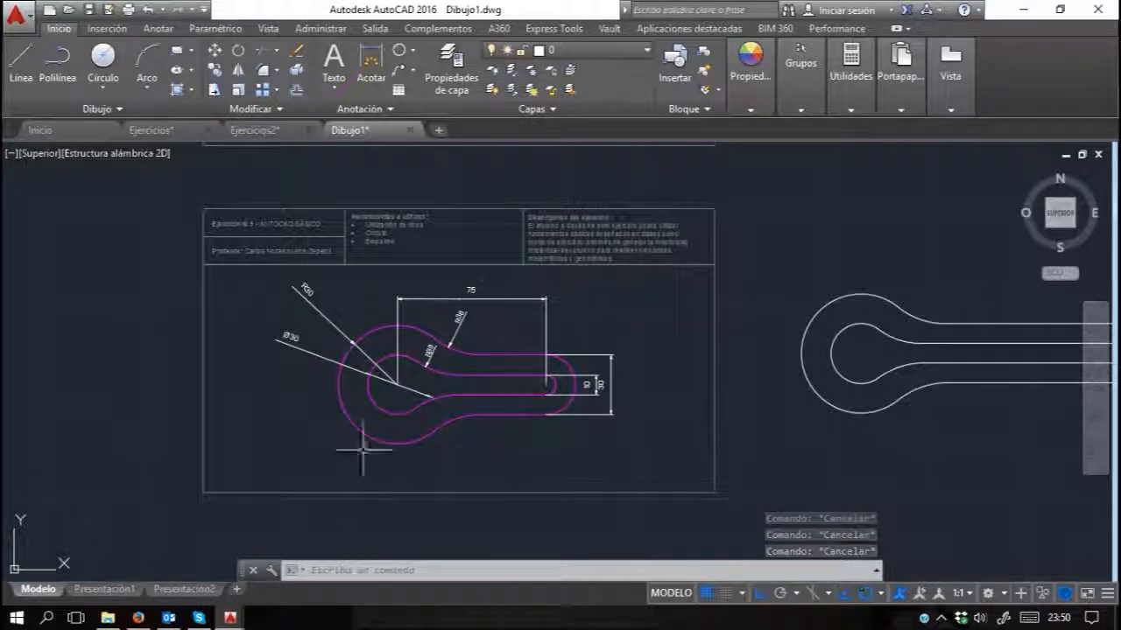
scroll(453, 384, "up", 2)
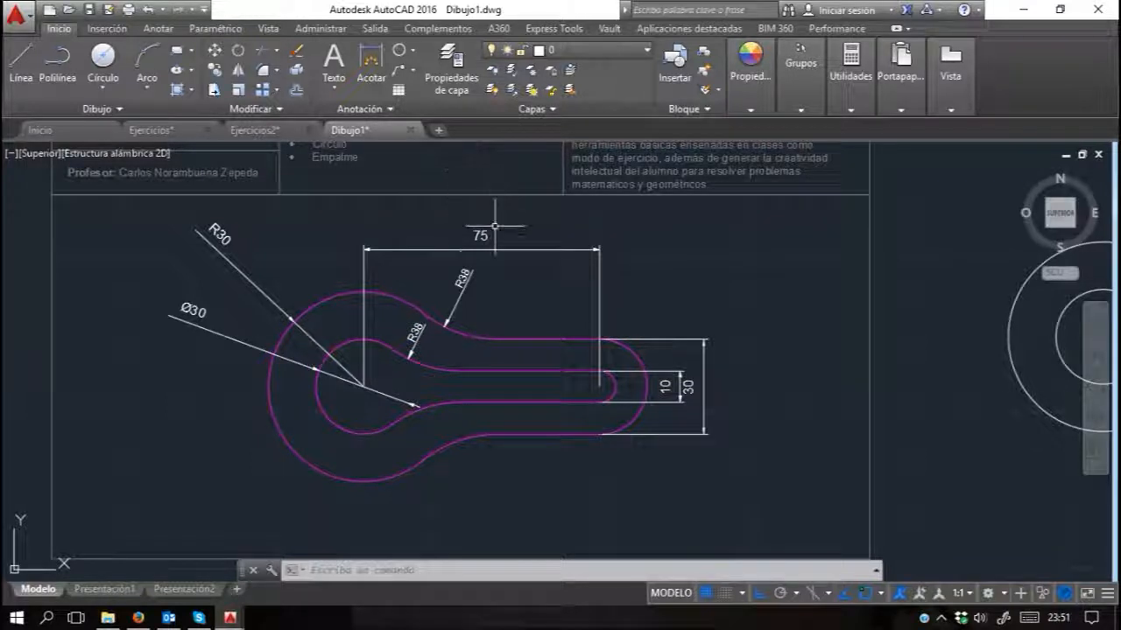
scroll(478, 289, "down", 2)
scroll(478, 291, "down", 2)
middle_click_drag(564, 305, 506, 393)
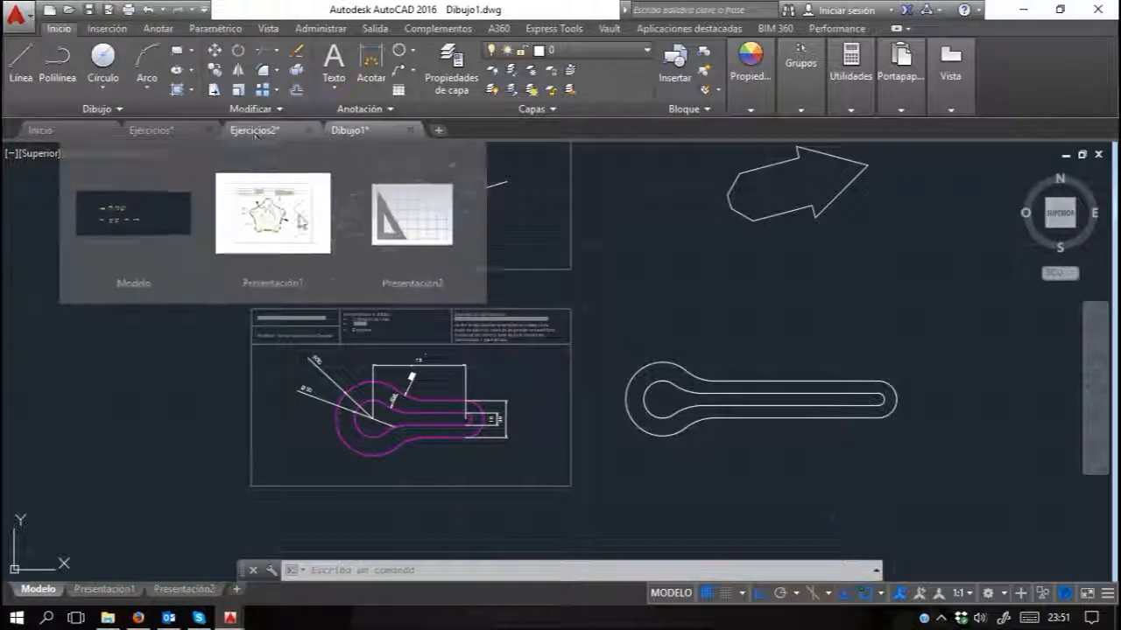
scroll(581, 386, "down", 4)
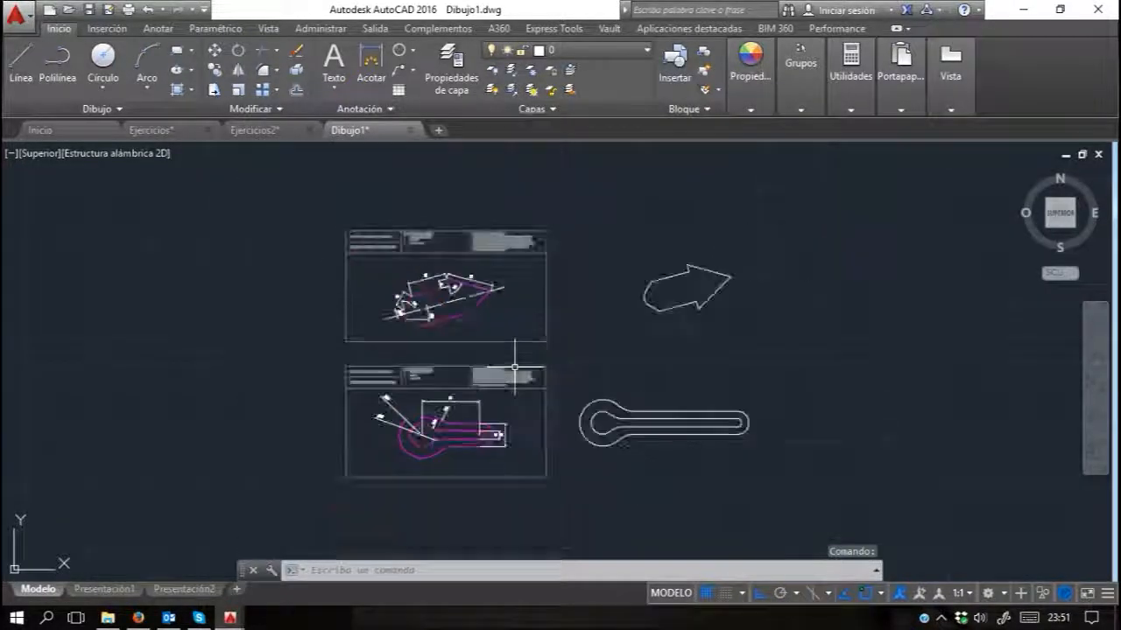